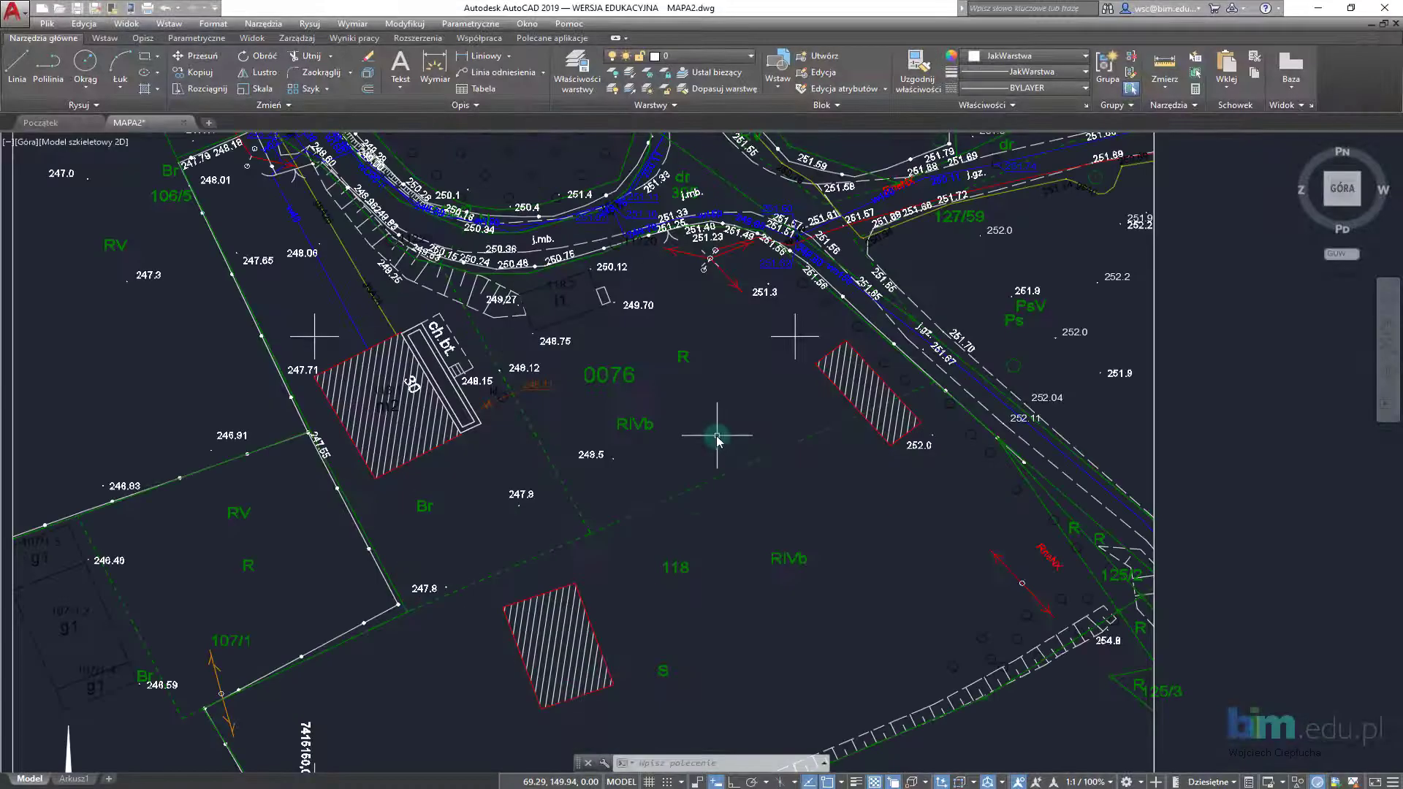
Step: Inspect the upper-left building hatch and save the drawing
{"action": "scroll", "coordinate": [639, 427], "scroll_direction": "down", "scroll_amount": 2}
{"action": "scroll", "coordinate": [633, 431], "scroll_direction": "up", "scroll_amount": 2}
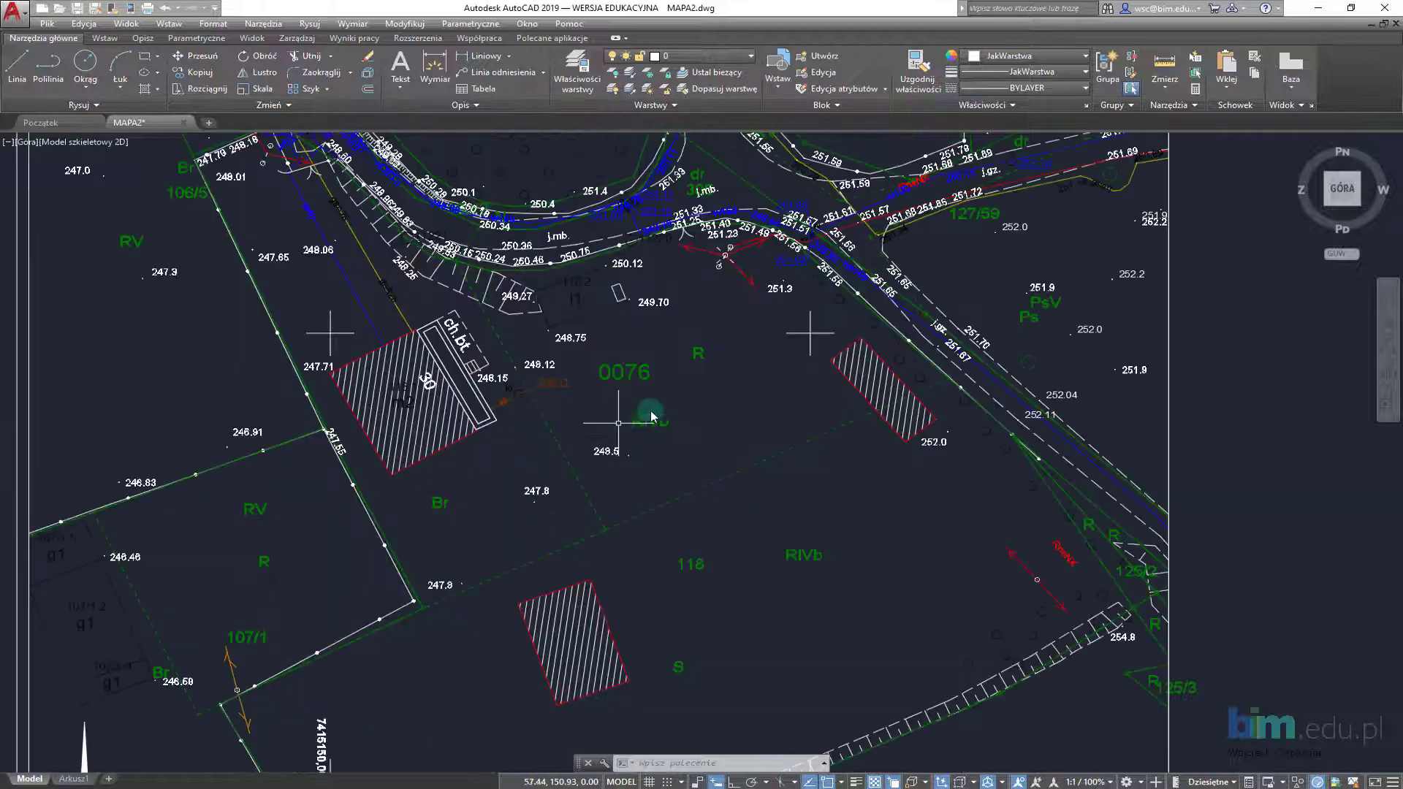
{"action": "middle_click_drag", "start_coordinate": [600, 411], "coordinate": [654, 382]}
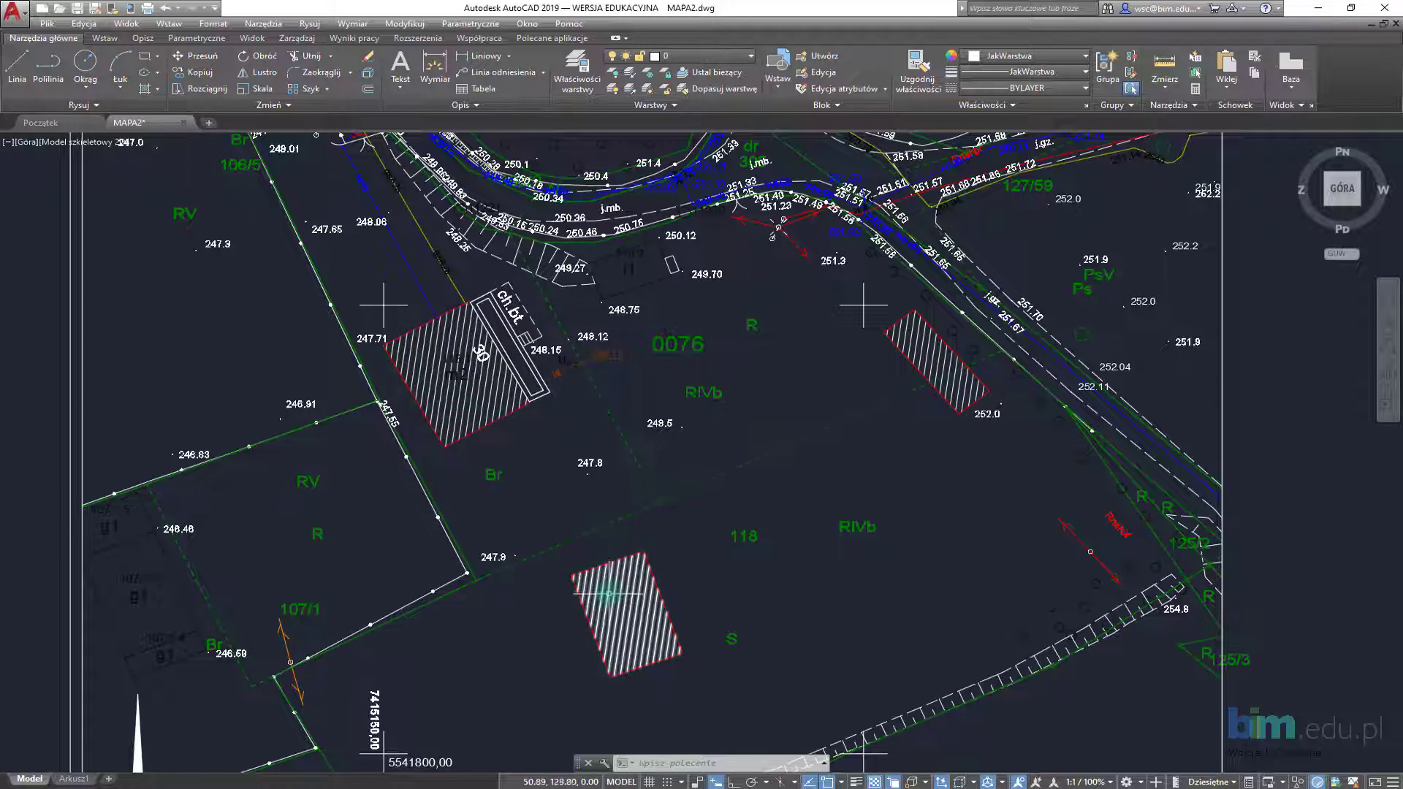
{"action": "left_click", "coordinate": [454, 445]}
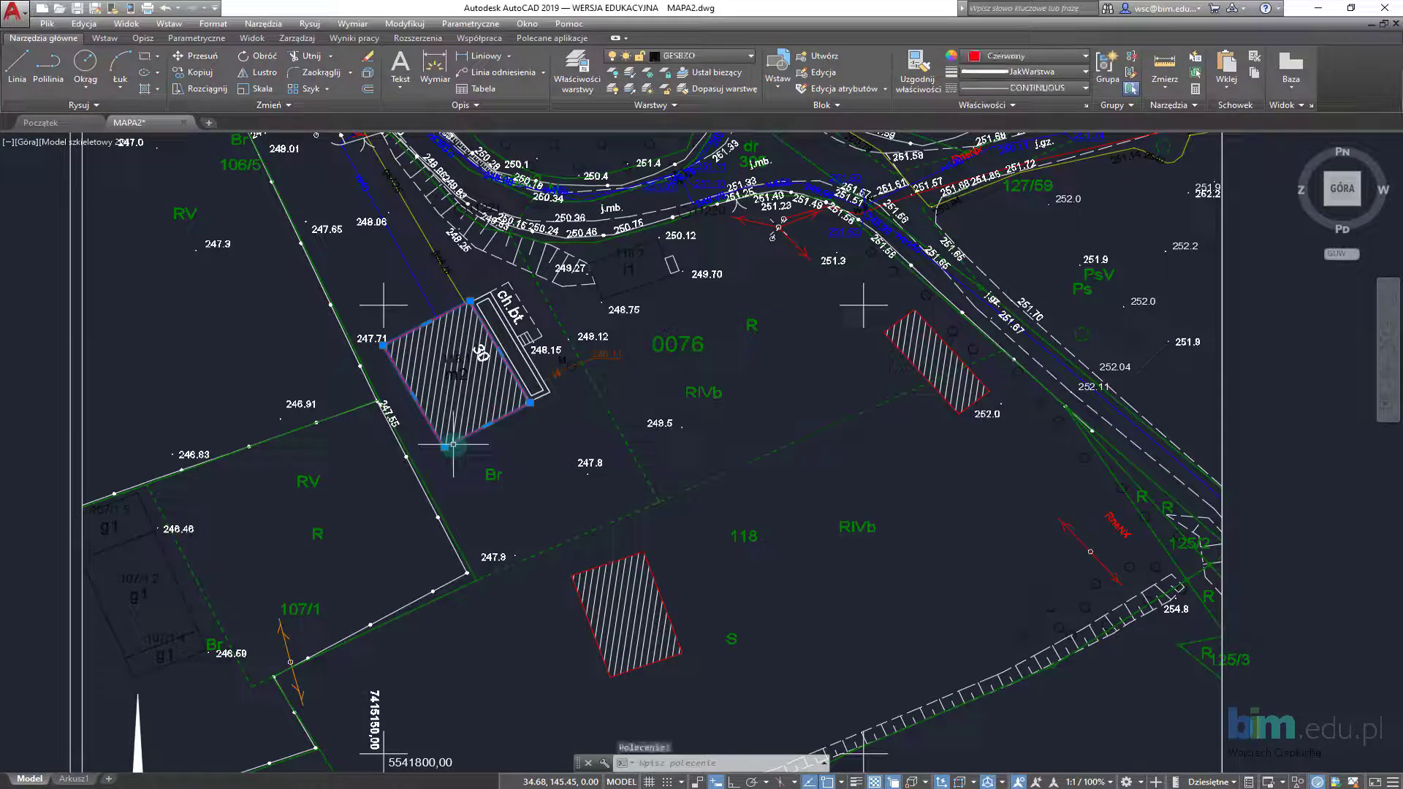
{"action": "key", "text": "ctrl+s"}
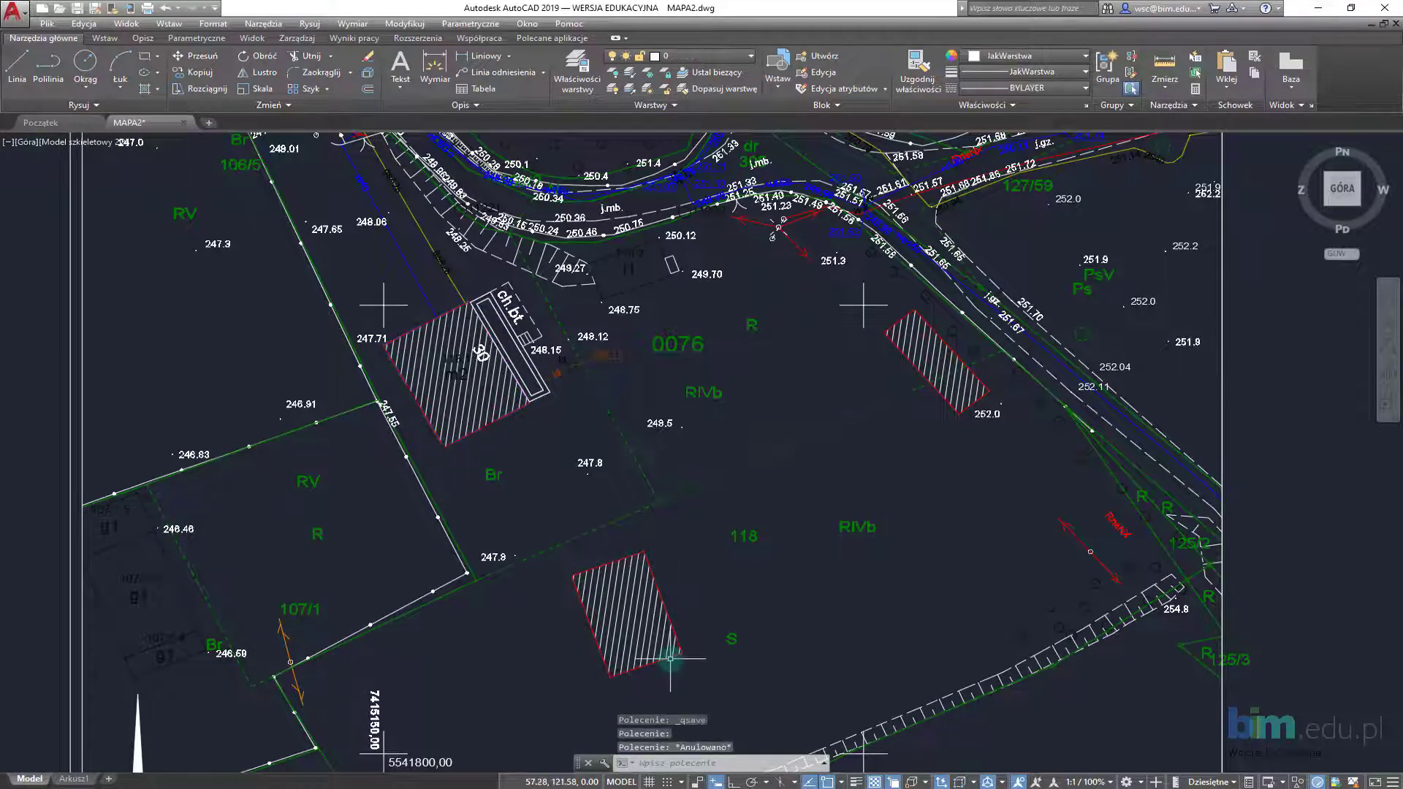
{"action": "key", "text": "Escape"}
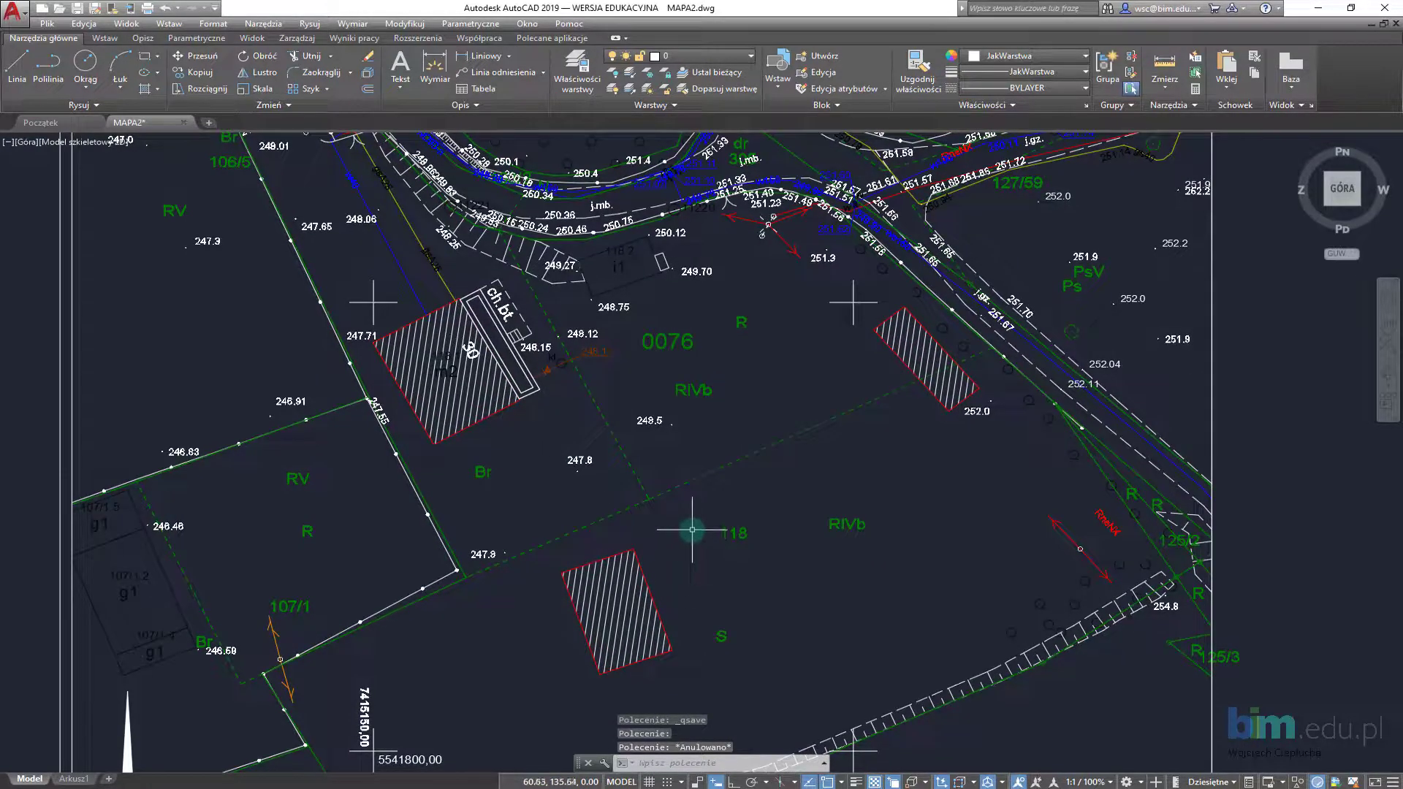
Step: Pan and zoom the map to centre on the lower hatched building
{"action": "scroll", "coordinate": [687, 526], "scroll_direction": "down", "scroll_amount": 2}
{"action": "middle_click_drag", "start_coordinate": [727, 278], "coordinate": [728, 405]}
{"action": "scroll", "coordinate": [723, 403], "scroll_direction": "up", "scroll_amount": 1}
{"action": "scroll", "coordinate": [694, 398], "scroll_direction": "up", "scroll_amount": 1}
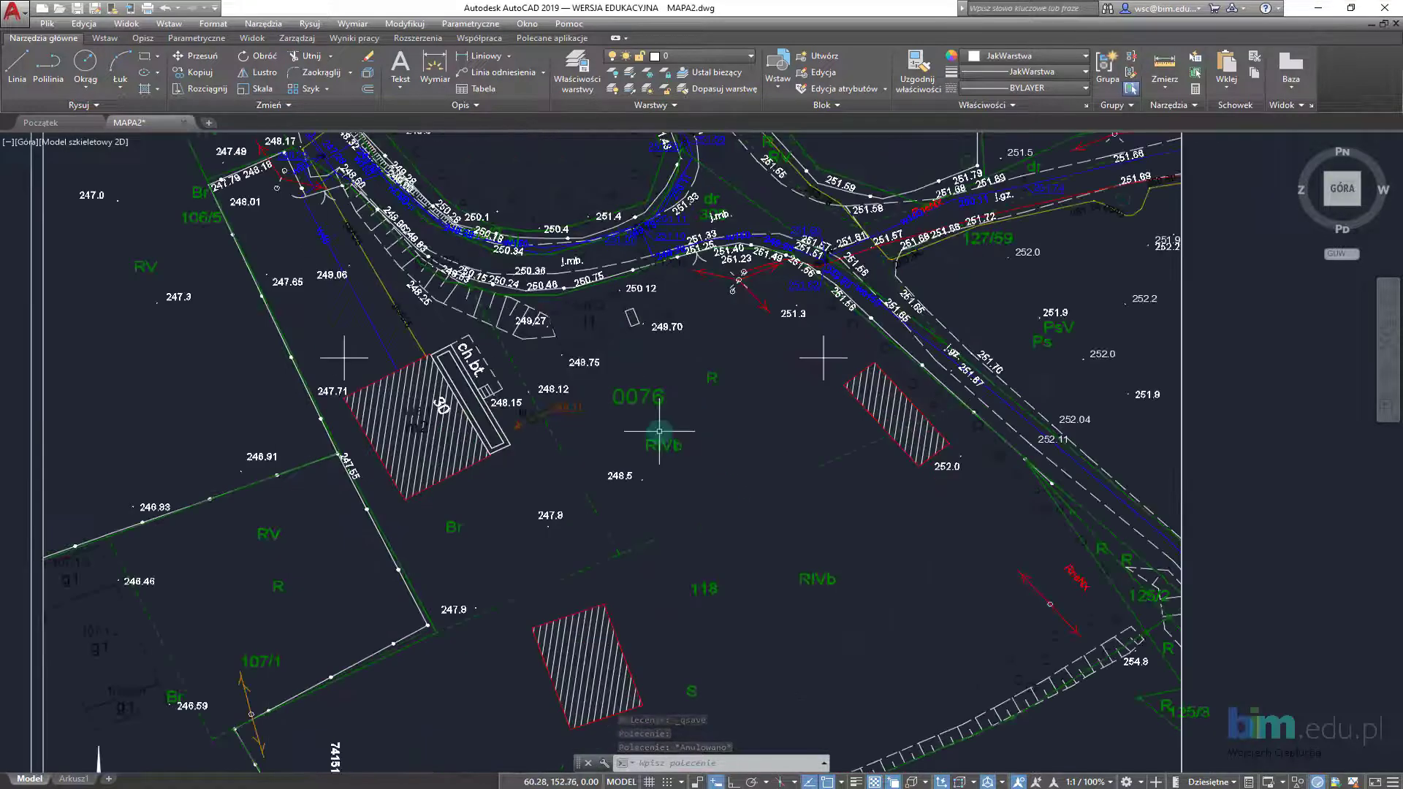
{"action": "scroll", "coordinate": [665, 393], "scroll_direction": "up", "scroll_amount": 1}
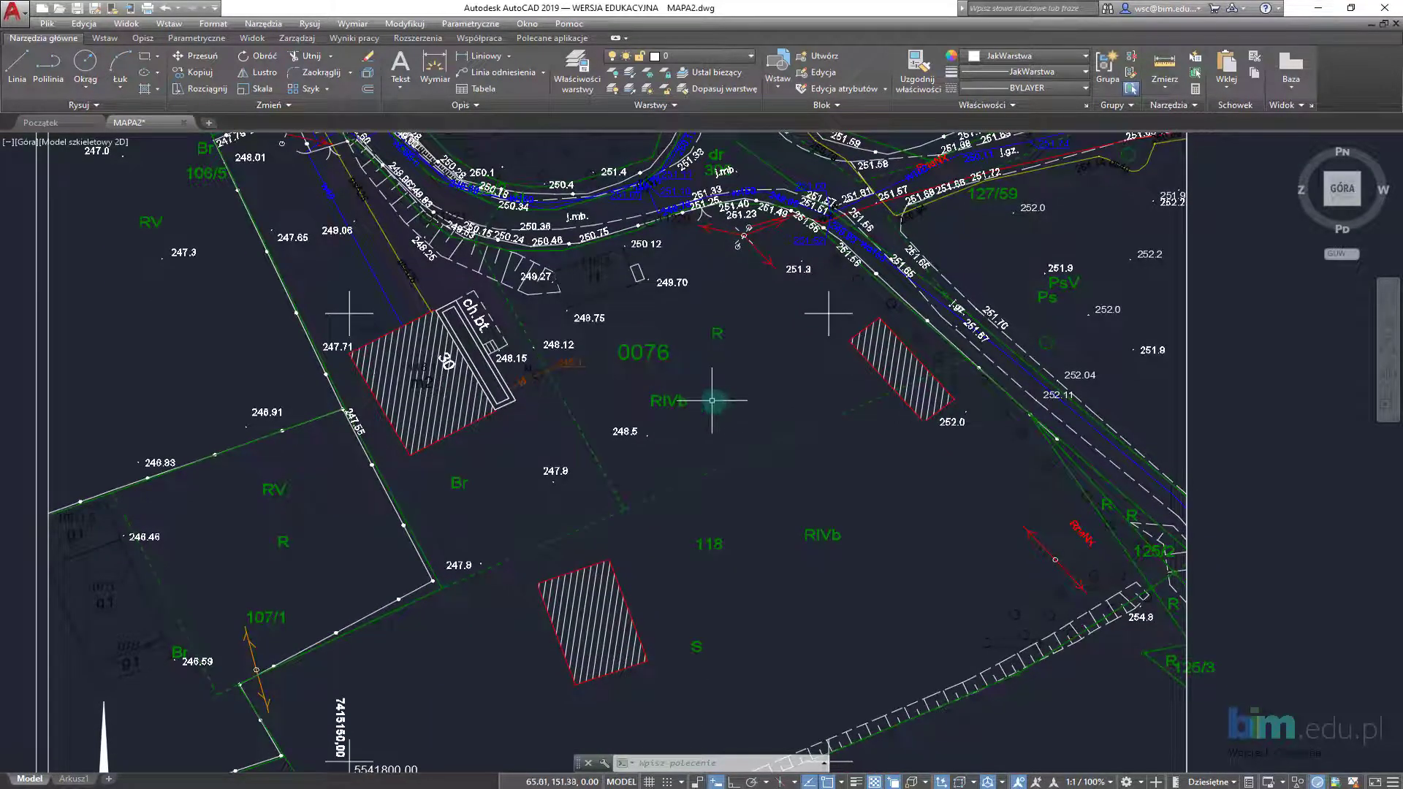
{"action": "middle_click_drag", "start_coordinate": [712, 401], "coordinate": [718, 391]}
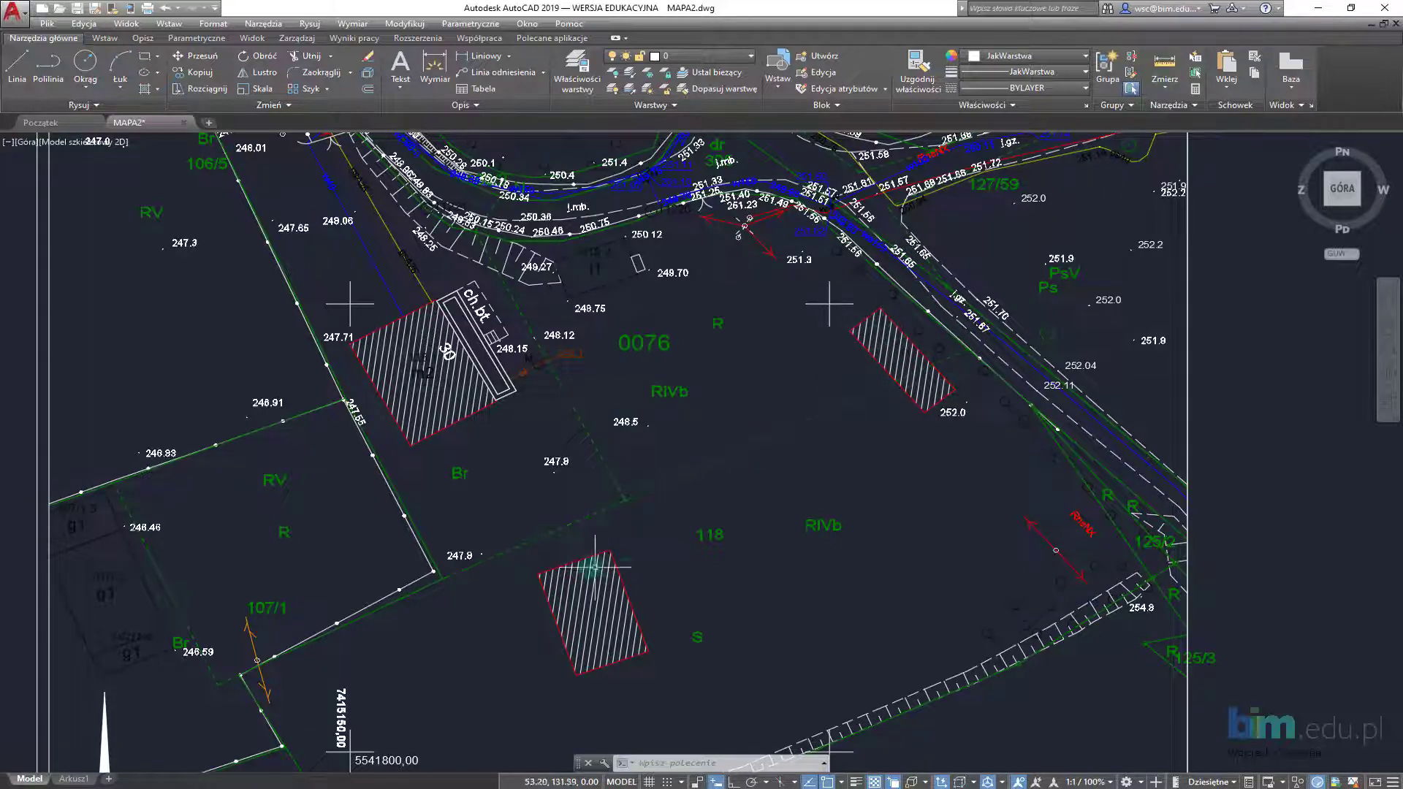
{"action": "scroll", "coordinate": [579, 588], "scroll_direction": "up", "scroll_amount": 2}
{"action": "middle_click_drag", "start_coordinate": [580, 558], "coordinate": [595, 501]}
Step: Apply the JED units settings with insertion scale in meters, dismissing the lighting notice
{"action": "type", "text": "J"}
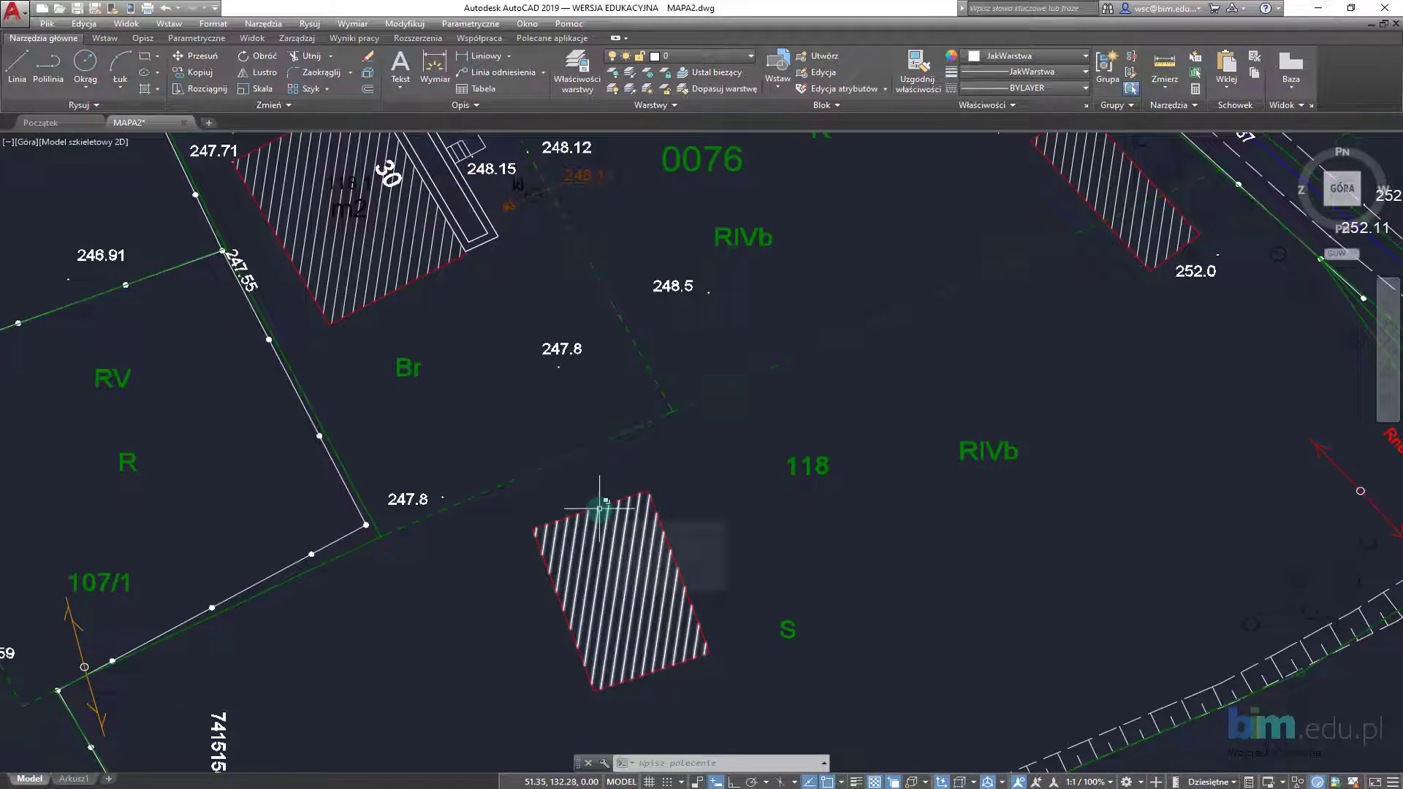
{"action": "type", "text": "ED"}
{"action": "key", "text": "Return"}
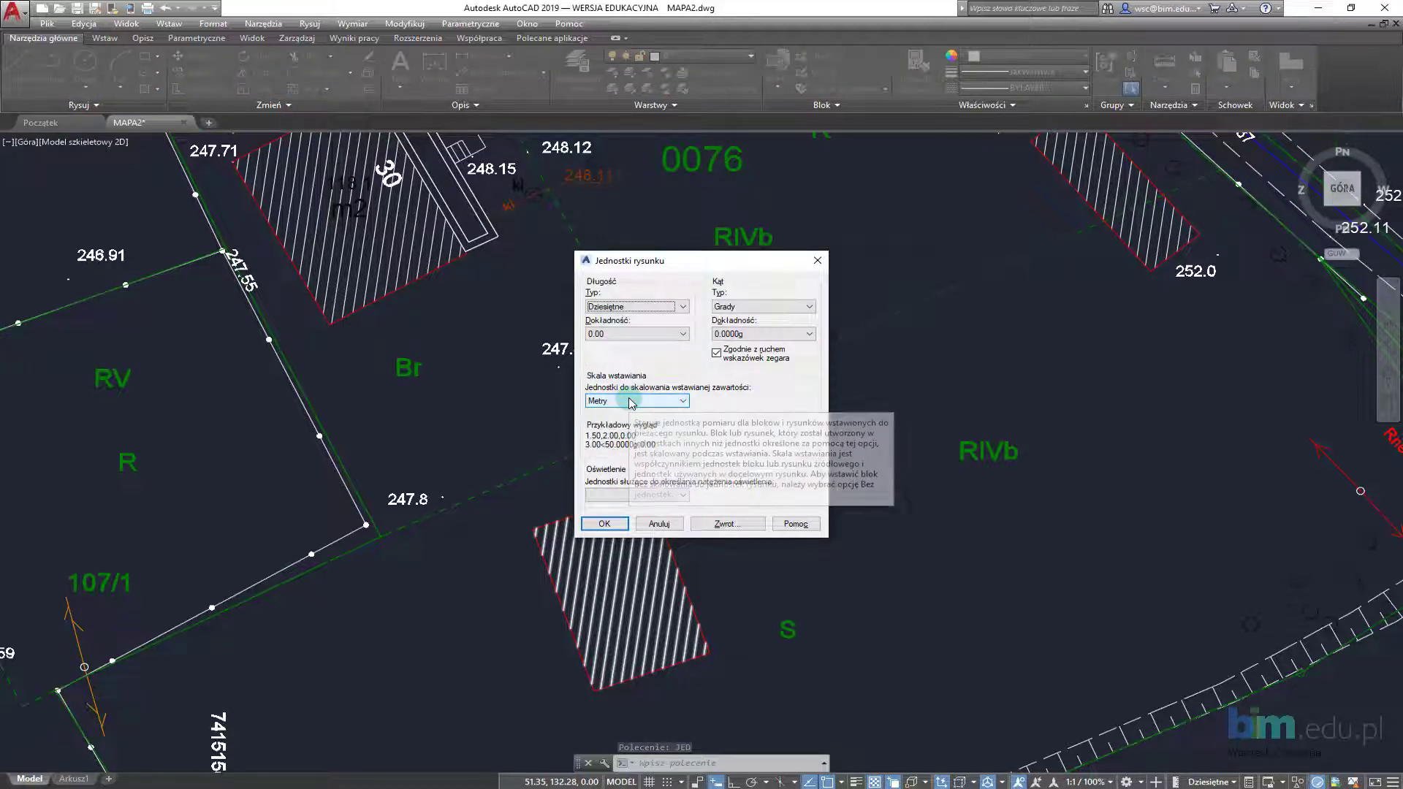
{"action": "left_click", "coordinate": [664, 525]}
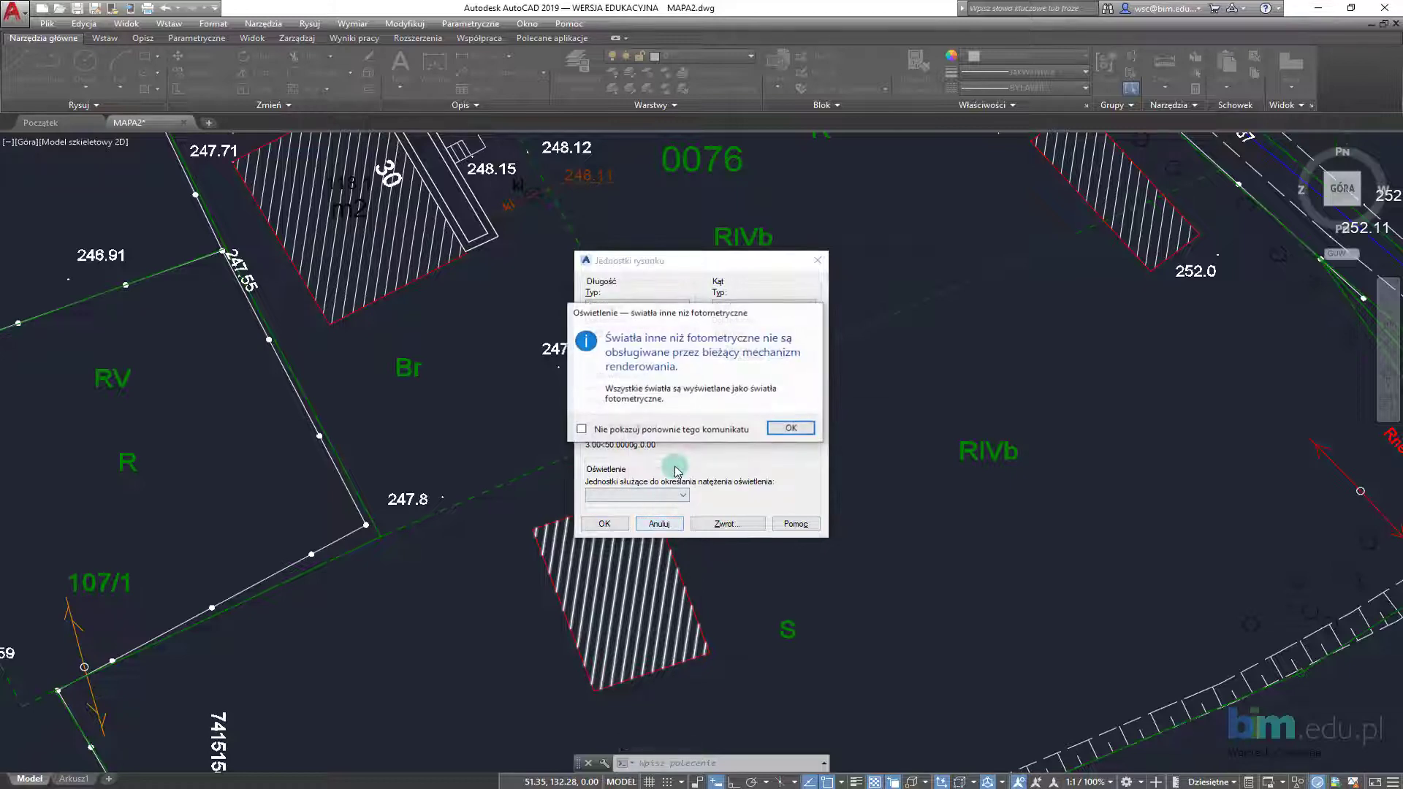
{"action": "left_click", "coordinate": [791, 430]}
{"action": "scroll", "coordinate": [736, 434], "scroll_direction": "down", "scroll_amount": 2}
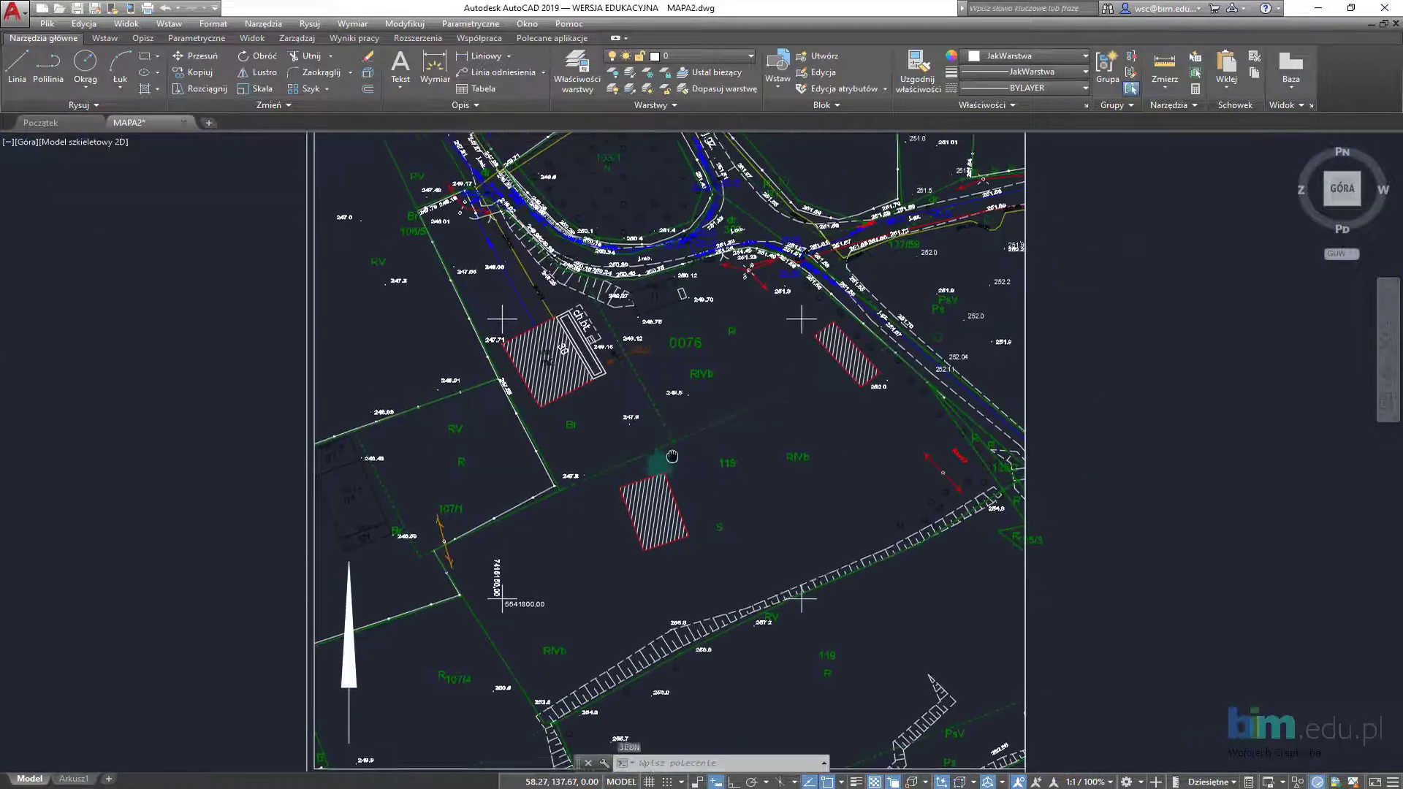
{"action": "scroll", "coordinate": [618, 395], "scroll_direction": "up", "scroll_amount": 2}
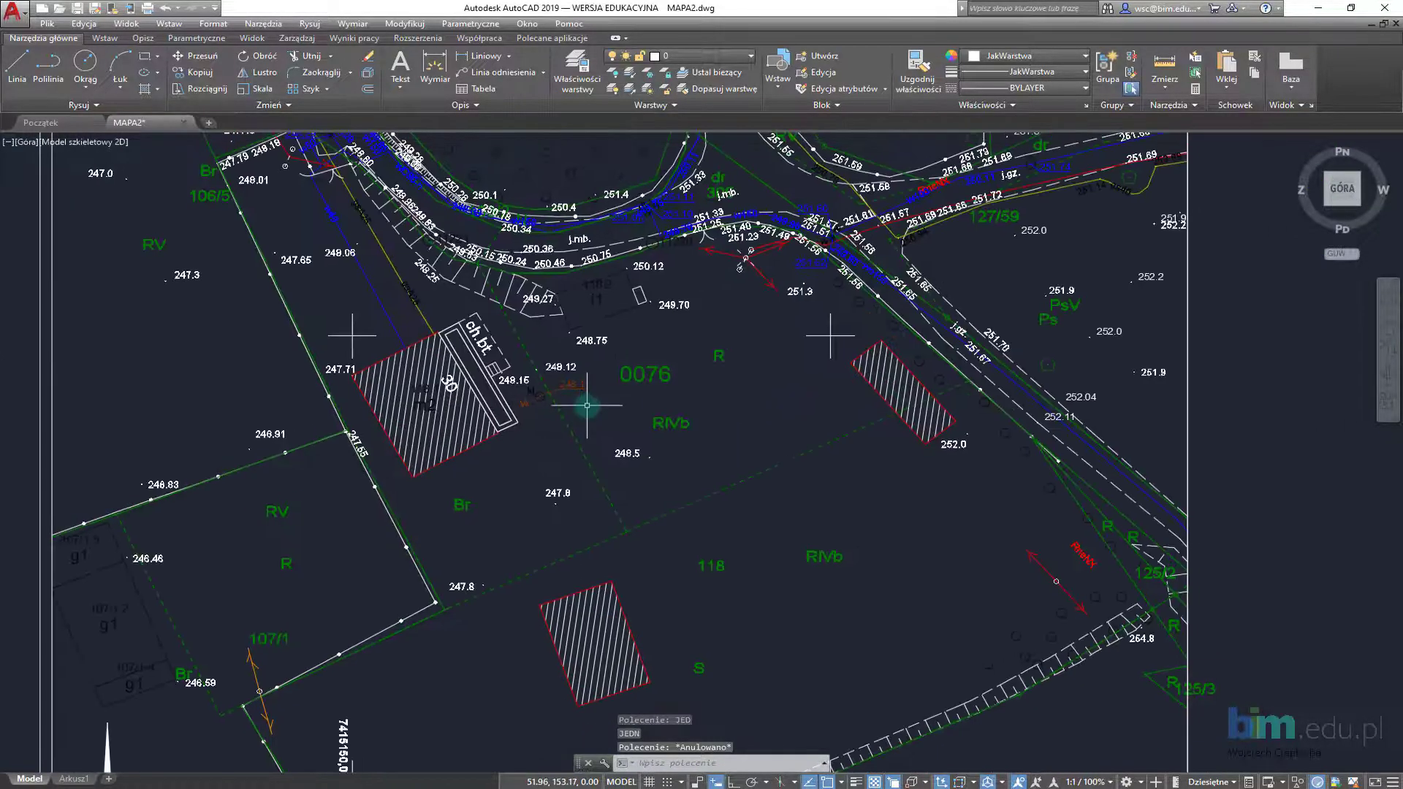
{"action": "scroll", "coordinate": [586, 414], "scroll_direction": "down", "scroll_amount": 2}
{"action": "scroll", "coordinate": [621, 252], "scroll_direction": "up", "scroll_amount": 2}
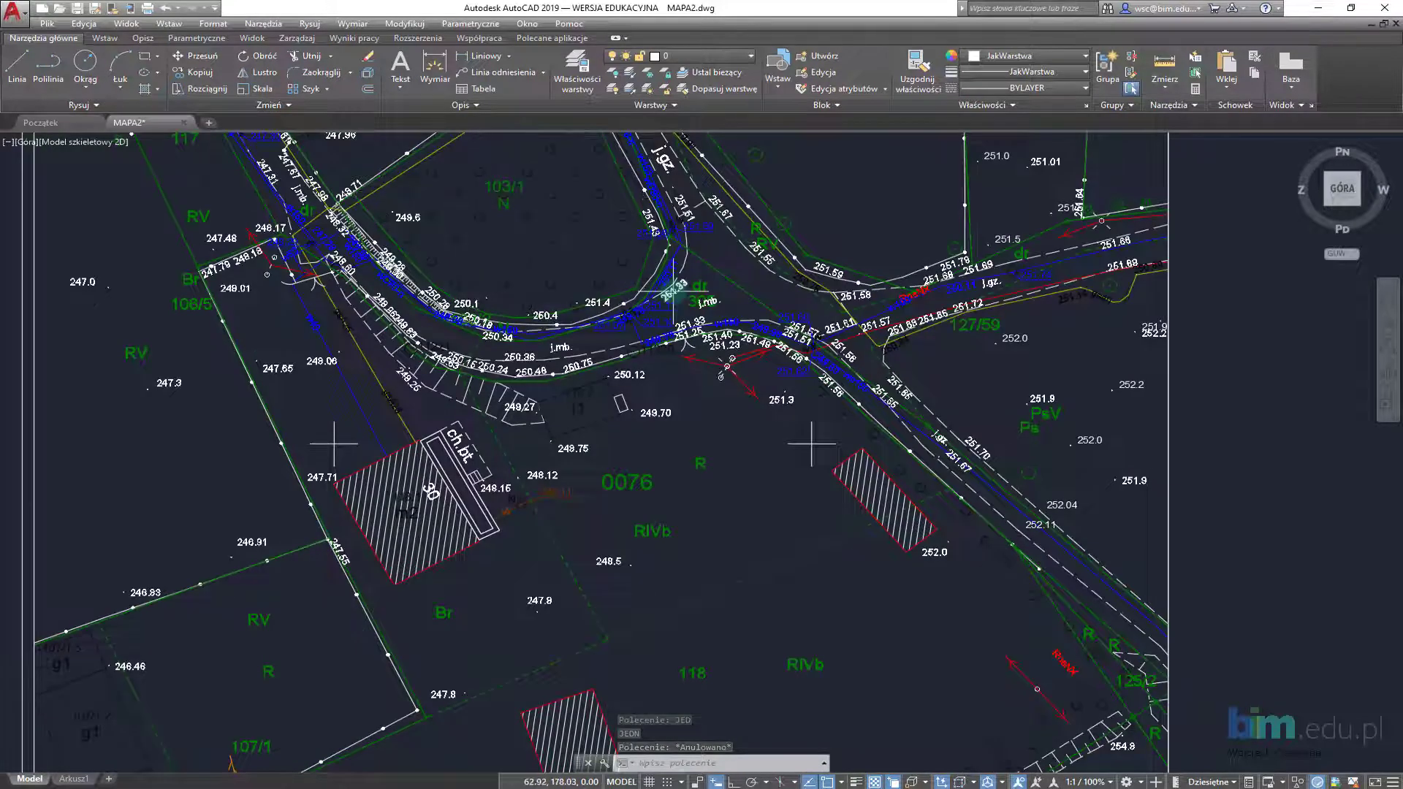
{"action": "scroll", "coordinate": [669, 298], "scroll_direction": "down", "scroll_amount": 2}
{"action": "scroll", "coordinate": [687, 300], "scroll_direction": "up", "scroll_amount": 2}
{"action": "scroll", "coordinate": [709, 302], "scroll_direction": "down", "scroll_amount": 2}
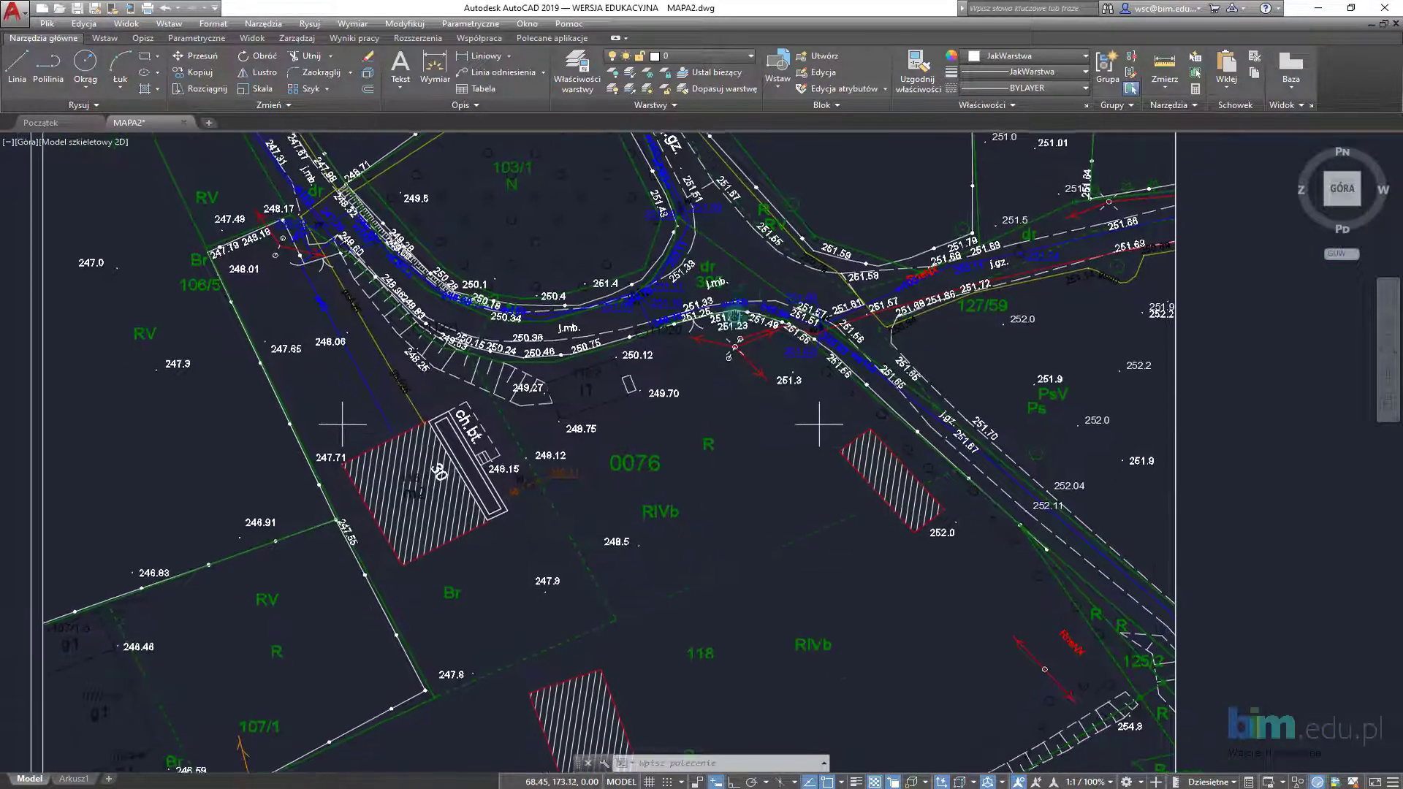
{"action": "scroll", "coordinate": [729, 304], "scroll_direction": "up", "scroll_amount": 2}
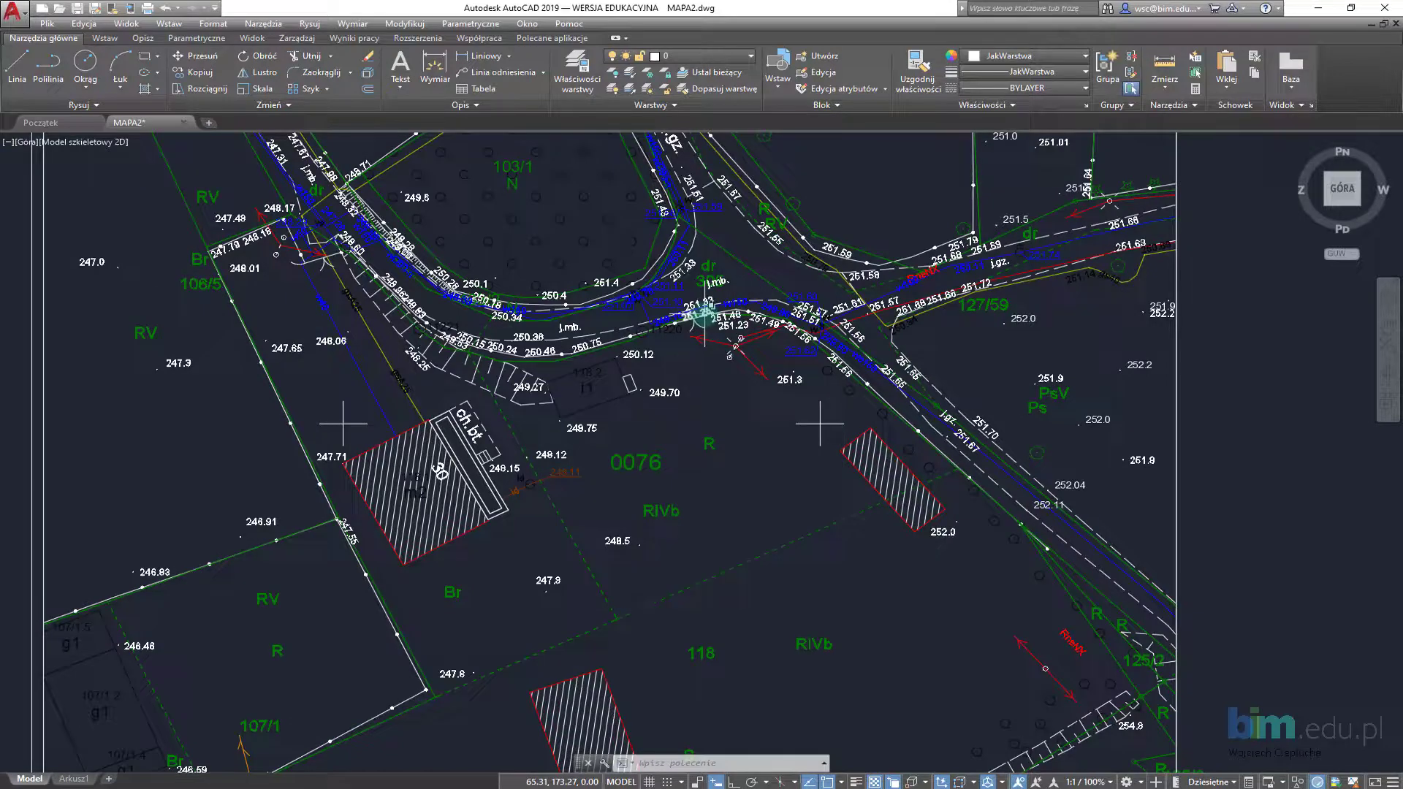
{"action": "scroll", "coordinate": [703, 314], "scroll_direction": "down", "scroll_amount": 2}
{"action": "scroll", "coordinate": [700, 292], "scroll_direction": "up", "scroll_amount": 2}
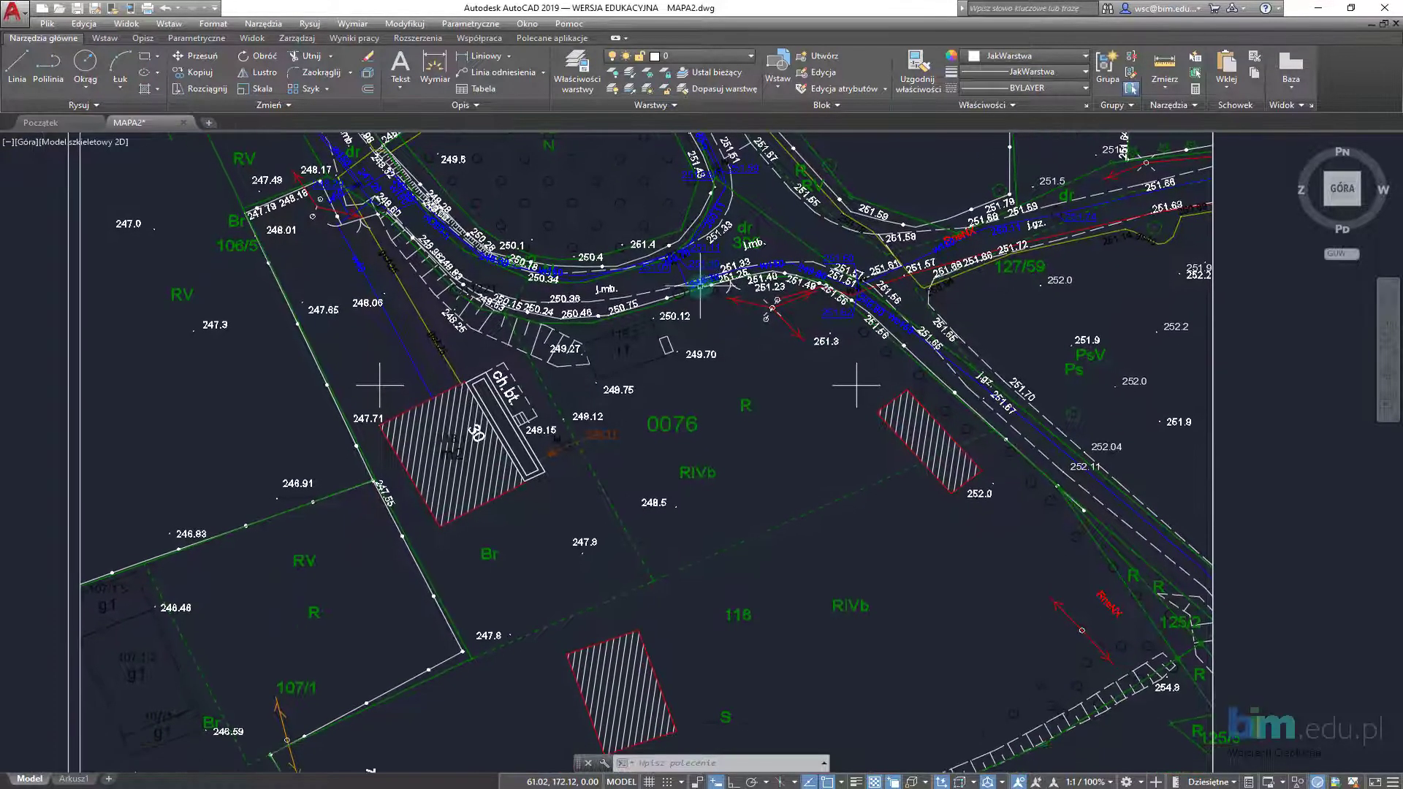
{"action": "scroll", "coordinate": [775, 387], "scroll_direction": "down", "scroll_amount": 1}
{"action": "scroll", "coordinate": [768, 347], "scroll_direction": "down", "scroll_amount": 1}
{"action": "scroll", "coordinate": [760, 353], "scroll_direction": "down", "scroll_amount": 1}
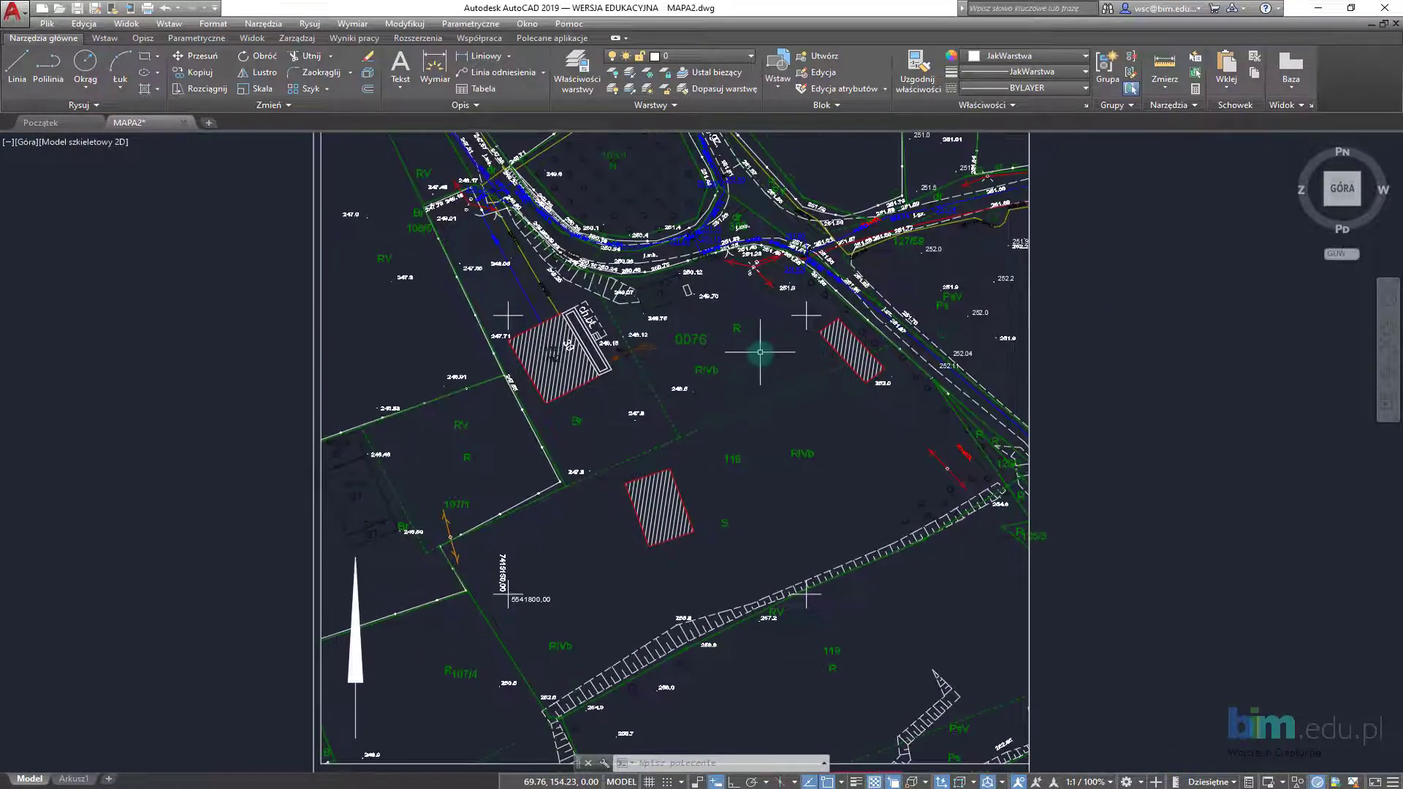
{"action": "middle_click_drag", "start_coordinate": [754, 352], "coordinate": [742, 390]}
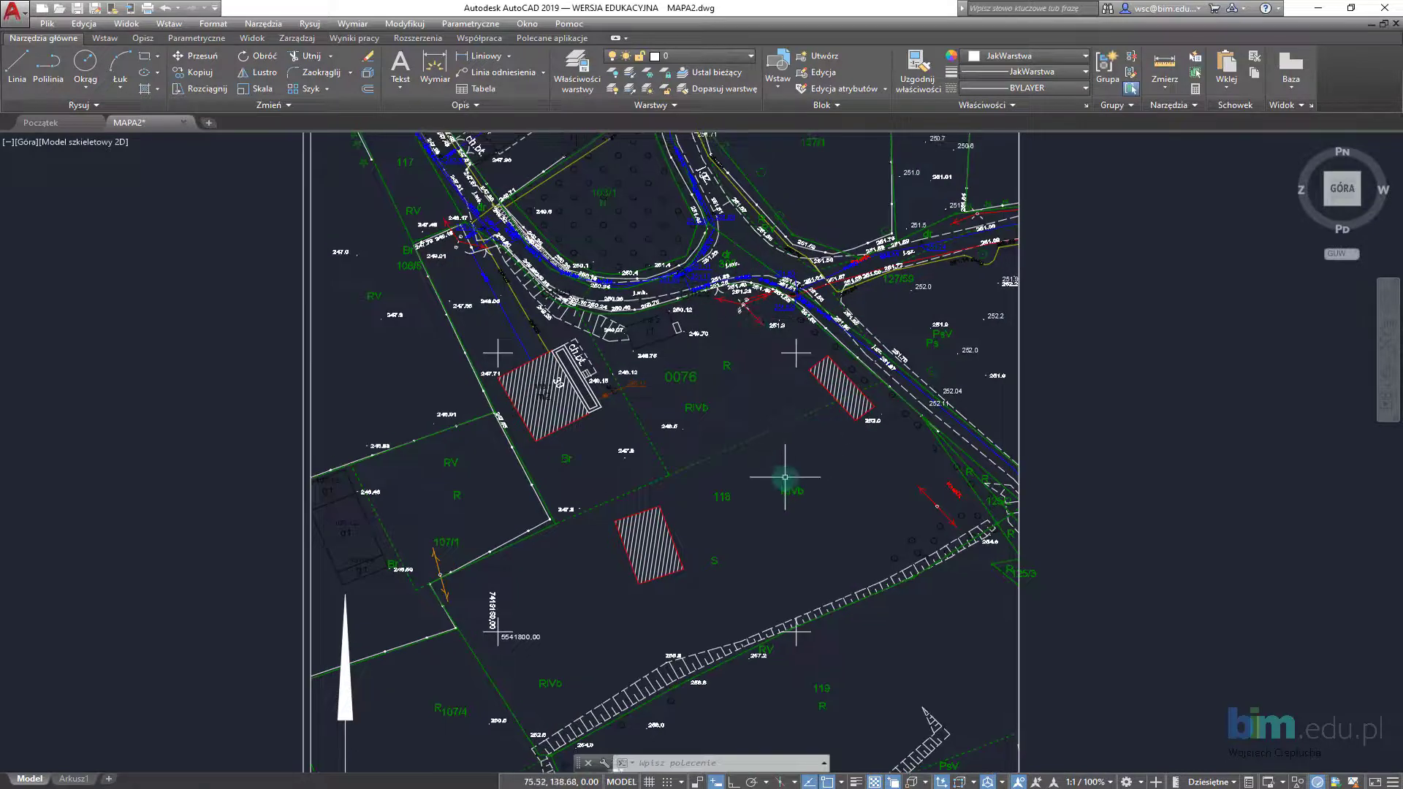
{"action": "scroll", "coordinate": [636, 452], "scroll_direction": "down", "scroll_amount": 2}
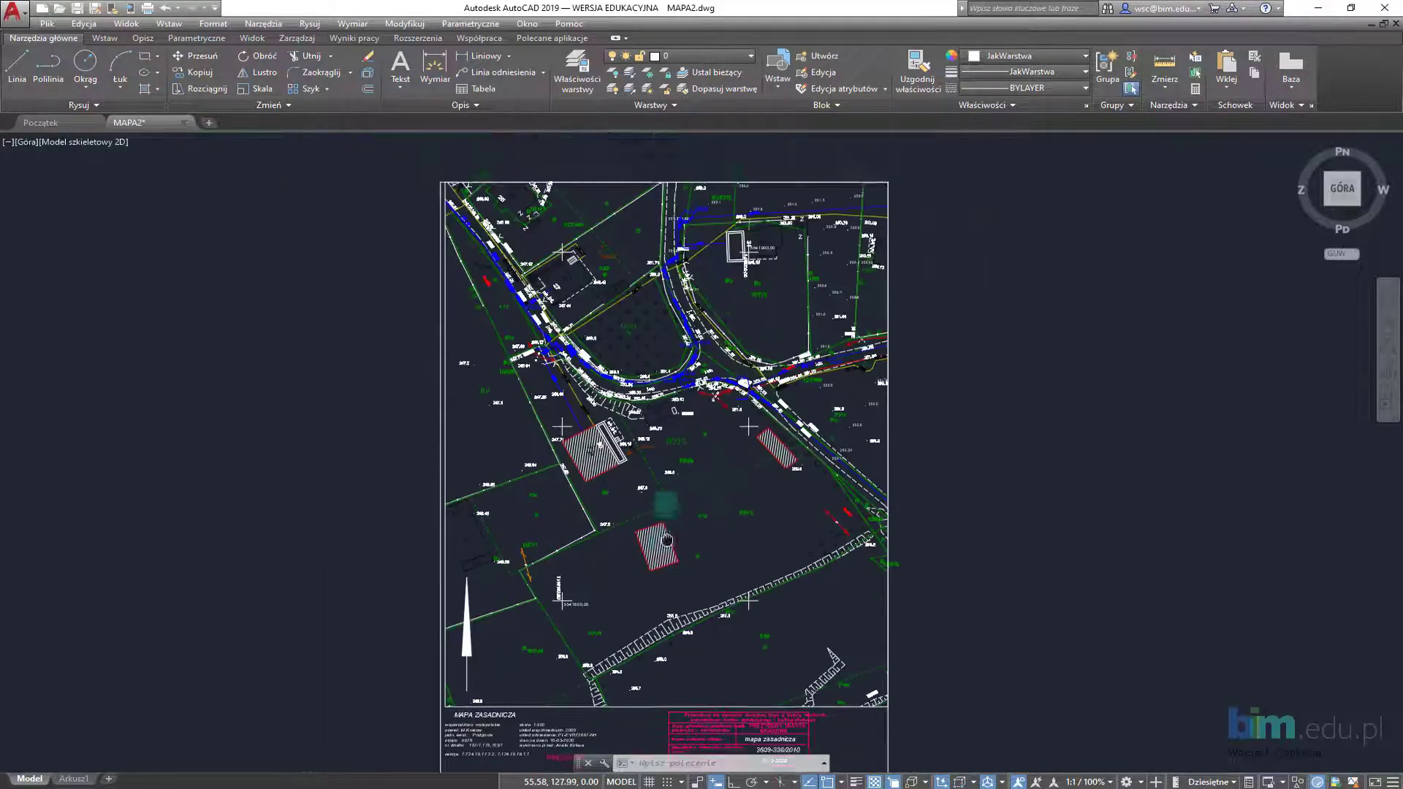
{"action": "middle_click_drag", "start_coordinate": [635, 453], "coordinate": [631, 404]}
{"action": "scroll", "coordinate": [413, 689], "scroll_direction": "up", "scroll_amount": 1}
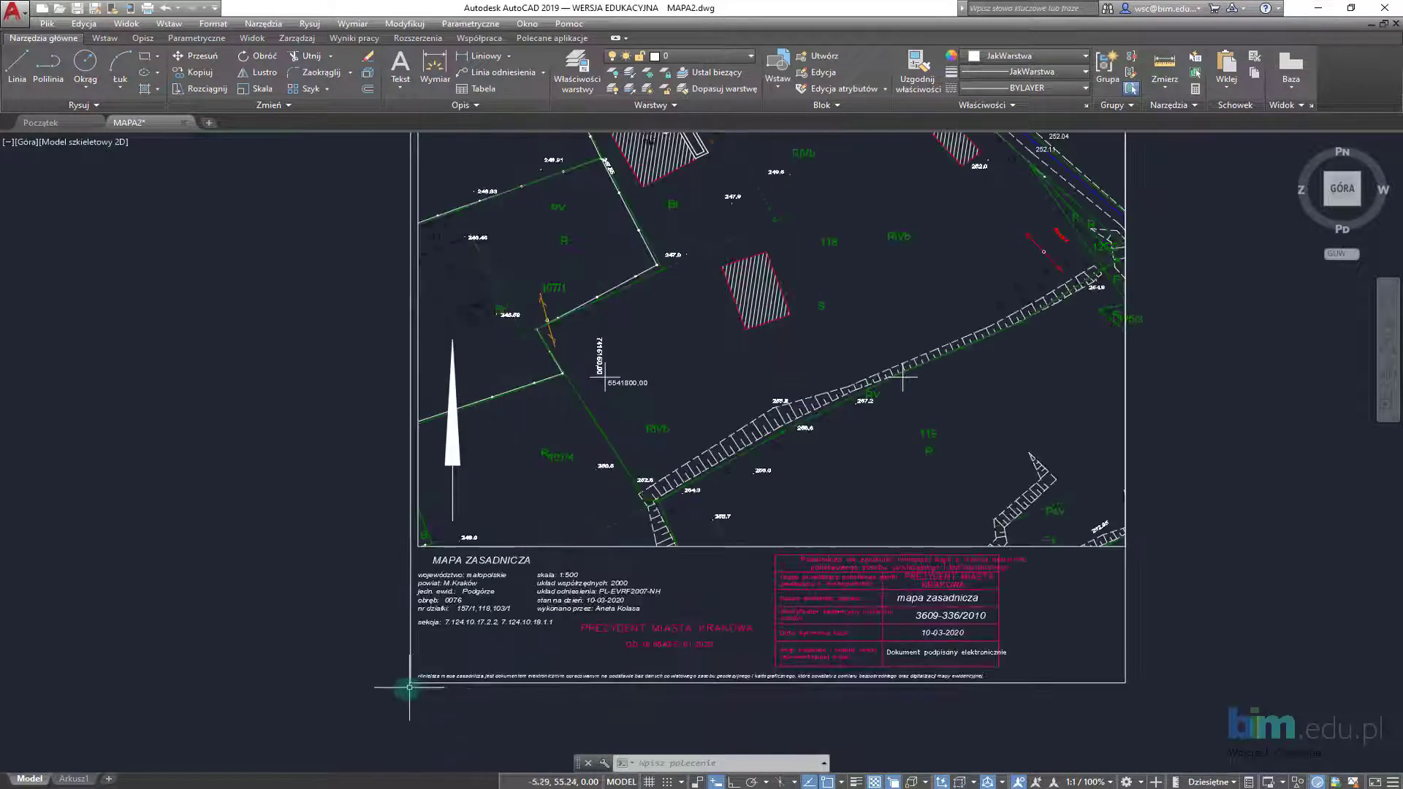
{"action": "scroll", "coordinate": [376, 682], "scroll_direction": "up", "scroll_amount": 1}
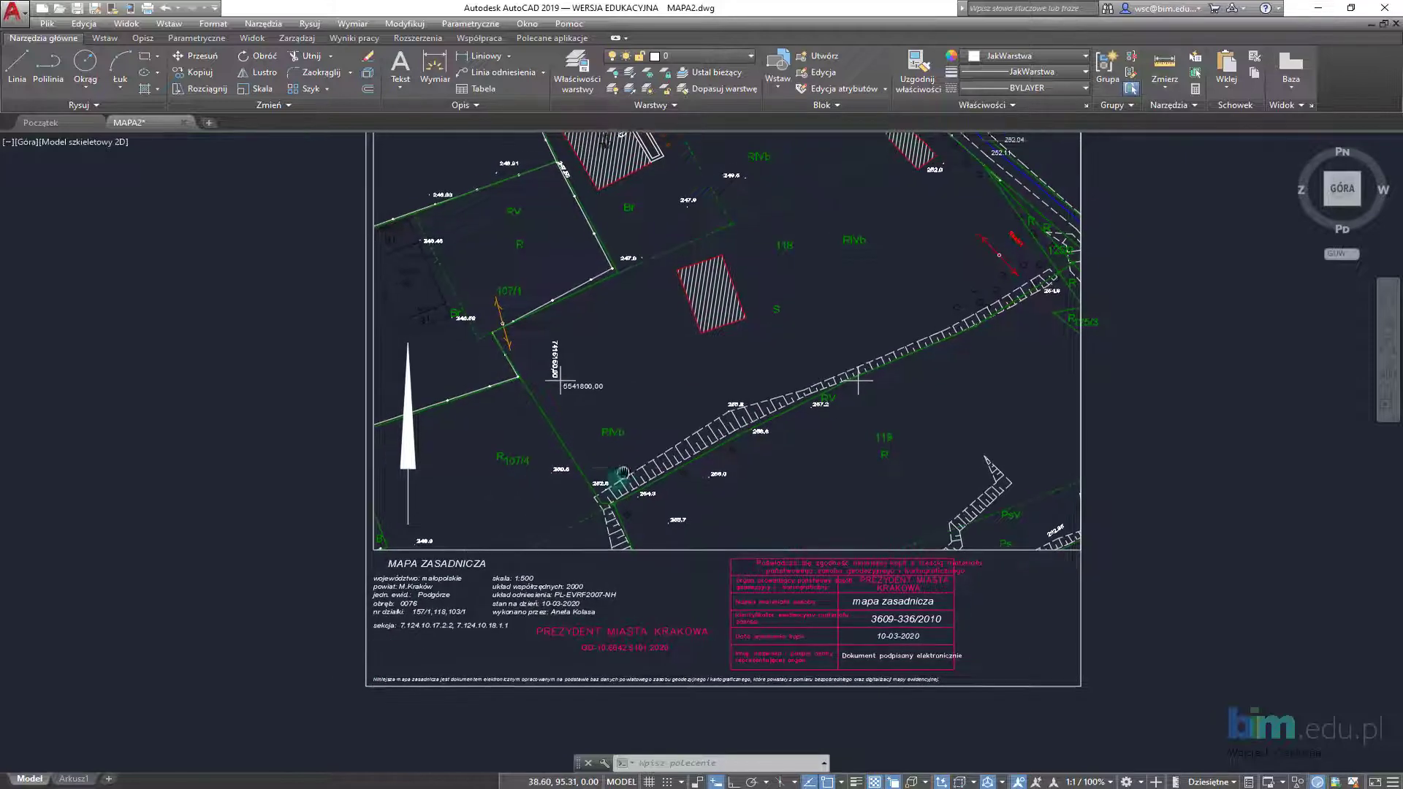
{"action": "middle_click_drag", "start_coordinate": [567, 447], "coordinate": [511, 529]}
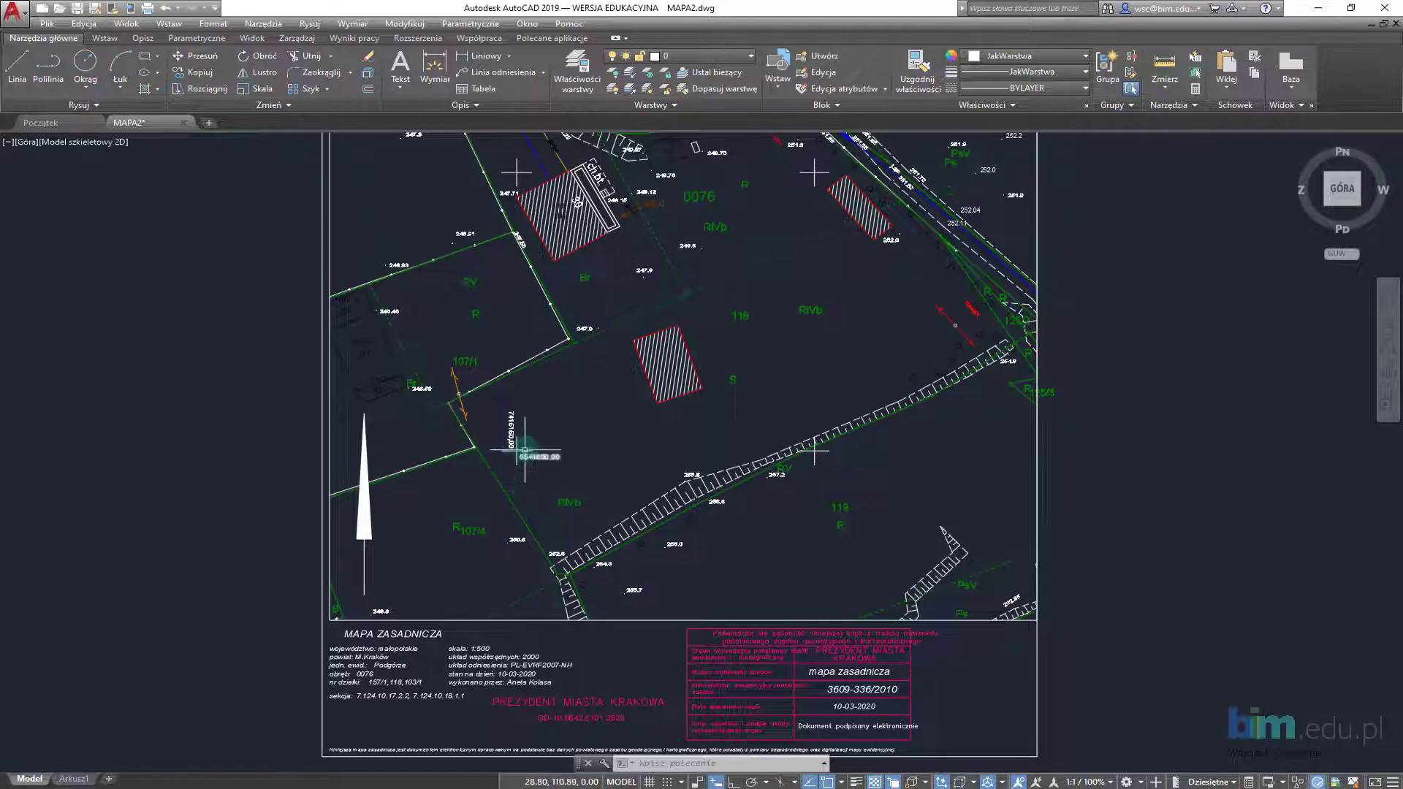
{"action": "scroll", "coordinate": [522, 453], "scroll_direction": "up", "scroll_amount": 2}
{"action": "scroll", "coordinate": [559, 489], "scroll_direction": "down", "scroll_amount": 2}
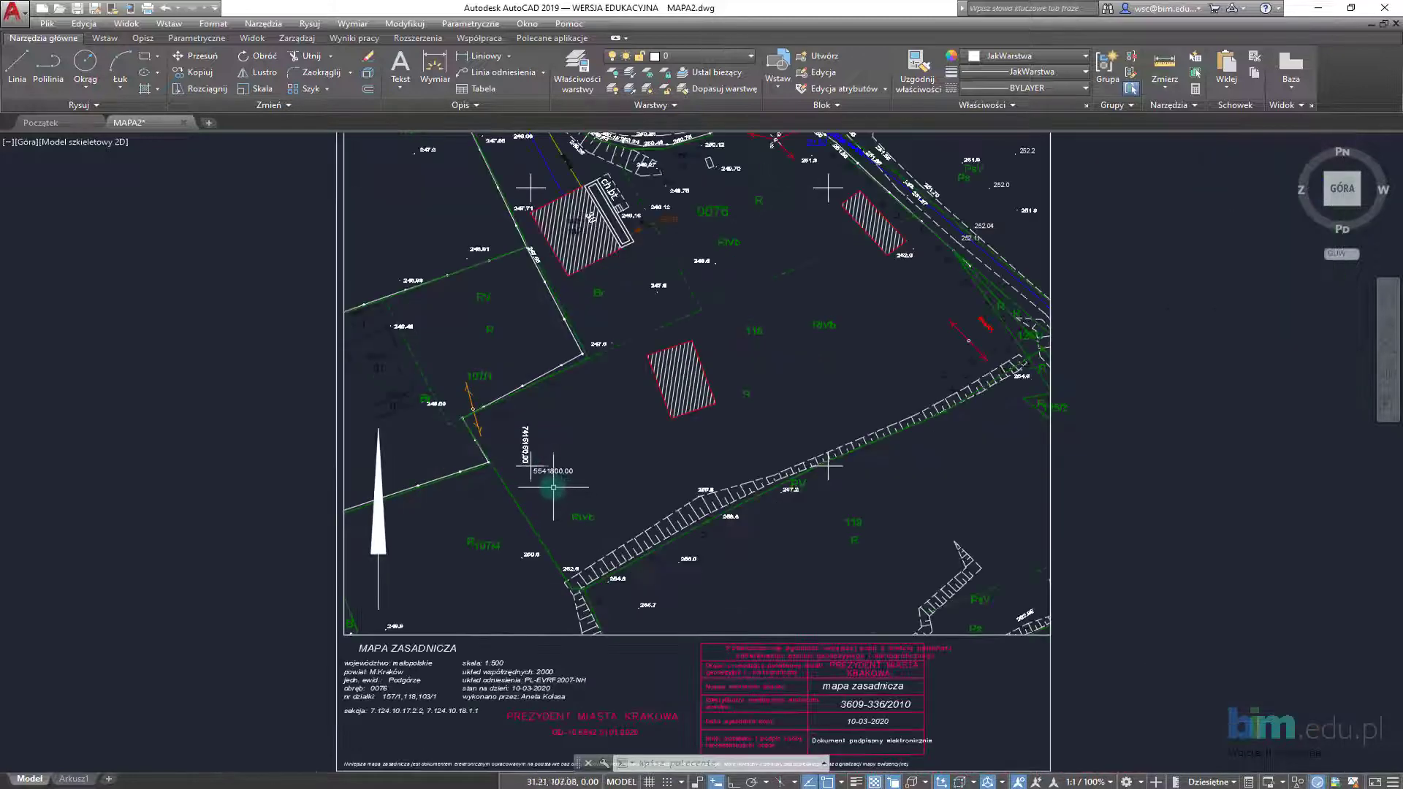
{"action": "scroll", "coordinate": [552, 483], "scroll_direction": "up", "scroll_amount": 2}
{"action": "middle_click_drag", "start_coordinate": [552, 477], "coordinate": [539, 503]}
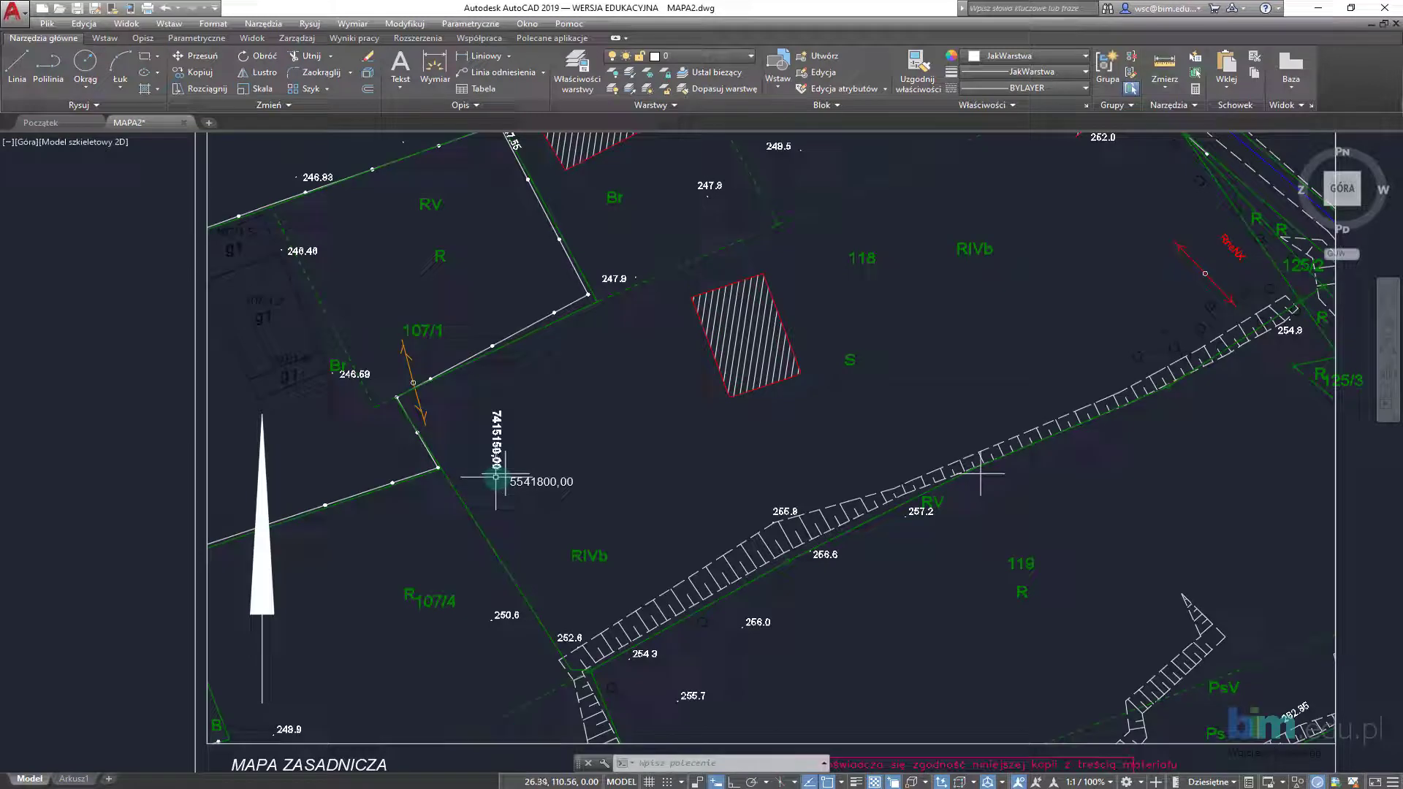
{"action": "scroll", "coordinate": [526, 602], "scroll_direction": "down", "scroll_amount": 1}
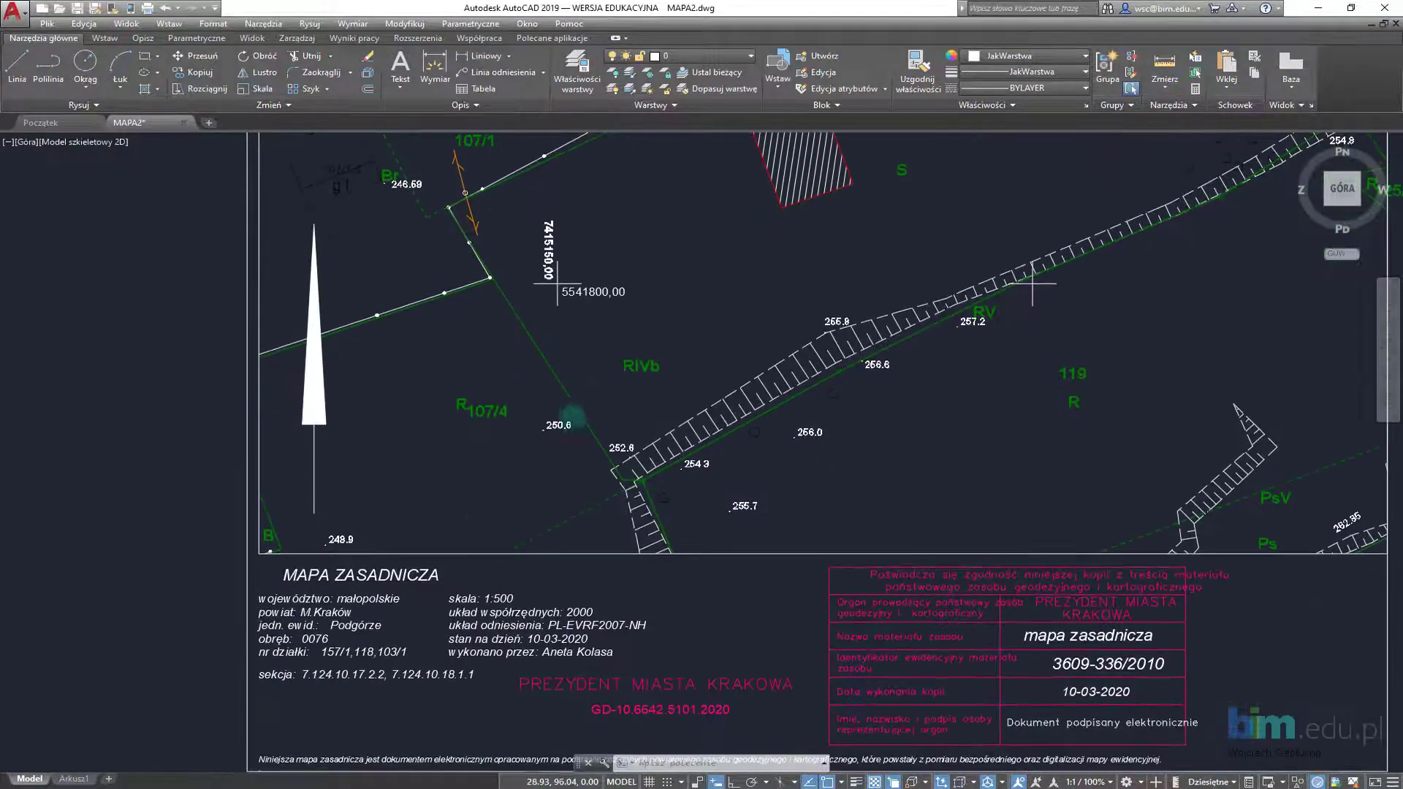
{"action": "scroll", "coordinate": [380, 585], "scroll_direction": "down", "scroll_amount": 1}
{"action": "scroll", "coordinate": [343, 600], "scroll_direction": "up", "scroll_amount": 1}
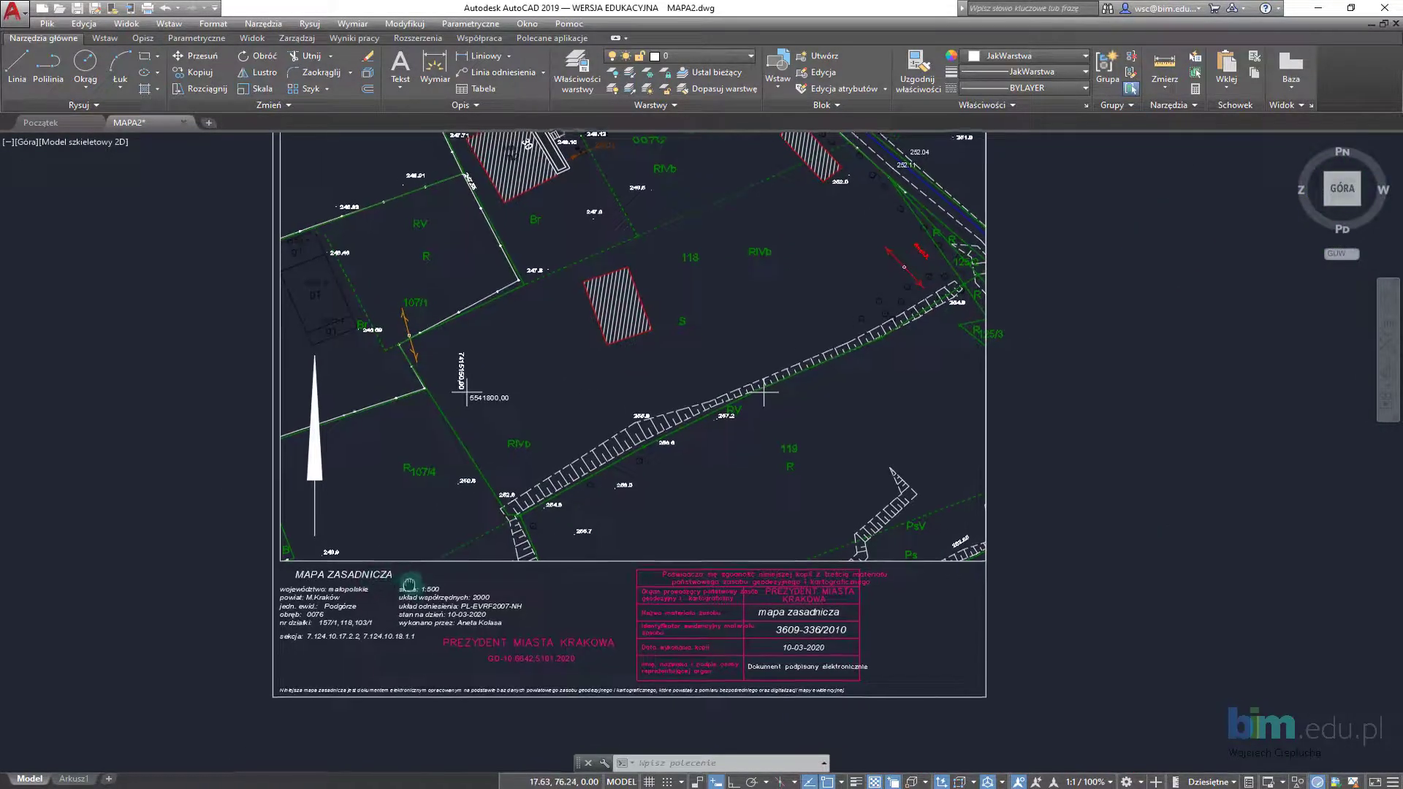
{"action": "scroll", "coordinate": [314, 621], "scroll_direction": "up", "scroll_amount": 1}
{"action": "scroll", "coordinate": [293, 633], "scroll_direction": "up", "scroll_amount": 1}
{"action": "middle_click_drag", "start_coordinate": [448, 431], "coordinate": [542, 423]}
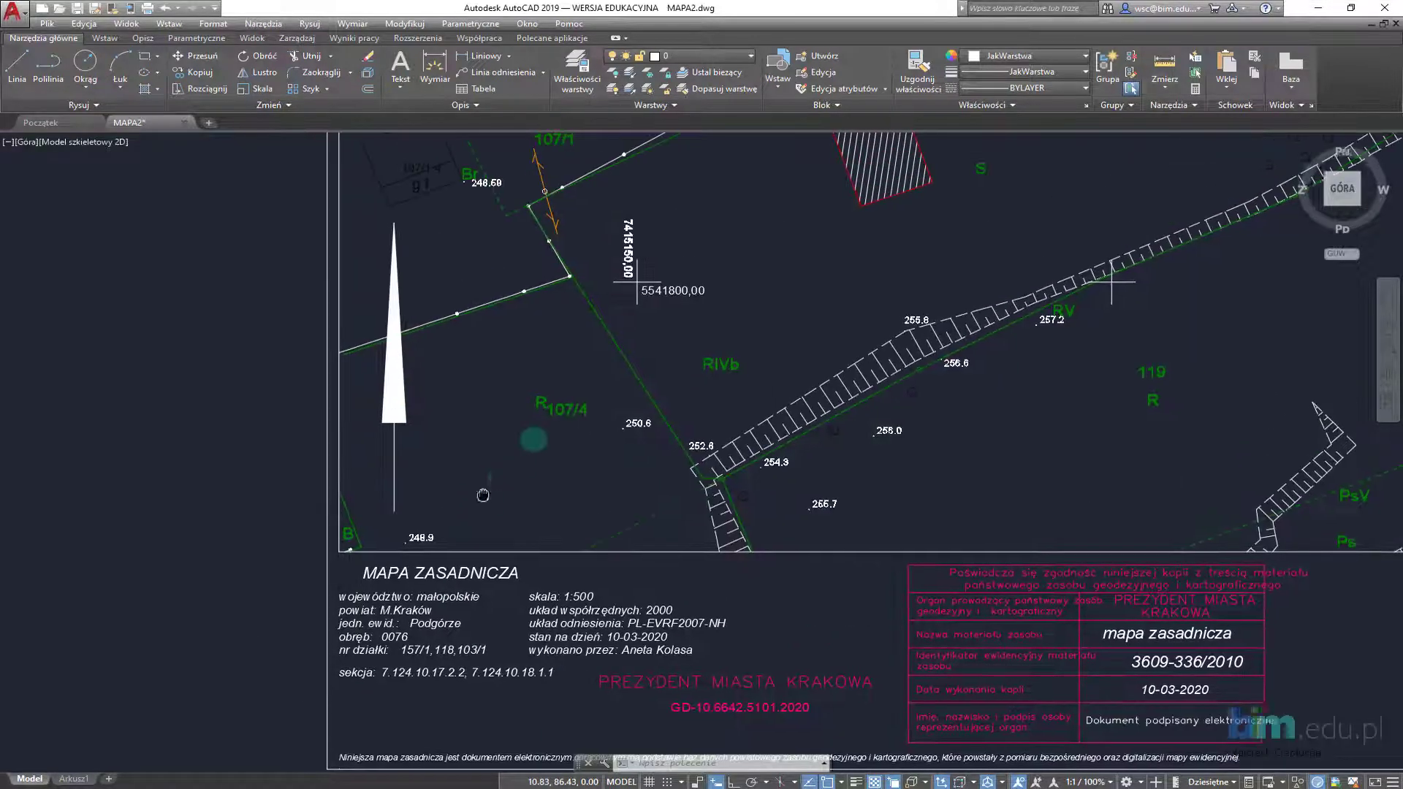
{"action": "type", "text": "pl"}
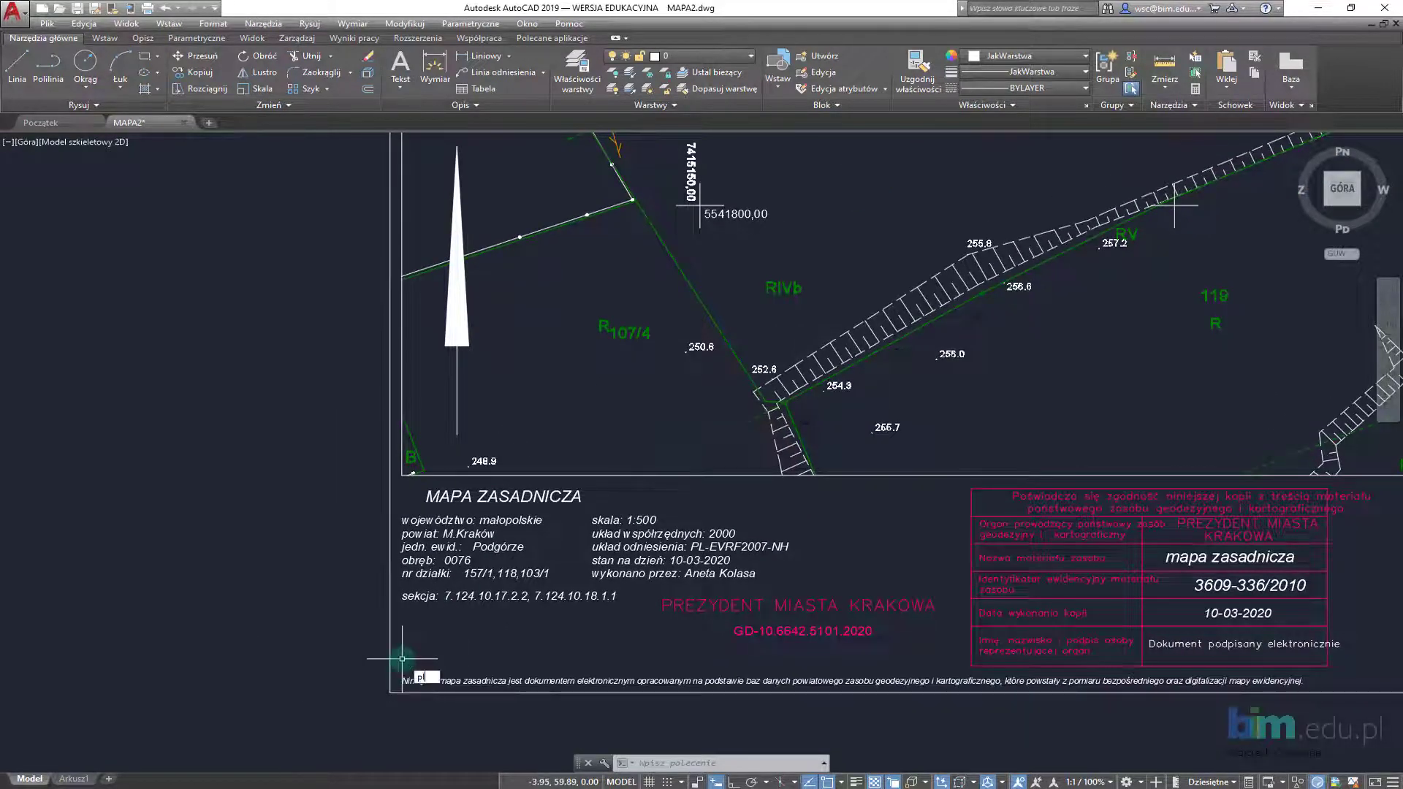
{"action": "key", "text": "Return"}
{"action": "scroll", "coordinate": [358, 685], "scroll_direction": "down", "scroll_amount": 5}
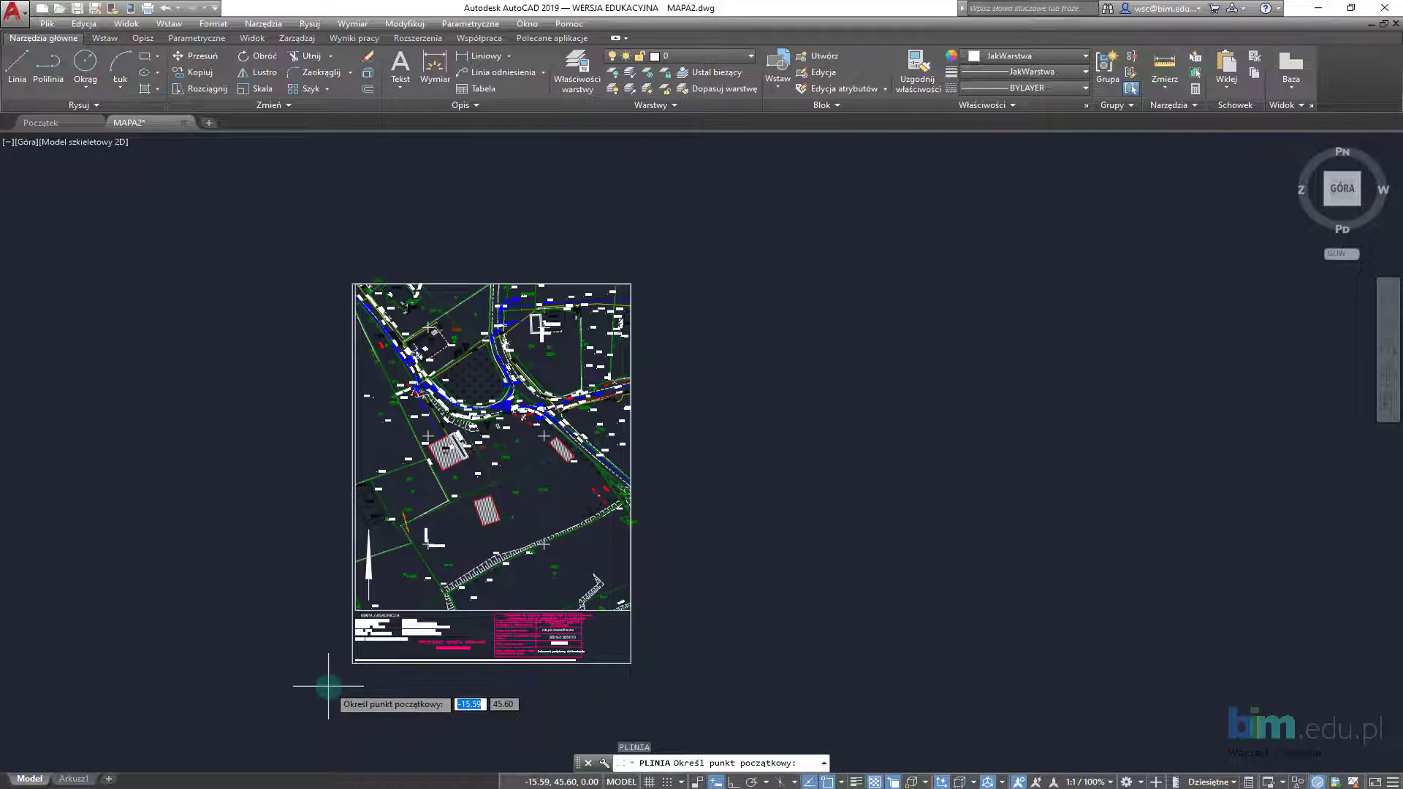
{"action": "type", "text": ",0"}
{"action": "key", "text": "Return"}
{"action": "scroll", "coordinate": [328, 687], "scroll_direction": "down", "scroll_amount": 2}
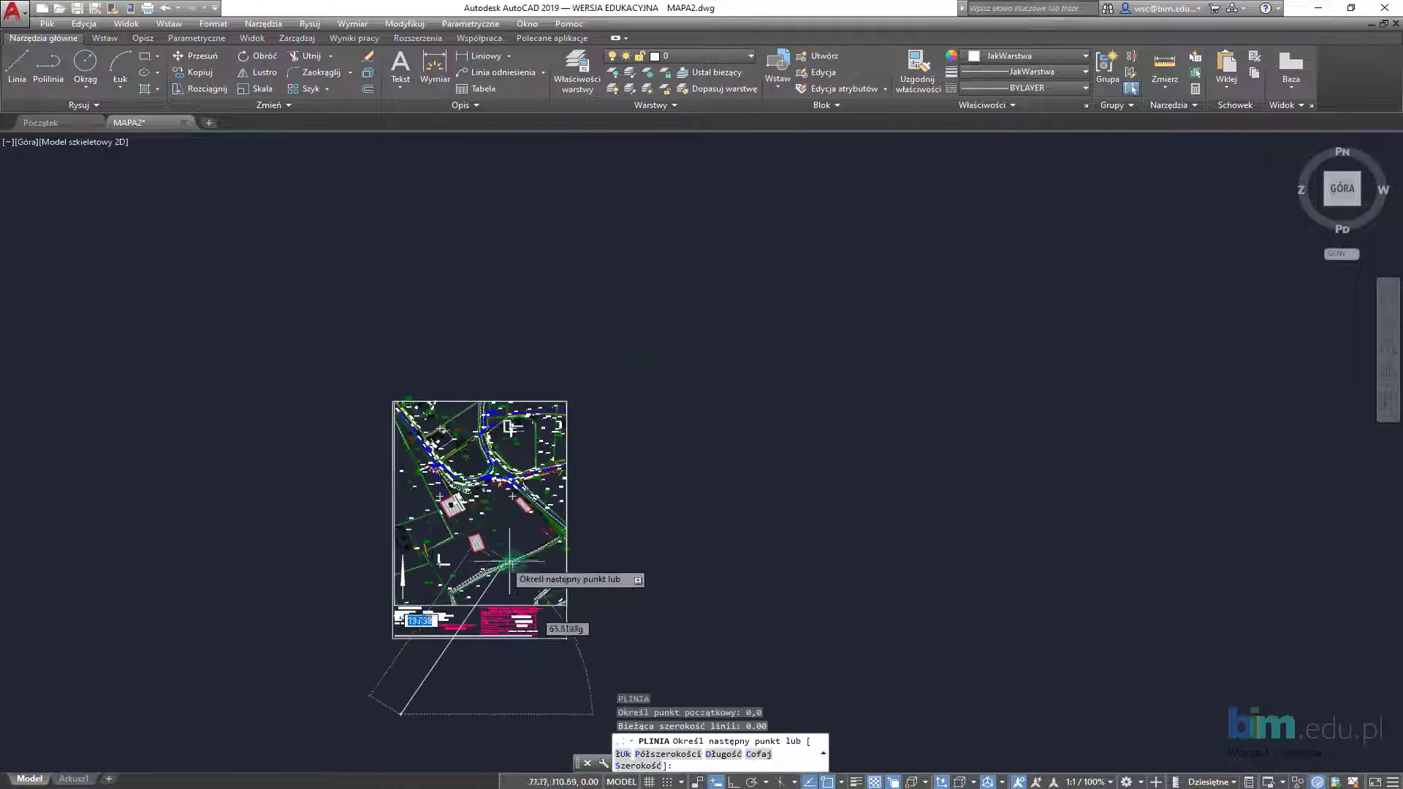
{"action": "scroll", "coordinate": [445, 577], "scroll_direction": "up", "scroll_amount": 4}
{"action": "left_click", "coordinate": [448, 578]}
{"action": "key", "text": "Escape"}
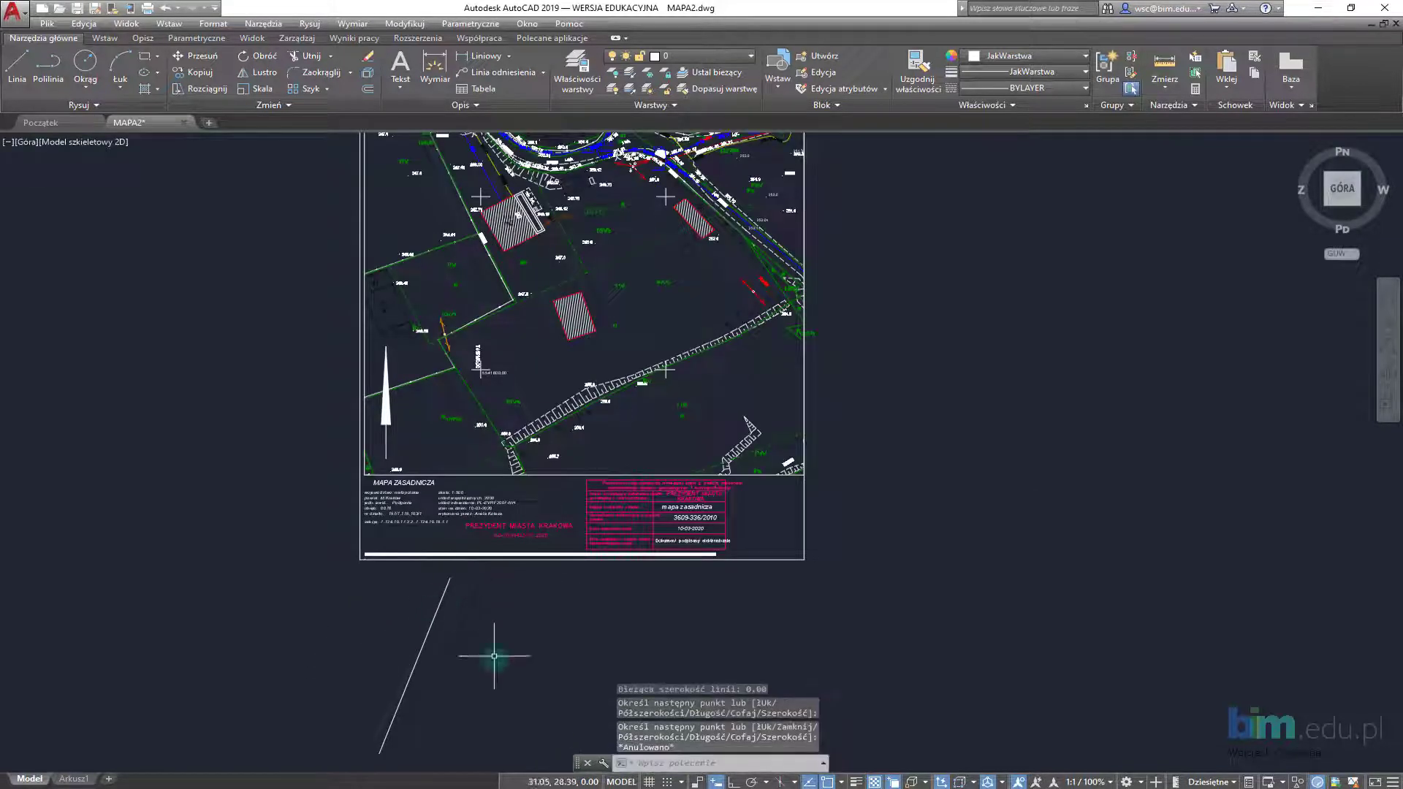
{"action": "left_click", "coordinate": [437, 677]}
{"action": "left_click", "coordinate": [376, 657]}
{"action": "key", "text": "Delete"}
{"action": "middle_click_drag", "start_coordinate": [584, 351], "coordinate": [579, 443]}
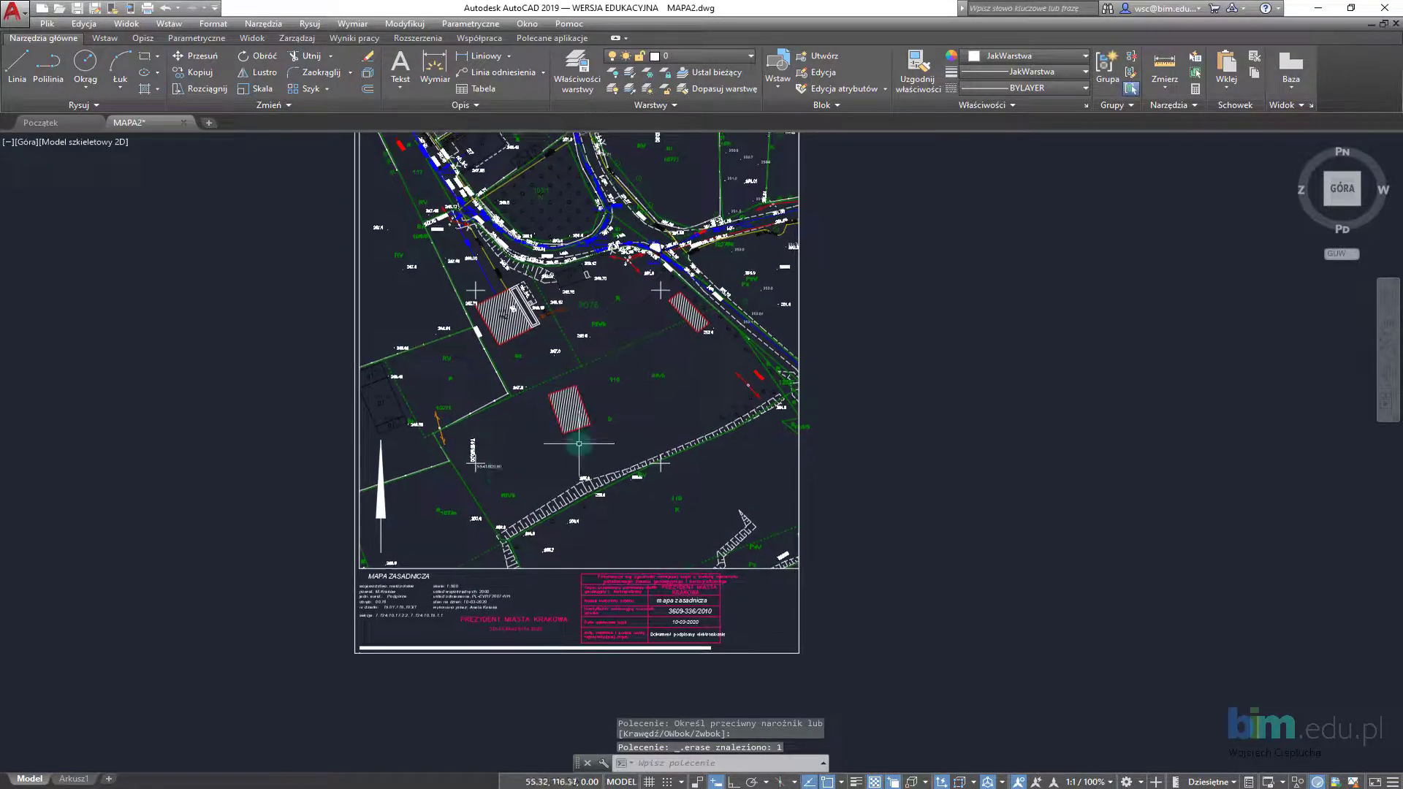
{"action": "middle_click_drag", "start_coordinate": [578, 387], "coordinate": [584, 407]}
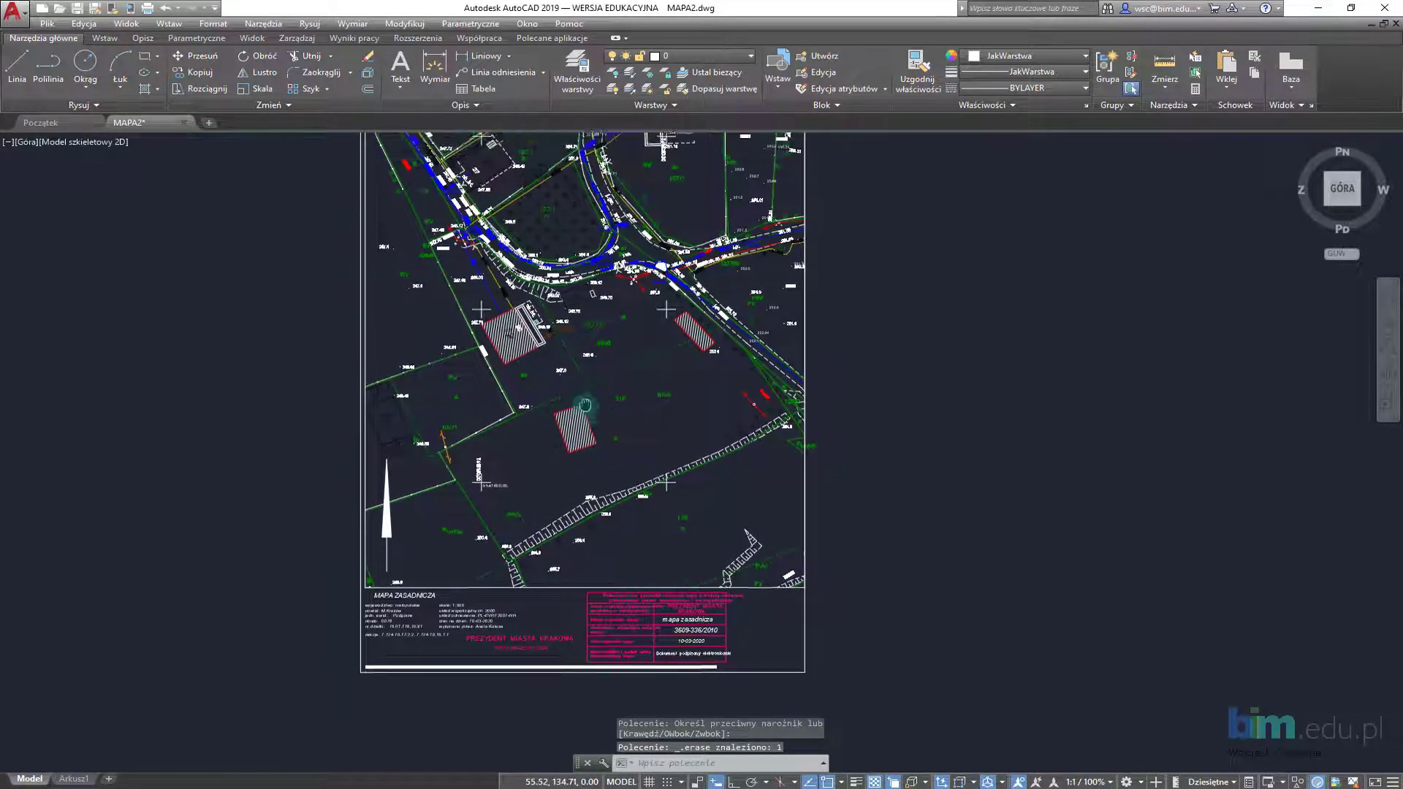
{"action": "scroll", "coordinate": [574, 333], "scroll_direction": "up", "scroll_amount": 4}
{"action": "middle_click_drag", "start_coordinate": [574, 345], "coordinate": [580, 370]}
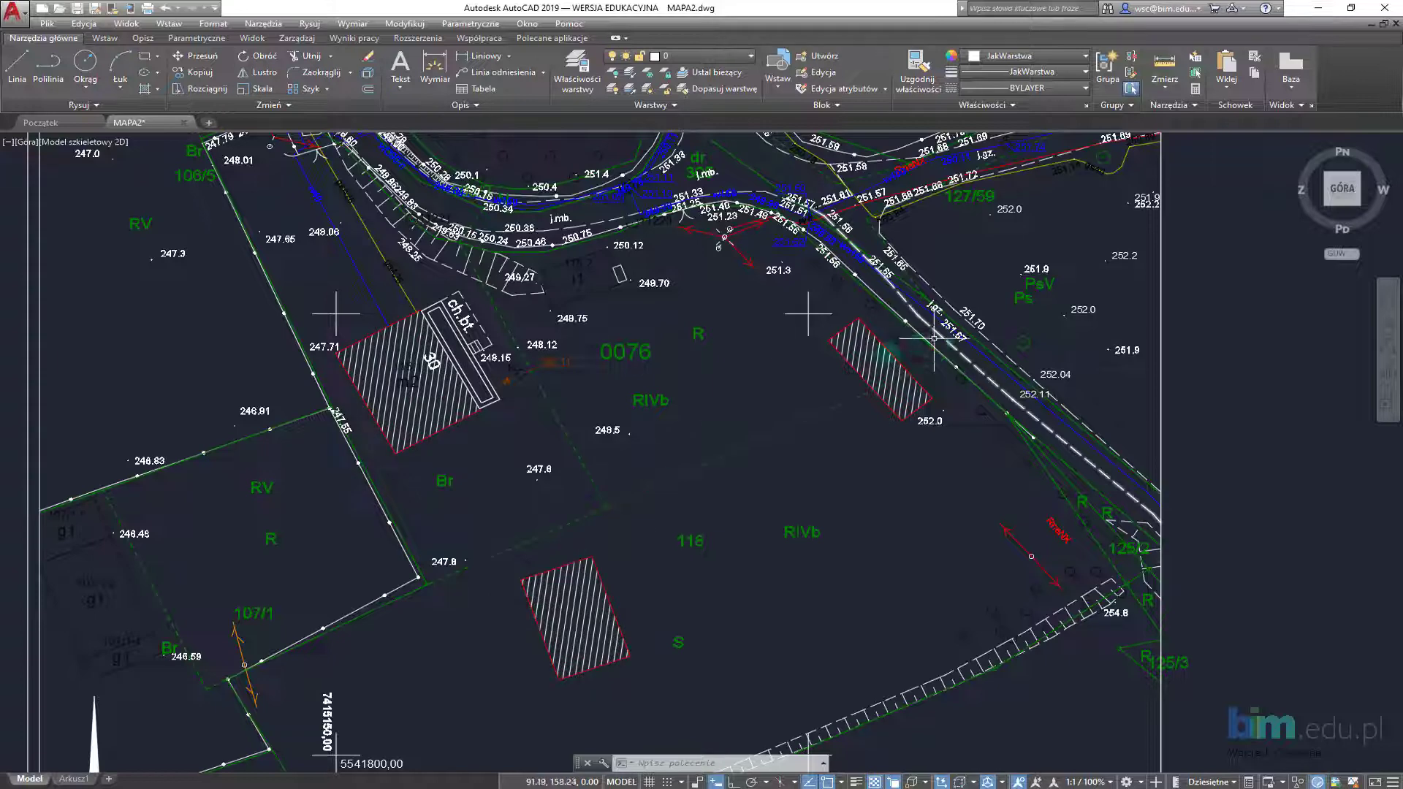
{"action": "middle_click_drag", "start_coordinate": [848, 358], "coordinate": [762, 369]}
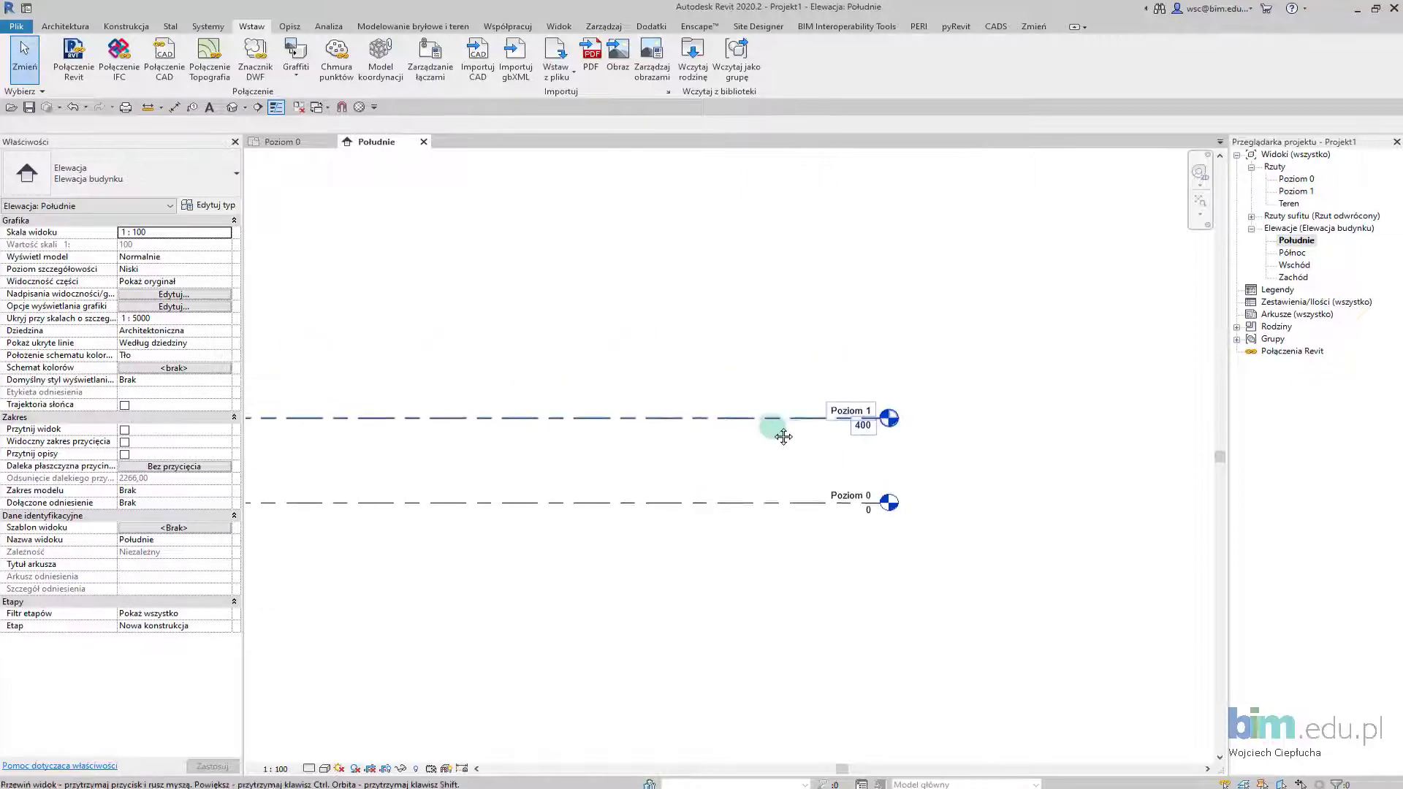
Step: Zoom the Południe elevation, then open the Poziom 0 floor plan
{"action": "scroll", "coordinate": [784, 437], "scroll_direction": "up", "scroll_amount": 2}
{"action": "scroll", "coordinate": [680, 423], "scroll_direction": "up", "scroll_amount": 2}
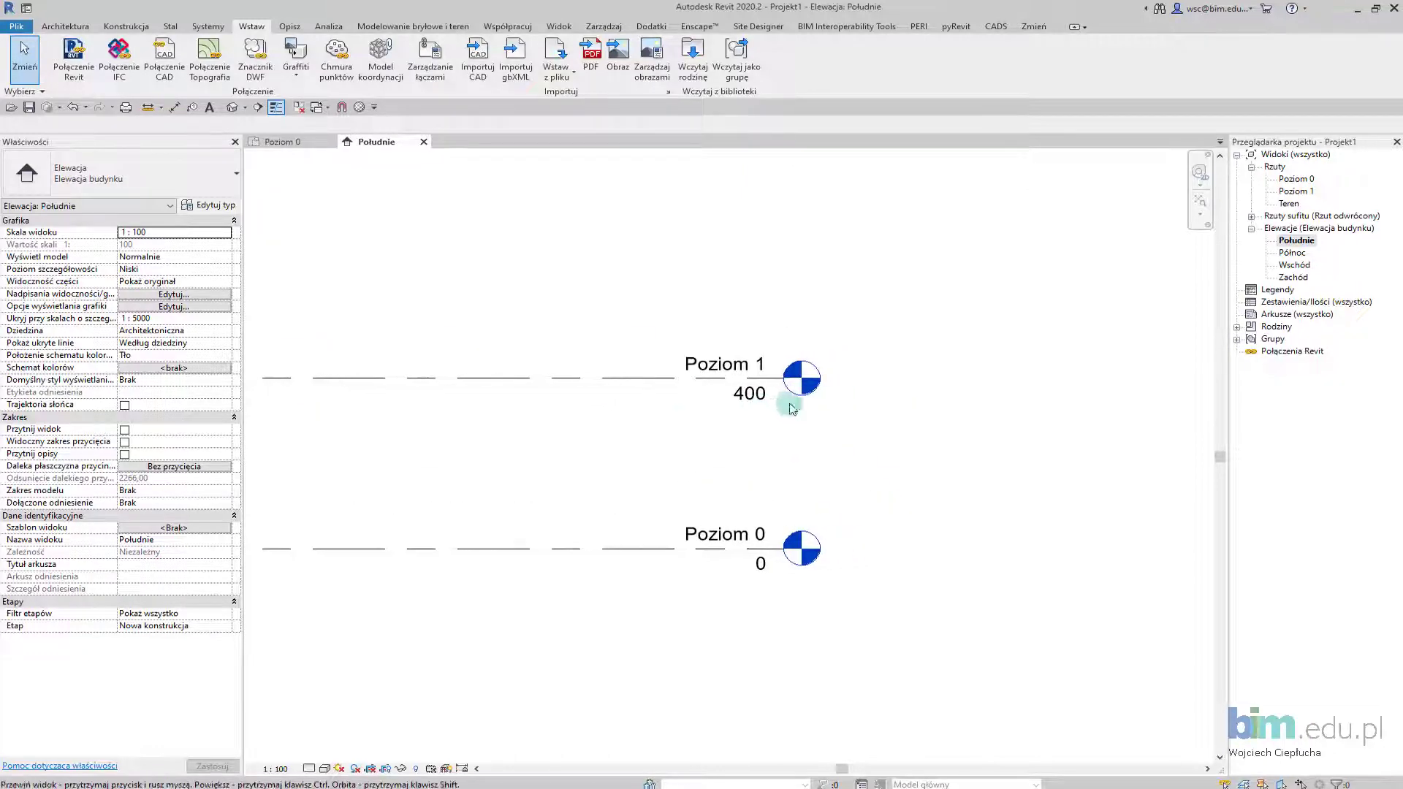
{"action": "middle_click_drag", "start_coordinate": [792, 408], "coordinate": [789, 408]}
{"action": "double_click", "coordinate": [1297, 180]}
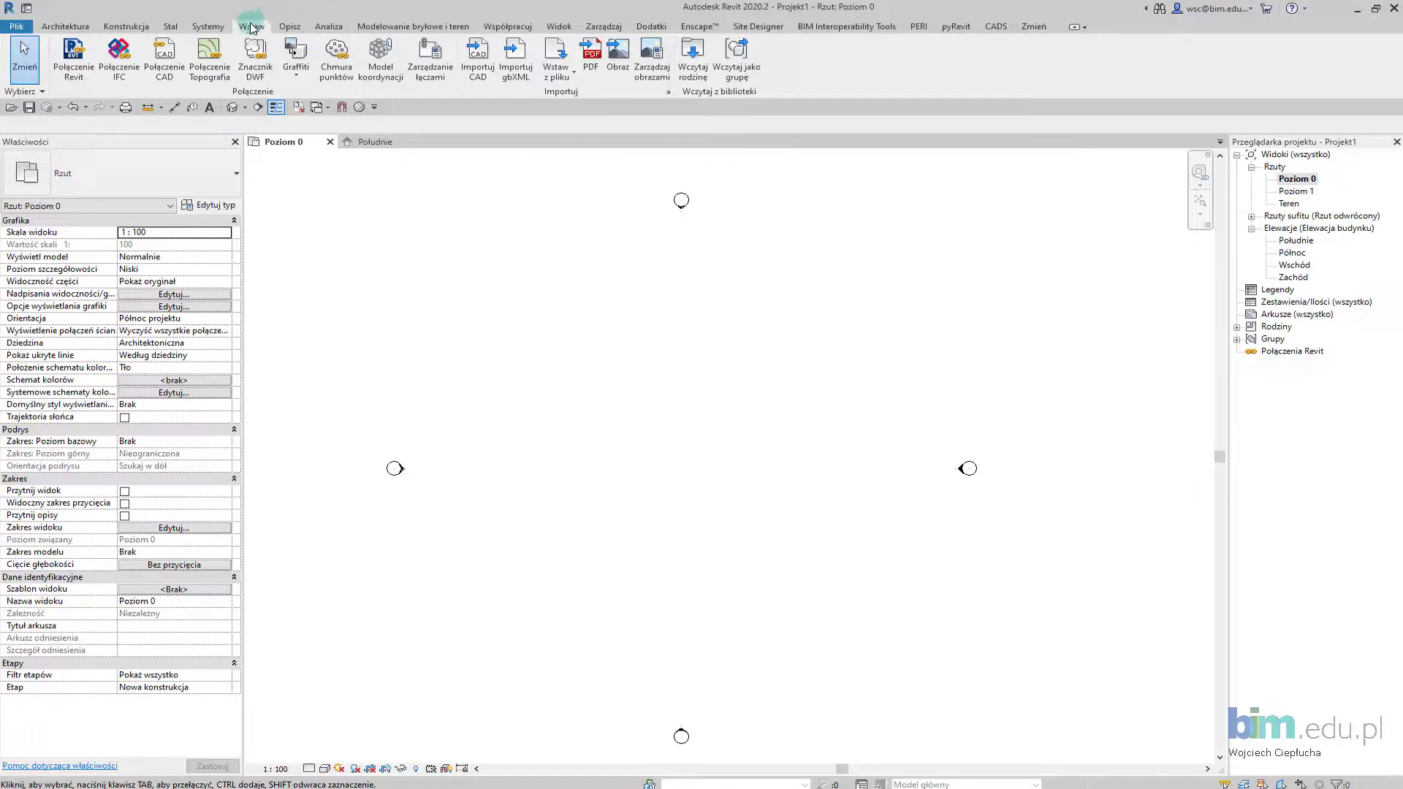
Step: Review the shared coordinates options under Zarządzaj > Współrzędne and close them
{"action": "left_click", "coordinate": [162, 56]}
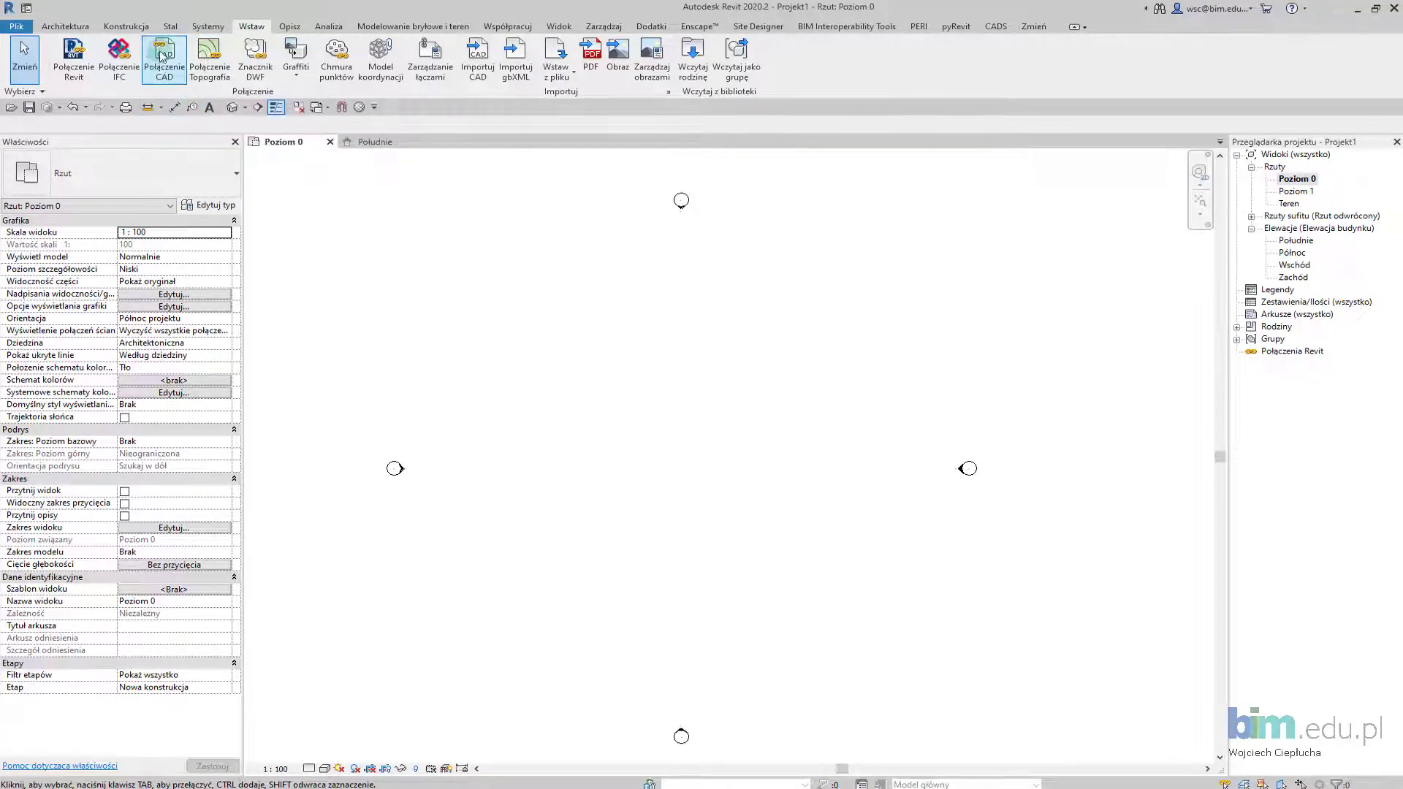
{"action": "left_click", "coordinate": [608, 30]}
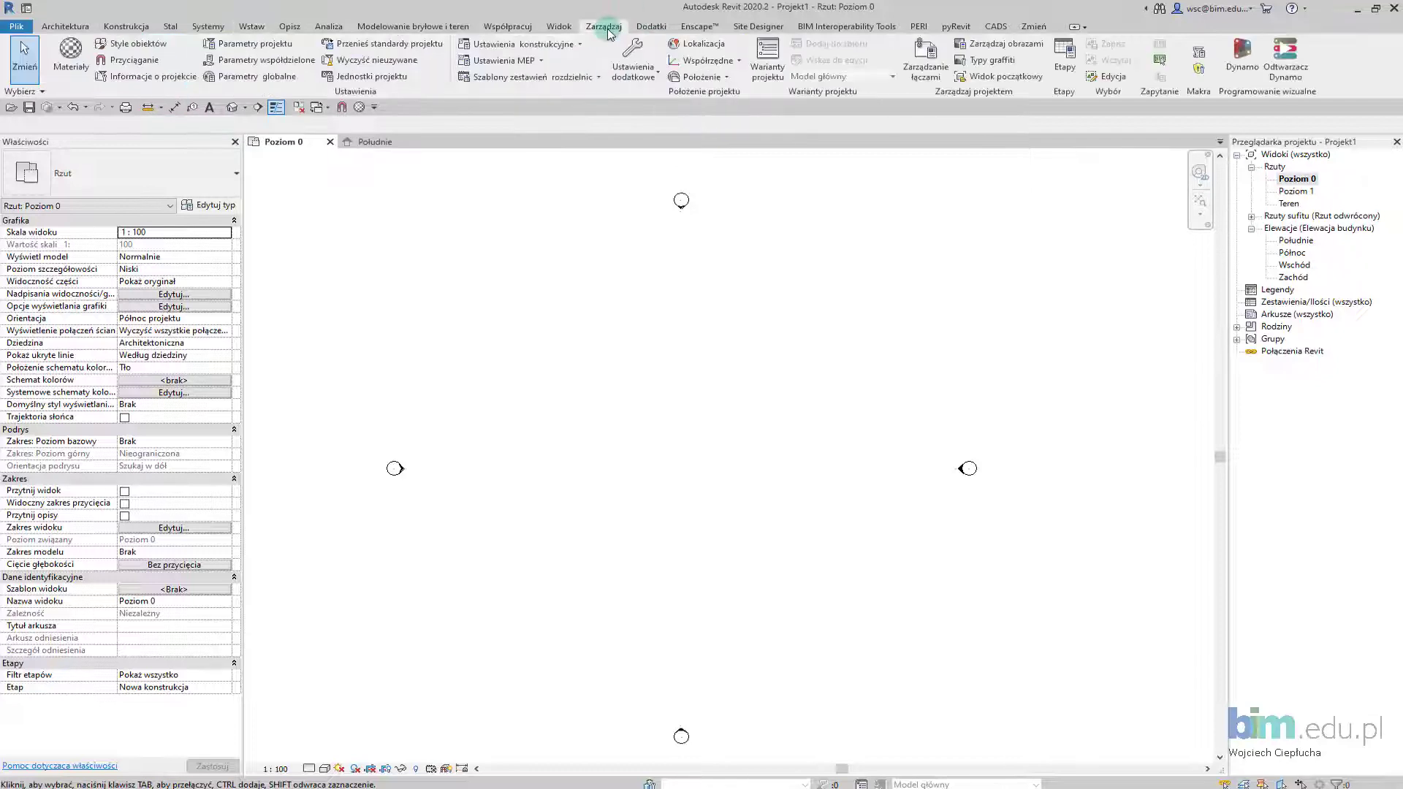
{"action": "left_click", "coordinate": [708, 61]}
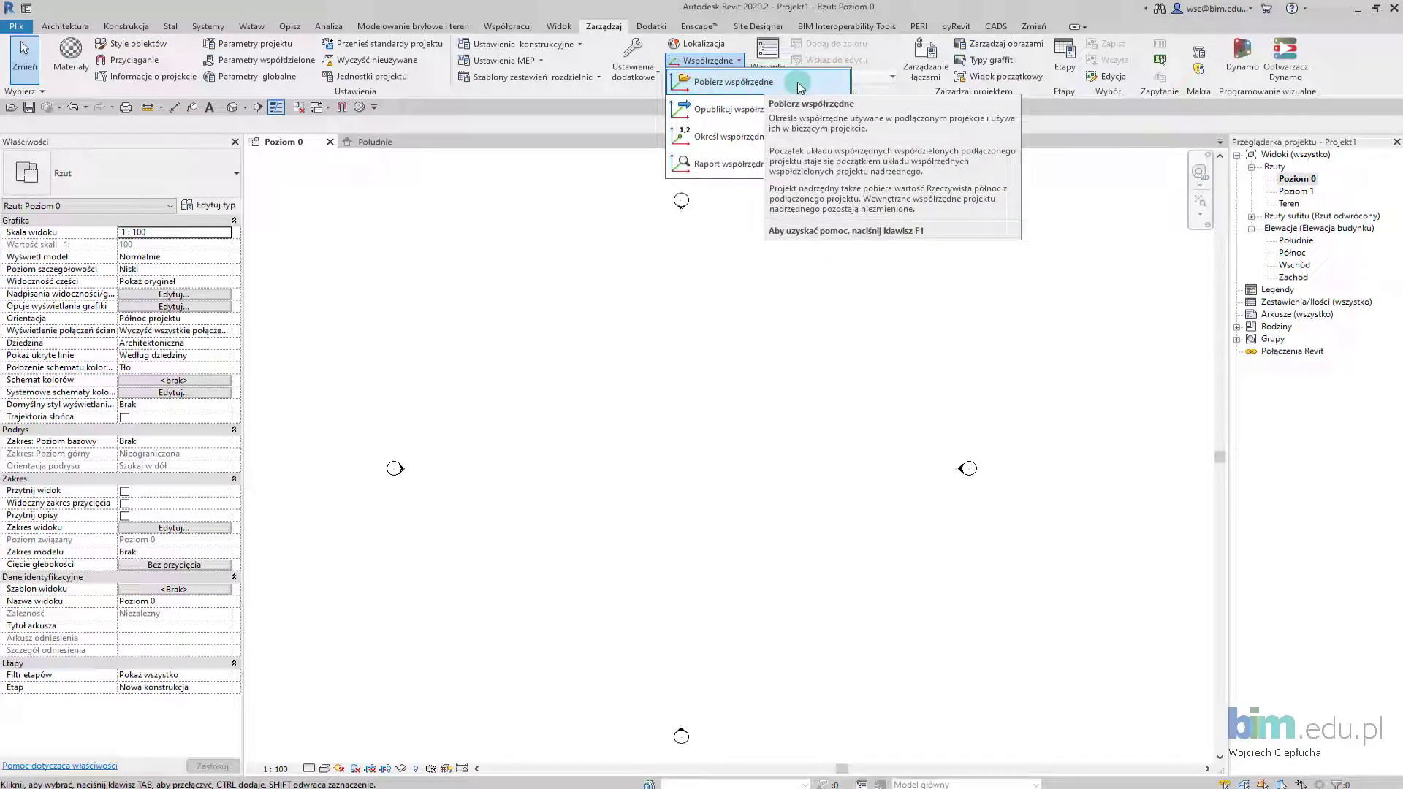
{"action": "left_click", "coordinate": [655, 455]}
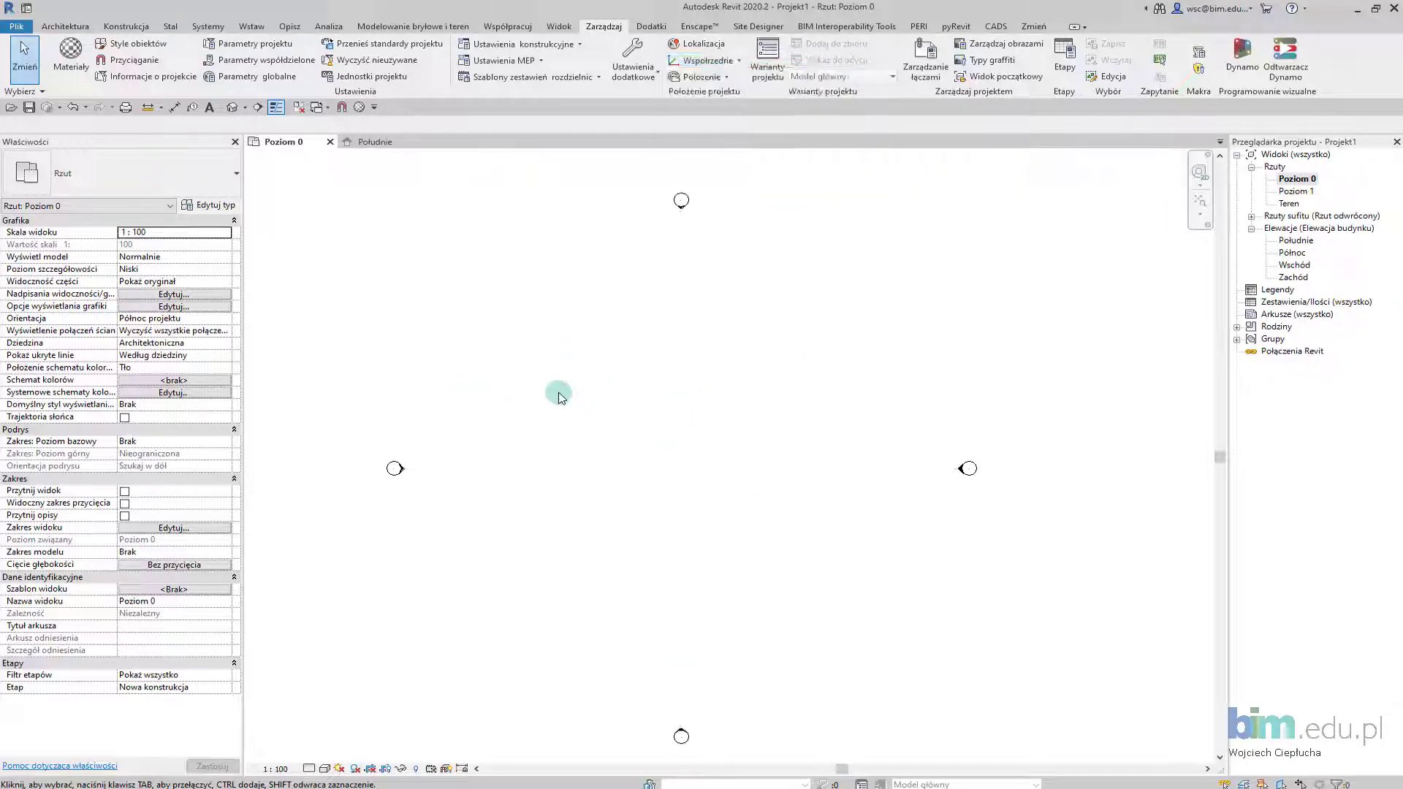
Step: Choose MAPA2.dwg as the CAD link with Ręcznie - Początek positioning
{"action": "left_click", "coordinate": [251, 27]}
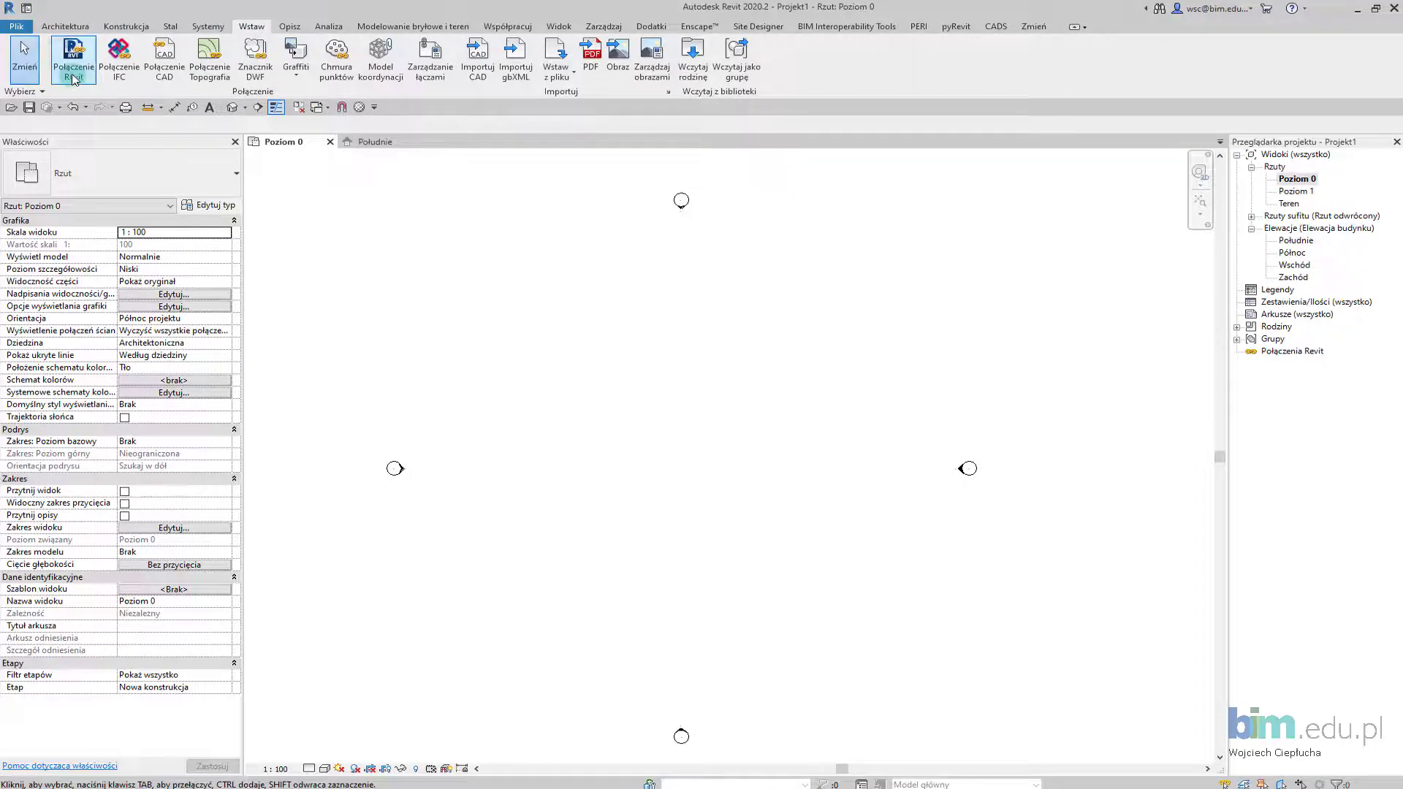
{"action": "left_click", "coordinate": [163, 62]}
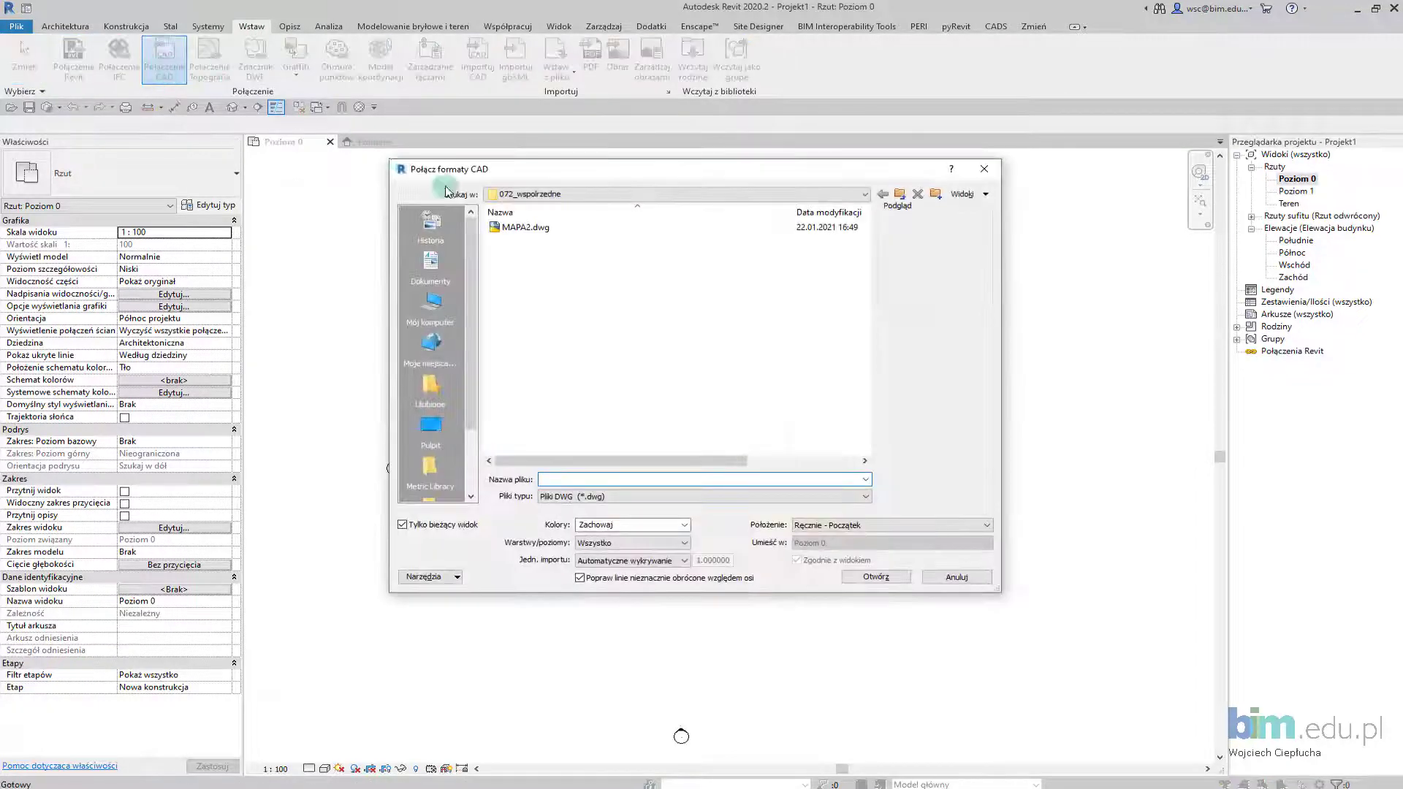
{"action": "left_click", "coordinate": [520, 228]}
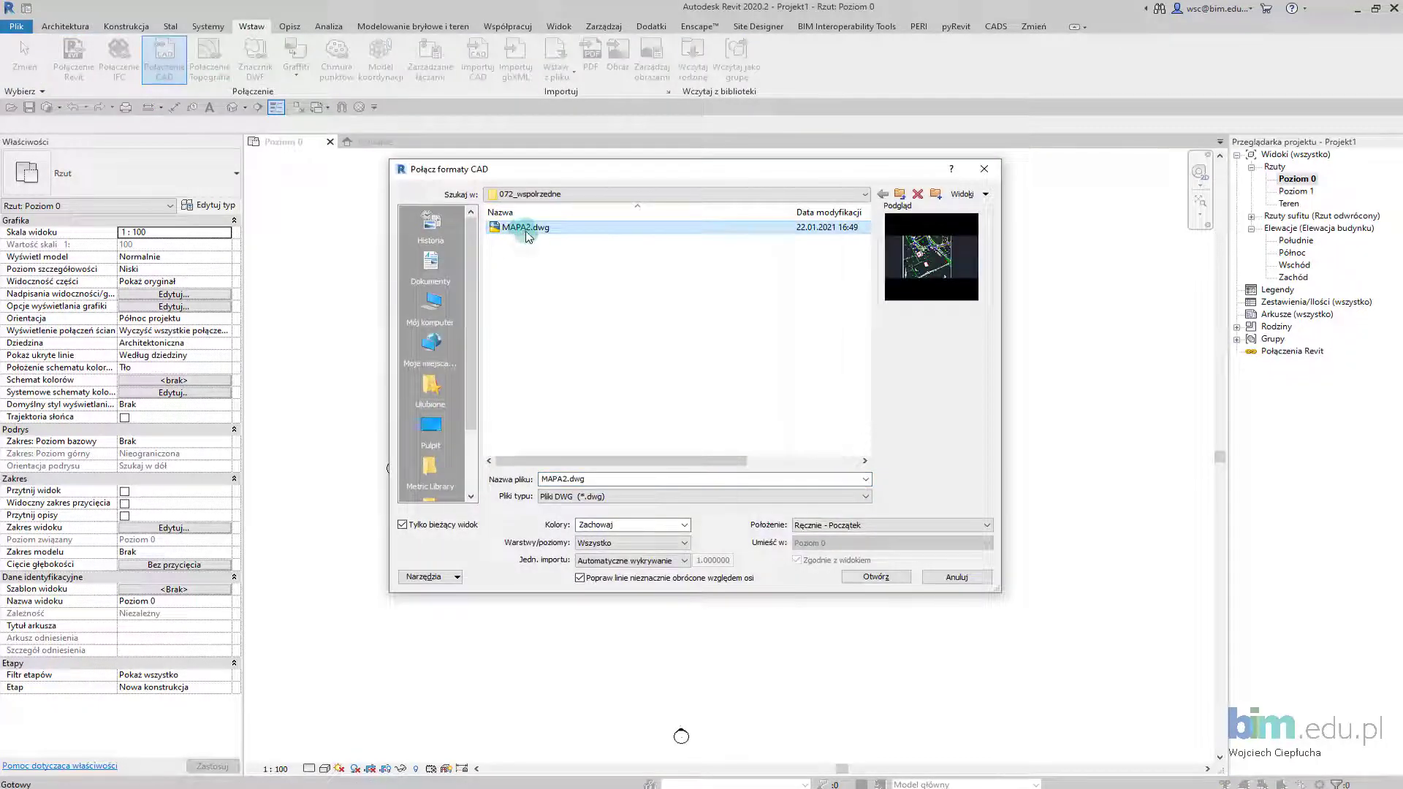
{"action": "left_click", "coordinate": [817, 525]}
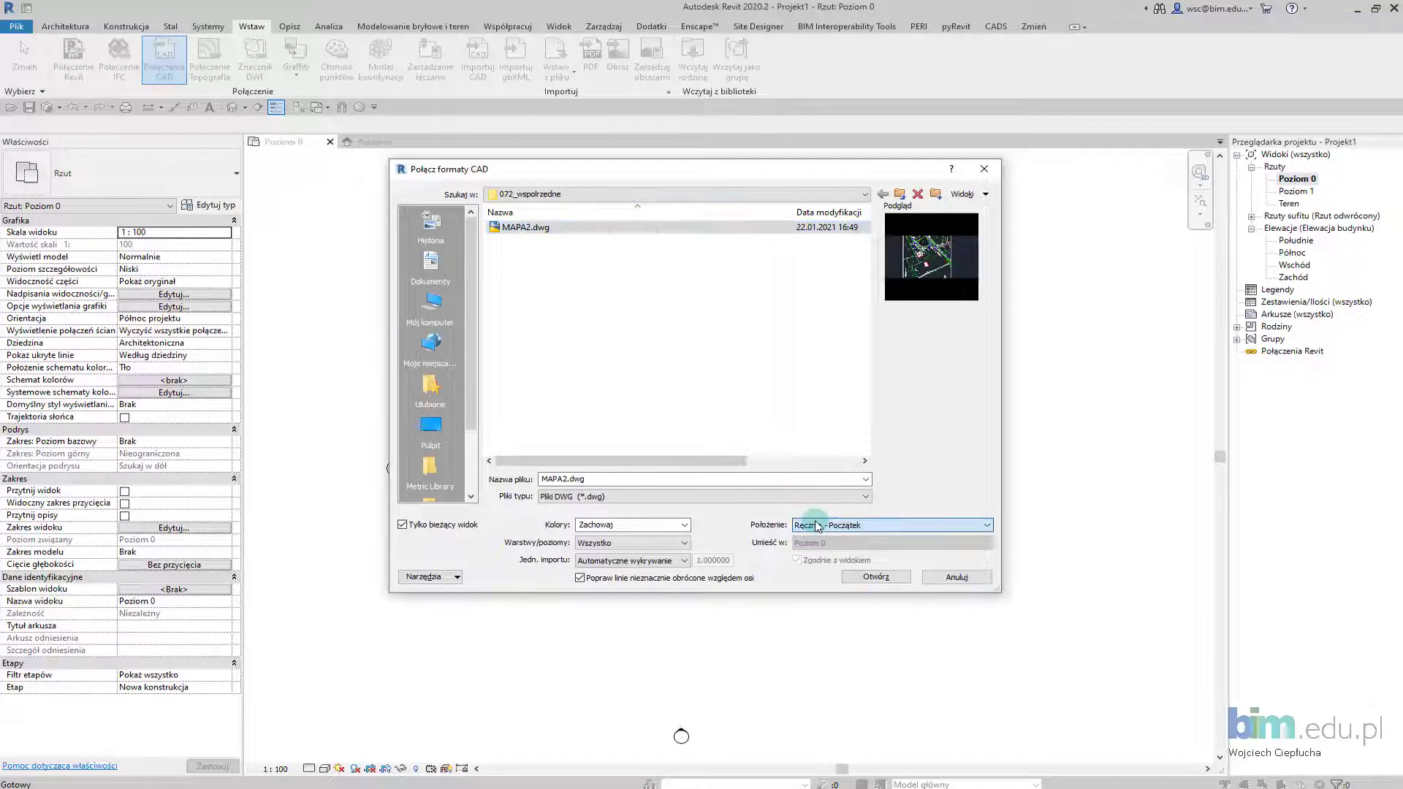
{"action": "left_click", "coordinate": [820, 525]}
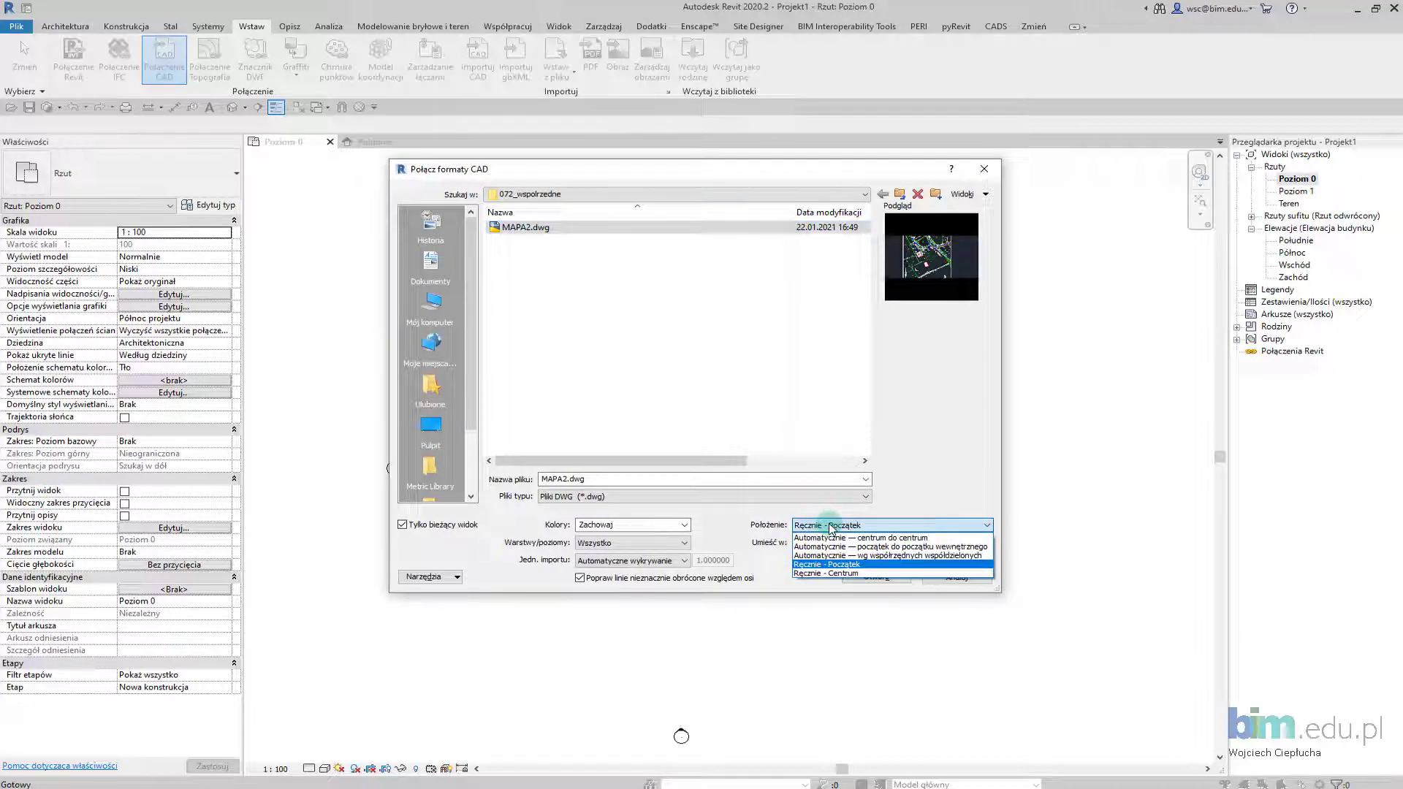
{"action": "left_click", "coordinate": [831, 527]}
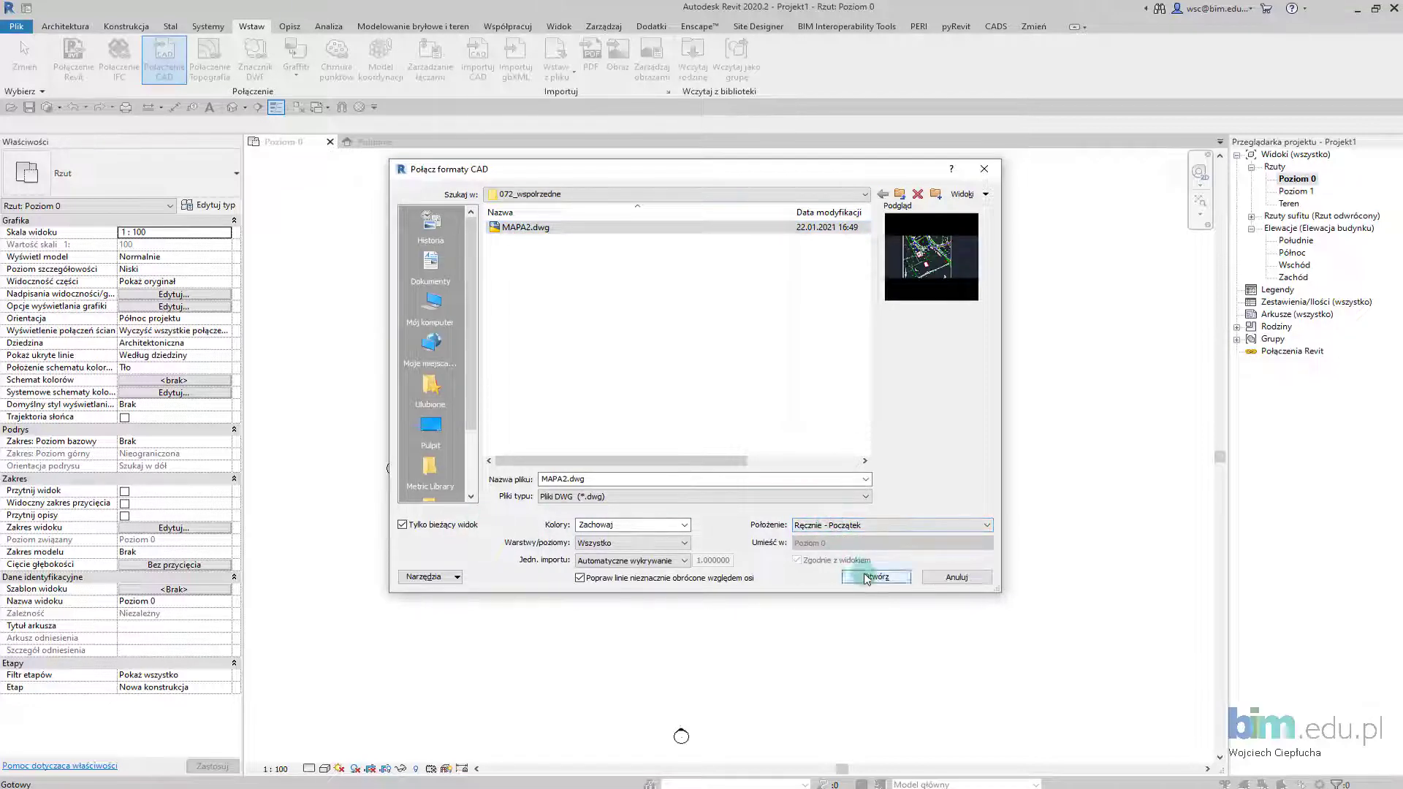
{"action": "left_click", "coordinate": [830, 527]}
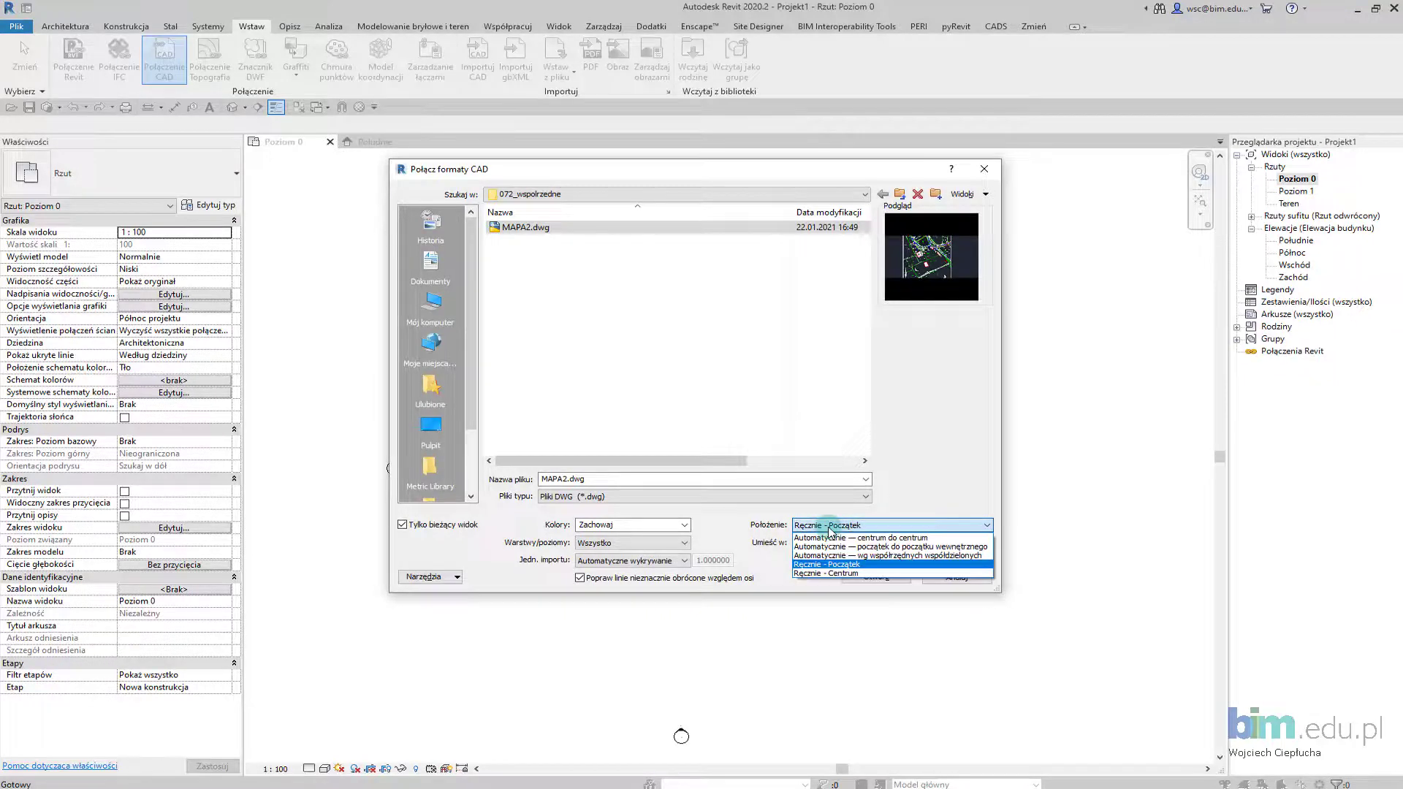
{"action": "left_click", "coordinate": [831, 528]}
Step: Confirm the link and accept the out-of-range geometry warnings
{"action": "left_click", "coordinate": [887, 578]}
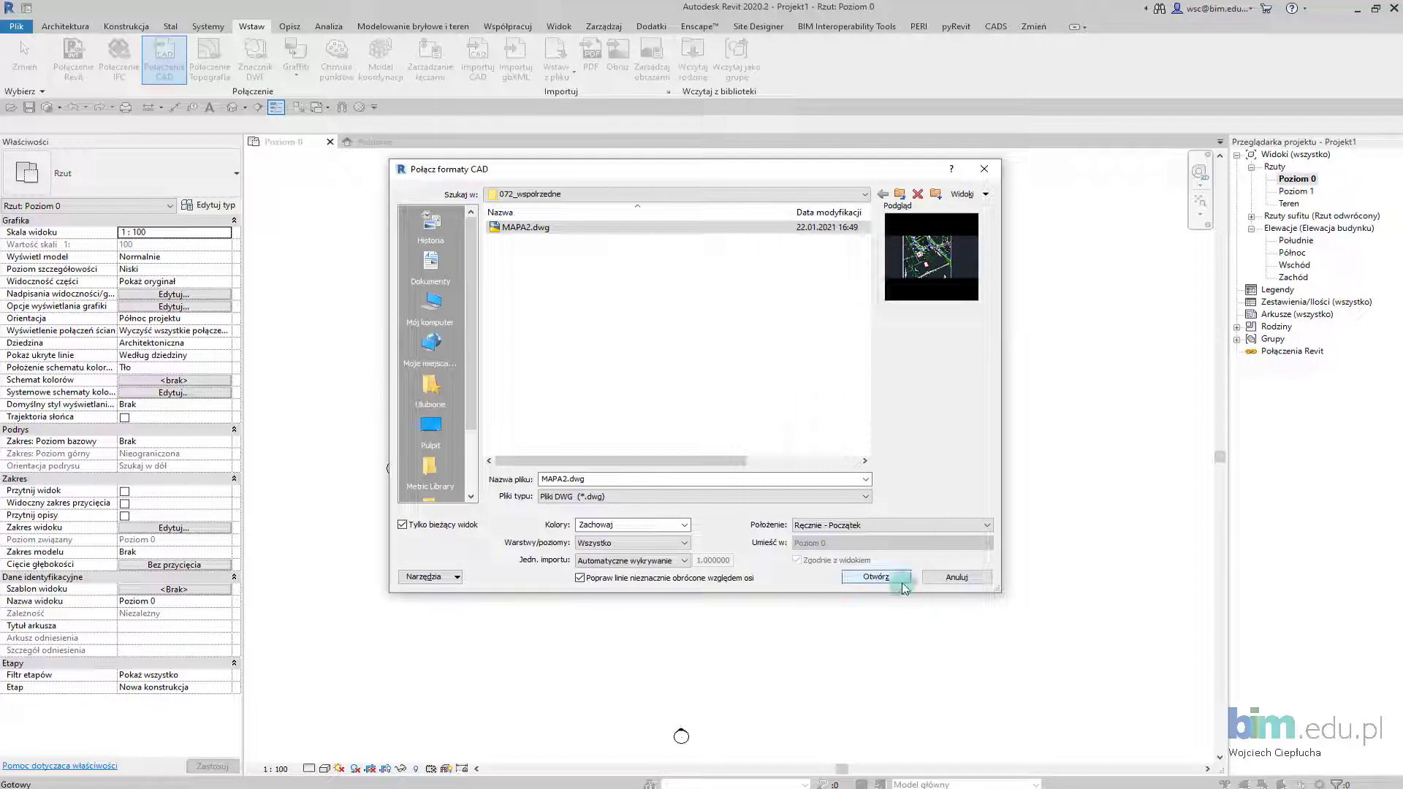
{"action": "left_click", "coordinate": [897, 578]}
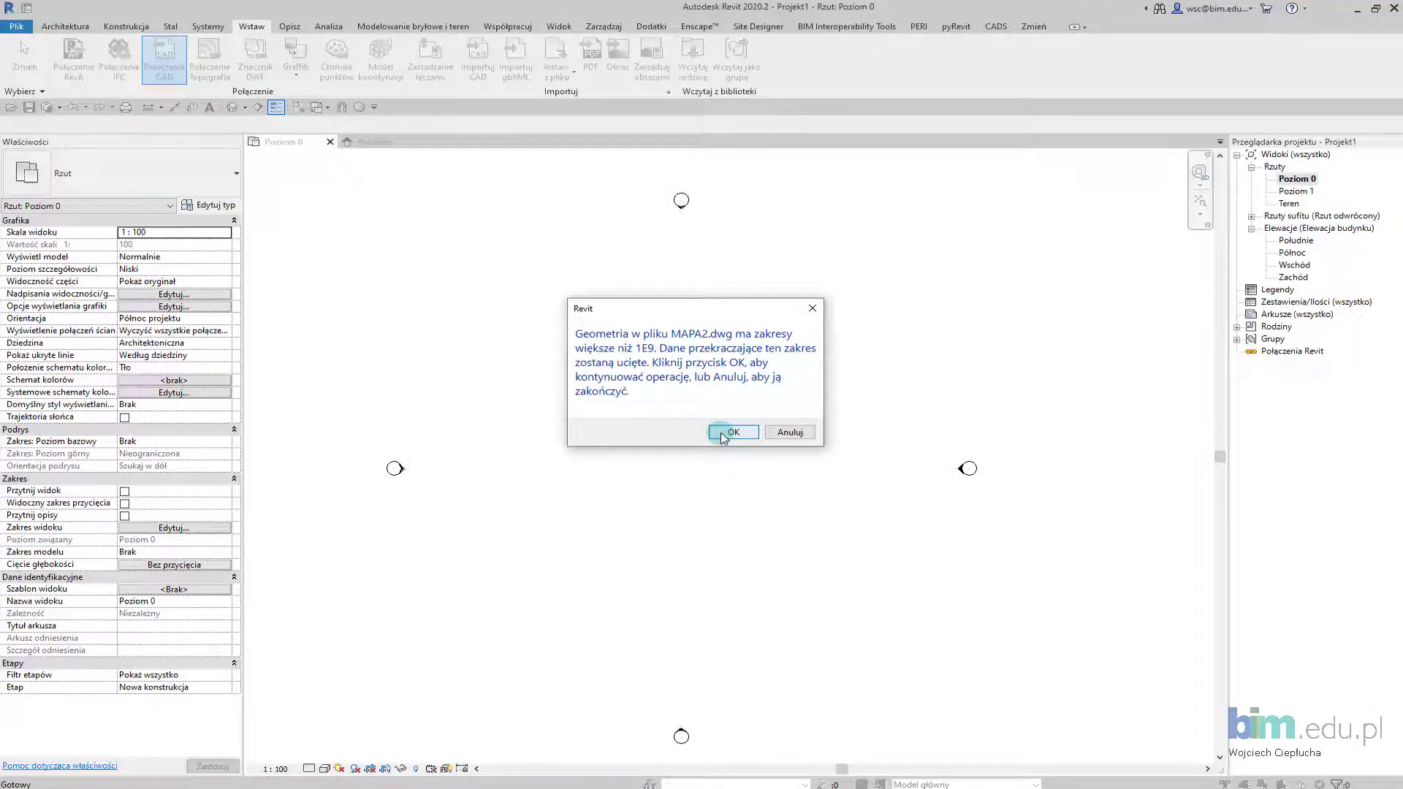
{"action": "left_click", "coordinate": [722, 435]}
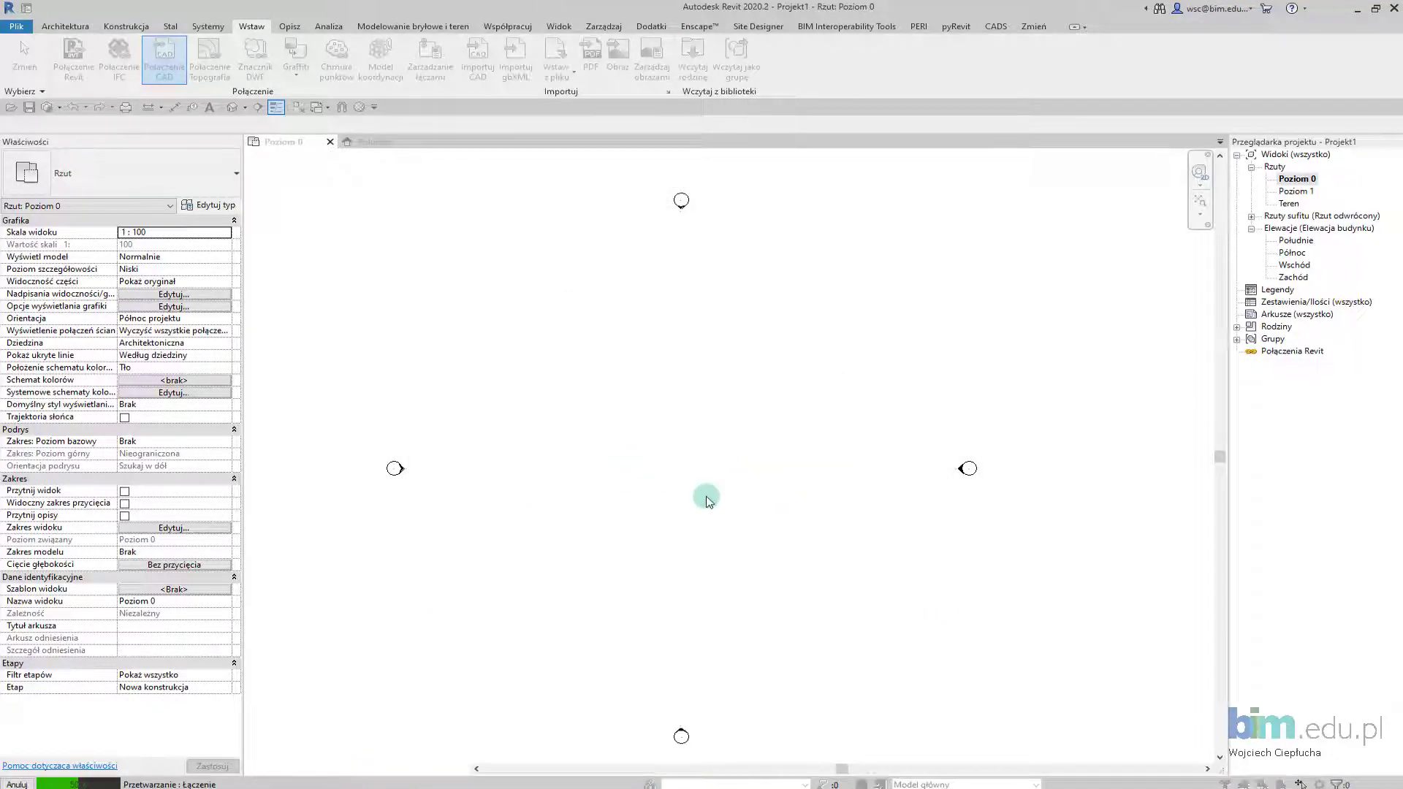
{"action": "left_click", "coordinate": [782, 420]}
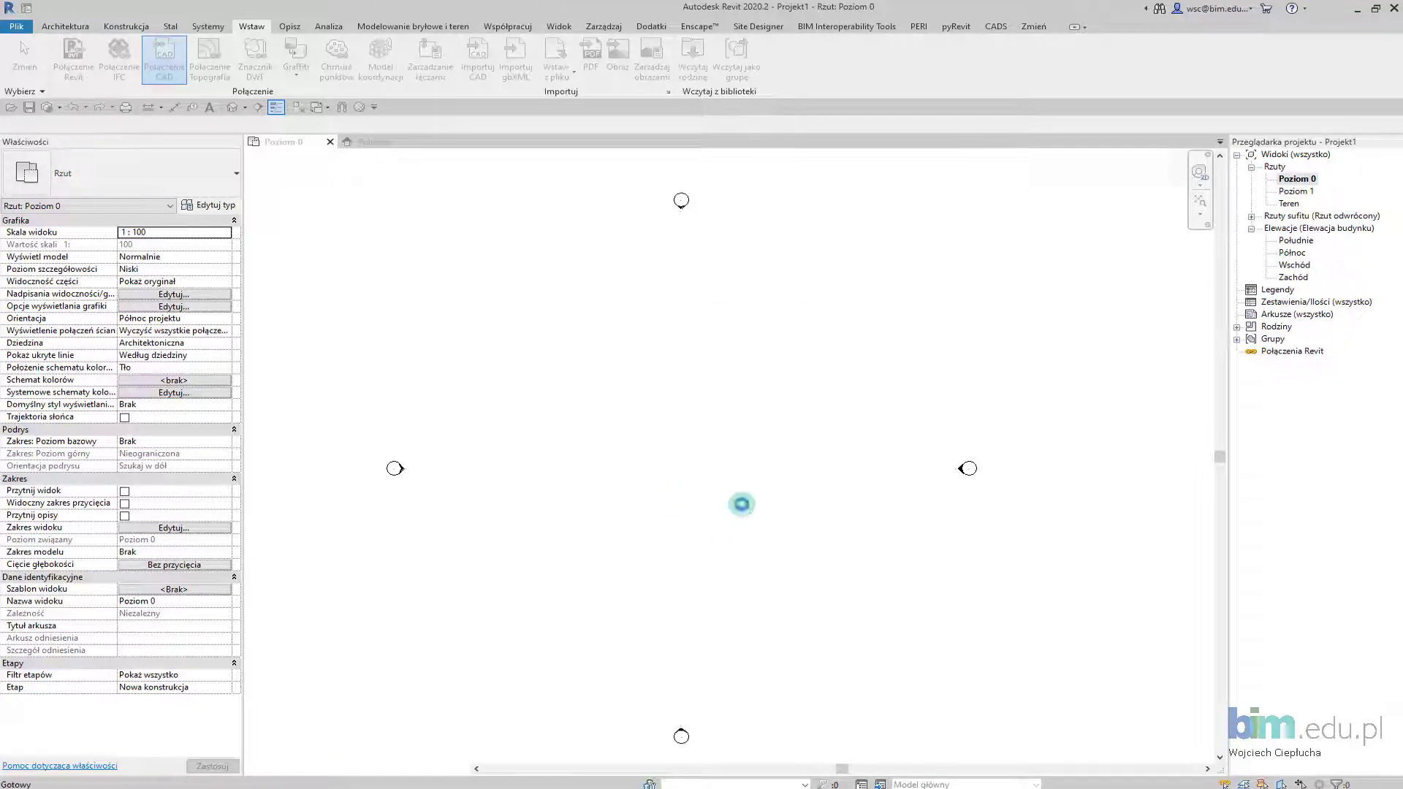
{"action": "left_click", "coordinate": [783, 418]}
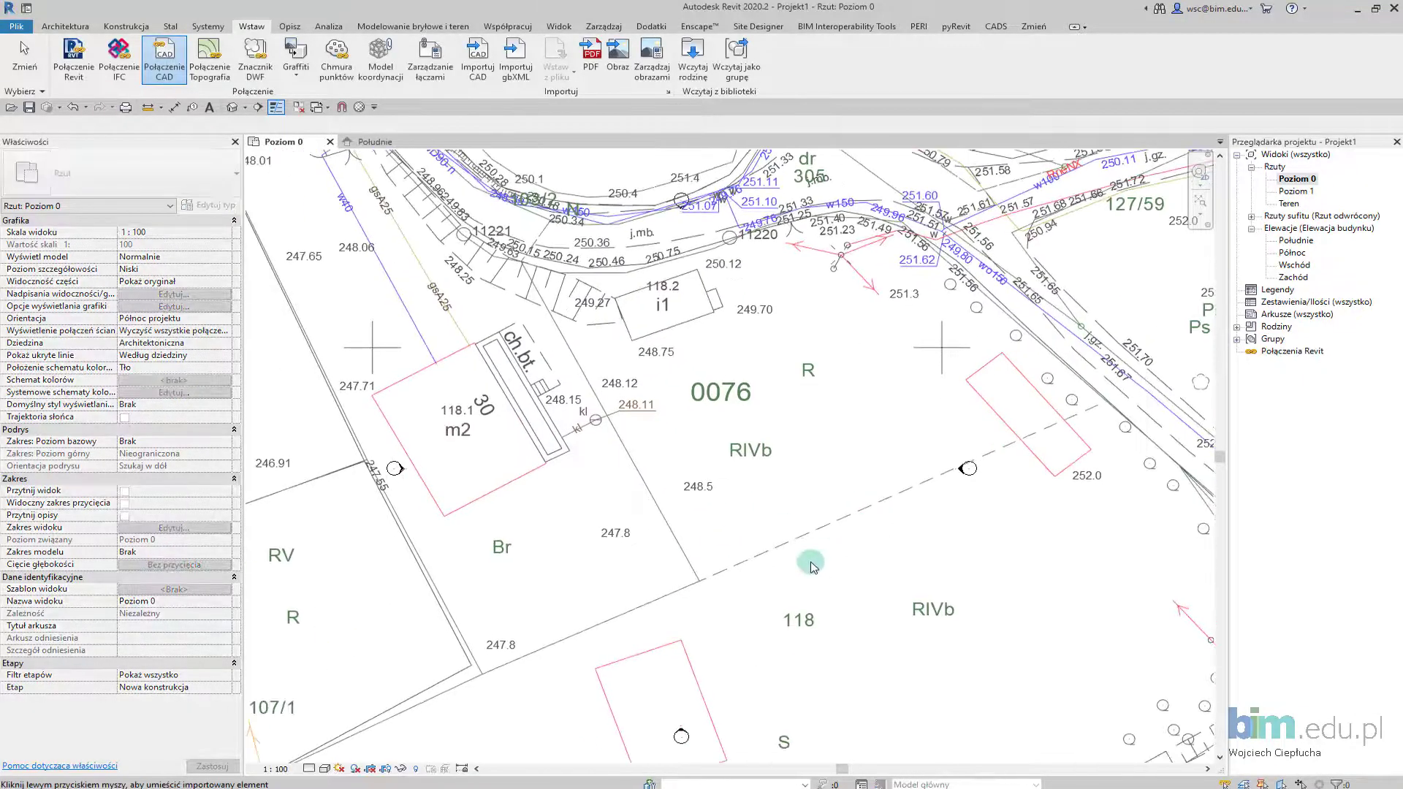
{"action": "scroll", "coordinate": [790, 471], "scroll_direction": "down", "scroll_amount": 2}
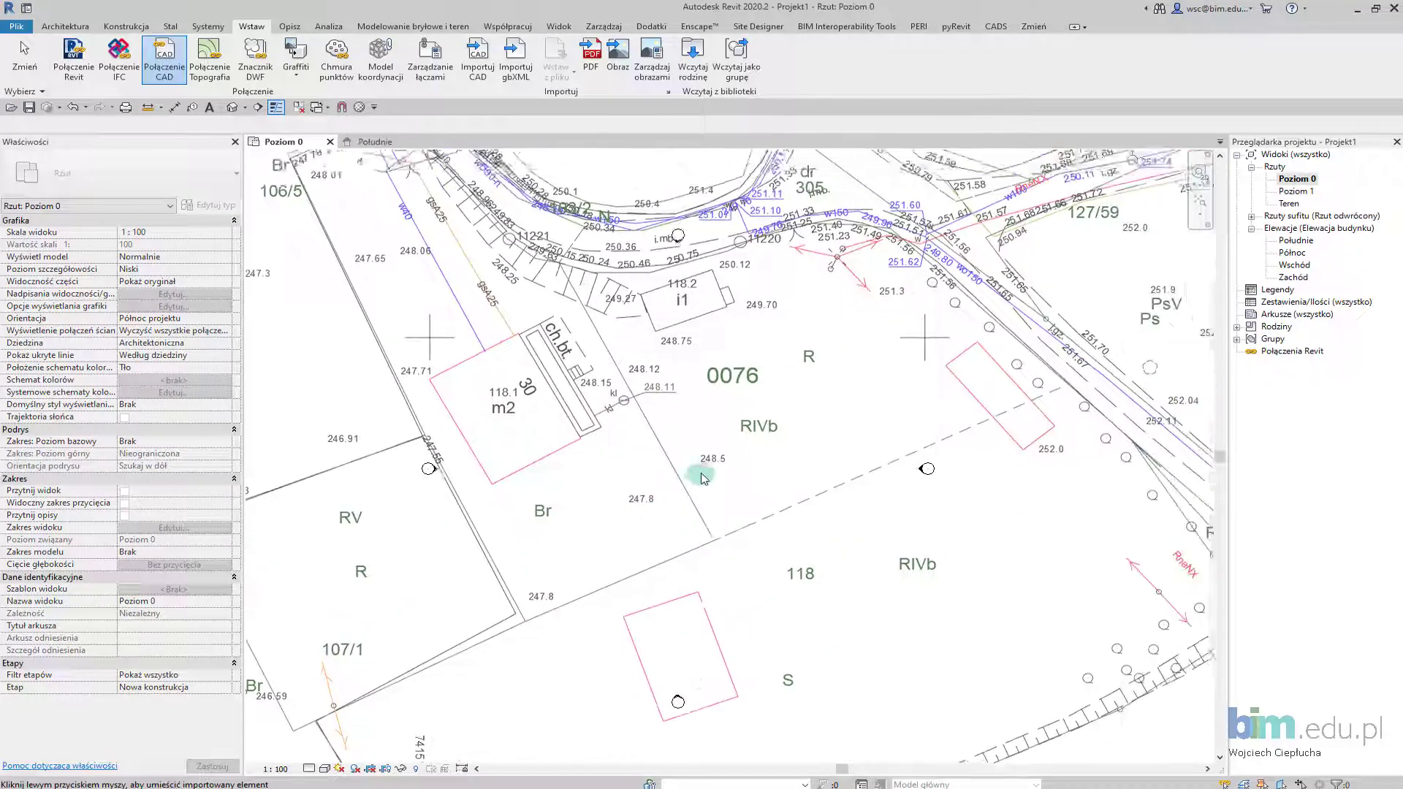
{"action": "left_click", "coordinate": [712, 475]}
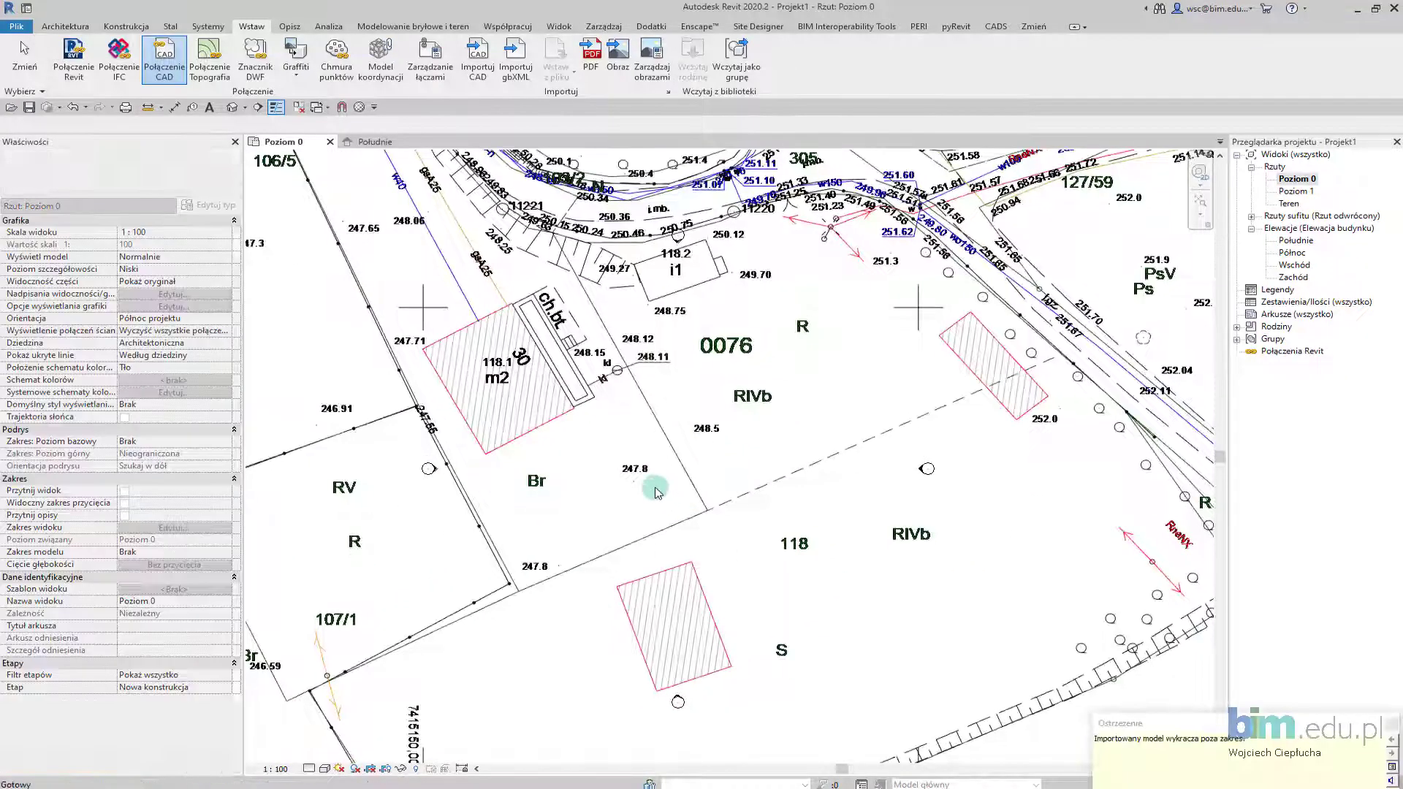
{"action": "middle_click_drag", "start_coordinate": [579, 412], "coordinate": [589, 421]}
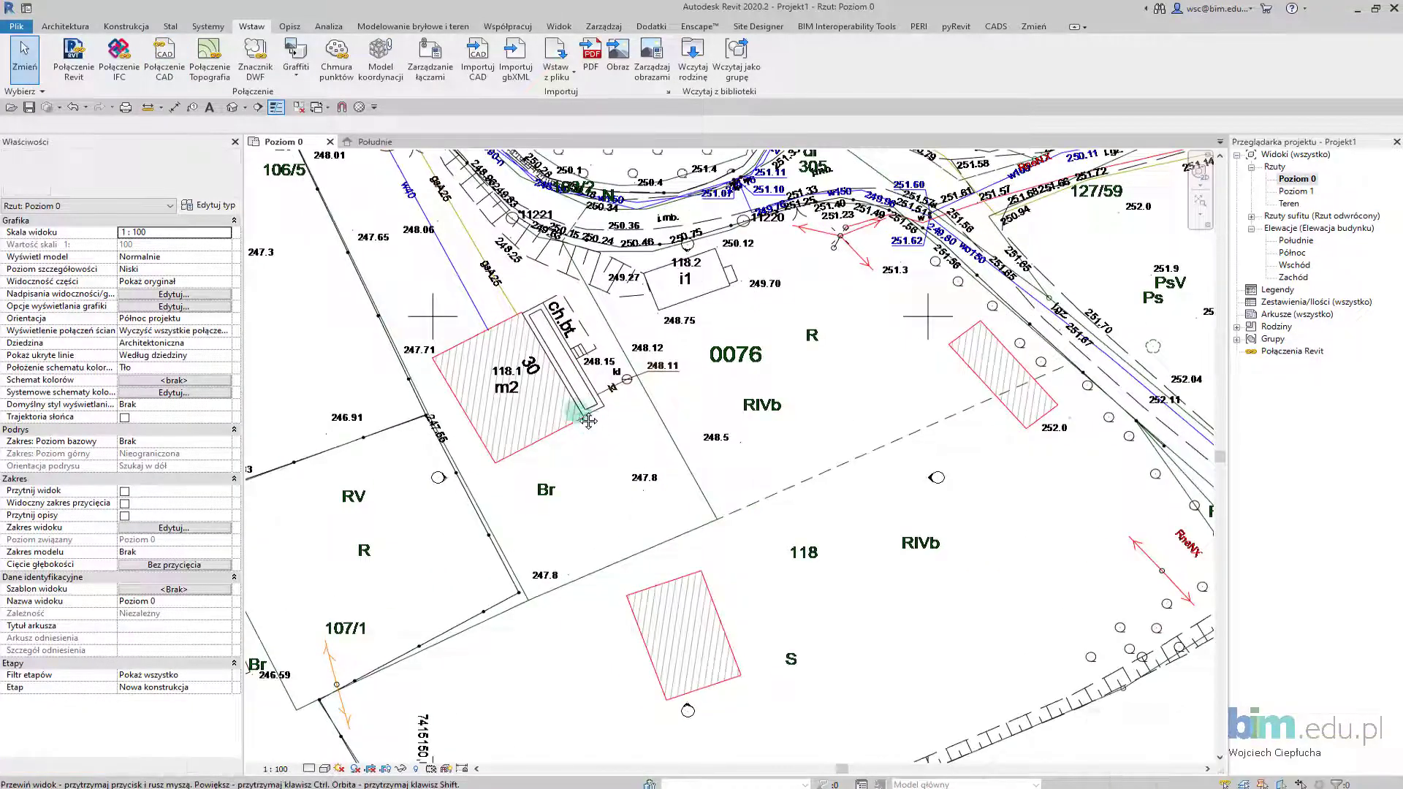
{"action": "scroll", "coordinate": [522, 380], "scroll_direction": "up", "scroll_amount": 2}
{"action": "scroll", "coordinate": [538, 383], "scroll_direction": "up", "scroll_amount": 1}
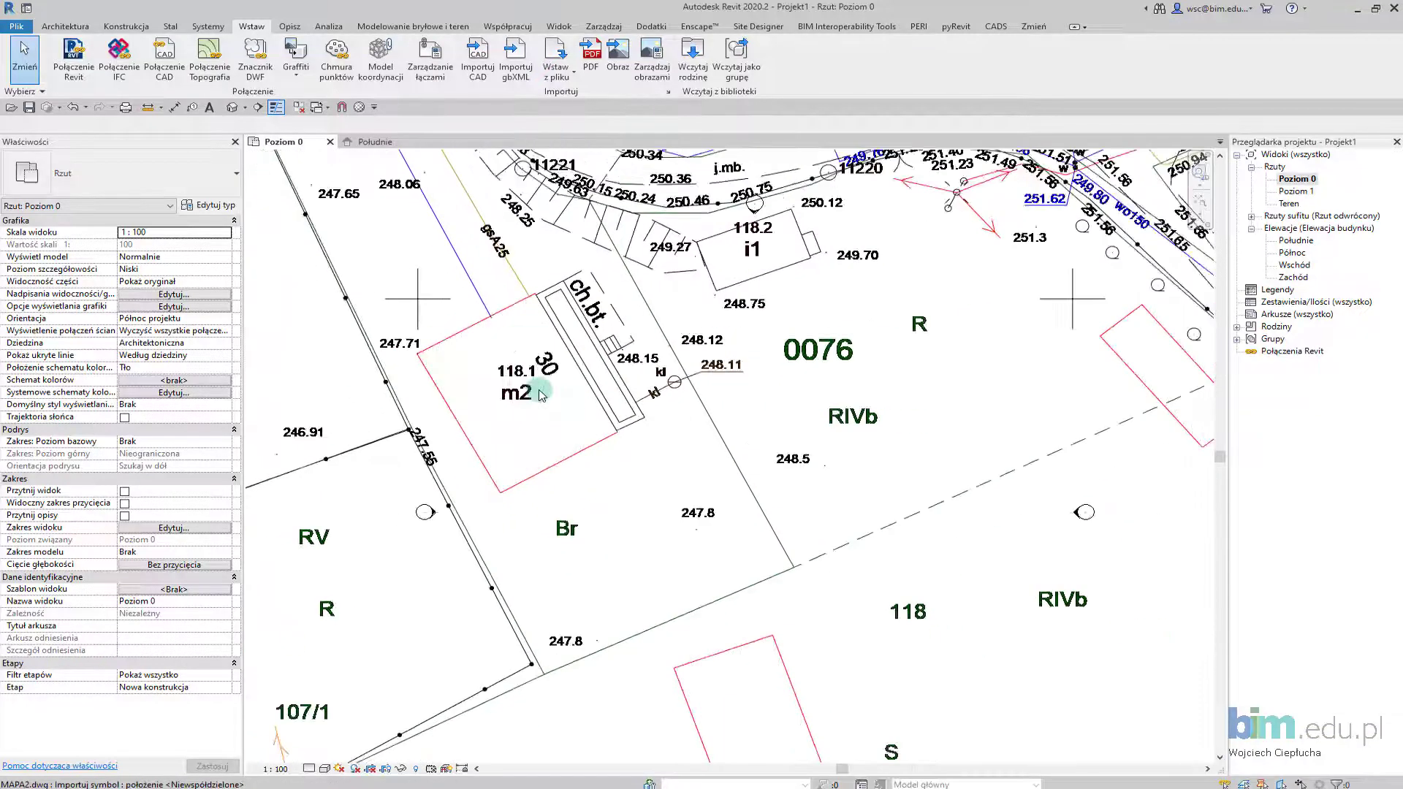
{"action": "scroll", "coordinate": [541, 394], "scroll_direction": "down", "scroll_amount": 1}
{"action": "middle_click_drag", "start_coordinate": [723, 587], "coordinate": [538, 302]}
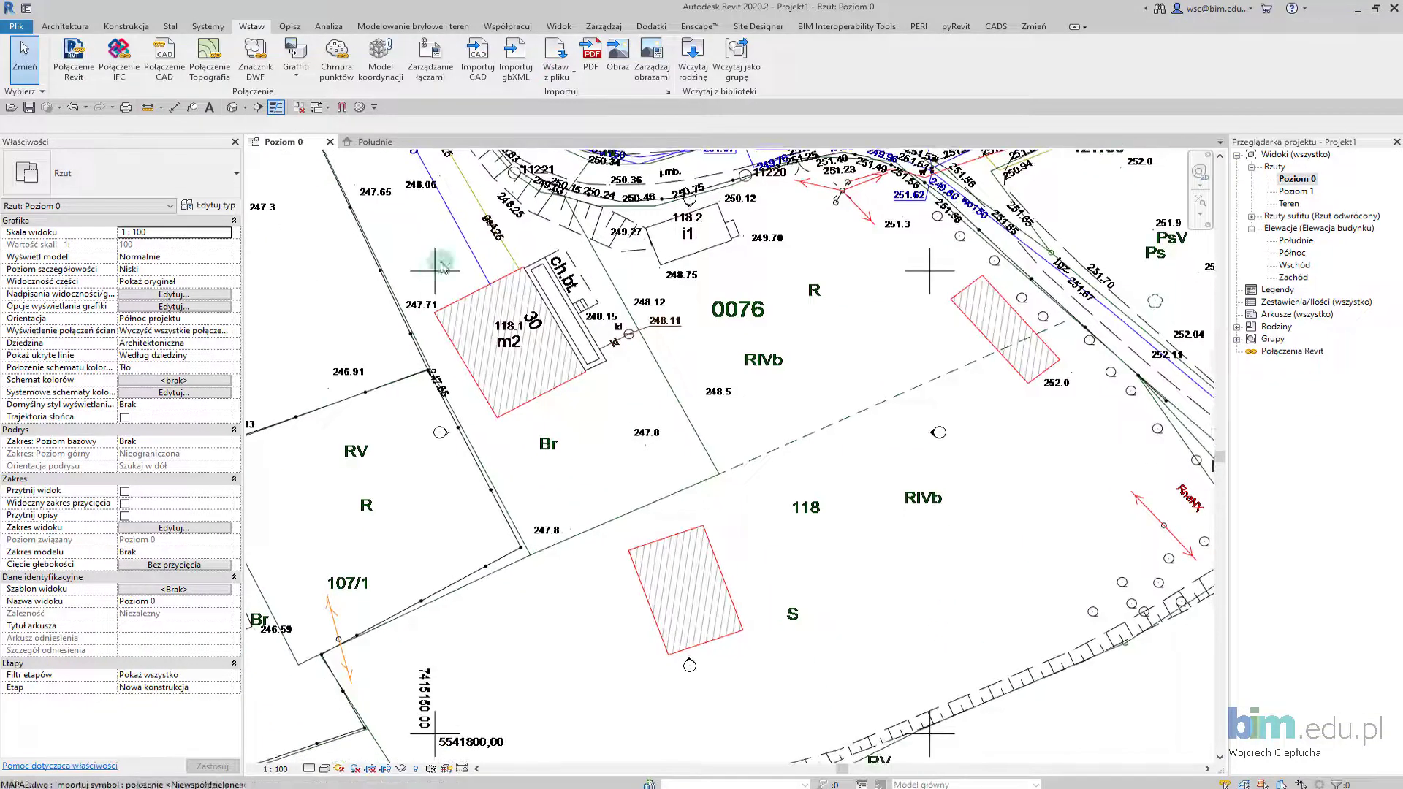
{"action": "scroll", "coordinate": [538, 302], "scroll_direction": "down", "scroll_amount": 2}
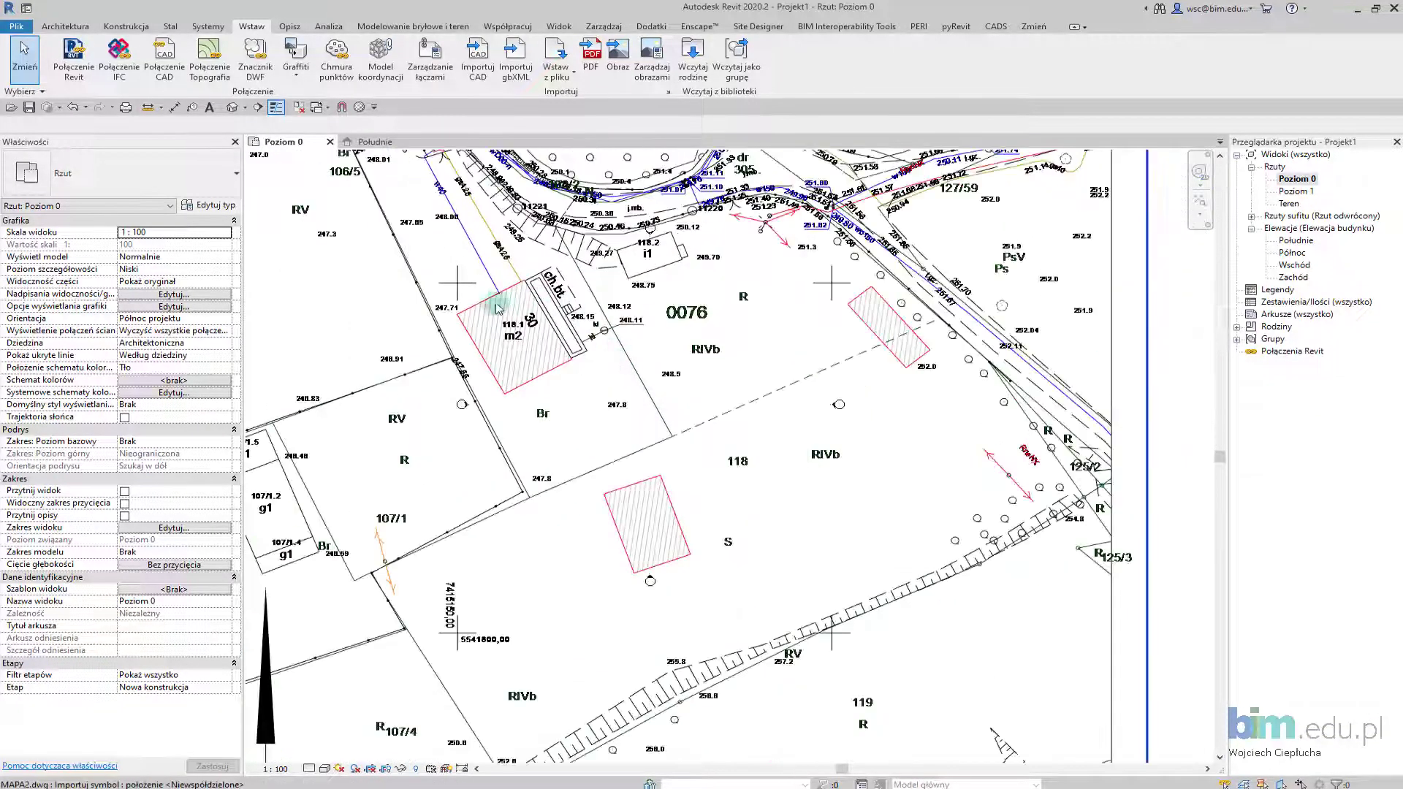
{"action": "scroll", "coordinate": [537, 302], "scroll_direction": "up", "scroll_amount": 2}
{"action": "scroll", "coordinate": [537, 302], "scroll_direction": "up", "scroll_amount": 2}
{"action": "scroll", "coordinate": [531, 347], "scroll_direction": "down", "scroll_amount": 1}
{"action": "scroll", "coordinate": [532, 347], "scroll_direction": "up", "scroll_amount": 1}
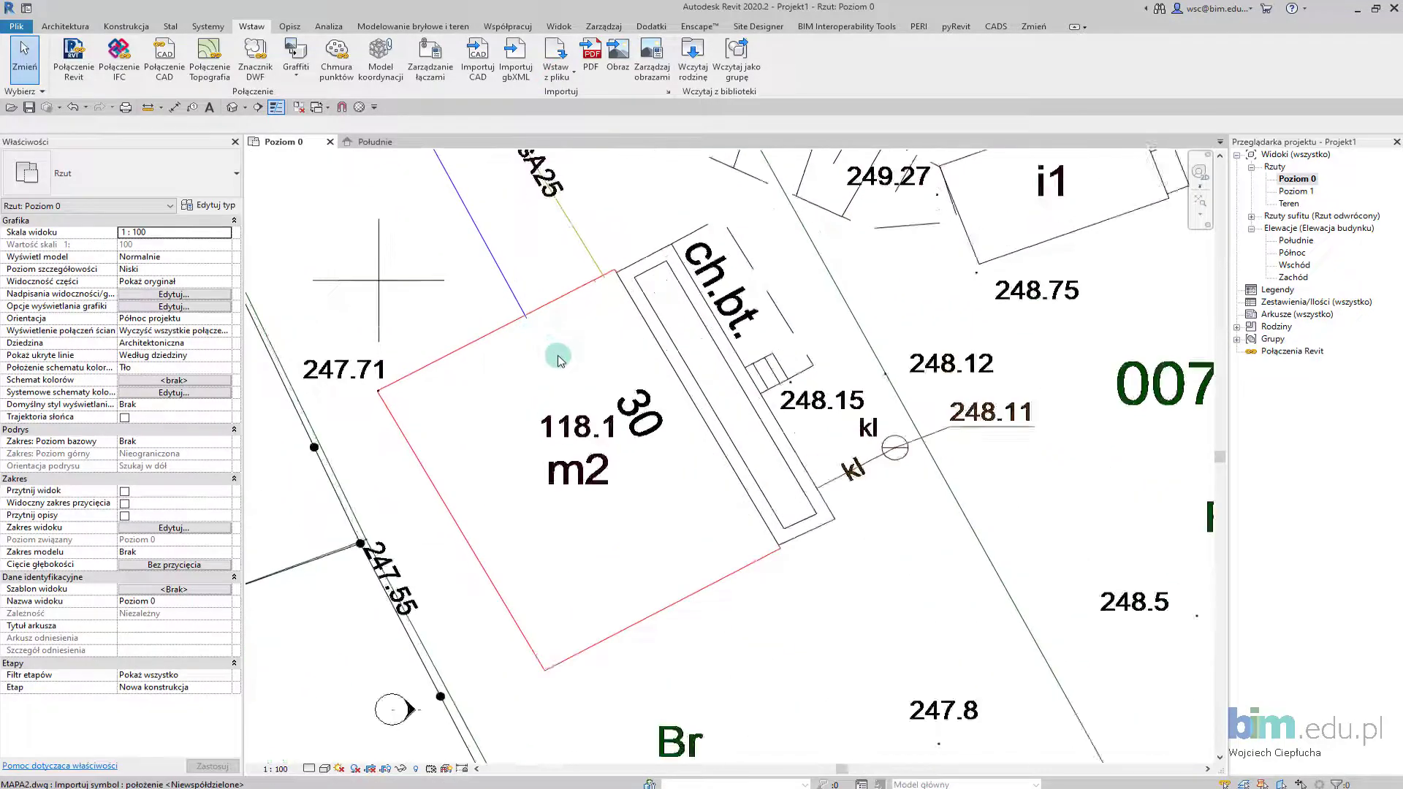
{"action": "middle_click_drag", "start_coordinate": [464, 308], "coordinate": [477, 302]}
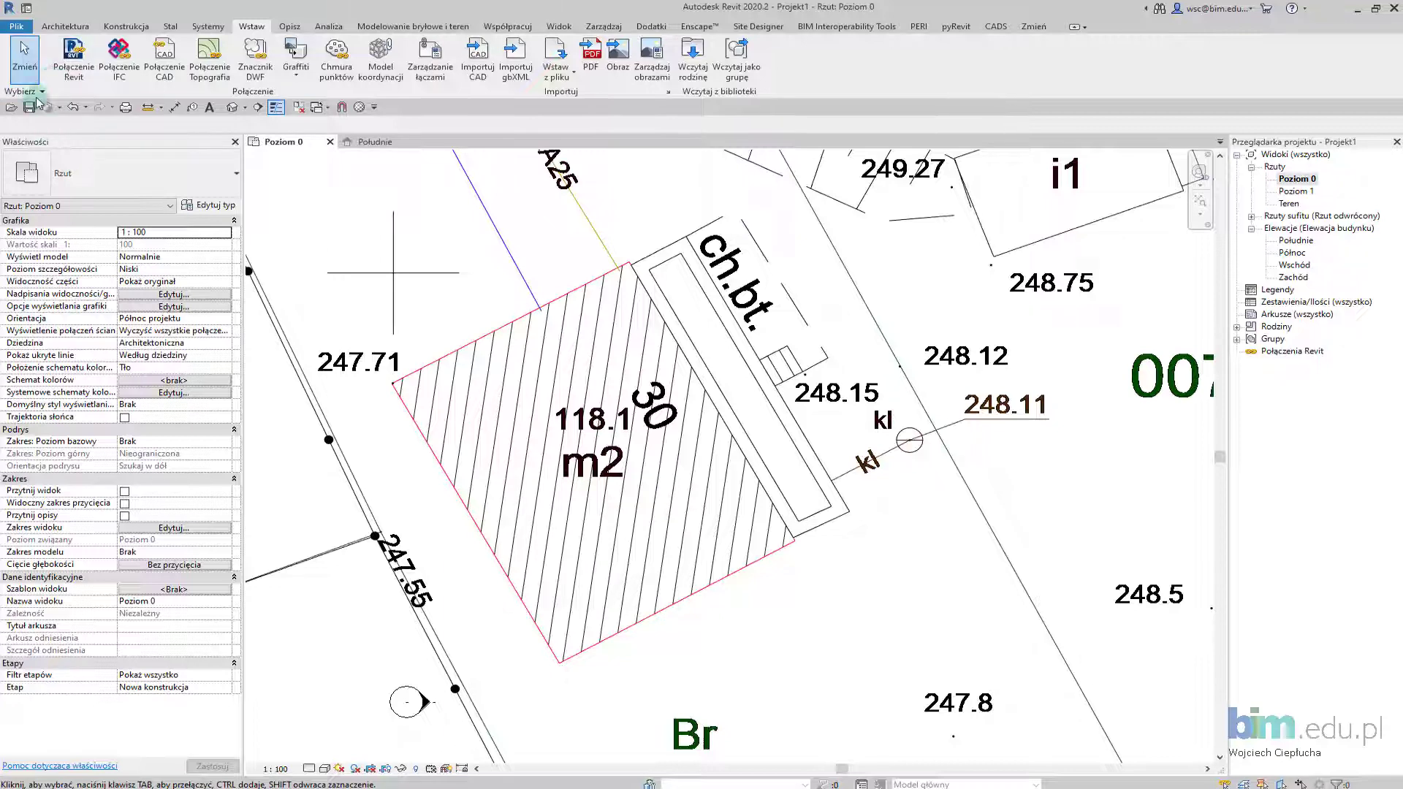
Step: Start a Ściana: nośna wall of type Ogólne - 300 mm with its top at Poziom 1
{"action": "left_click", "coordinate": [66, 26]}
{"action": "left_click", "coordinate": [73, 77]}
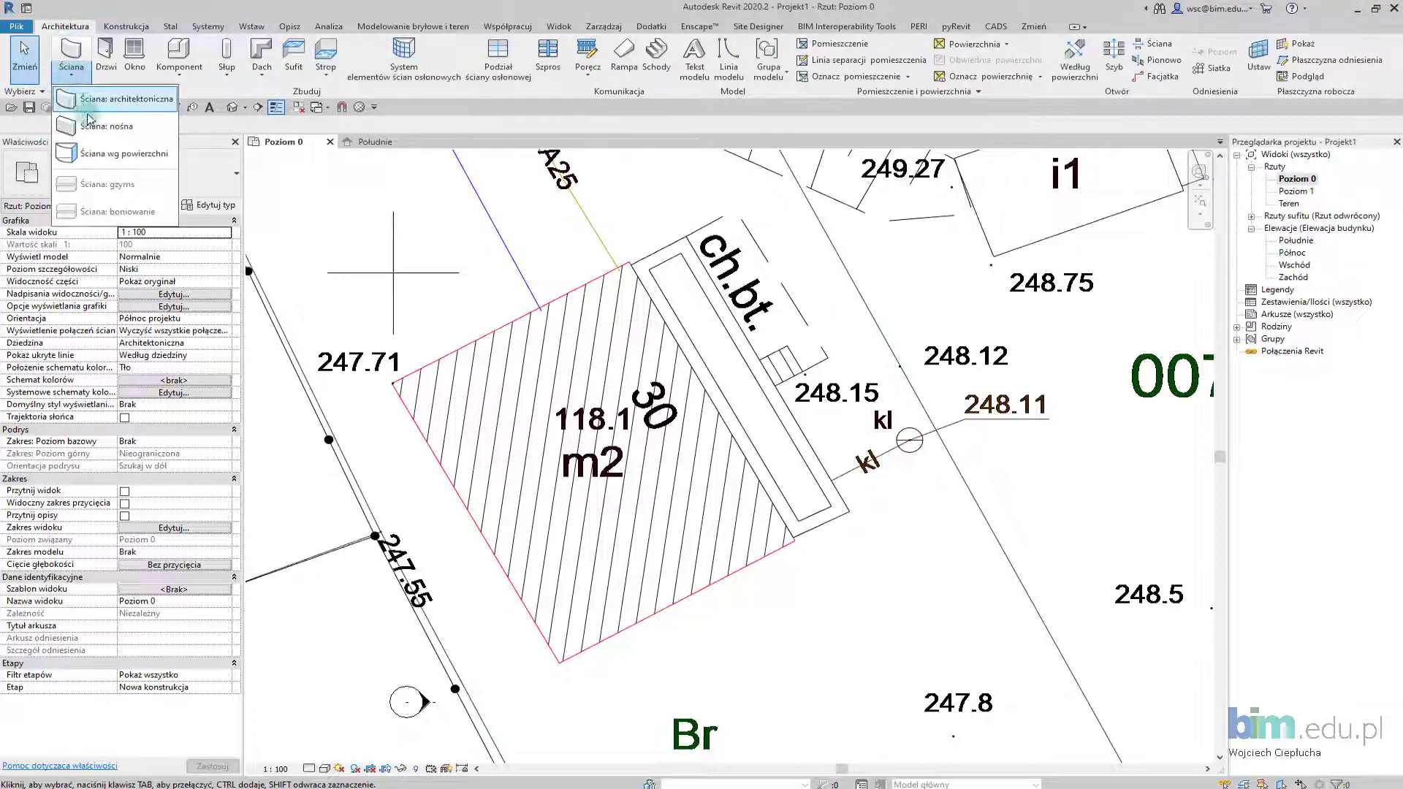
{"action": "left_click", "coordinate": [91, 117]}
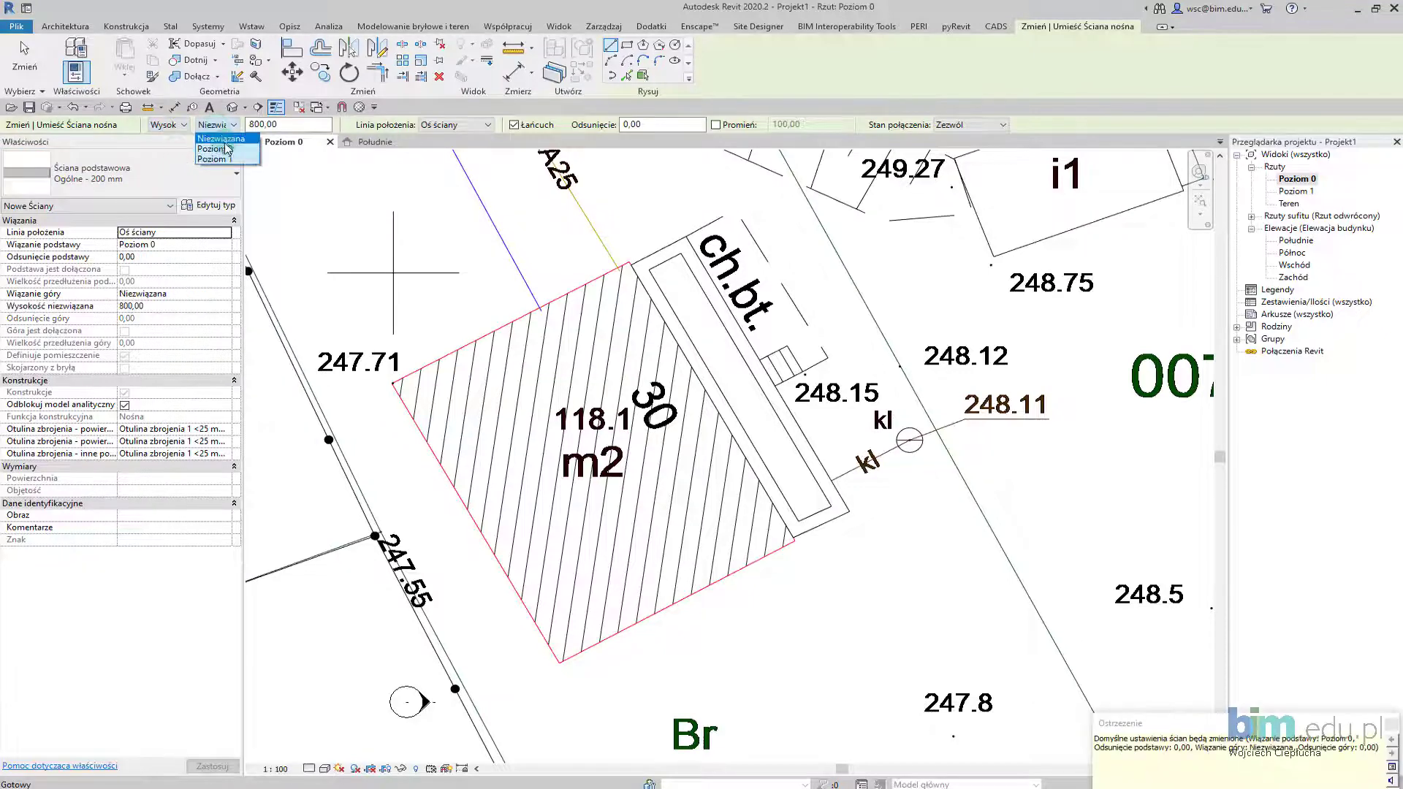
{"action": "left_click", "coordinate": [226, 149]}
{"action": "left_click", "coordinate": [187, 178]}
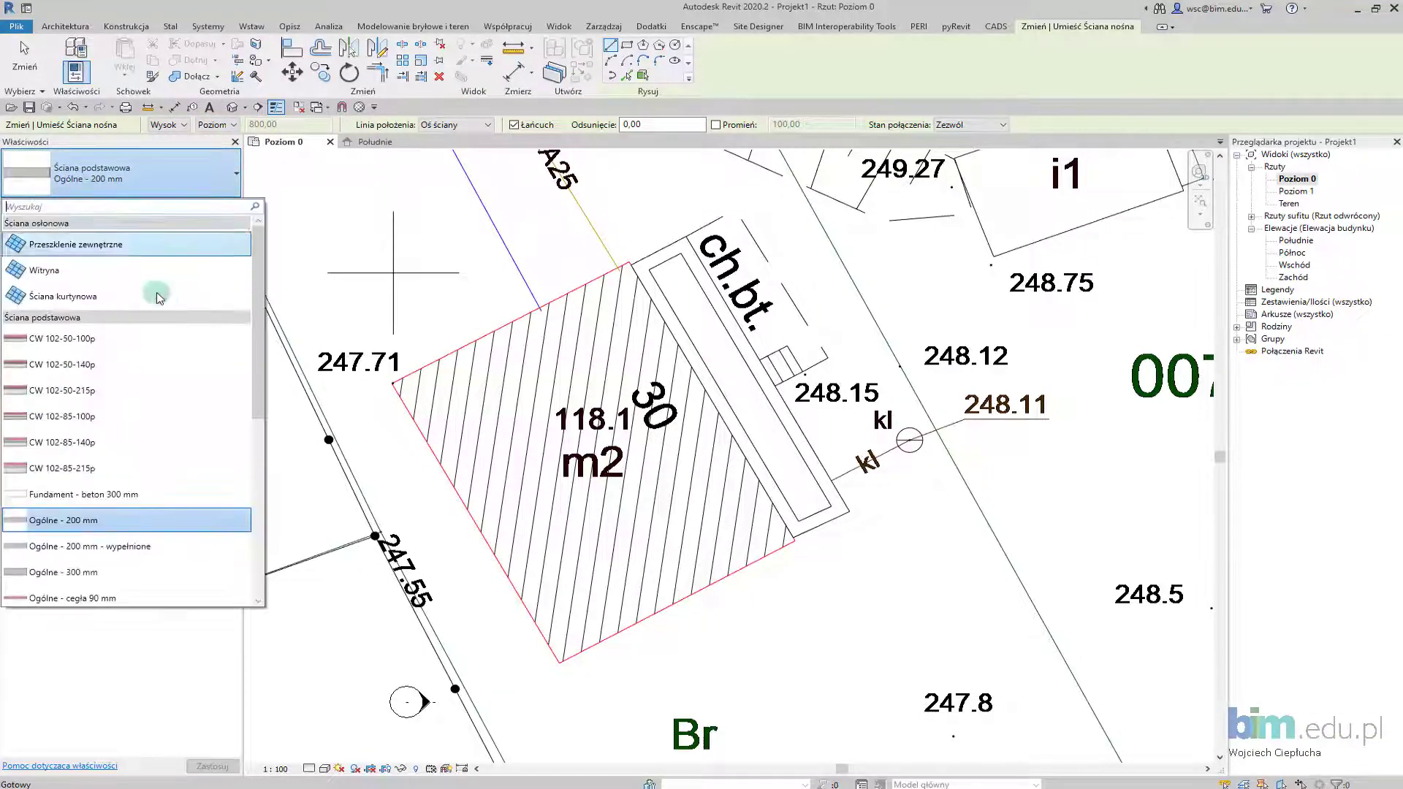
{"action": "scroll", "coordinate": [147, 336], "scroll_direction": "down", "scroll_amount": 3}
{"action": "left_click", "coordinate": [131, 472]}
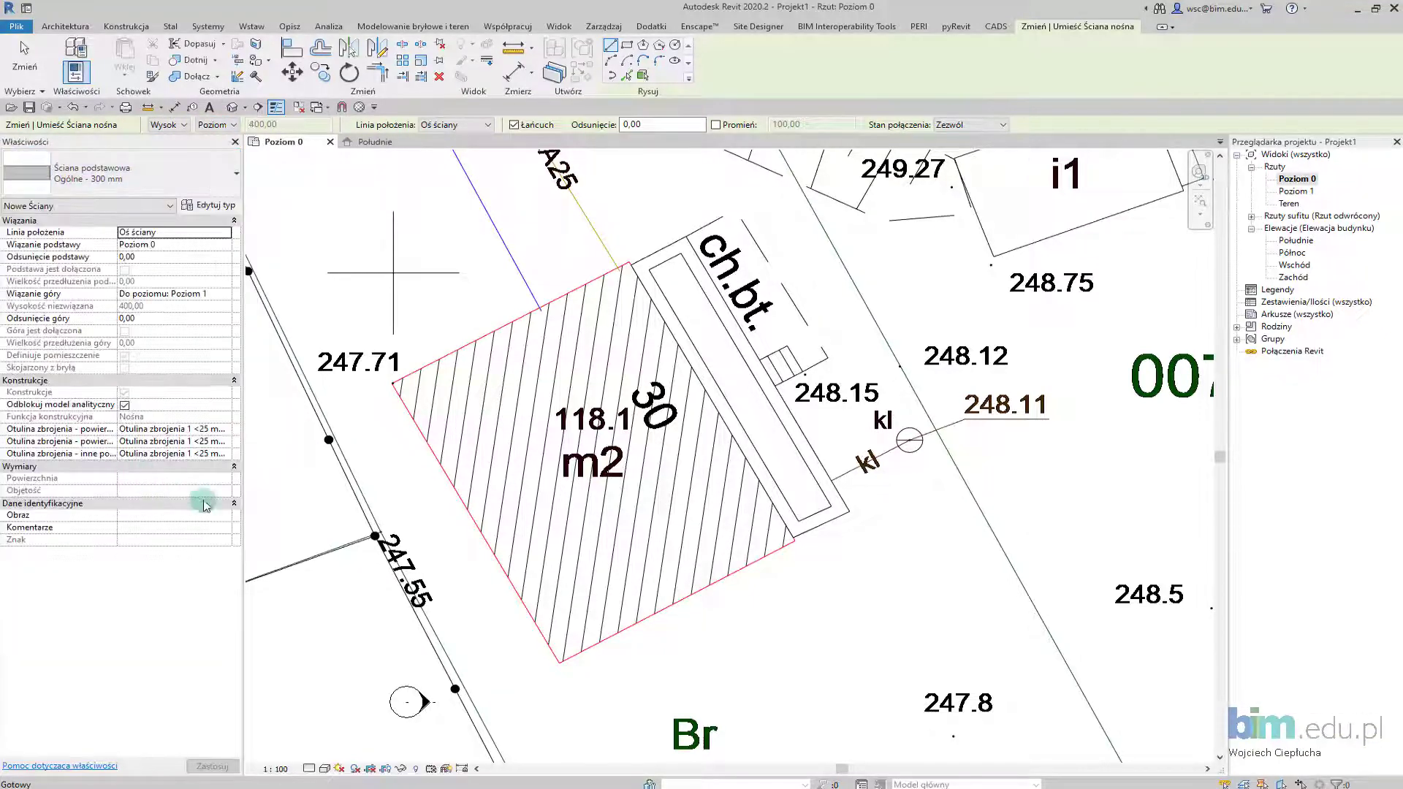
{"action": "scroll", "coordinate": [388, 392], "scroll_direction": "up", "scroll_amount": 2}
{"action": "scroll", "coordinate": [392, 323], "scroll_direction": "up", "scroll_amount": 1}
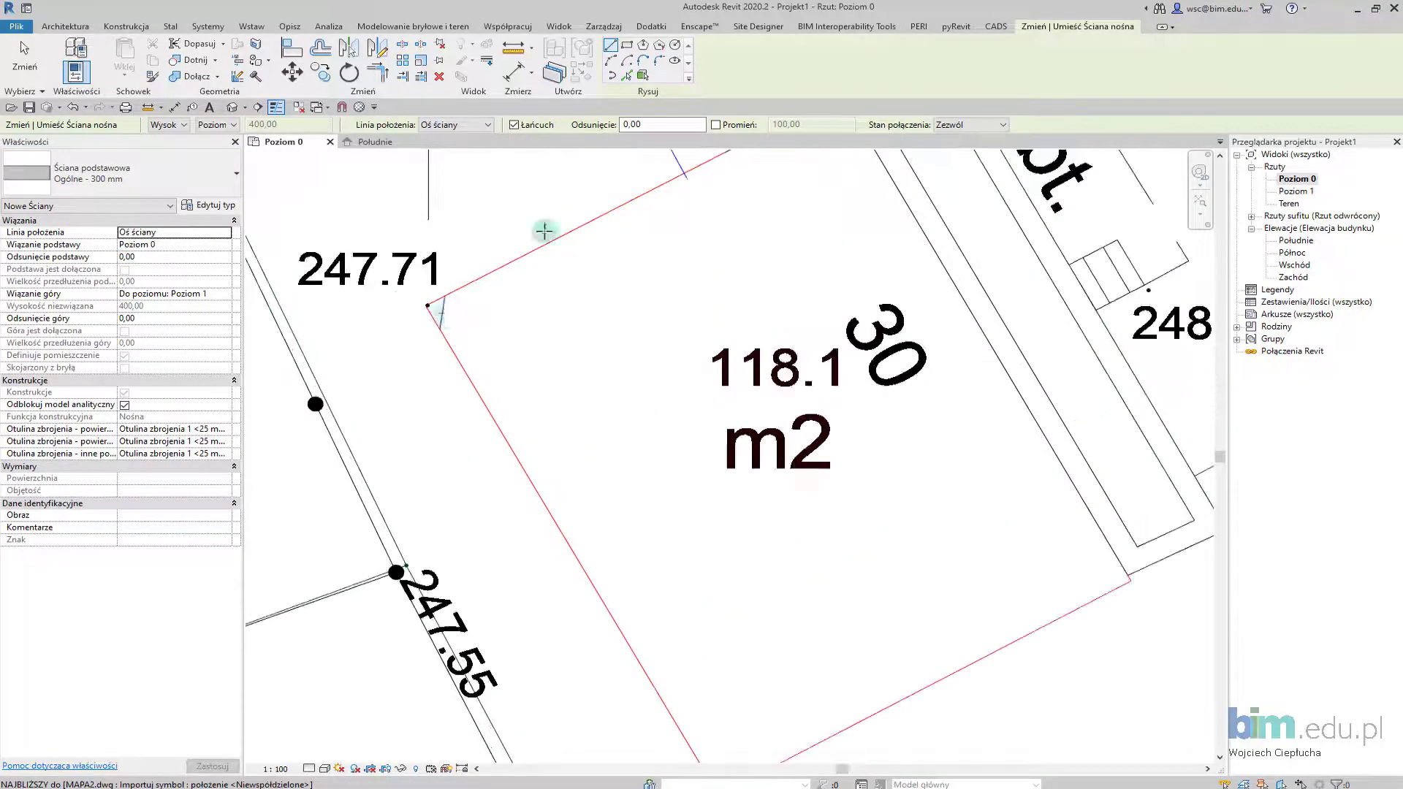
{"action": "left_click", "coordinate": [456, 128]}
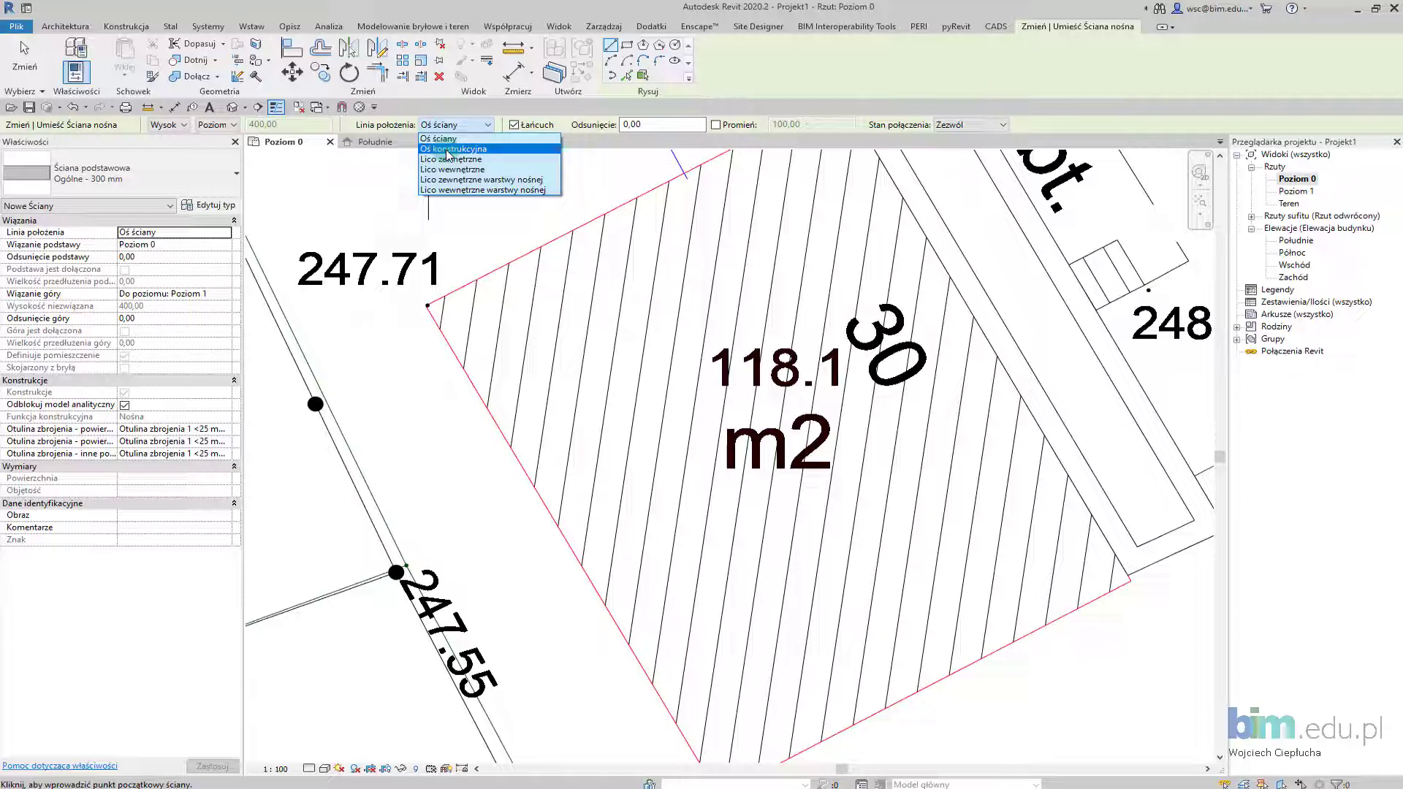
Step: Set the location line to Oś konstrukcyjna and draw the first wall from left to bottom corner
{"action": "left_click", "coordinate": [448, 149]}
{"action": "scroll", "coordinate": [427, 304], "scroll_direction": "up", "scroll_amount": 3}
{"action": "scroll", "coordinate": [417, 297], "scroll_direction": "up", "scroll_amount": 2}
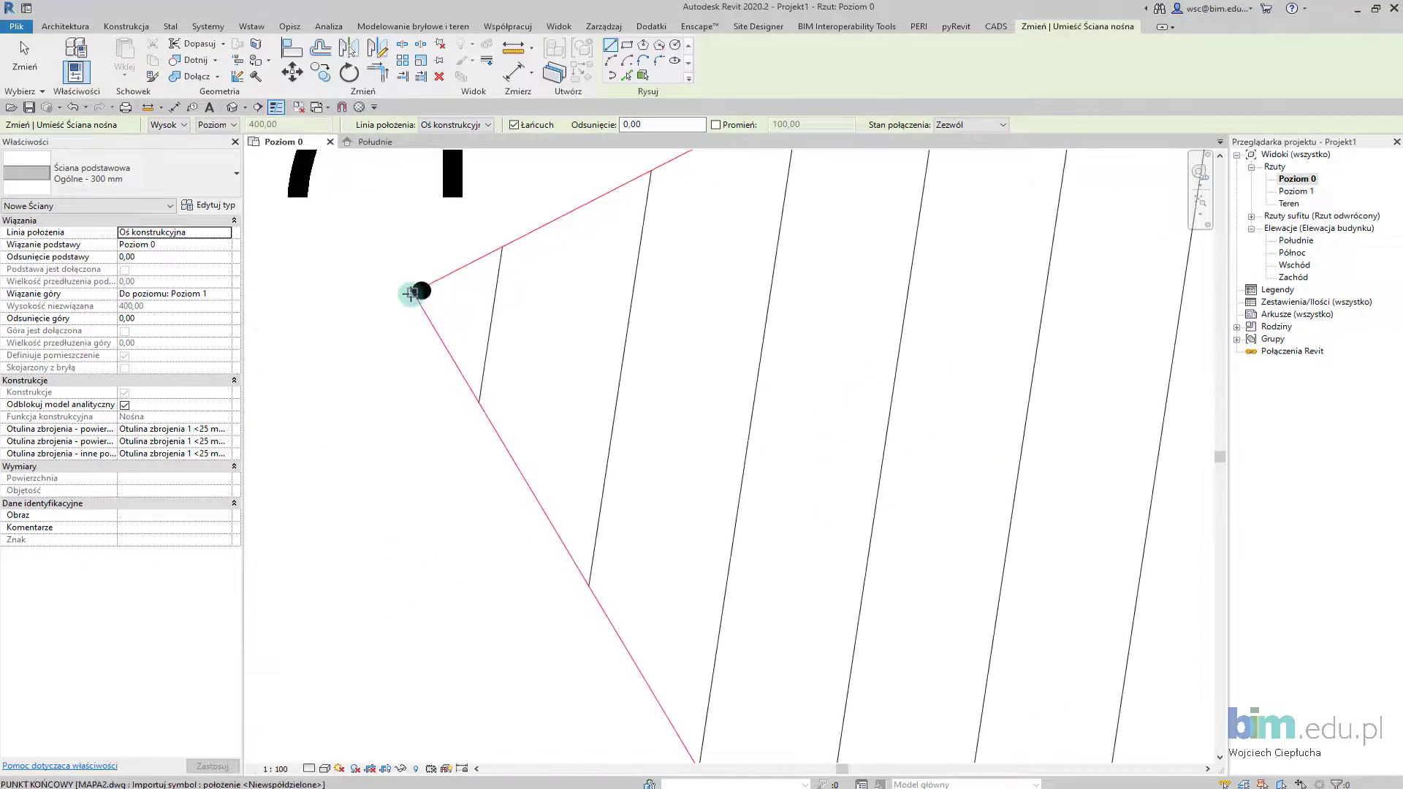
{"action": "left_click", "coordinate": [411, 292]}
{"action": "scroll", "coordinate": [618, 486], "scroll_direction": "down", "scroll_amount": 3}
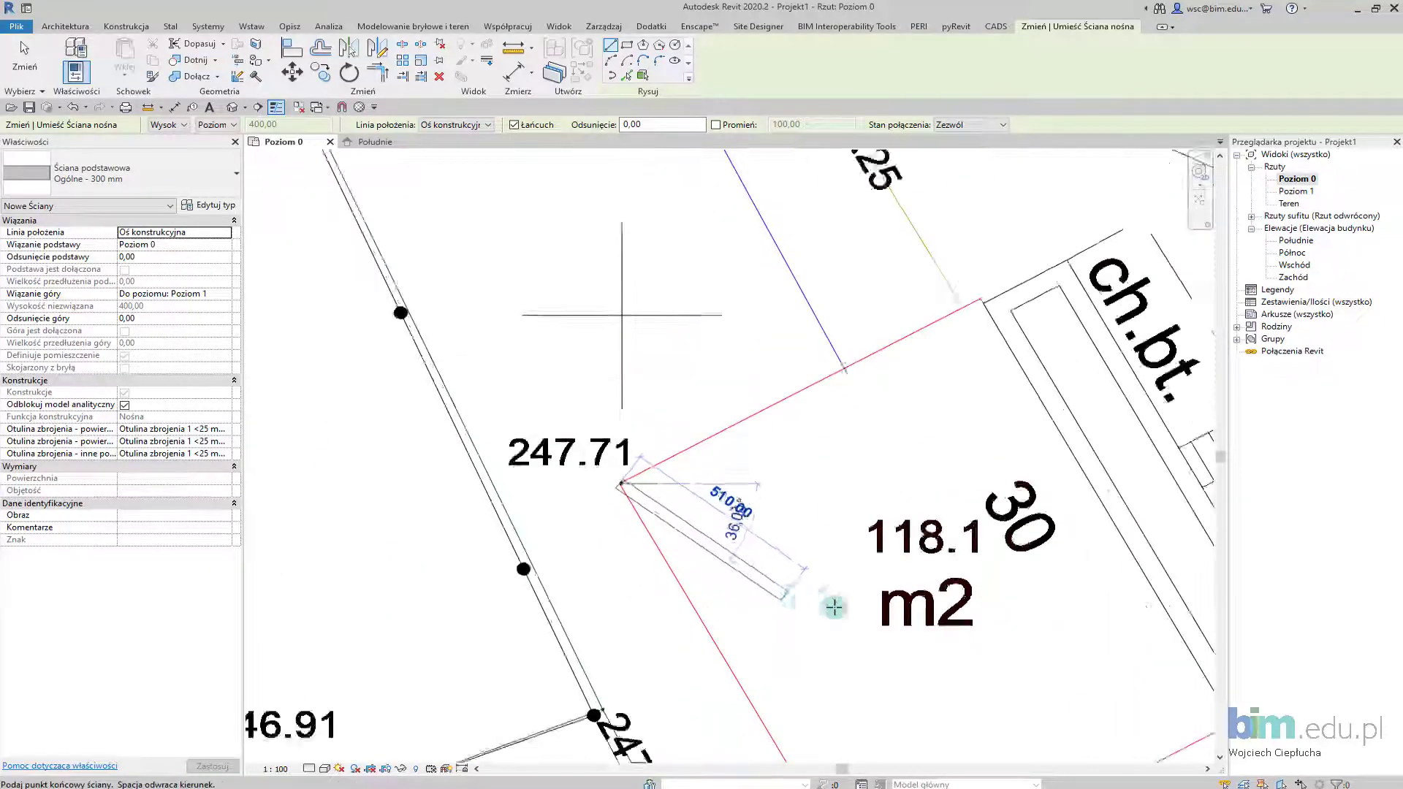
{"action": "scroll", "coordinate": [731, 512], "scroll_direction": "down", "scroll_amount": 2}
{"action": "scroll", "coordinate": [638, 623], "scroll_direction": "up", "scroll_amount": 2}
{"action": "scroll", "coordinate": [638, 623], "scroll_direction": "up", "scroll_amount": 1}
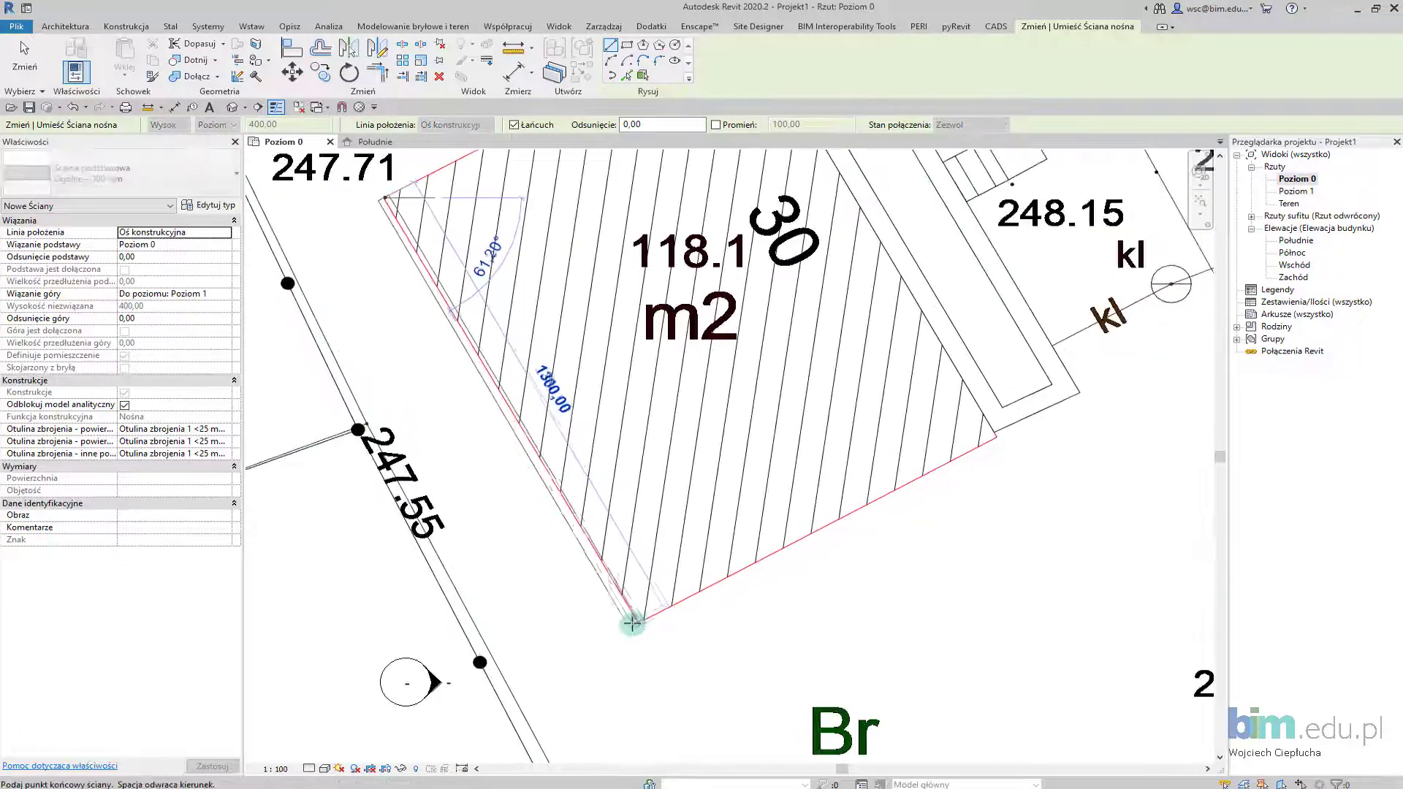
{"action": "scroll", "coordinate": [638, 623], "scroll_direction": "up", "scroll_amount": 2}
{"action": "scroll", "coordinate": [636, 620], "scroll_direction": "down", "scroll_amount": 1}
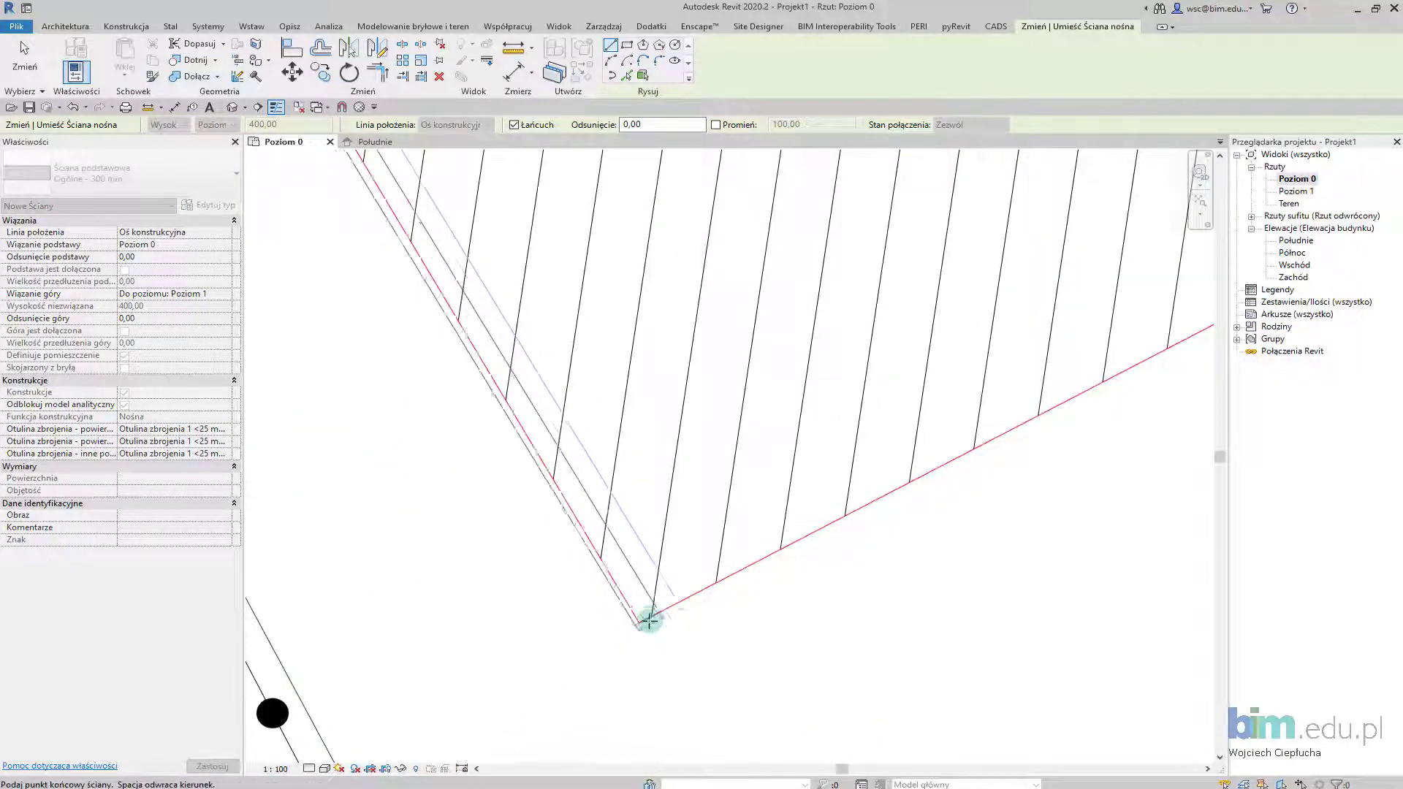
{"action": "left_click", "coordinate": [646, 622]}
Step: Draw the remaining three walls to close the loop around the 118.1 m2 footprint
{"action": "scroll", "coordinate": [639, 623], "scroll_direction": "up", "scroll_amount": 1}
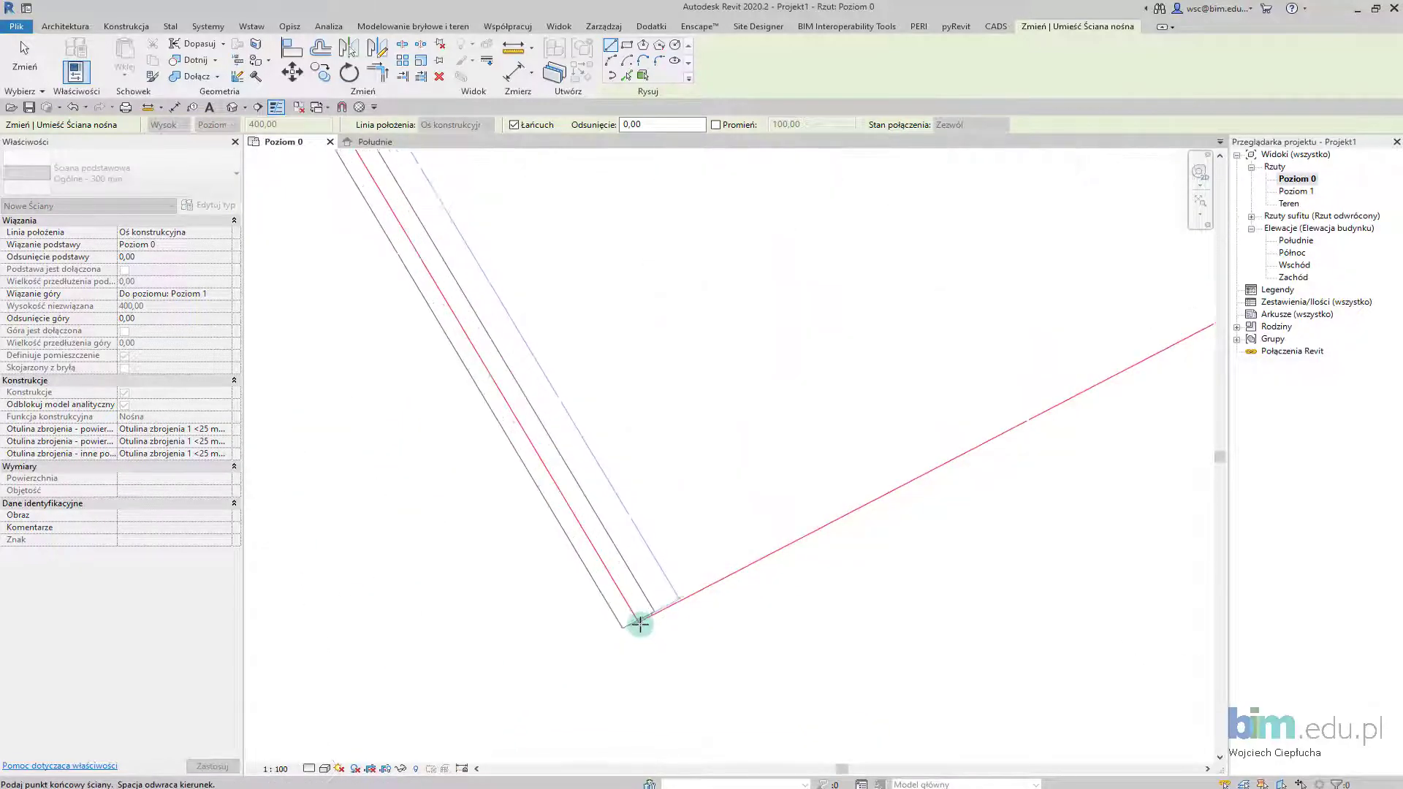
{"action": "scroll", "coordinate": [639, 623], "scroll_direction": "up", "scroll_amount": 1}
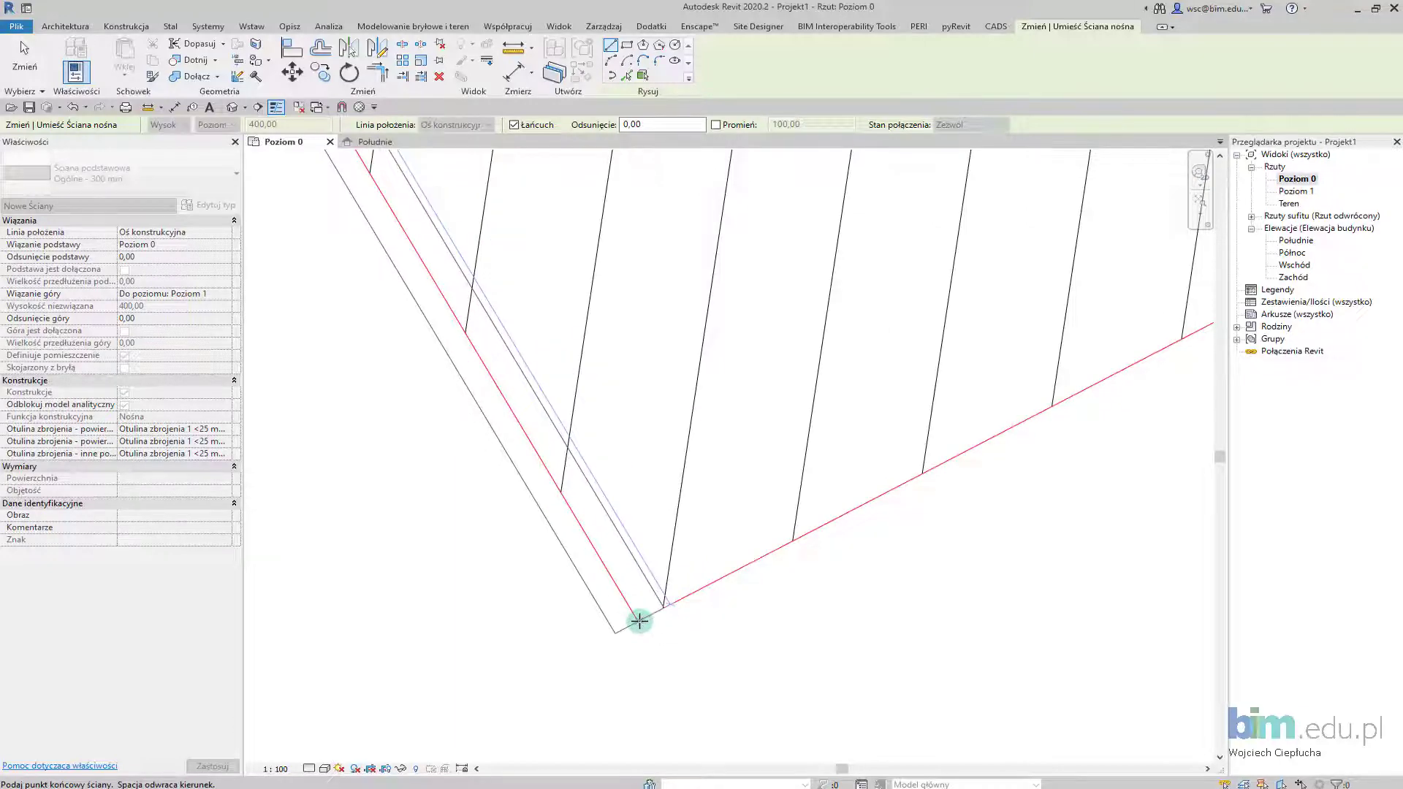
{"action": "scroll", "coordinate": [761, 517], "scroll_direction": "down", "scroll_amount": 2}
{"action": "scroll", "coordinate": [761, 511], "scroll_direction": "up", "scroll_amount": 2}
{"action": "scroll", "coordinate": [764, 512], "scroll_direction": "down", "scroll_amount": 2}
{"action": "scroll", "coordinate": [839, 502], "scroll_direction": "up", "scroll_amount": 1}
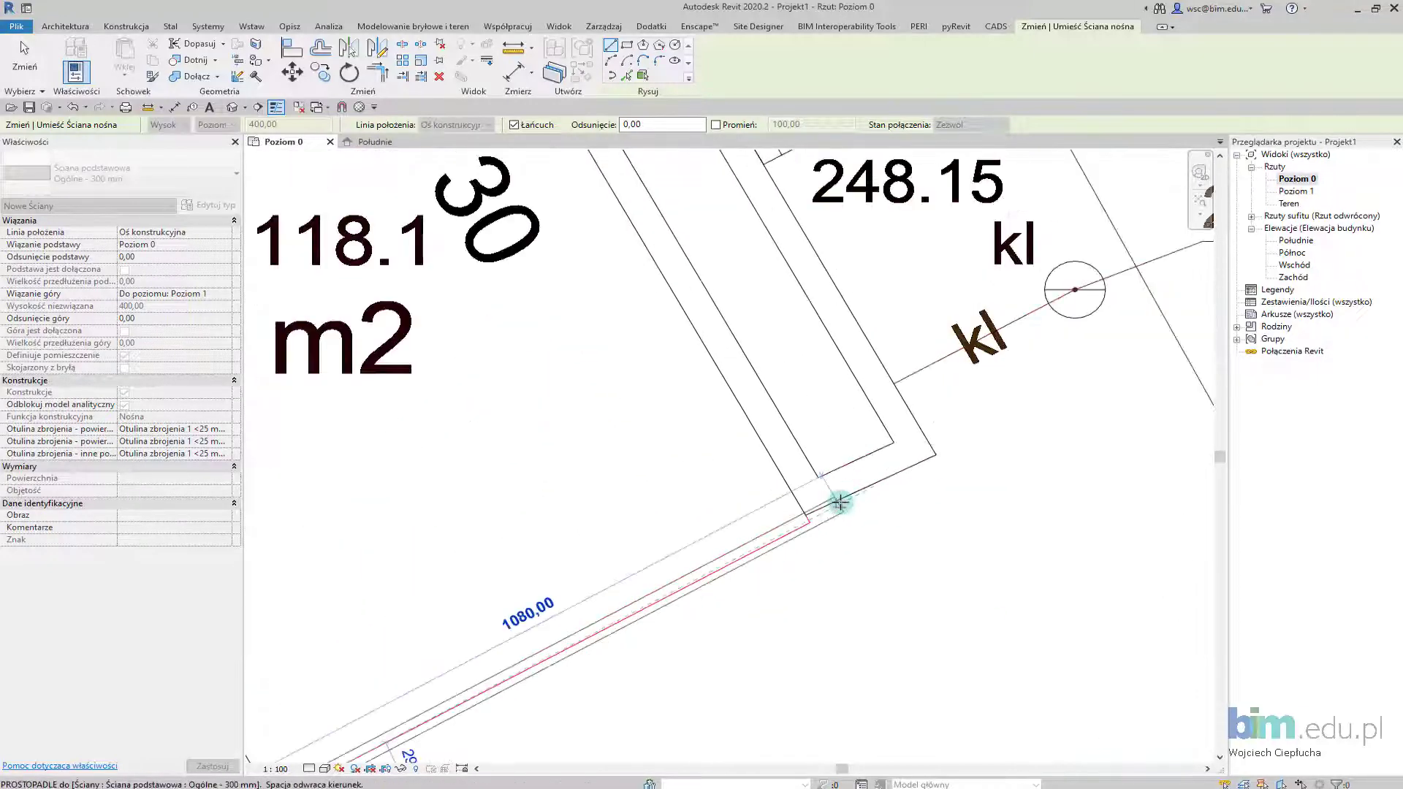
{"action": "scroll", "coordinate": [840, 502], "scroll_direction": "up", "scroll_amount": 2}
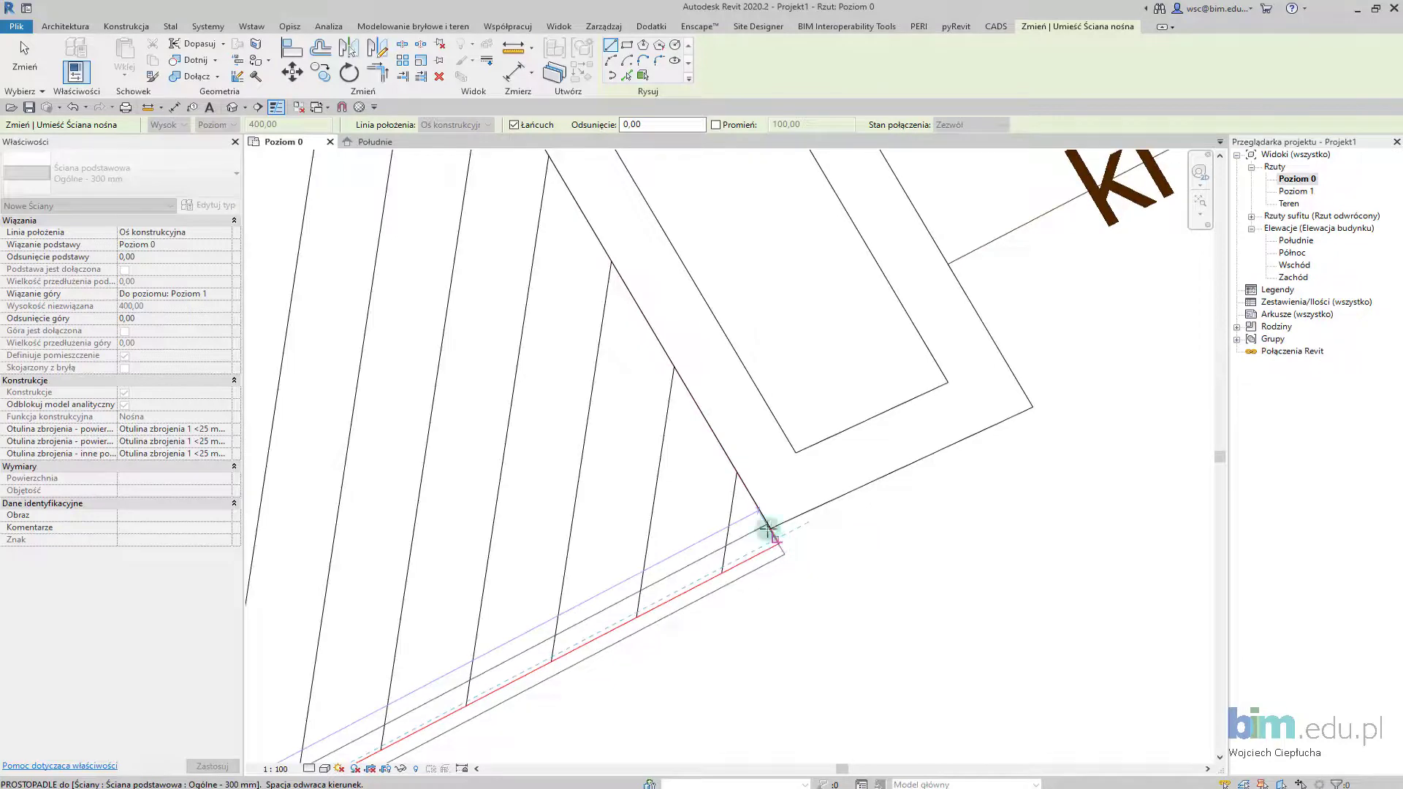
{"action": "left_click", "coordinate": [767, 530]}
{"action": "scroll", "coordinate": [627, 360], "scroll_direction": "down", "scroll_amount": 3}
{"action": "scroll", "coordinate": [627, 361], "scroll_direction": "up", "scroll_amount": 2}
{"action": "scroll", "coordinate": [639, 319], "scroll_direction": "up", "scroll_amount": 1}
{"action": "scroll", "coordinate": [729, 365], "scroll_direction": "up", "scroll_amount": 1}
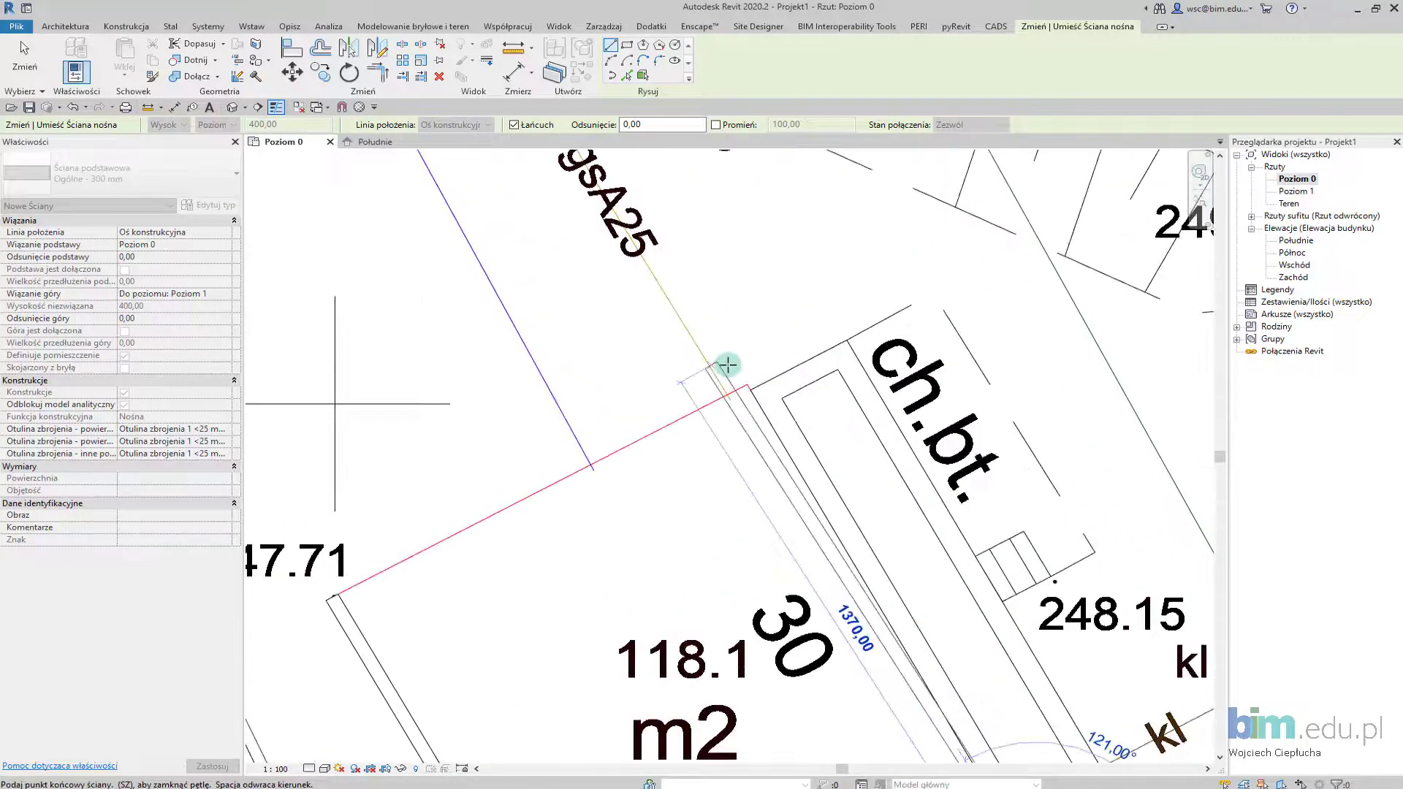
{"action": "scroll", "coordinate": [730, 369], "scroll_direction": "up", "scroll_amount": 2}
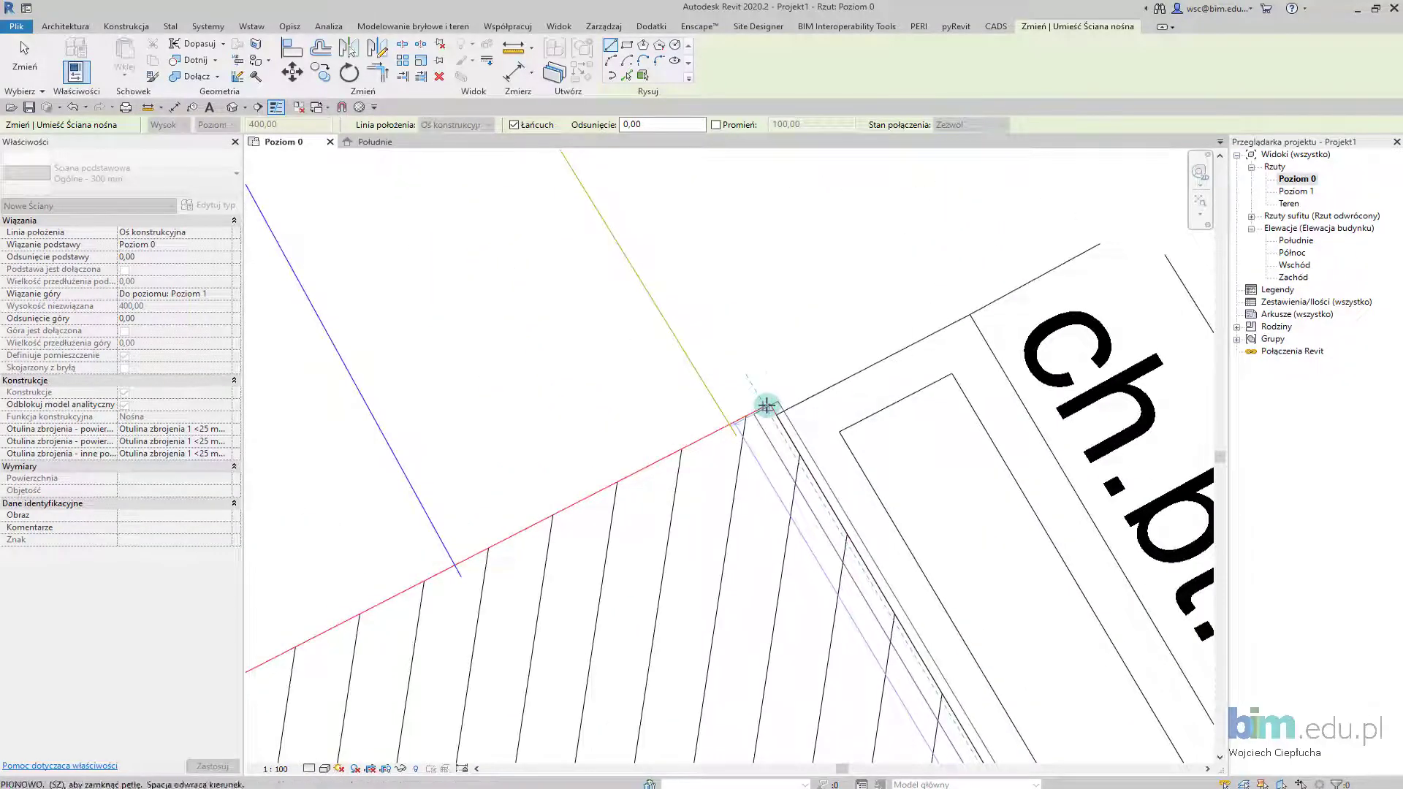
{"action": "left_click", "coordinate": [766, 406]}
{"action": "scroll", "coordinate": [764, 409], "scroll_direction": "down", "scroll_amount": 3}
{"action": "scroll", "coordinate": [485, 558], "scroll_direction": "up", "scroll_amount": 2}
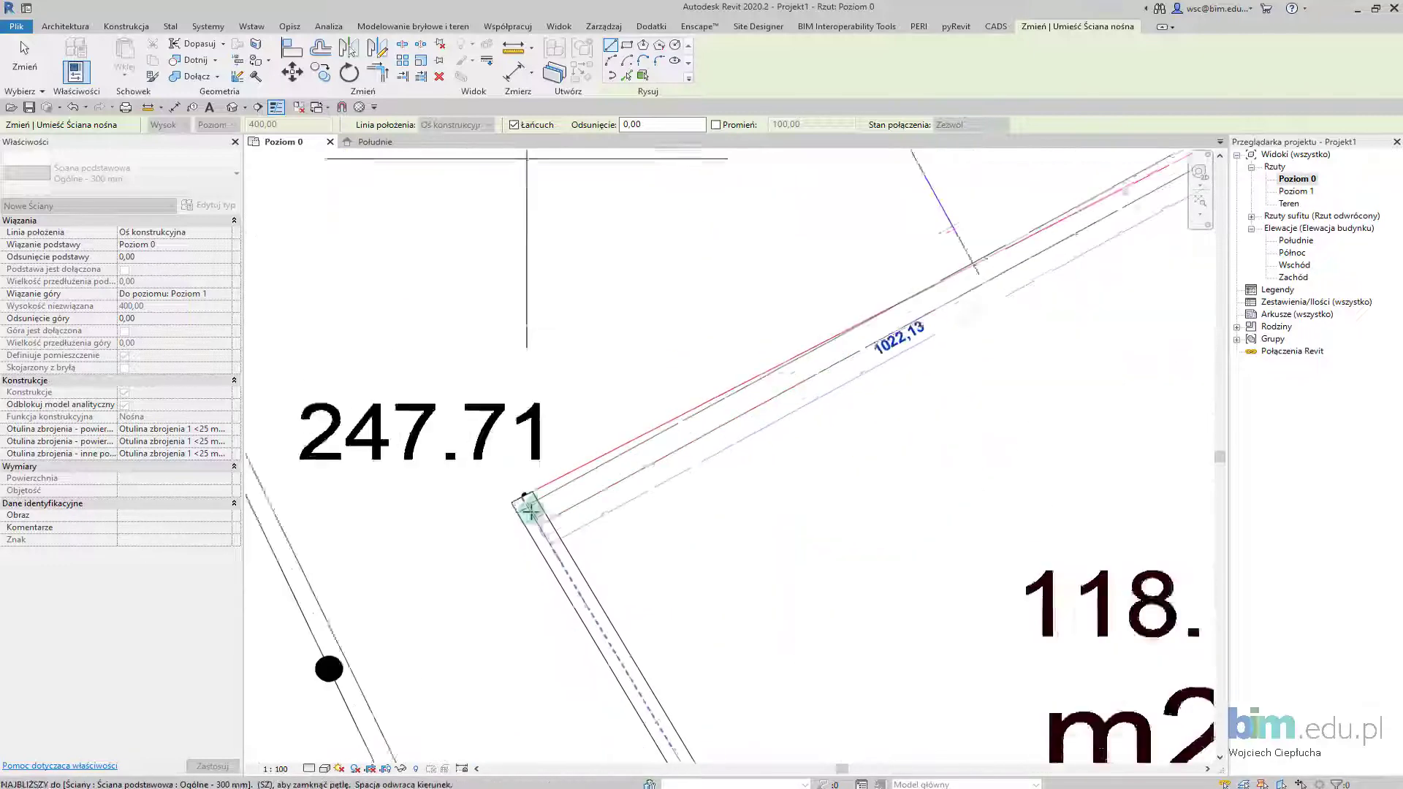
{"action": "scroll", "coordinate": [531, 507], "scroll_direction": "up", "scroll_amount": 1}
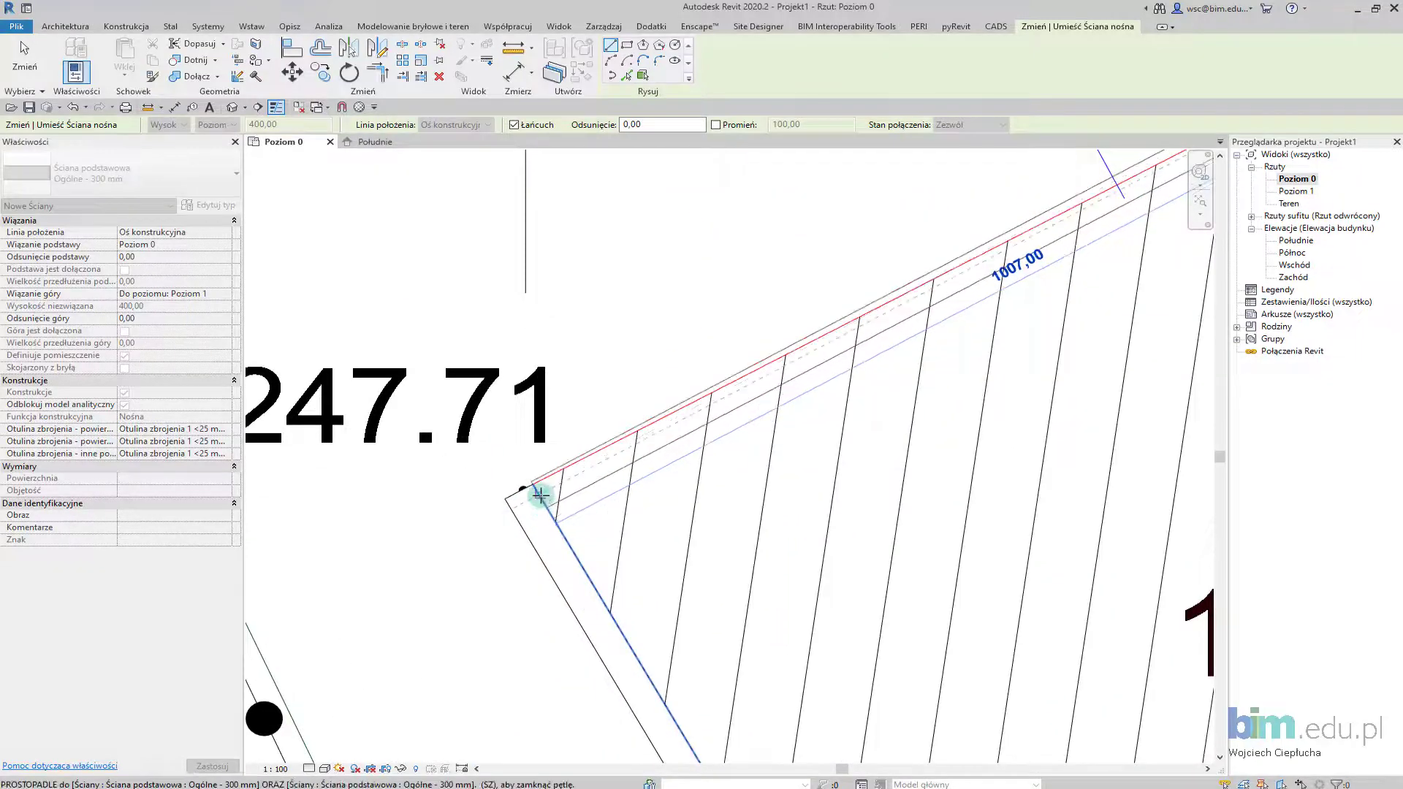
{"action": "left_click", "coordinate": [541, 496]}
{"action": "scroll", "coordinate": [544, 482], "scroll_direction": "down", "scroll_amount": 2}
{"action": "scroll", "coordinate": [548, 445], "scroll_direction": "down", "scroll_amount": 2}
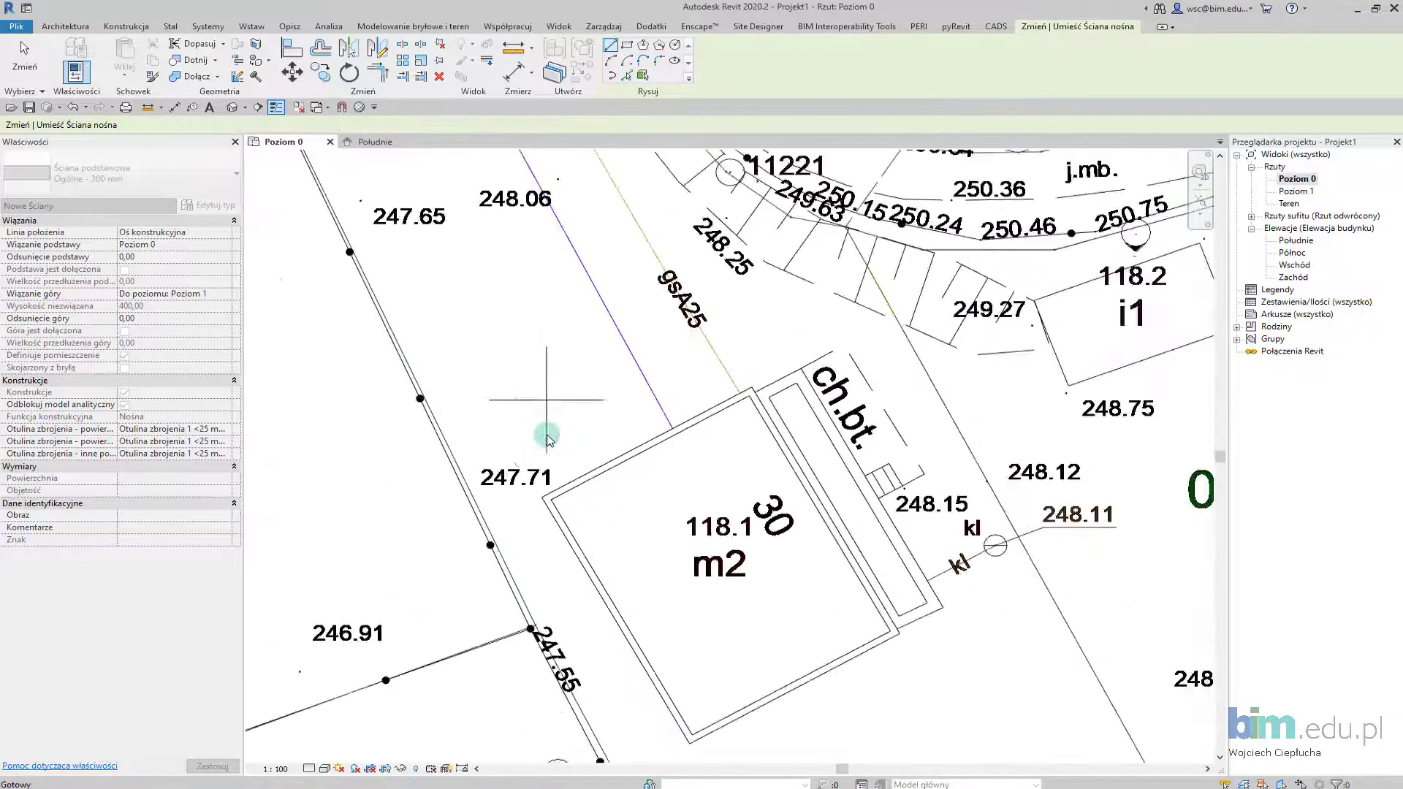
{"action": "key", "text": "Escape"}
Step: Select the chain of four walls with Tab to check them, then deselect
{"action": "scroll", "coordinate": [568, 407], "scroll_direction": "up", "scroll_amount": 2}
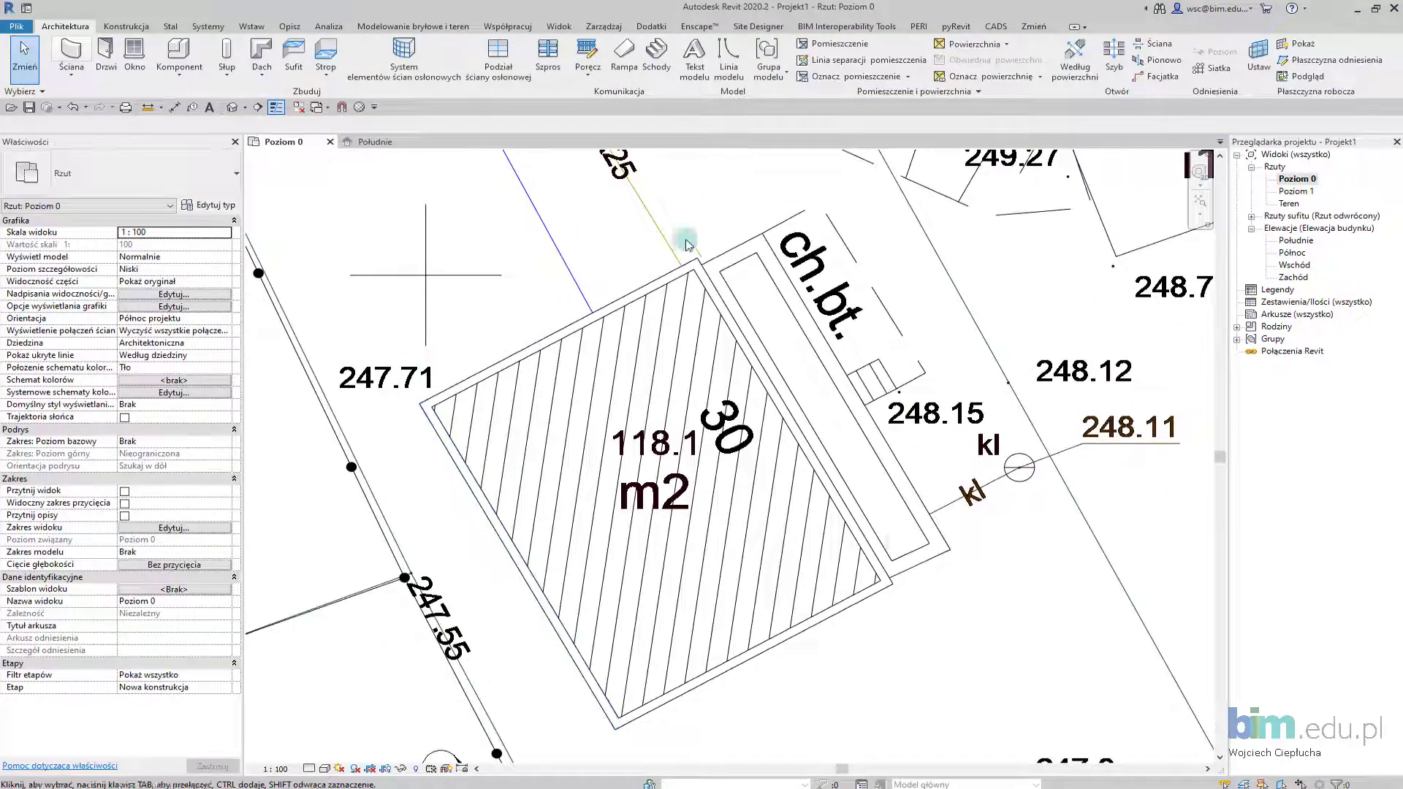
{"action": "middle_click_drag", "start_coordinate": [713, 635], "coordinate": [679, 558]}
{"action": "key", "text": "Tab"}
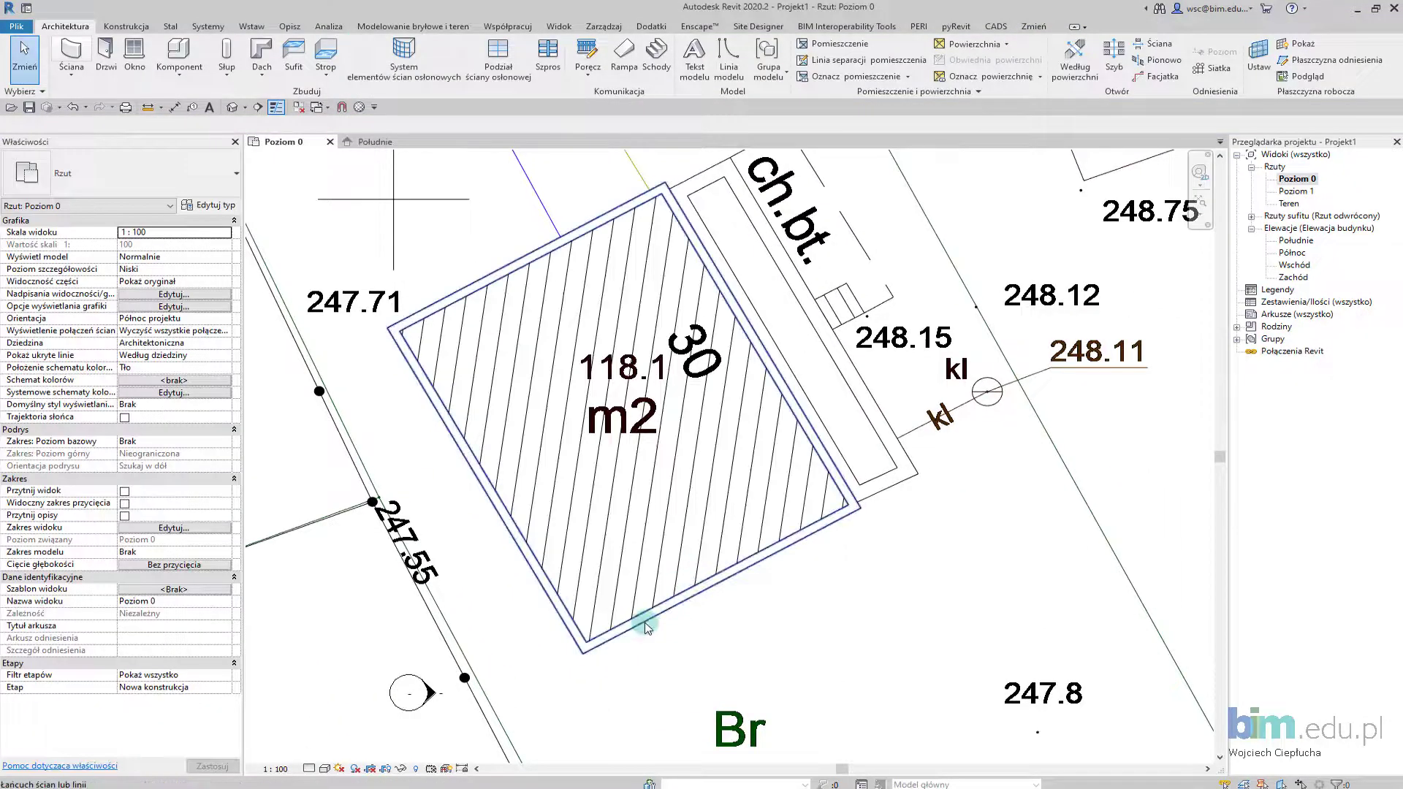
{"action": "left_click", "coordinate": [557, 626]}
{"action": "scroll", "coordinate": [704, 479], "scroll_direction": "down", "scroll_amount": 2}
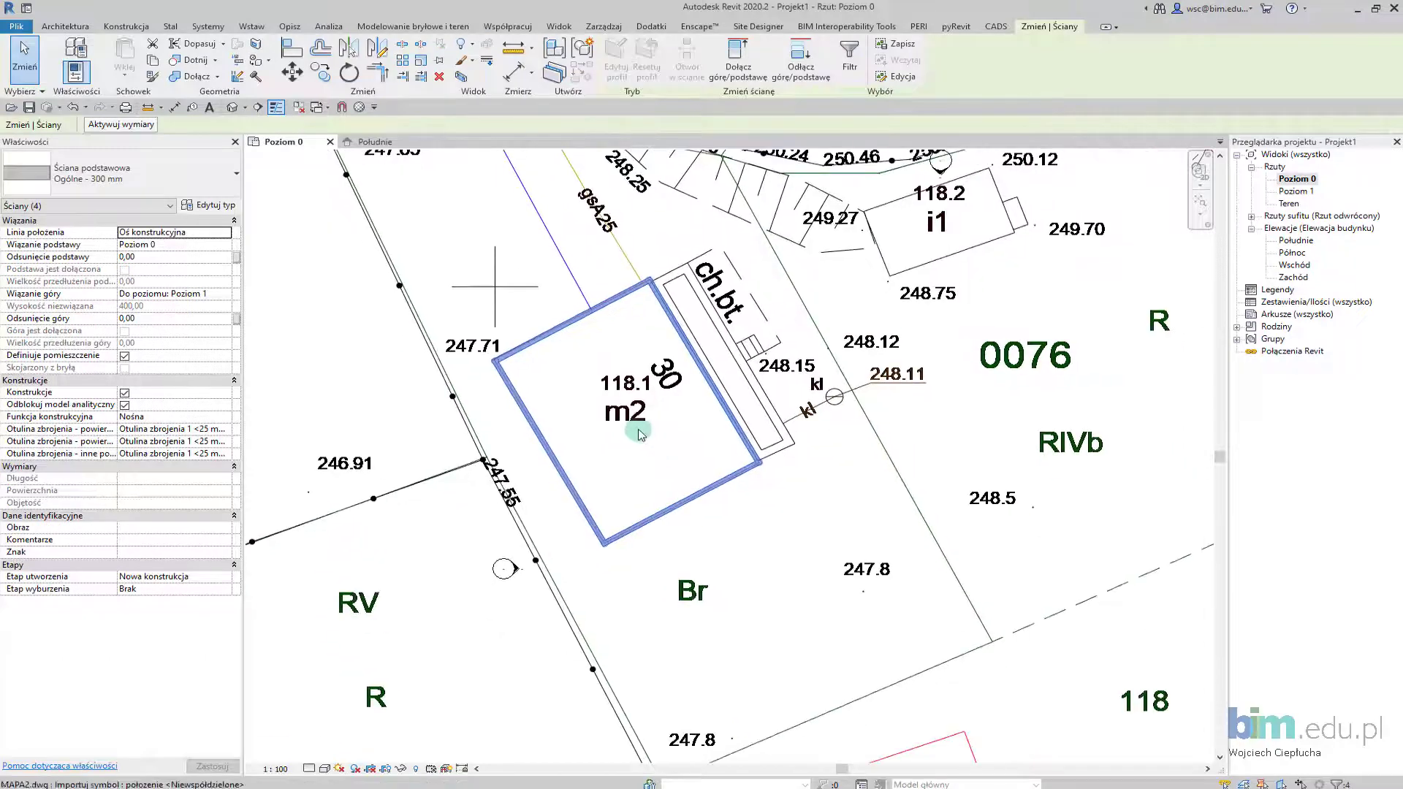
{"action": "scroll", "coordinate": [658, 431], "scroll_direction": "up", "scroll_amount": 2}
{"action": "scroll", "coordinate": [665, 428], "scroll_direction": "down", "scroll_amount": 2}
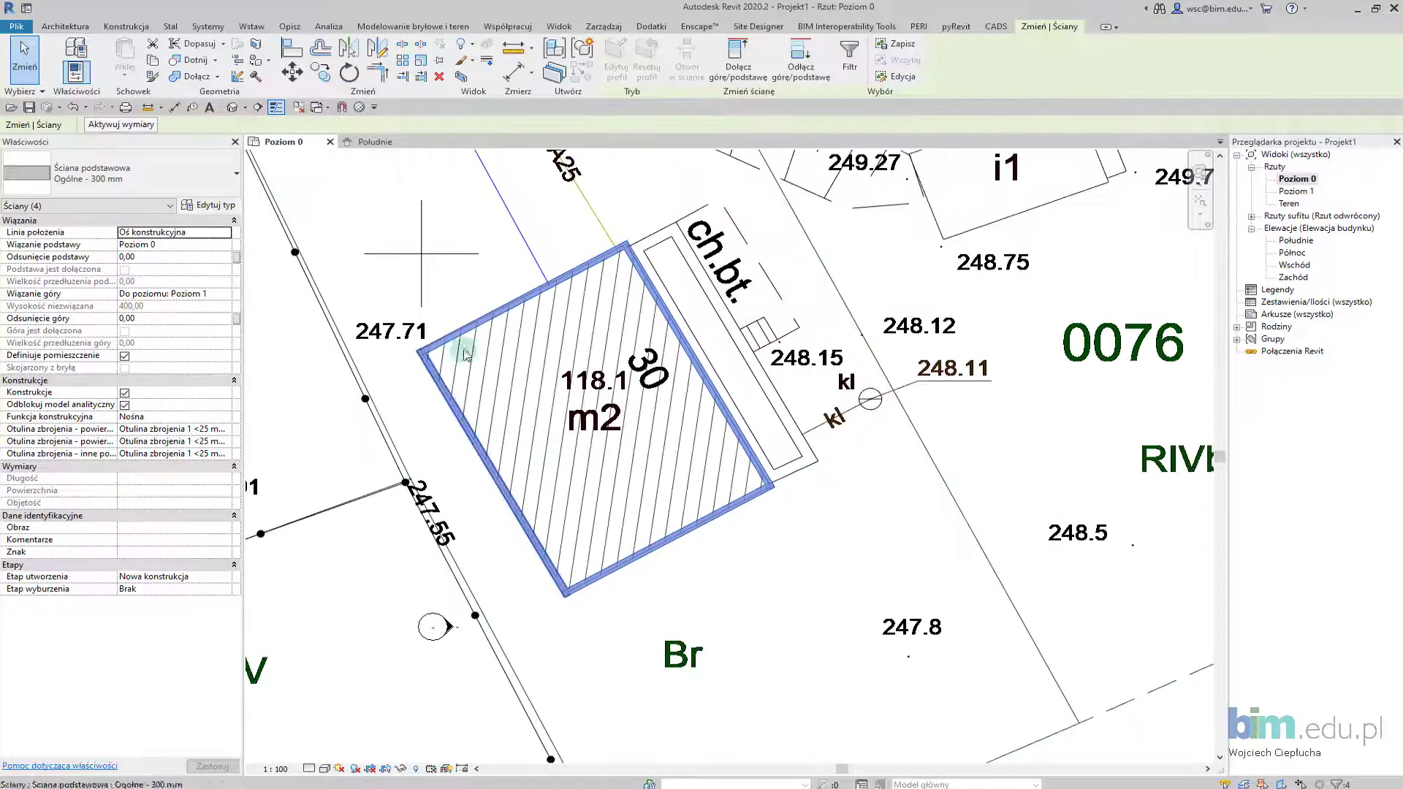
{"action": "scroll", "coordinate": [842, 461], "scroll_direction": "down", "scroll_amount": 3}
{"action": "key", "text": "Escape"}
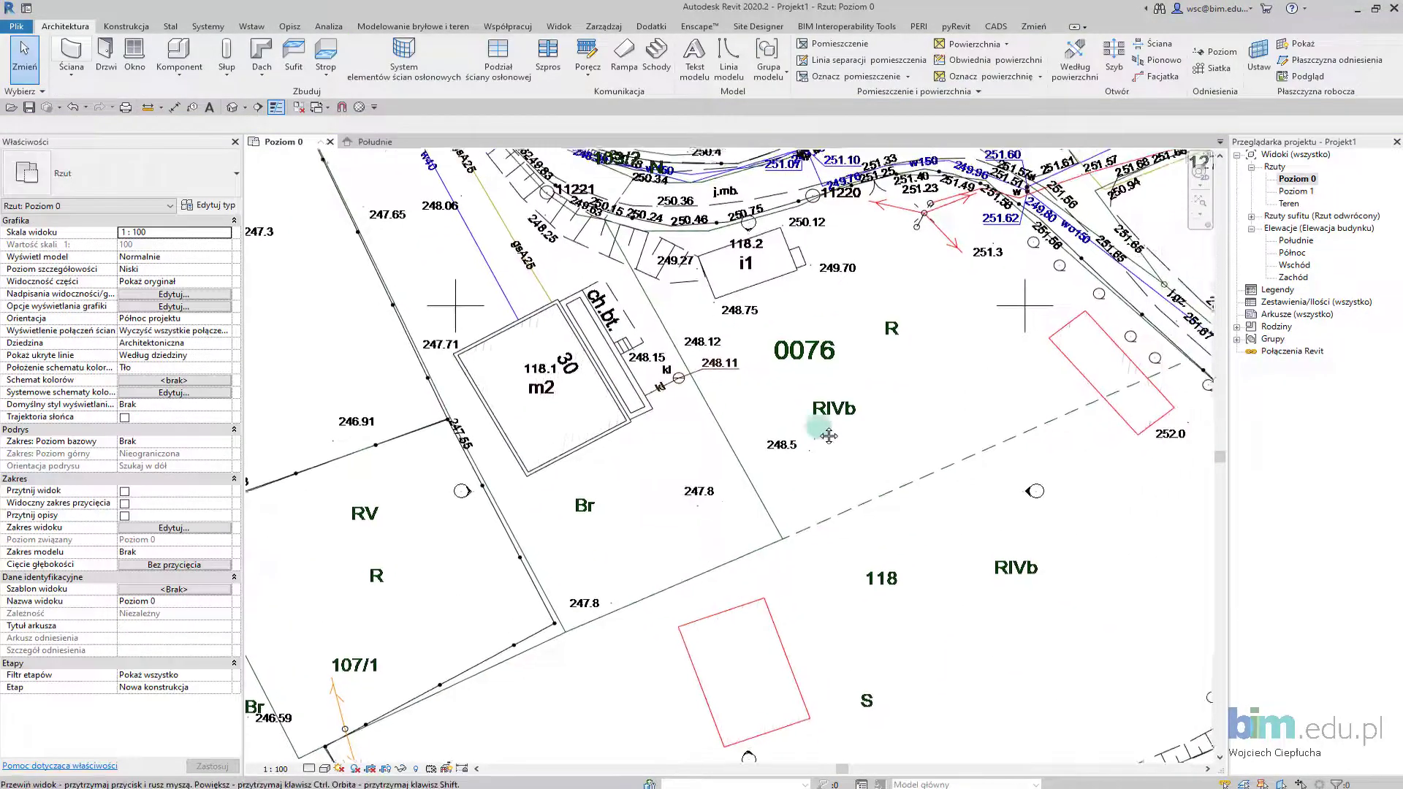
Step: Pan to the surrounding site, clear the selection and begin saving under a new name
{"action": "scroll", "coordinate": [821, 423], "scroll_direction": "up", "scroll_amount": 3}
{"action": "mouse_move", "coordinate": [821, 422]}
{"action": "middle_mouse_down"}
{"action": "mouse_move", "coordinate": [599, 343]}
{"action": "mouse_move", "coordinate": [638, 370]}
{"action": "middle_mouse_up"}
{"action": "left_click", "coordinate": [709, 315]}
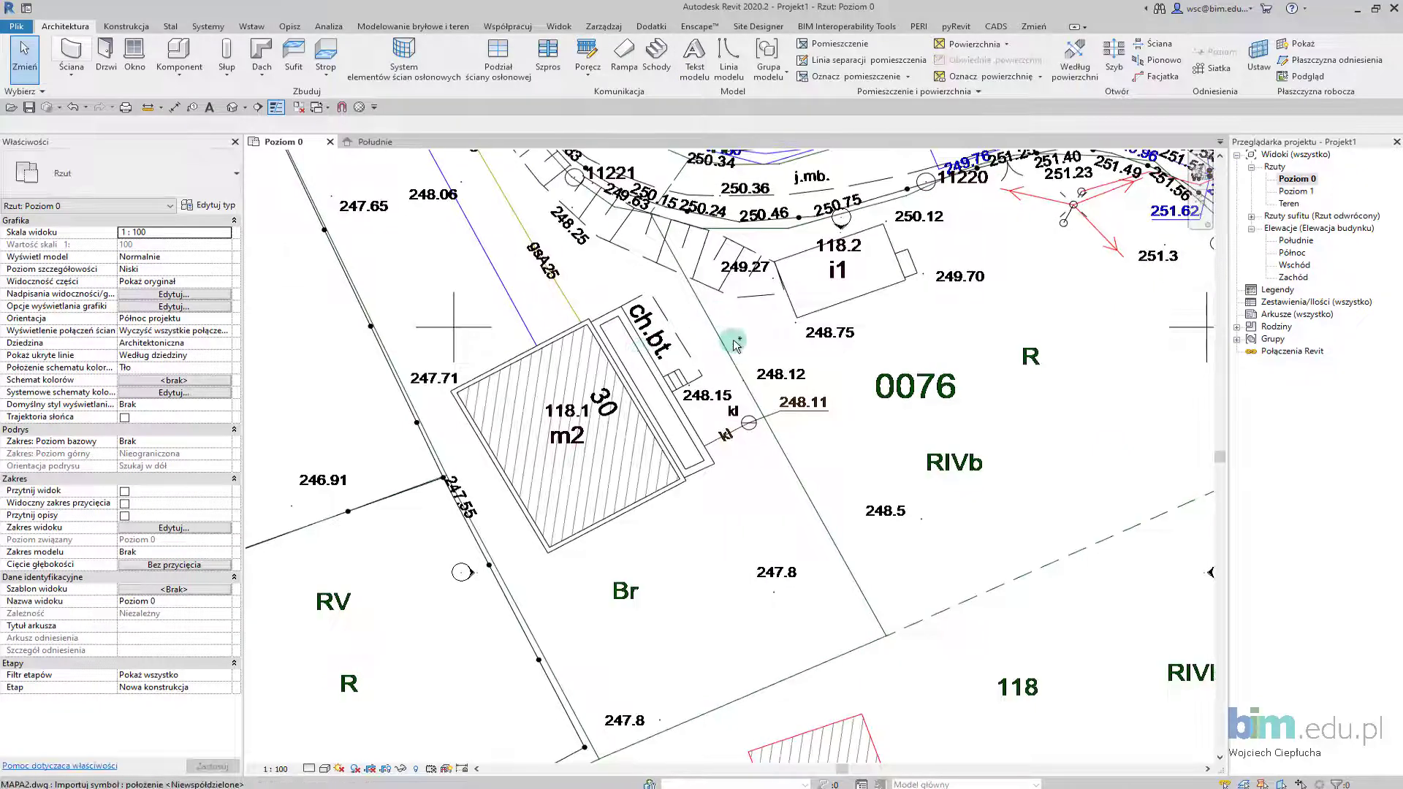
{"action": "key", "text": "ctrl+s"}
{"action": "type", "text": "BudynekA"}
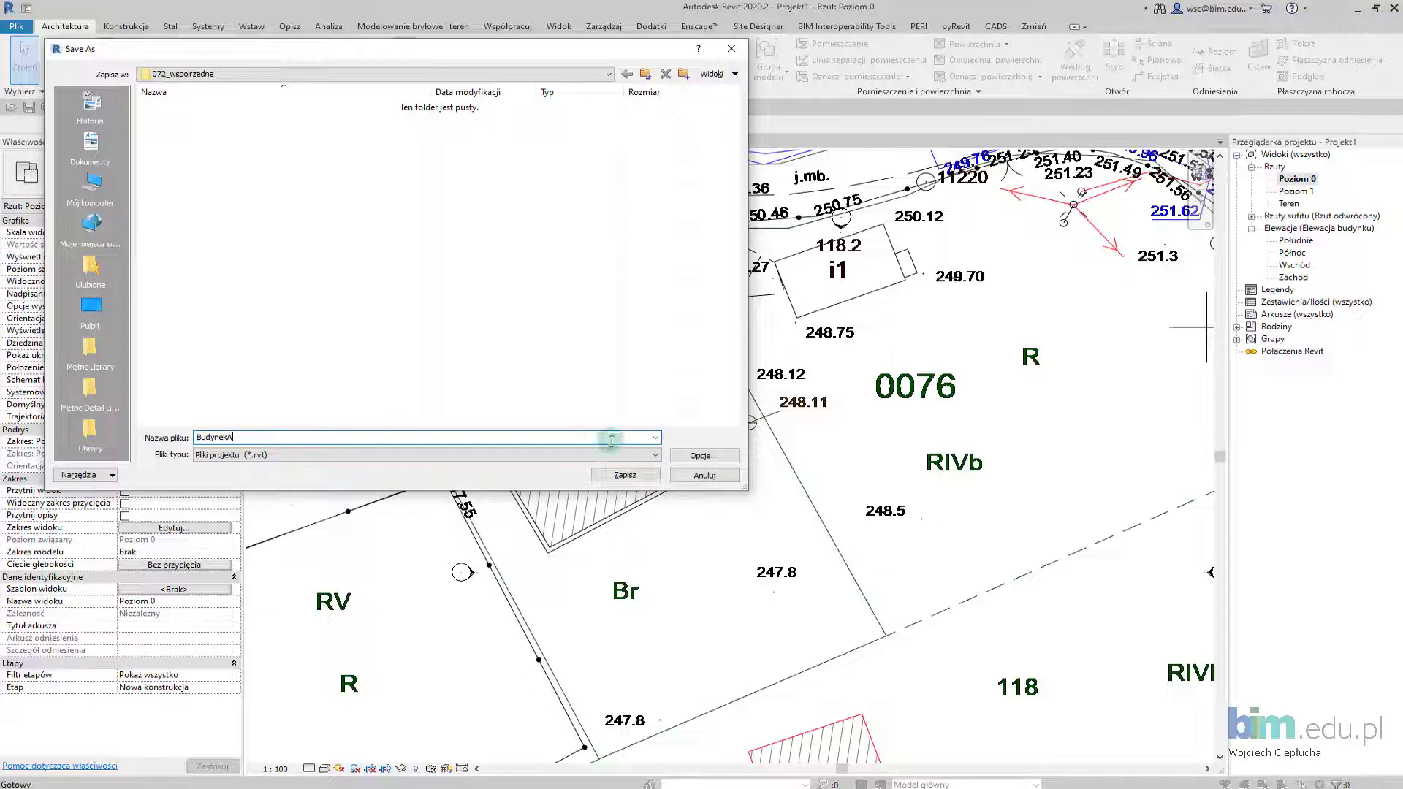
Step: Save the project as BudynekA after checking the save options
{"action": "left_click", "coordinate": [705, 455]}
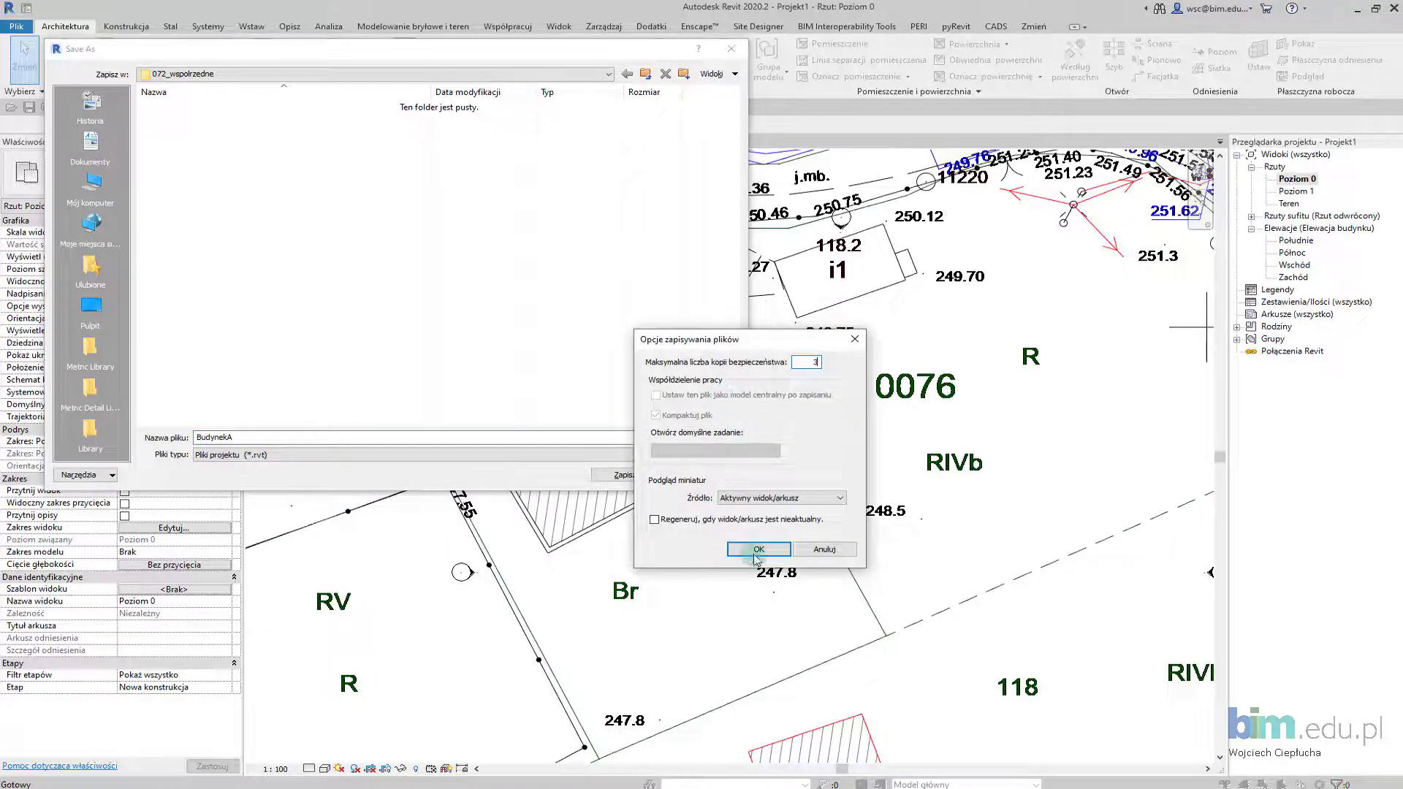
{"action": "left_click", "coordinate": [756, 549]}
{"action": "left_click", "coordinate": [623, 475]}
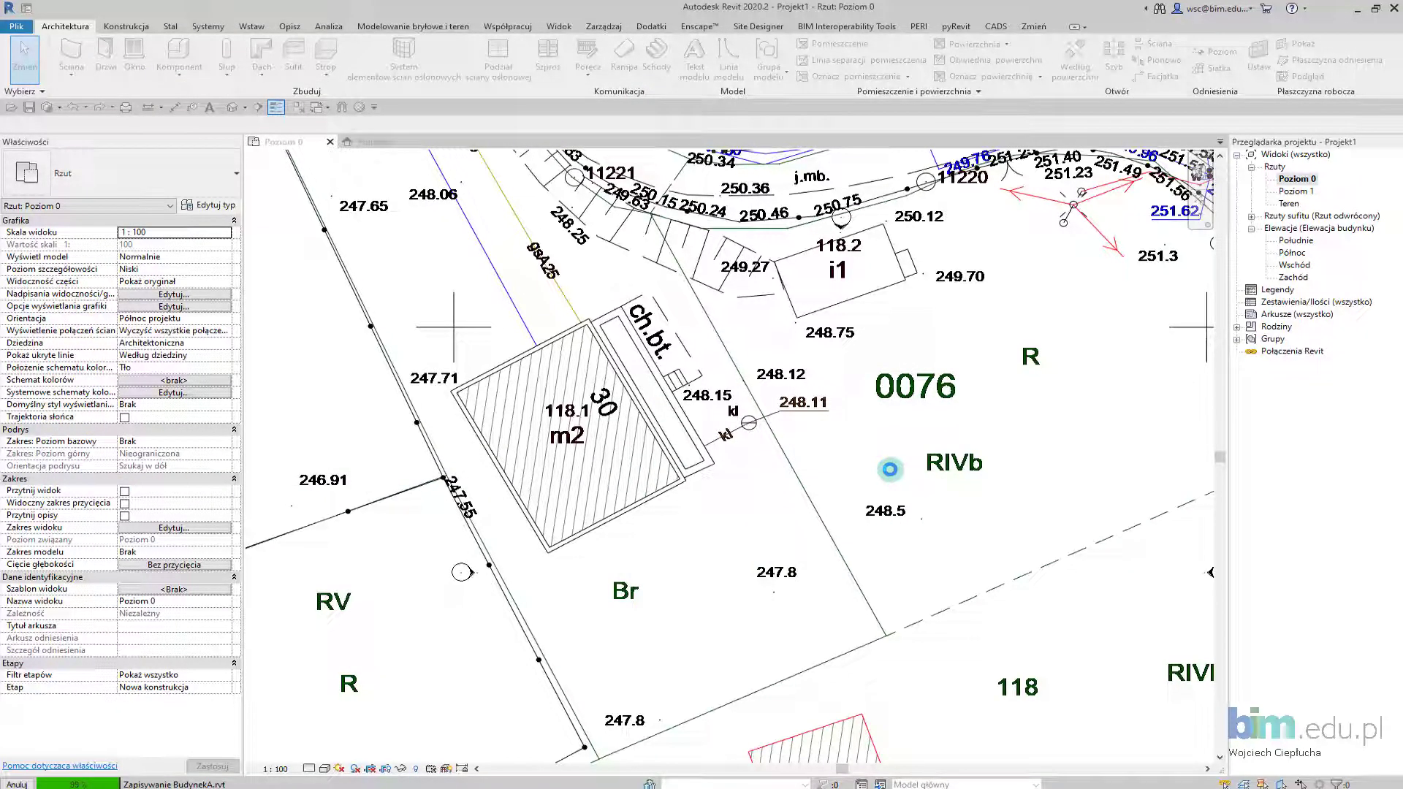
Step: Close the Południe and Poziom 0 views to return to the Home screen
{"action": "scroll", "coordinate": [733, 526], "scroll_direction": "down", "scroll_amount": 1}
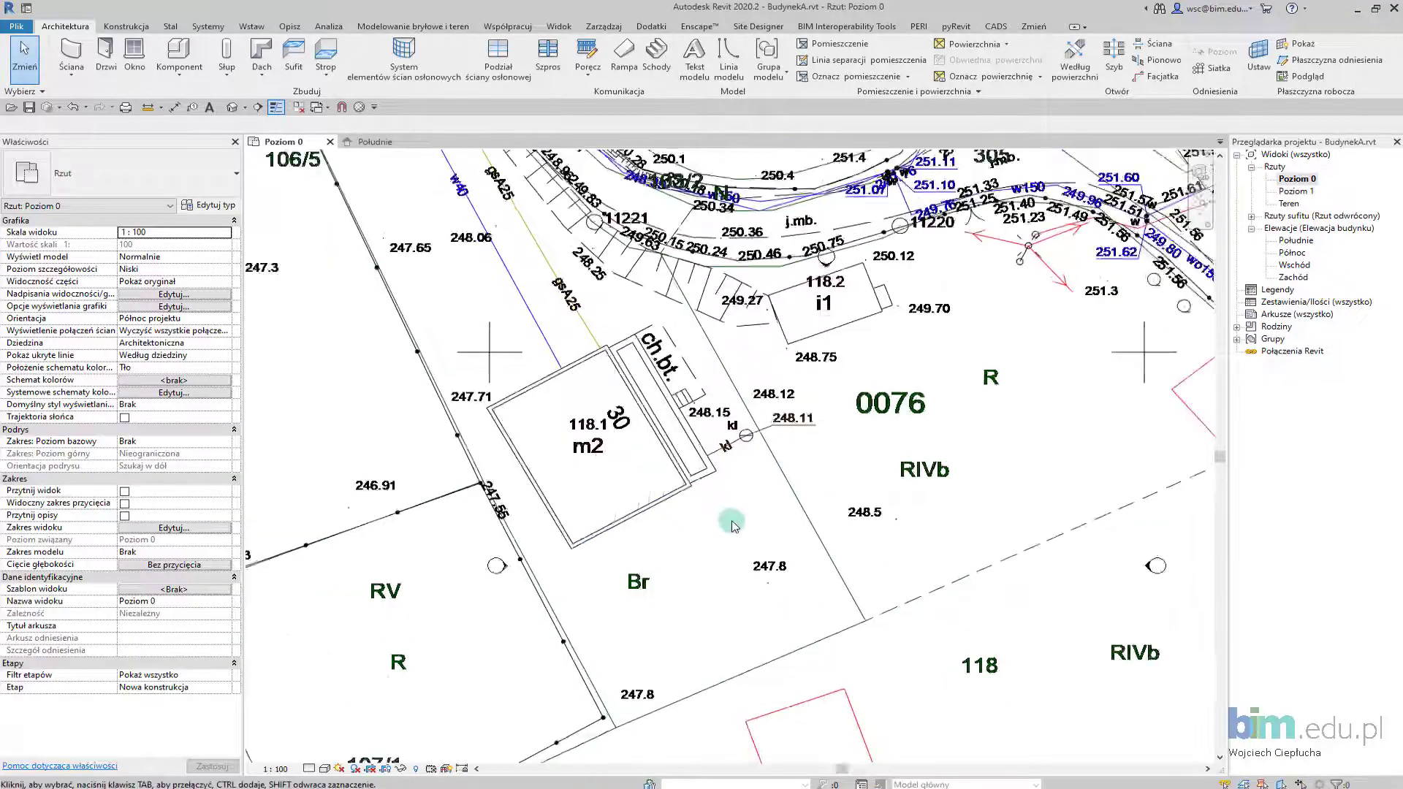
{"action": "scroll", "coordinate": [734, 526], "scroll_direction": "down", "scroll_amount": 2}
{"action": "scroll", "coordinate": [717, 436], "scroll_direction": "down", "scroll_amount": 1}
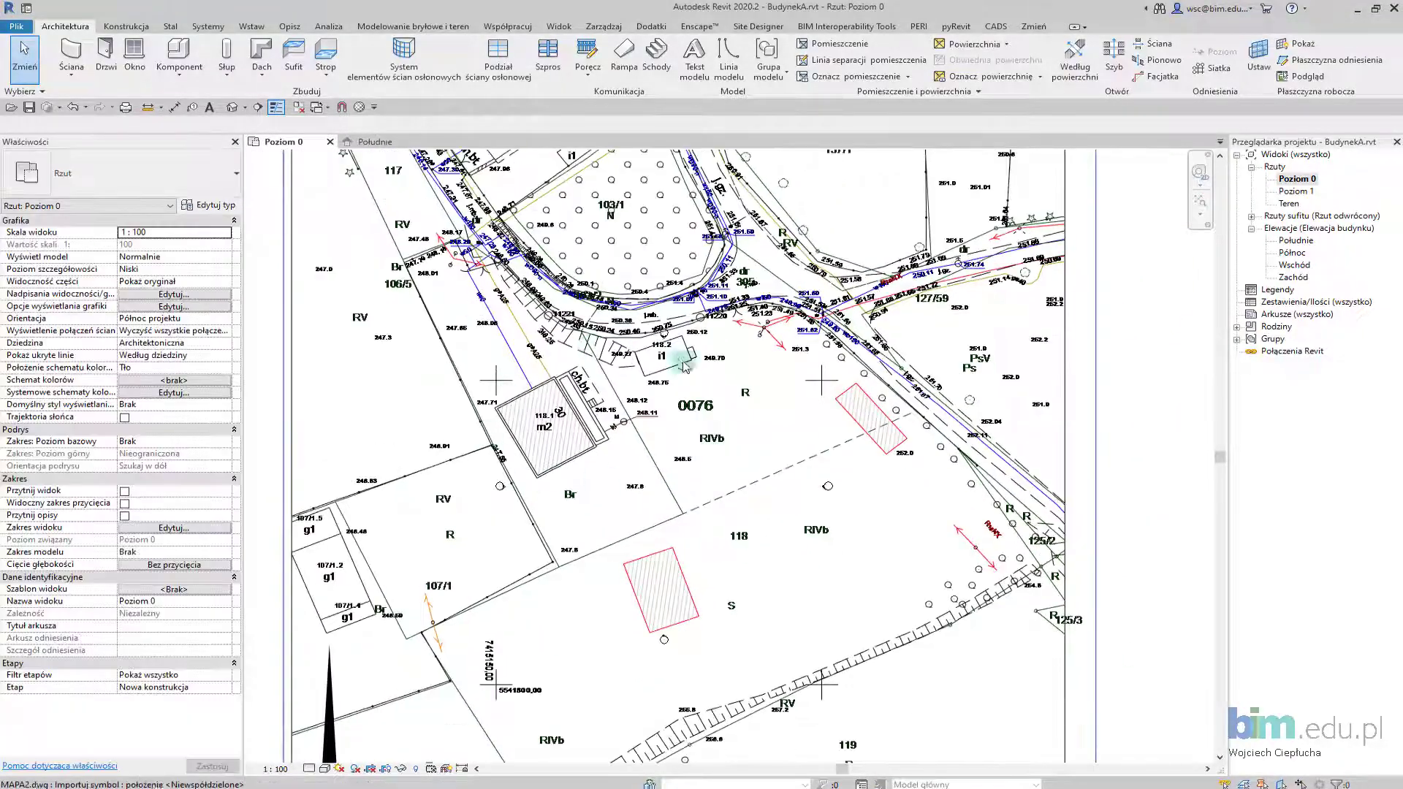
{"action": "scroll", "coordinate": [684, 365], "scroll_direction": "up", "scroll_amount": 2}
{"action": "scroll", "coordinate": [685, 366], "scroll_direction": "up", "scroll_amount": 2}
{"action": "middle_click_drag", "start_coordinate": [732, 476], "coordinate": [708, 436]}
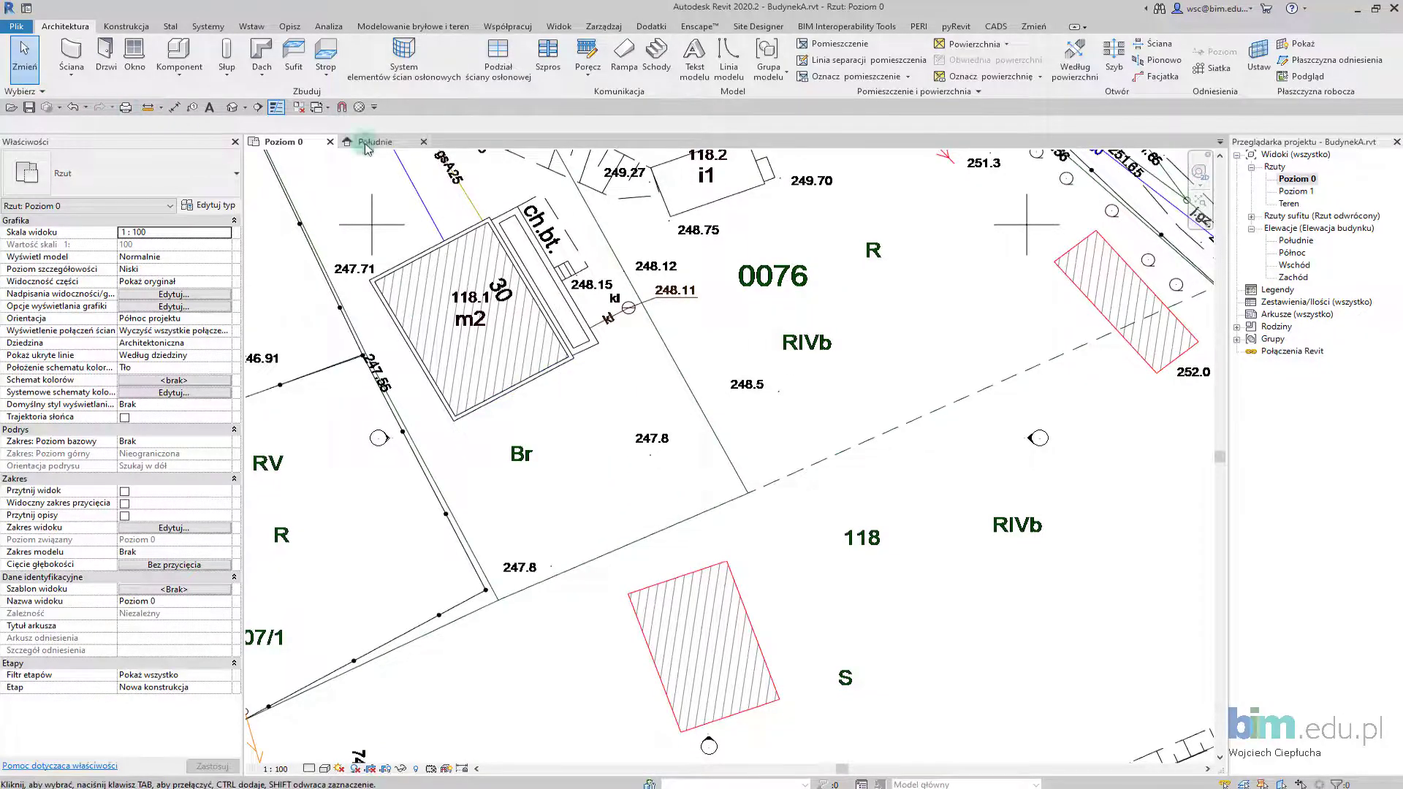
{"action": "left_click", "coordinate": [423, 142]}
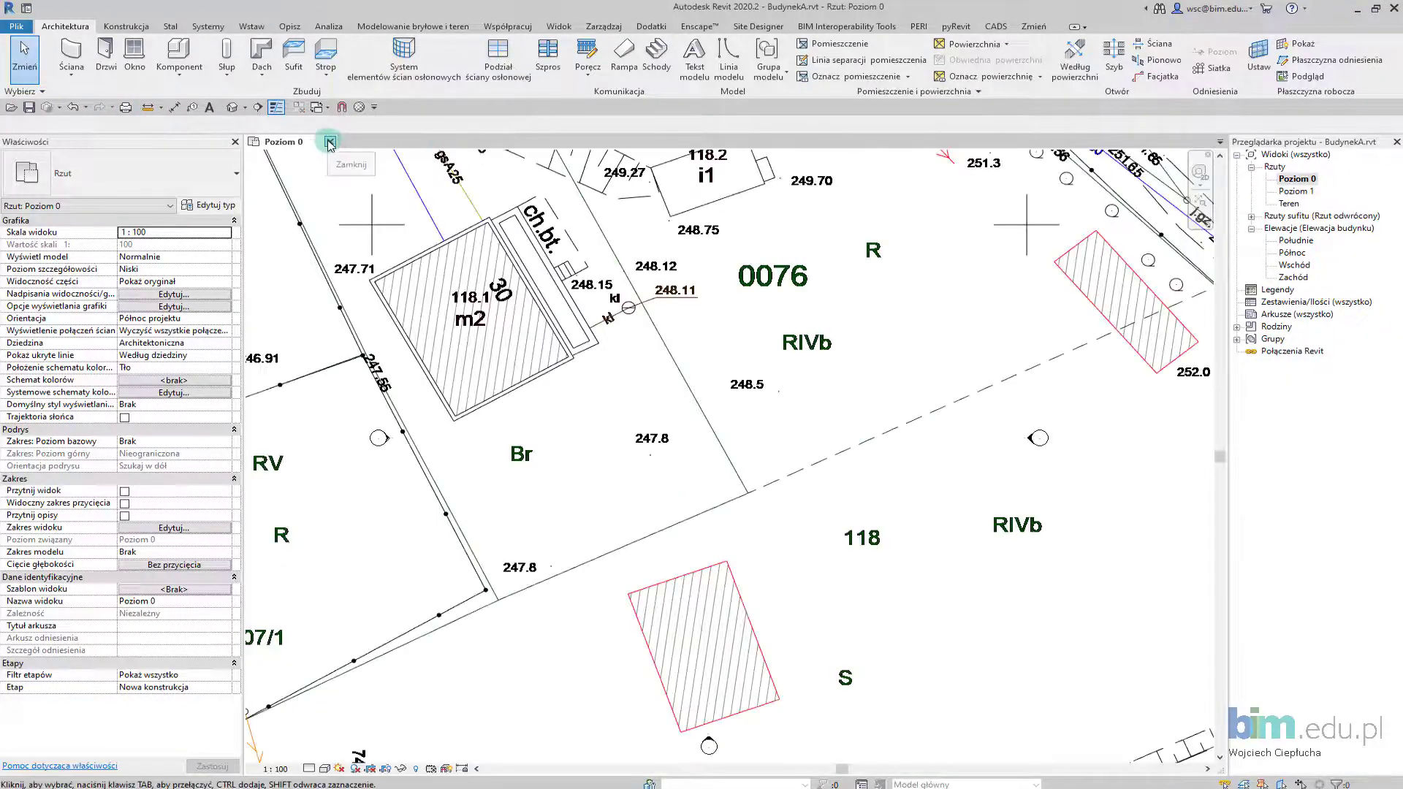
{"action": "middle_click_drag", "start_coordinate": [677, 317], "coordinate": [683, 361]}
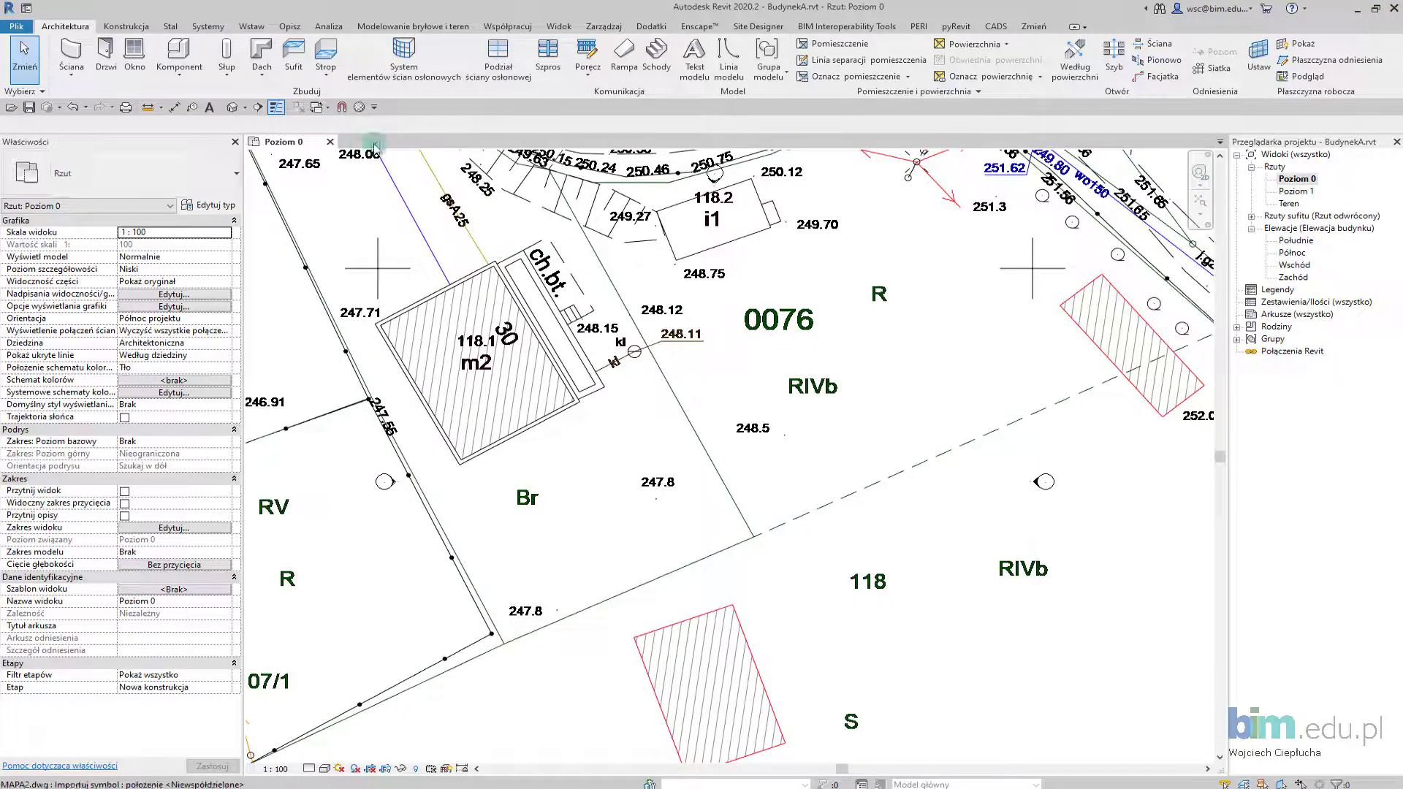
{"action": "left_click", "coordinate": [330, 142]}
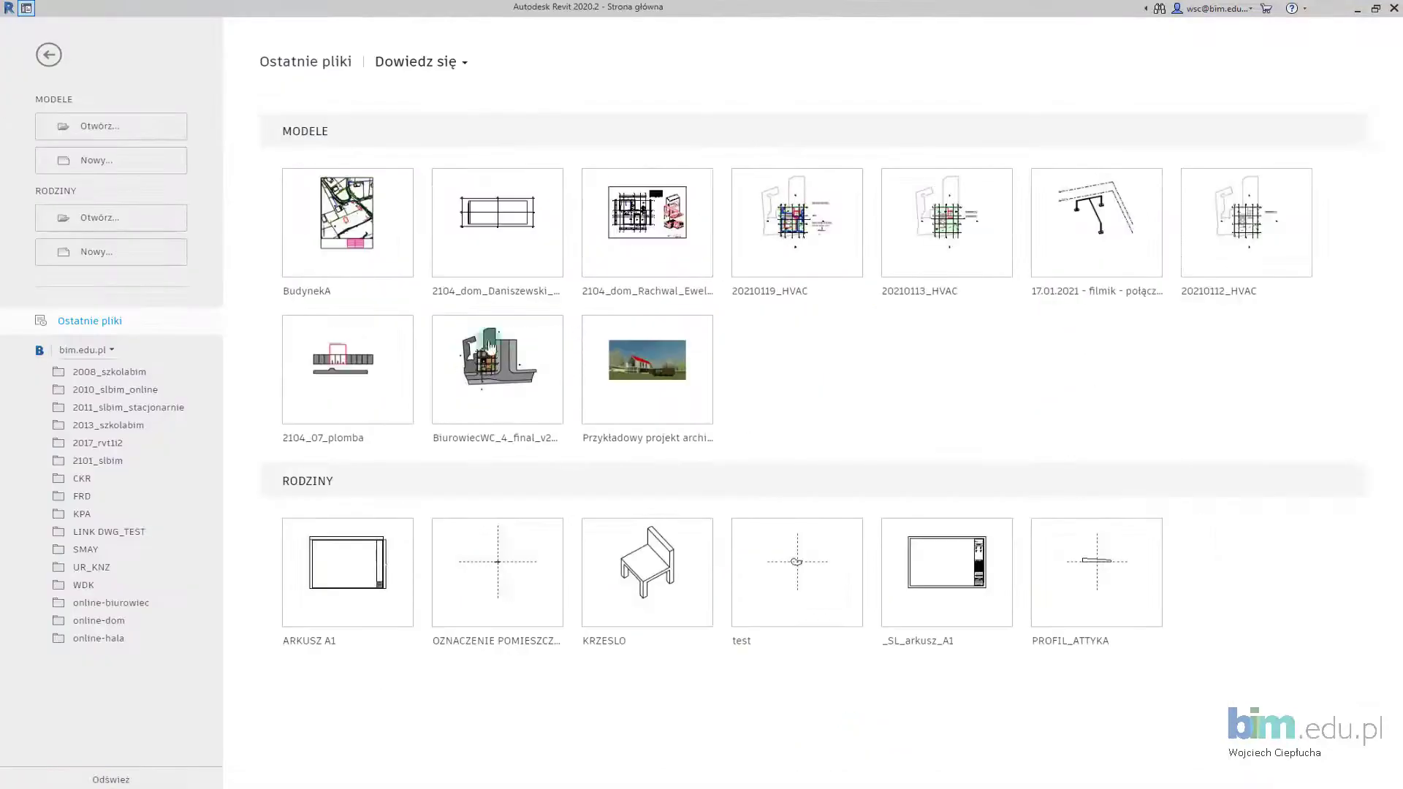
Step: Create a new project from the architectural template and open its Południe elevation
{"action": "left_click", "coordinate": [135, 163]}
{"action": "left_click", "coordinate": [739, 303]}
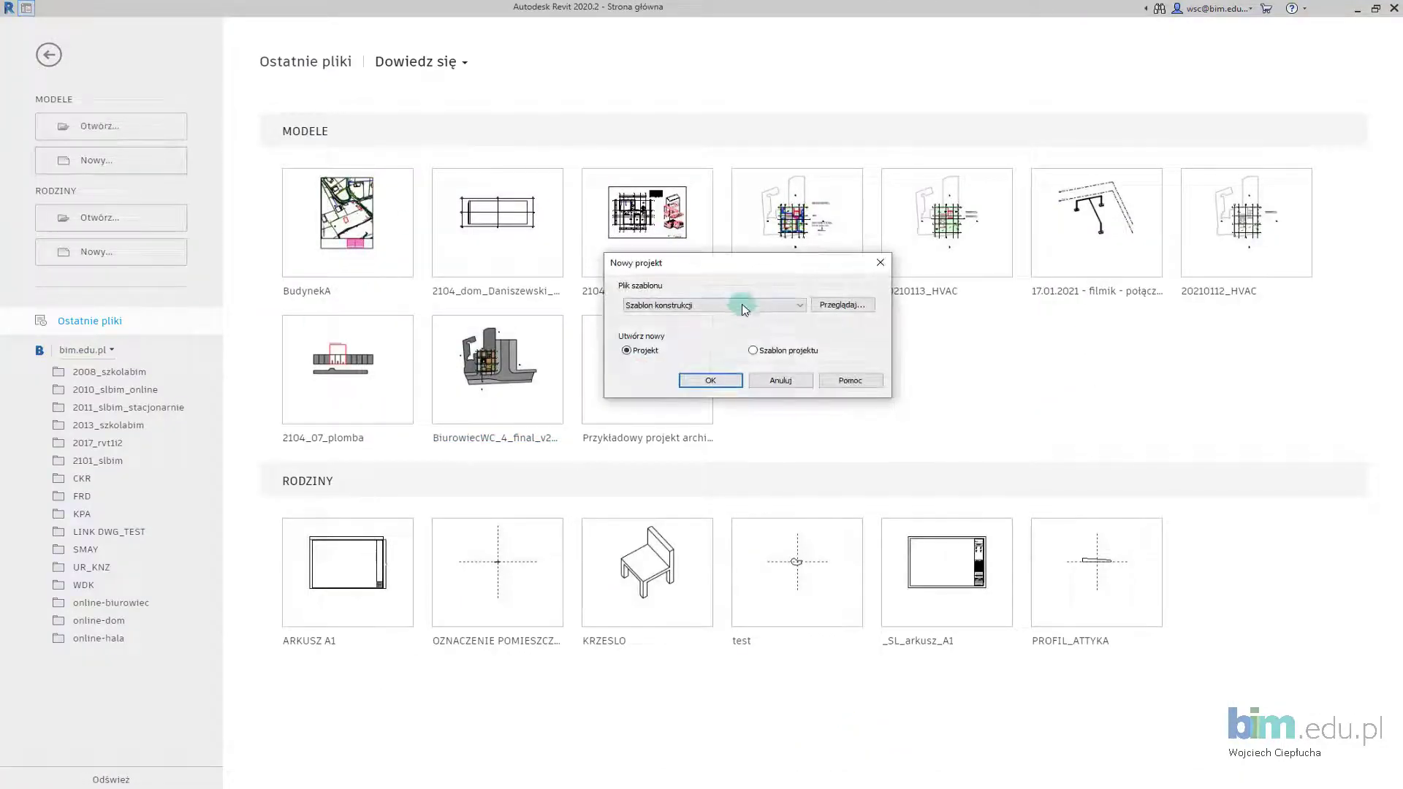
{"action": "left_click", "coordinate": [796, 341]}
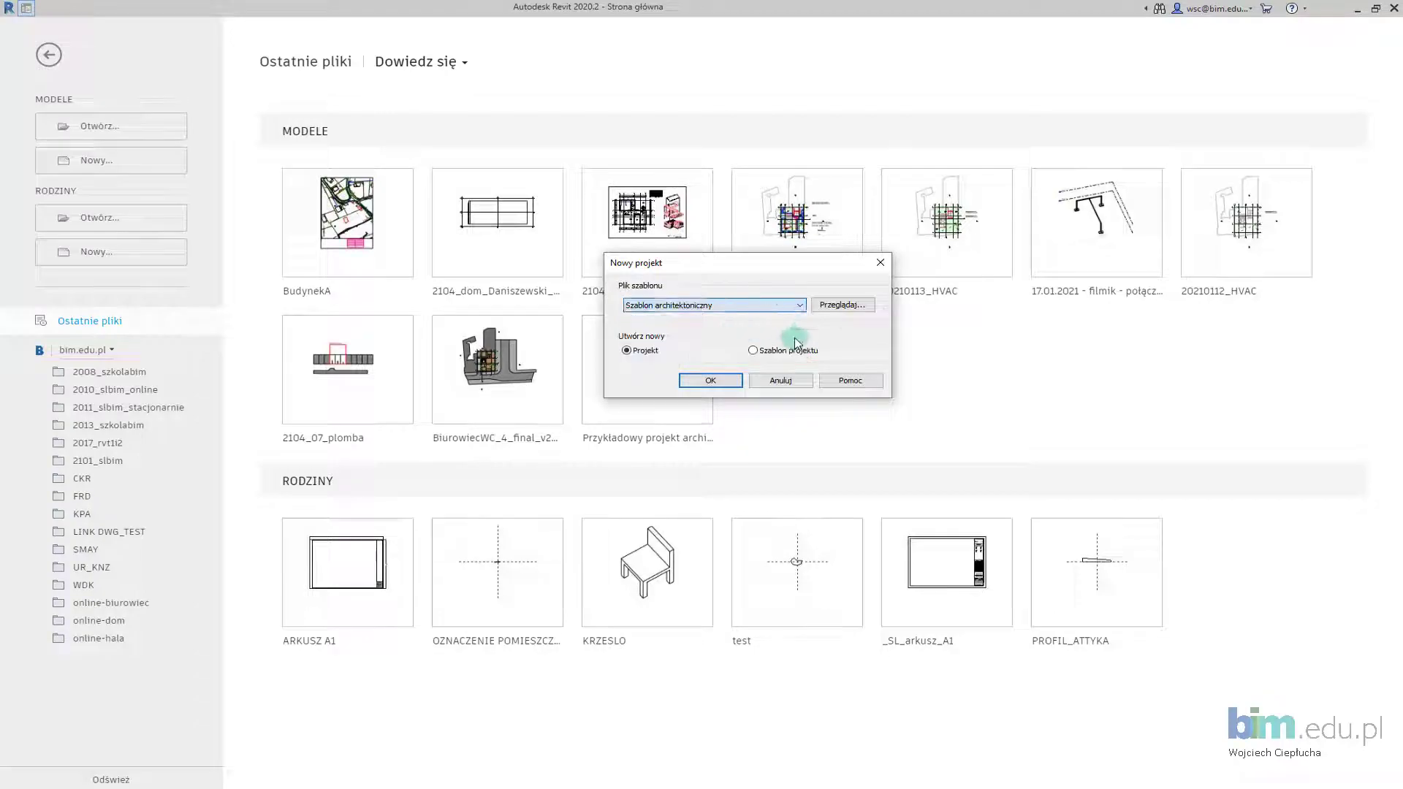
{"action": "left_click", "coordinate": [726, 383]}
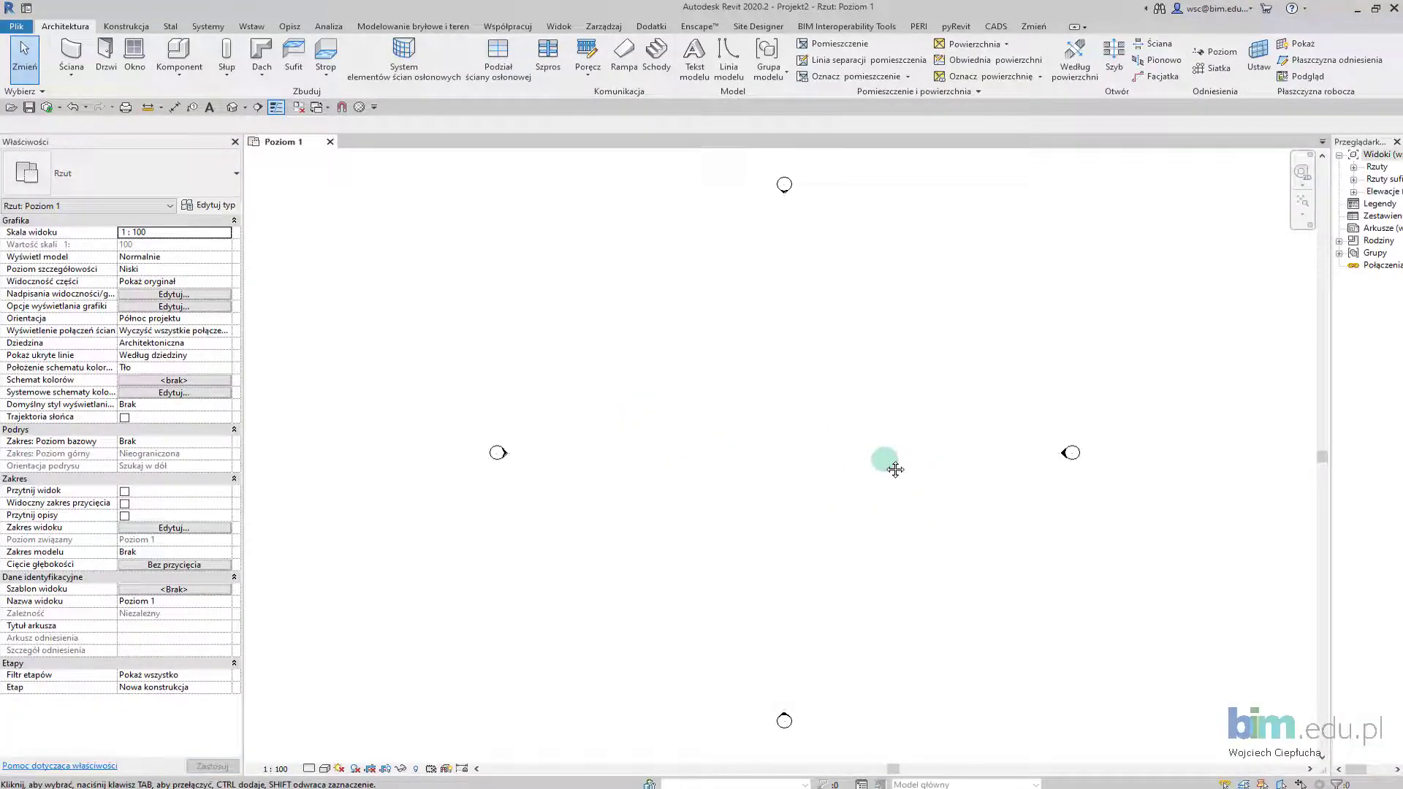
{"action": "middle_click_drag", "start_coordinate": [896, 470], "coordinate": [828, 478]}
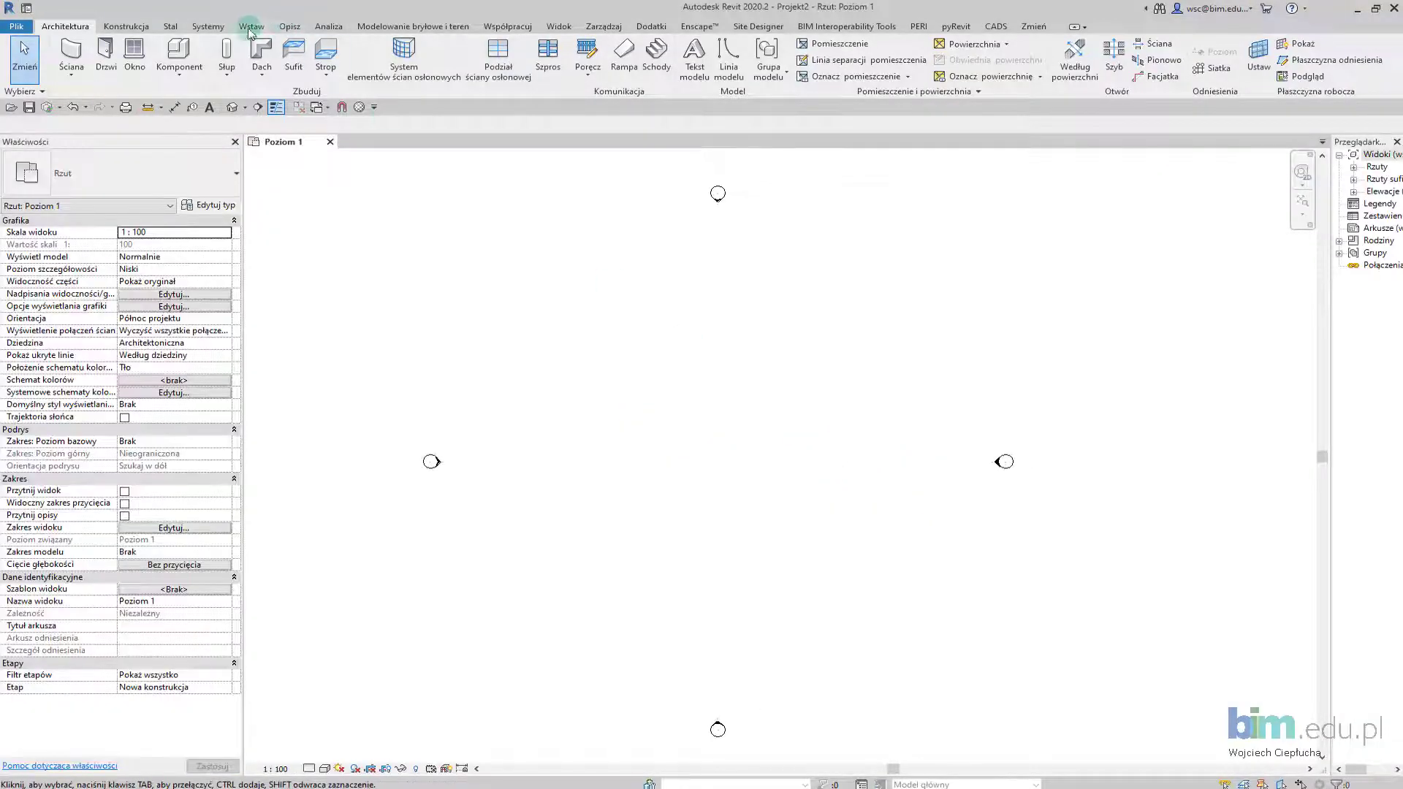
{"action": "left_click", "coordinate": [249, 29]}
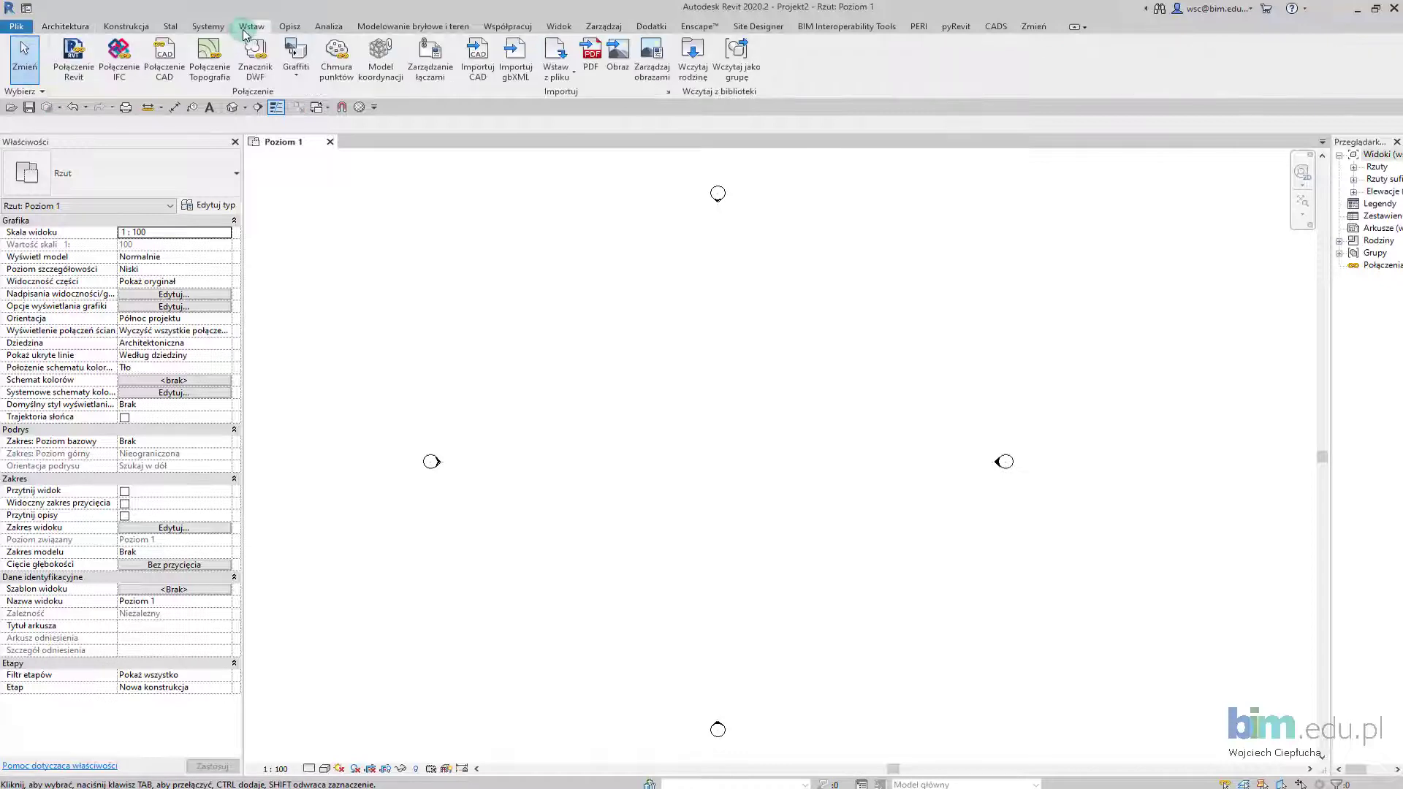
{"action": "left_click", "coordinate": [1354, 192]}
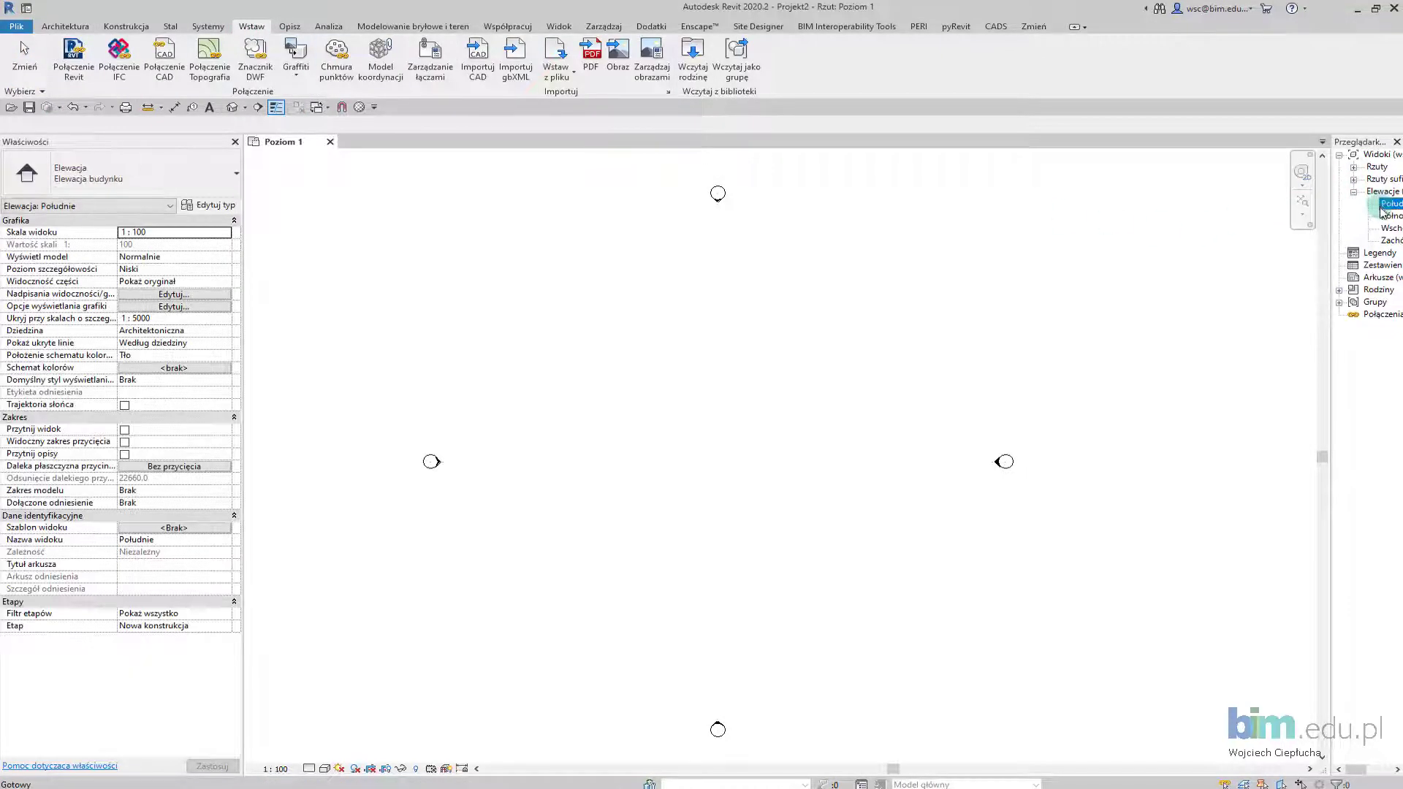
{"action": "double_click", "coordinate": [1390, 204]}
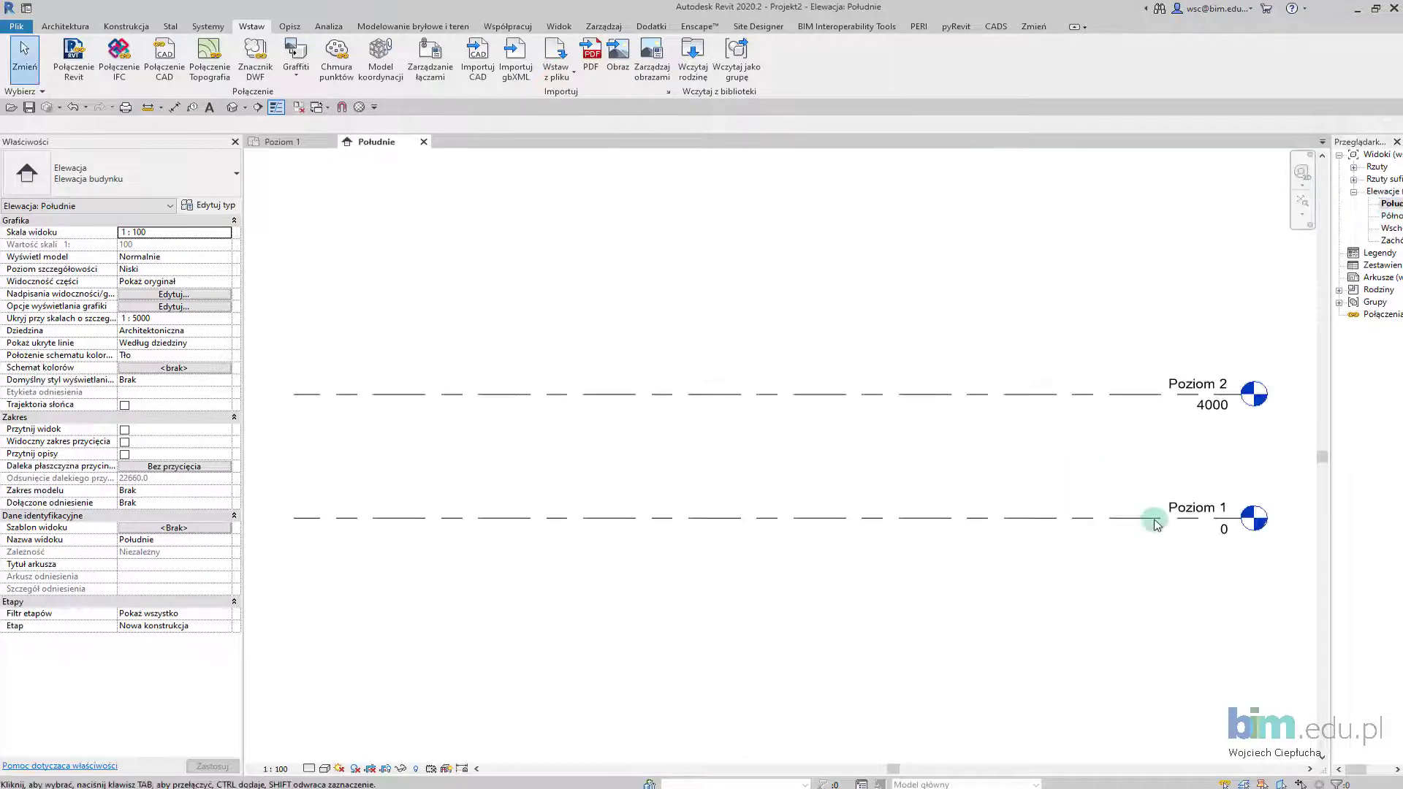
{"action": "scroll", "coordinate": [731, 424], "scroll_direction": "up", "scroll_amount": 2}
{"action": "scroll", "coordinate": [703, 432], "scroll_direction": "up", "scroll_amount": 4}
Step: Rename the two levels to Poziom 0 and Poziom 1
{"action": "double_click", "coordinate": [703, 431]}
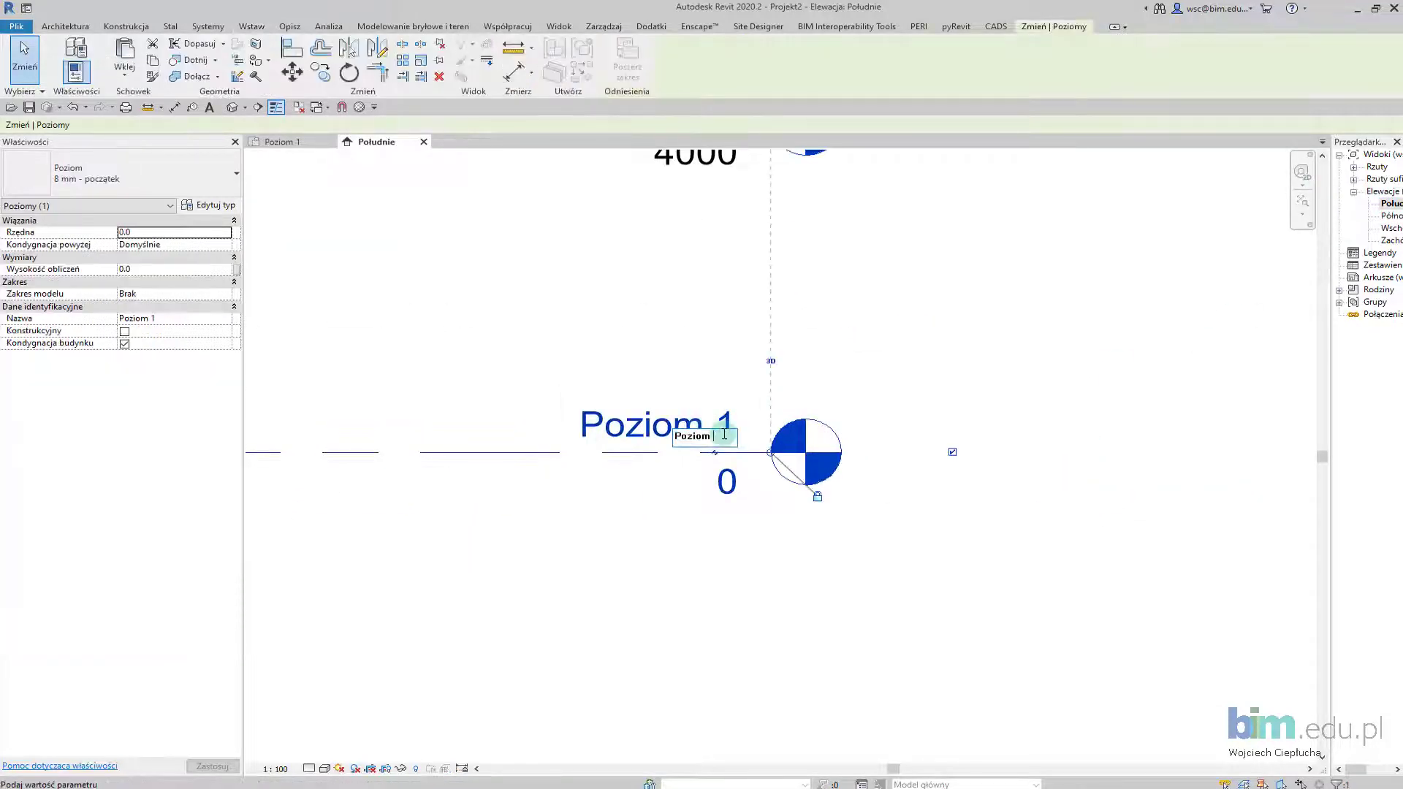
{"action": "key", "text": "Return"}
{"action": "scroll", "coordinate": [724, 468], "scroll_direction": "down", "scroll_amount": 2}
{"action": "scroll", "coordinate": [738, 365], "scroll_direction": "up", "scroll_amount": 1}
{"action": "double_click", "coordinate": [744, 307]}
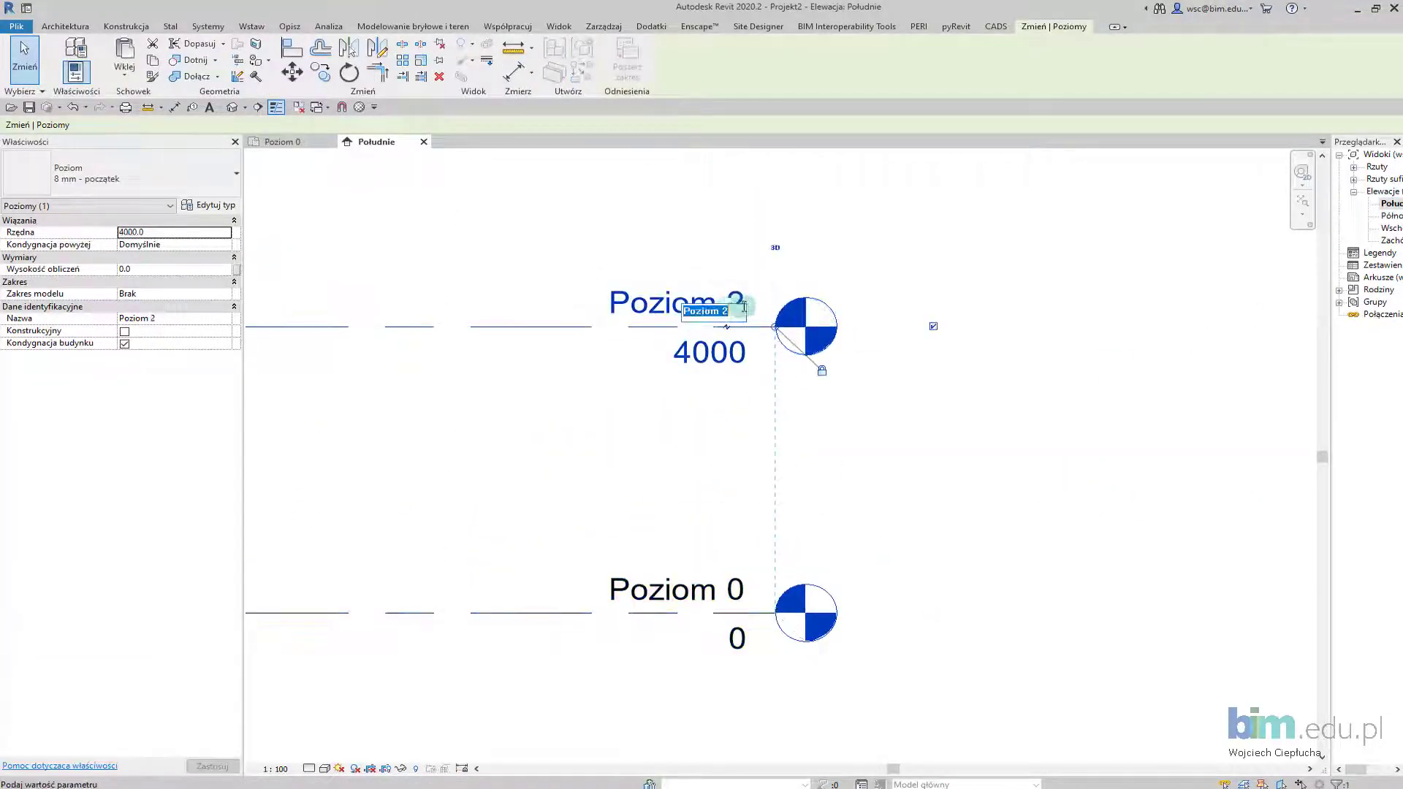
{"action": "key", "text": "Return"}
{"action": "scroll", "coordinate": [735, 241], "scroll_direction": "down", "scroll_amount": 2}
{"action": "scroll", "coordinate": [734, 345], "scroll_direction": "down", "scroll_amount": 1}
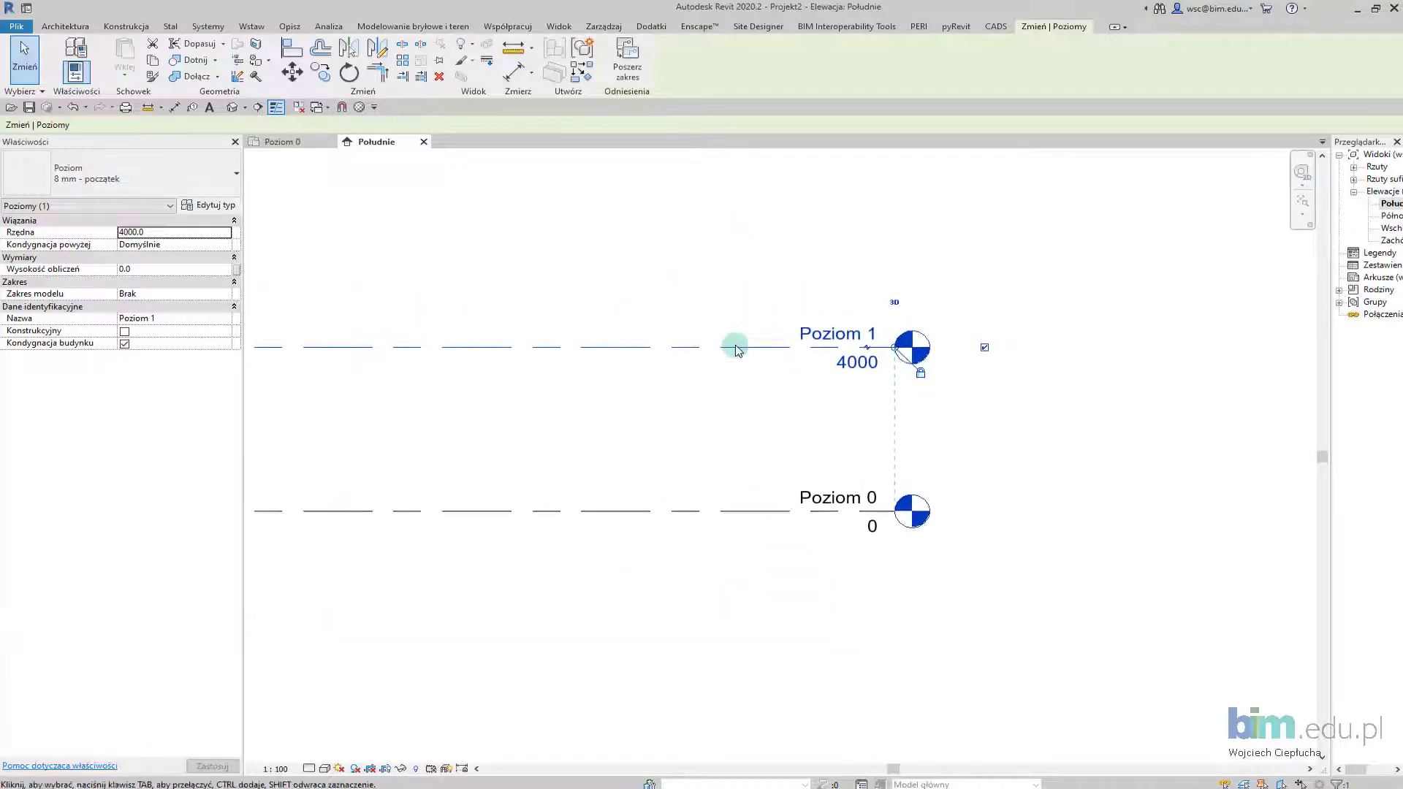
Step: Set the Poziom 1 elevation to 8000
{"action": "double_click", "coordinate": [855, 362]}
{"action": "type", "text": "800"}
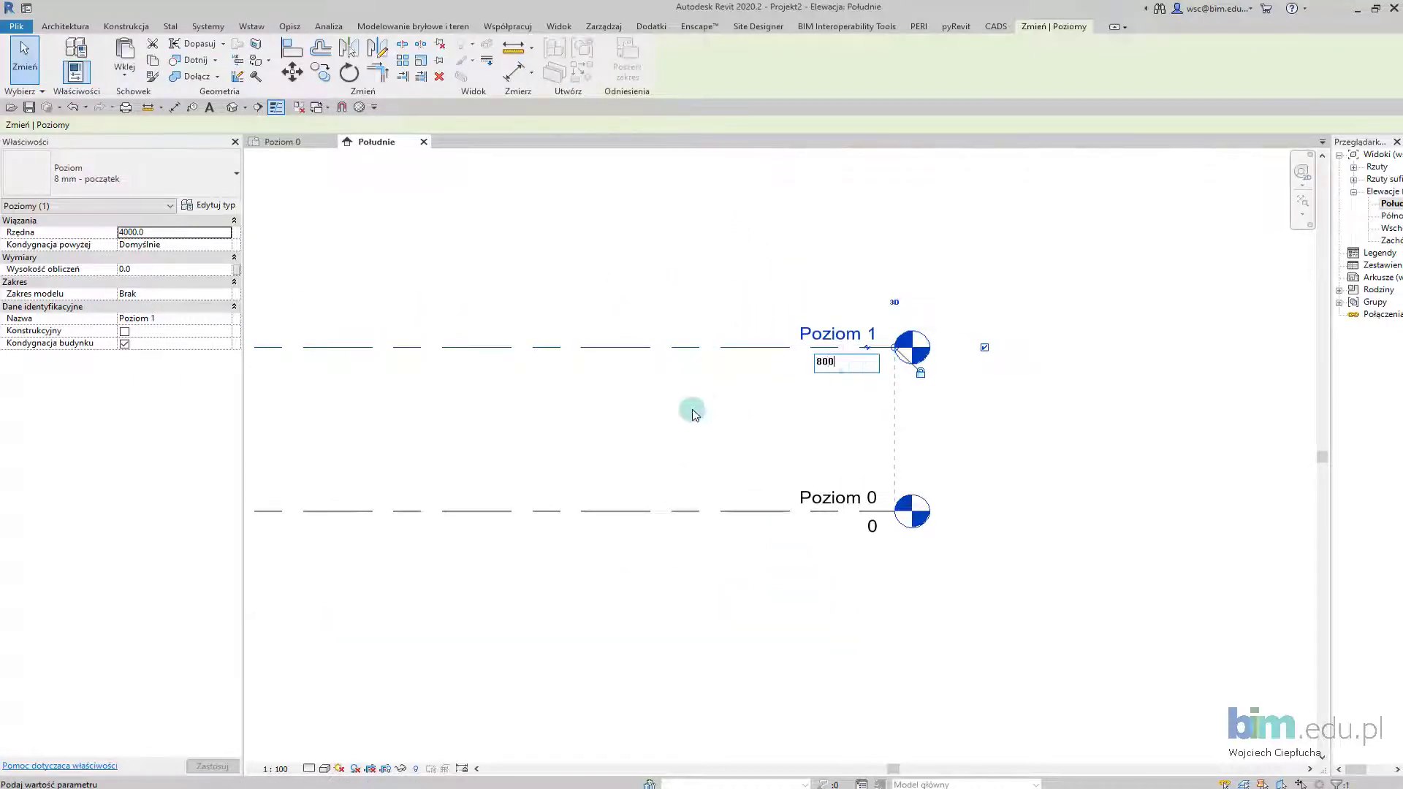
{"action": "key", "text": "Return"}
{"action": "scroll", "coordinate": [851, 492], "scroll_direction": "up", "scroll_amount": 2}
{"action": "left_click", "coordinate": [803, 447]}
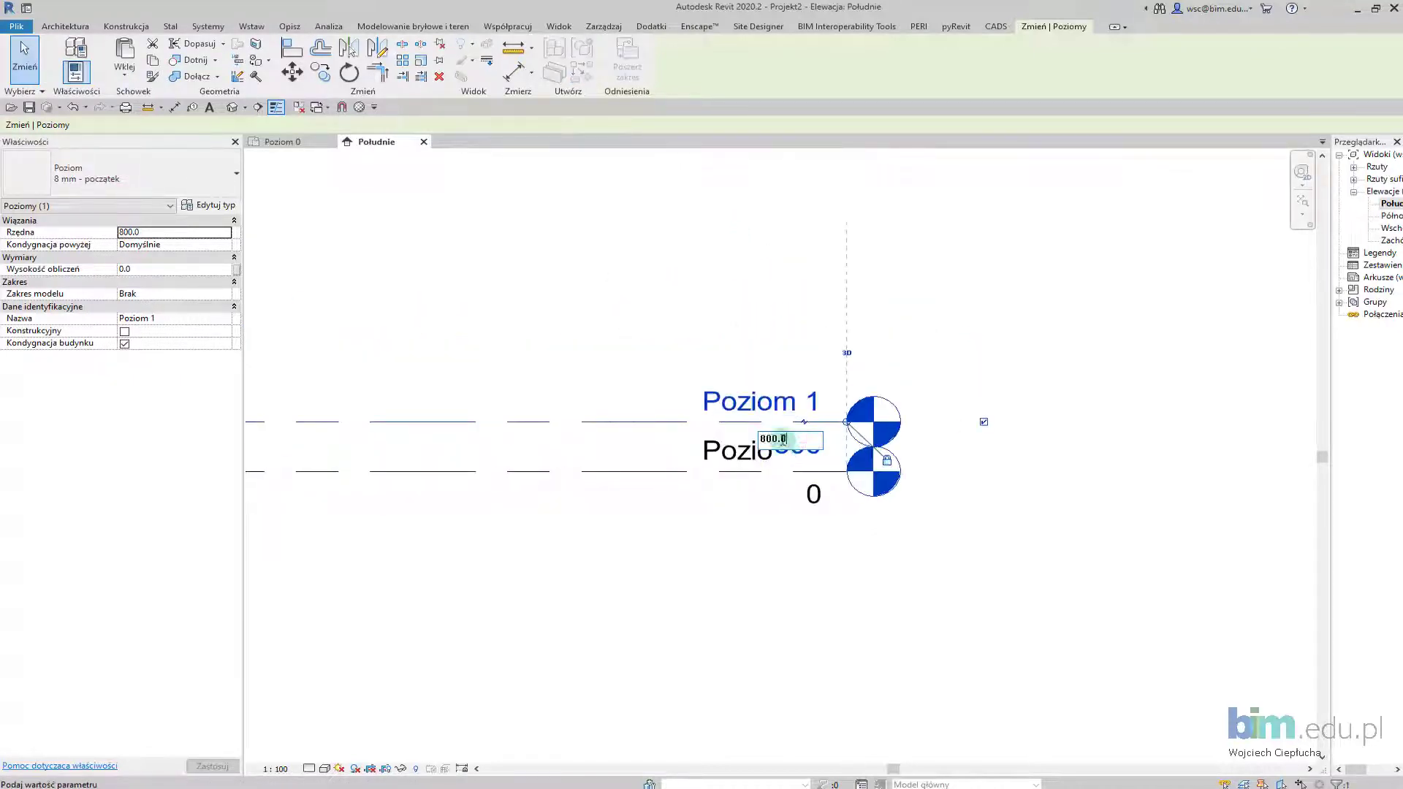
{"action": "key", "text": "Return"}
{"action": "scroll", "coordinate": [746, 551], "scroll_direction": "down", "scroll_amount": 2}
{"action": "scroll", "coordinate": [642, 395], "scroll_direction": "down", "scroll_amount": 1}
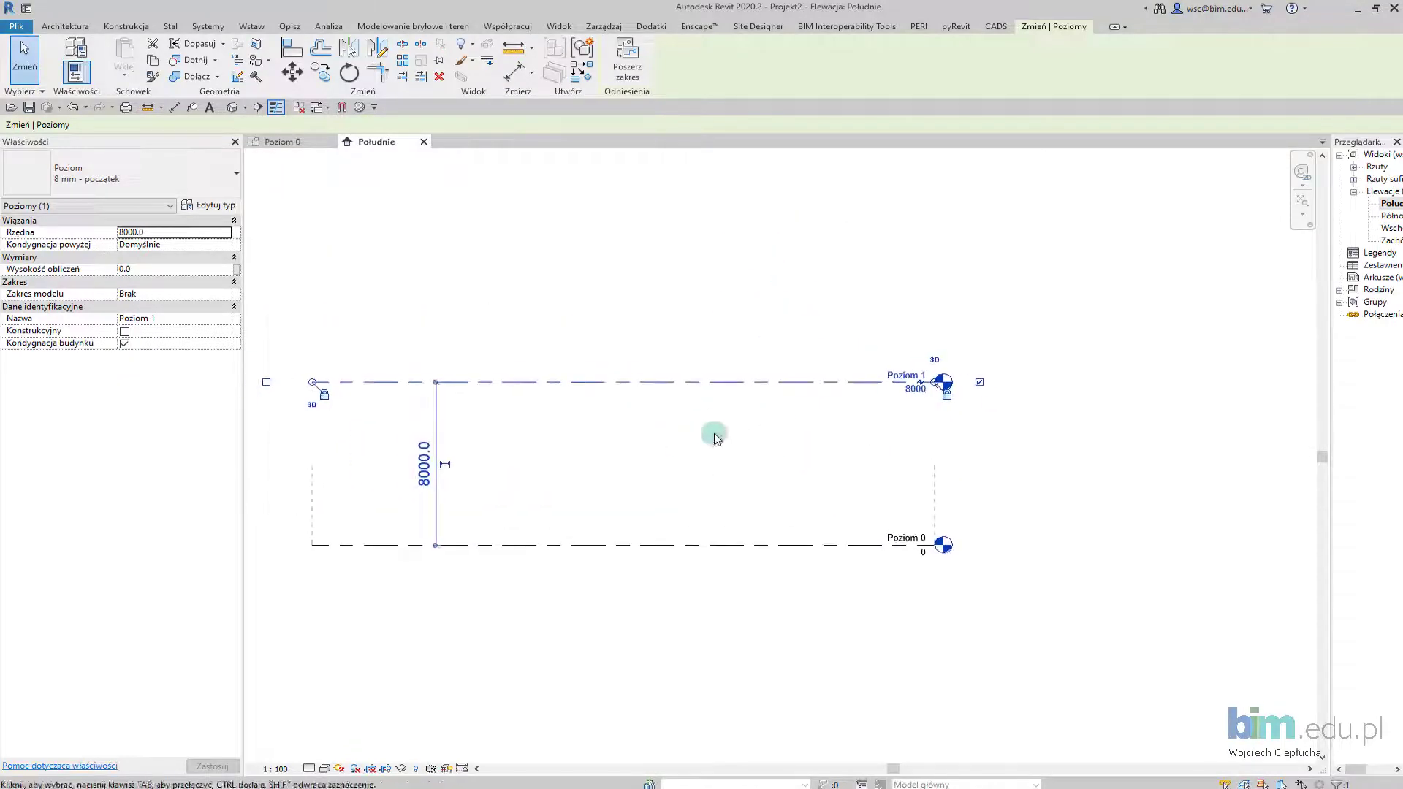
{"action": "scroll", "coordinate": [714, 432], "scroll_direction": "up", "scroll_amount": 1}
{"action": "left_click", "coordinate": [723, 426]}
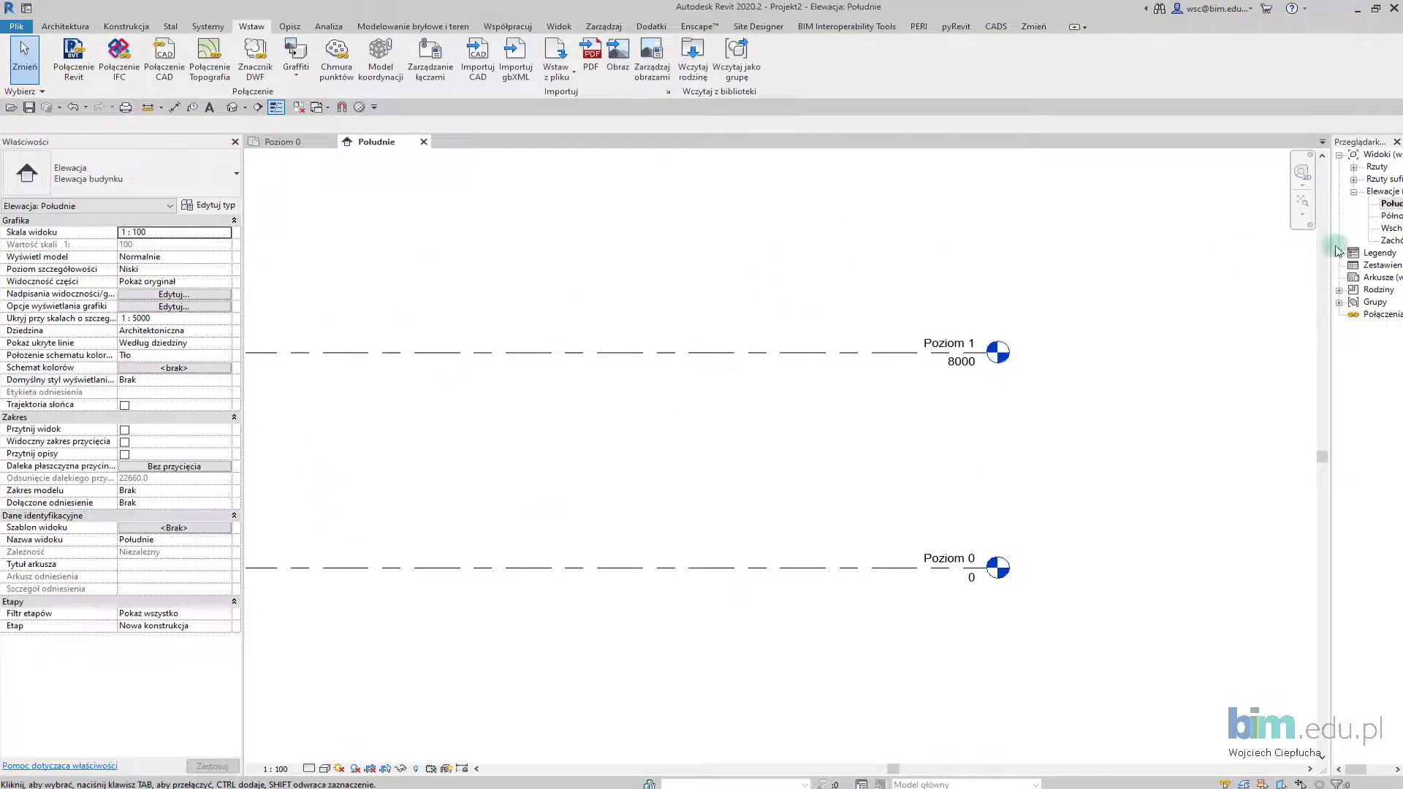
Step: Widen the project browser and open the Poziom 0 floor plan
{"action": "left_click", "coordinate": [1354, 167]}
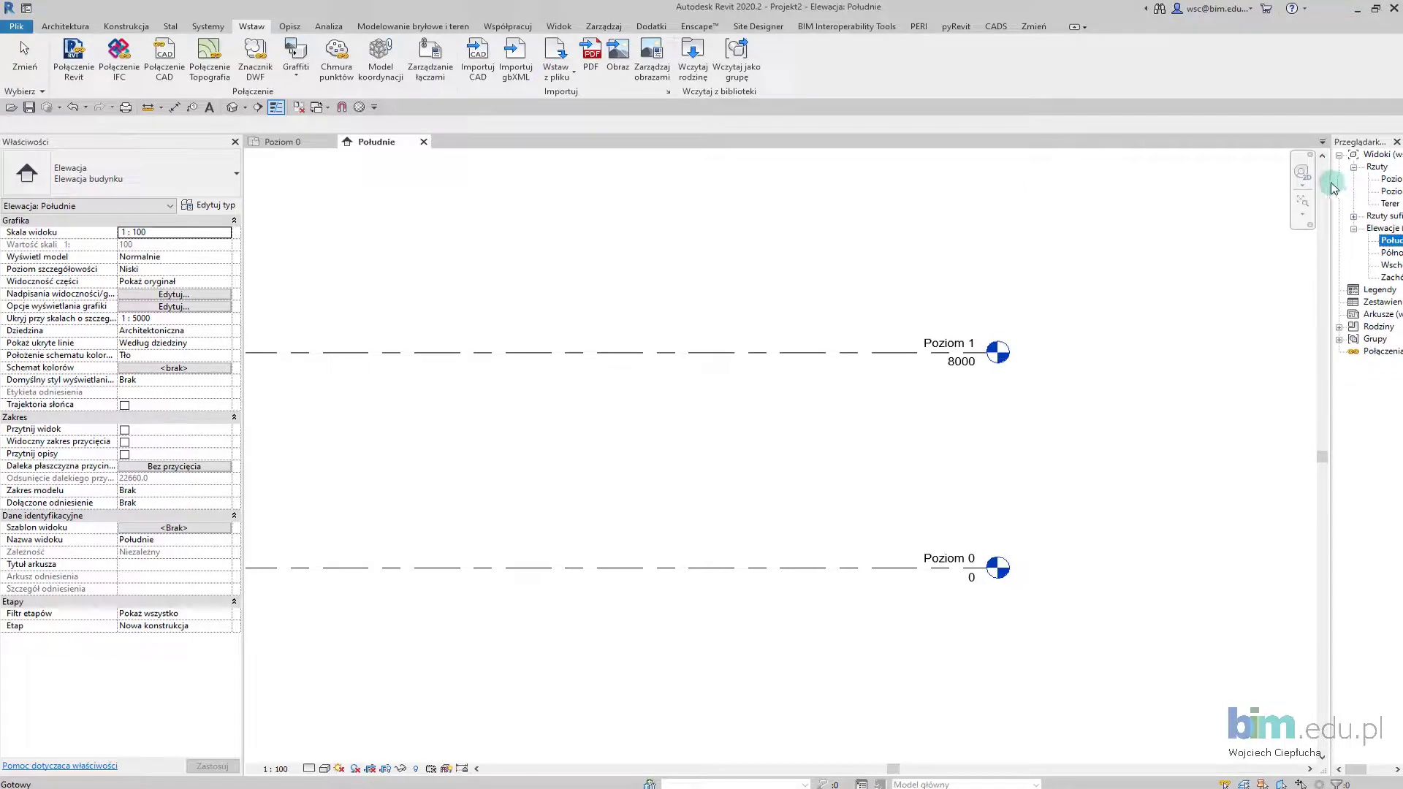
{"action": "left_click_drag", "start_coordinate": [1331, 187], "coordinate": [1187, 187]}
{"action": "double_click", "coordinate": [1254, 178]}
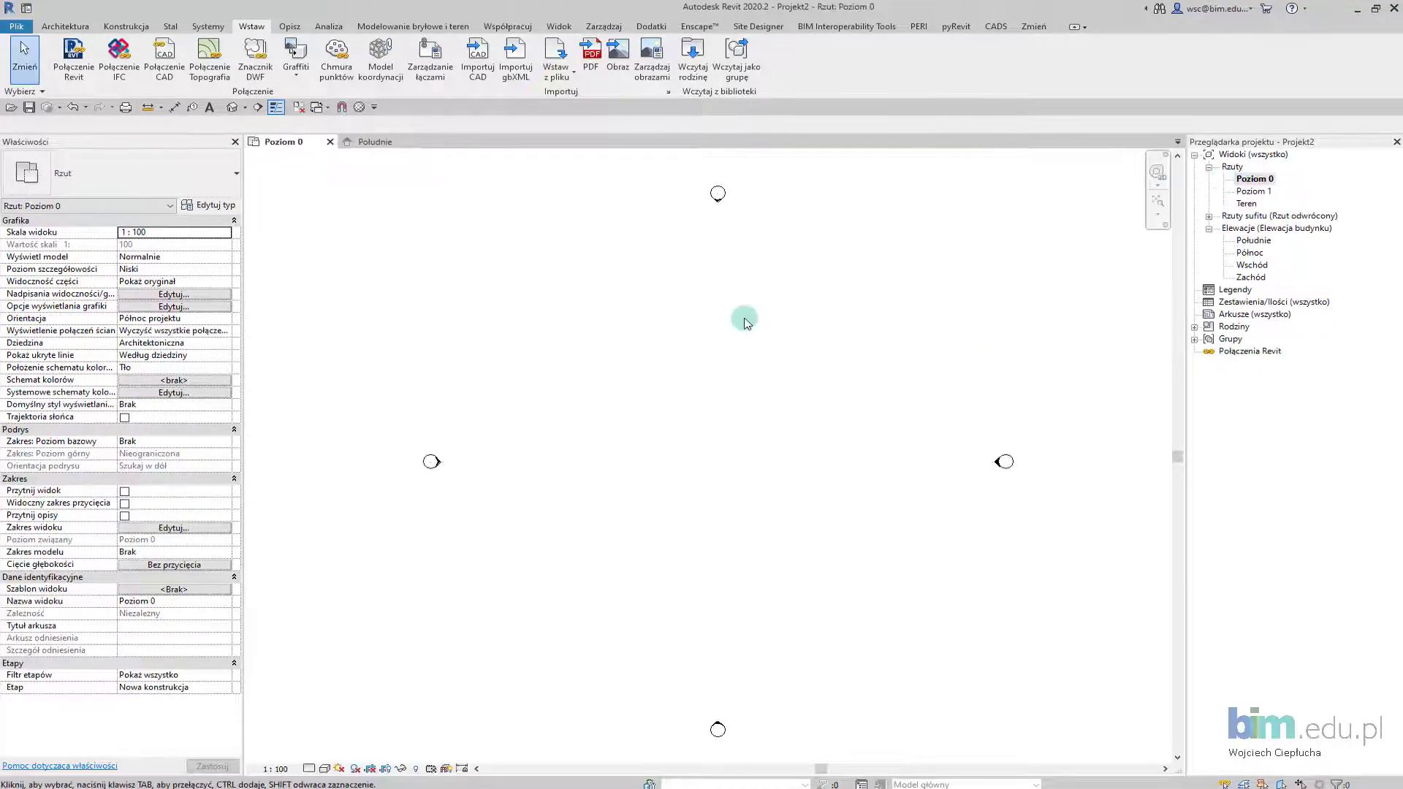
Step: Link MAPA2.dwg, dismiss the extents warnings and place the map in the Poziom 0 plan
{"action": "left_click", "coordinate": [165, 58]}
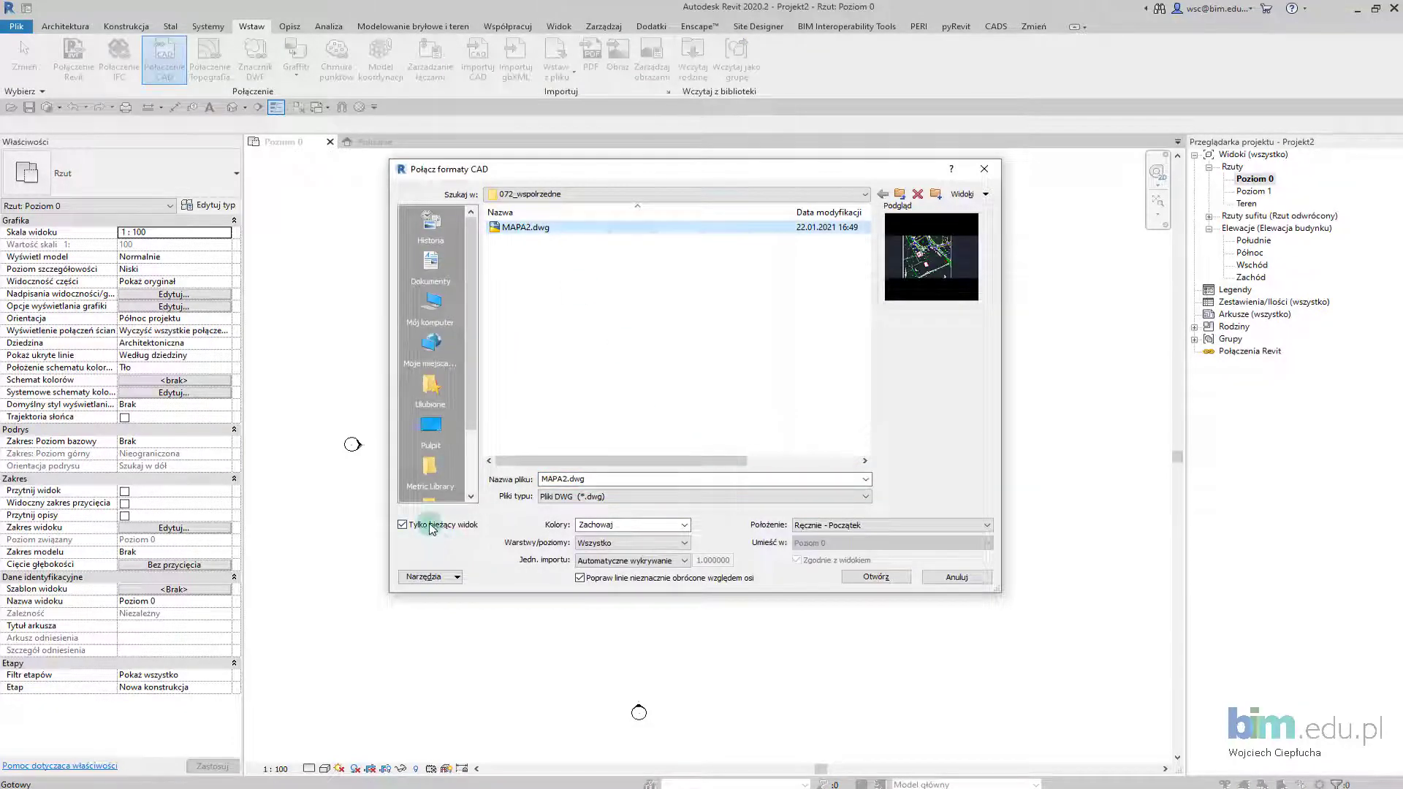
{"action": "left_click", "coordinate": [870, 526]}
{"action": "left_click", "coordinate": [874, 582]}
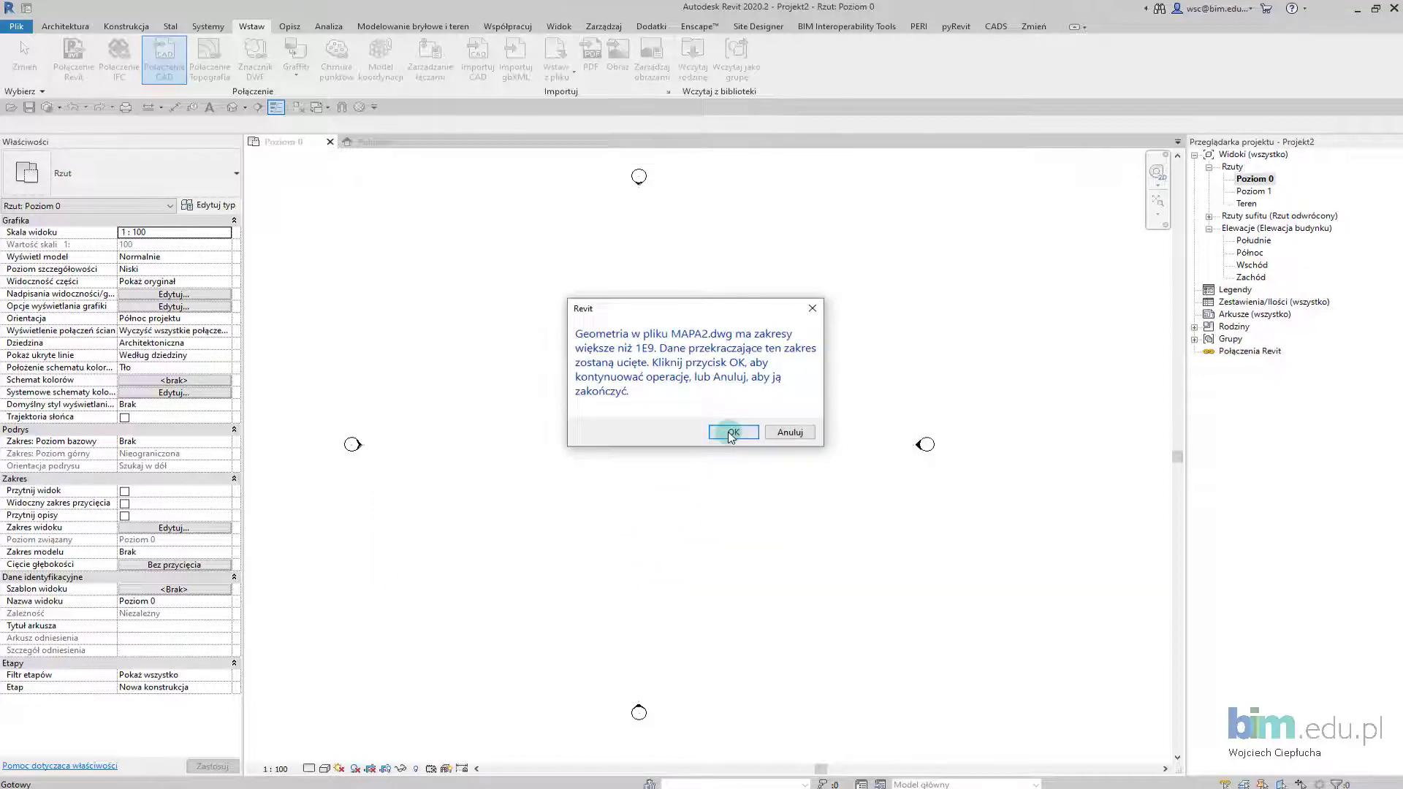
{"action": "left_click", "coordinate": [730, 433]}
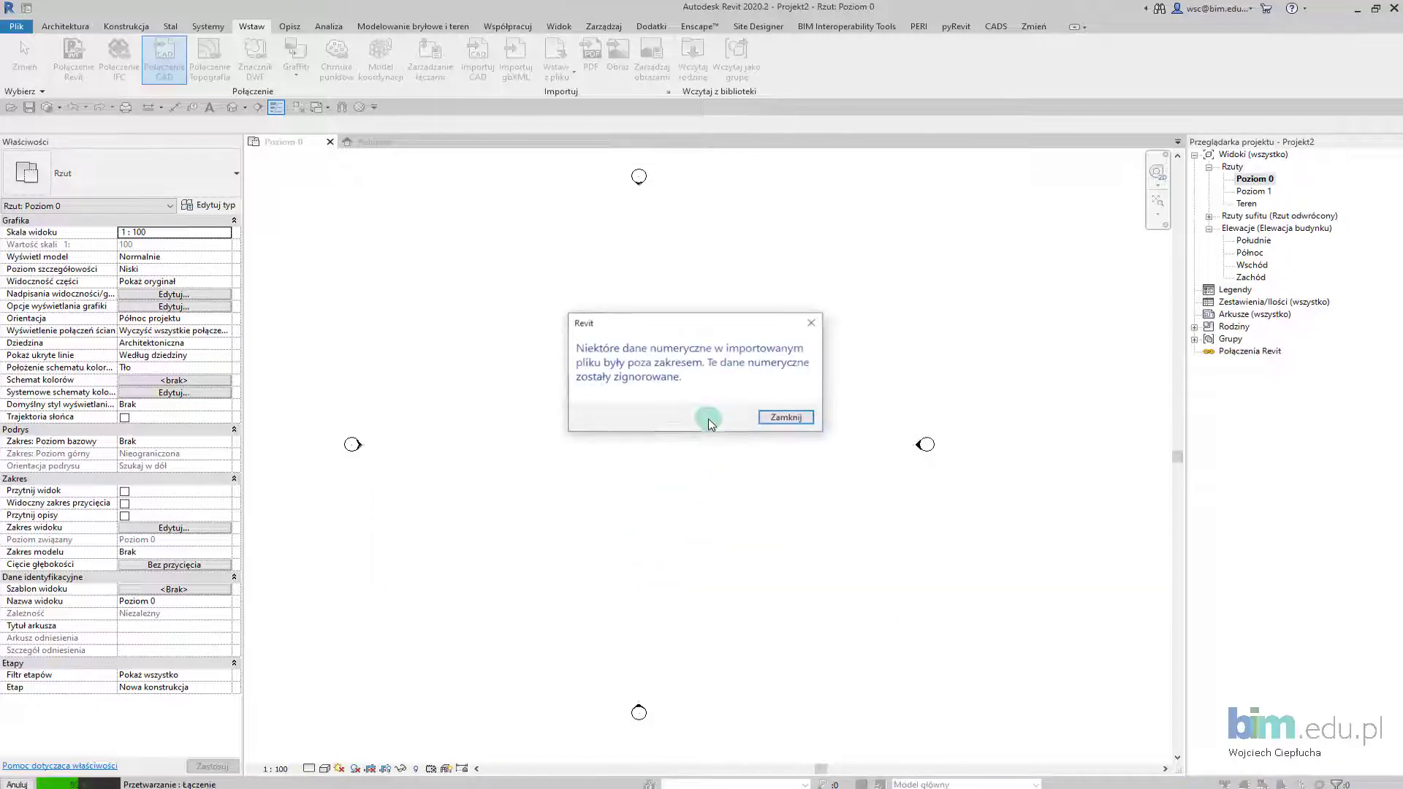
{"action": "left_click", "coordinate": [786, 417]}
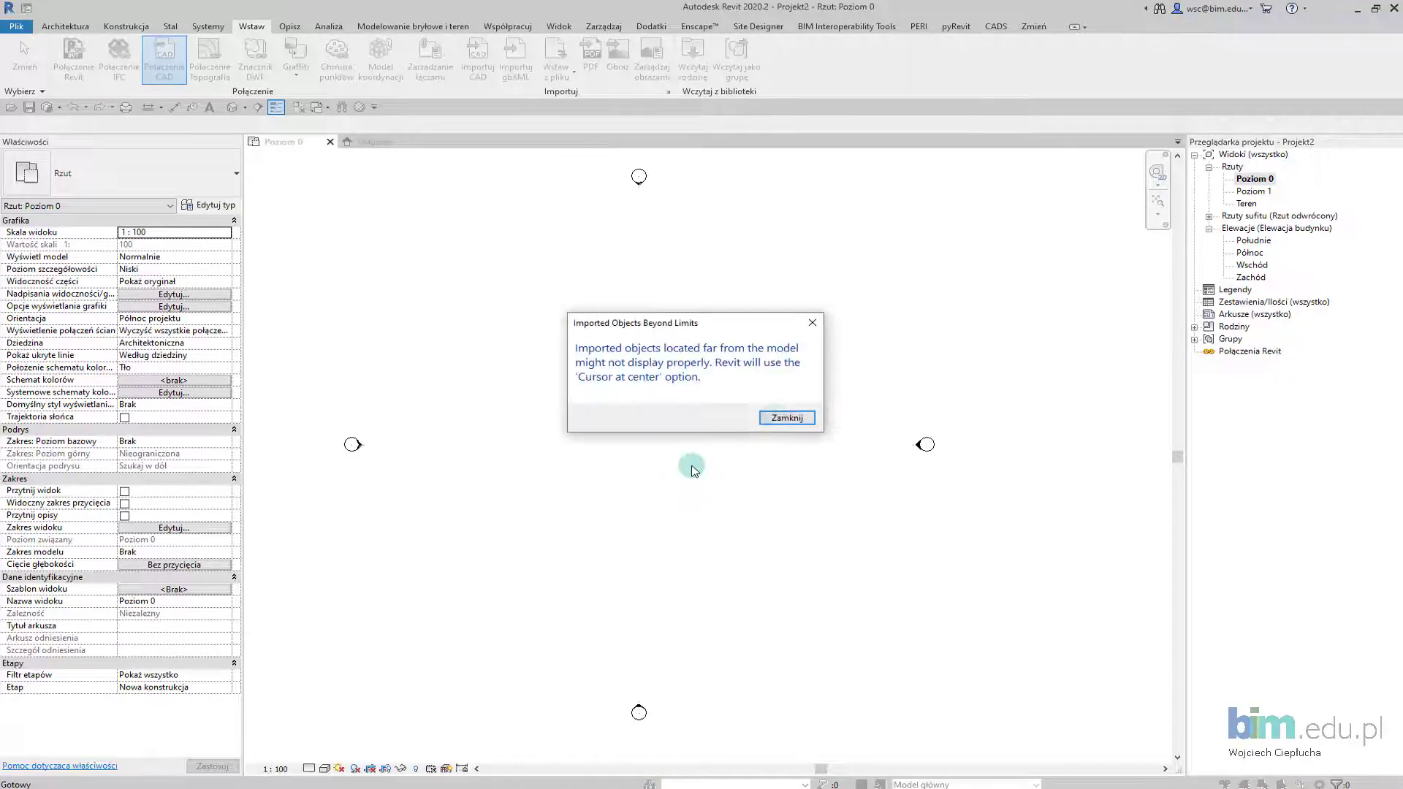
{"action": "left_click", "coordinate": [781, 422]}
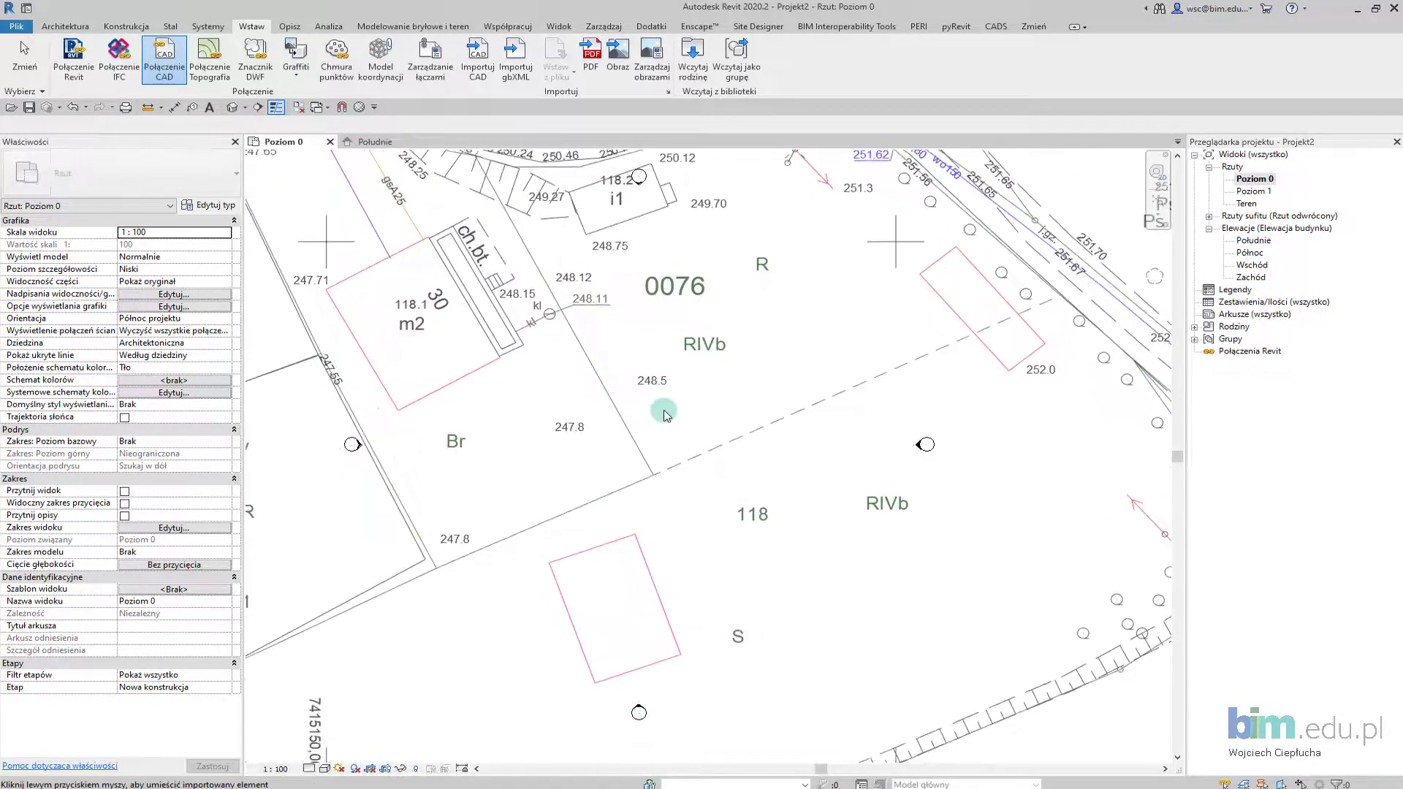
{"action": "left_click", "coordinate": [695, 426]}
{"action": "scroll", "coordinate": [695, 426], "scroll_direction": "down", "scroll_amount": 2}
{"action": "scroll", "coordinate": [700, 427], "scroll_direction": "down", "scroll_amount": 2}
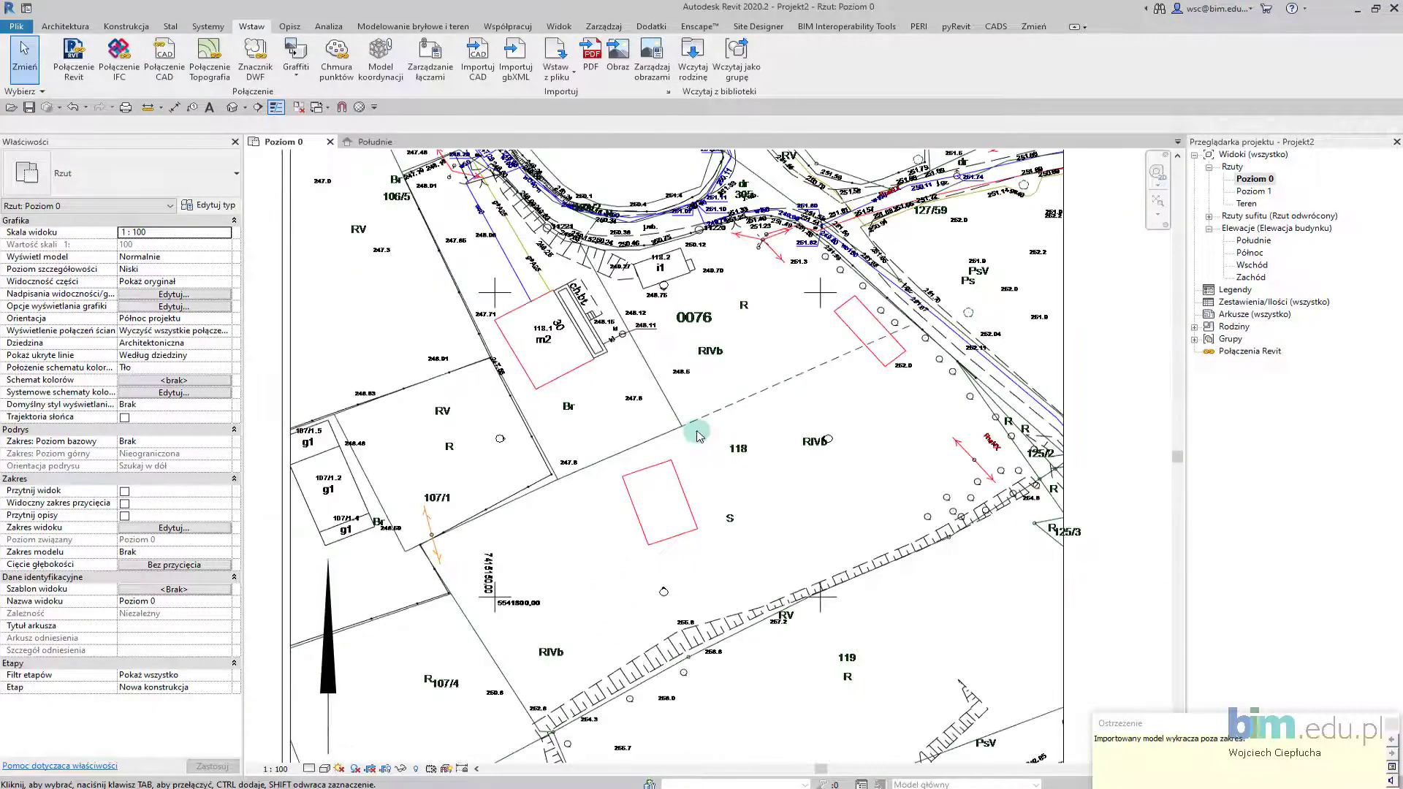
{"action": "scroll", "coordinate": [703, 427], "scroll_direction": "up", "scroll_amount": 3}
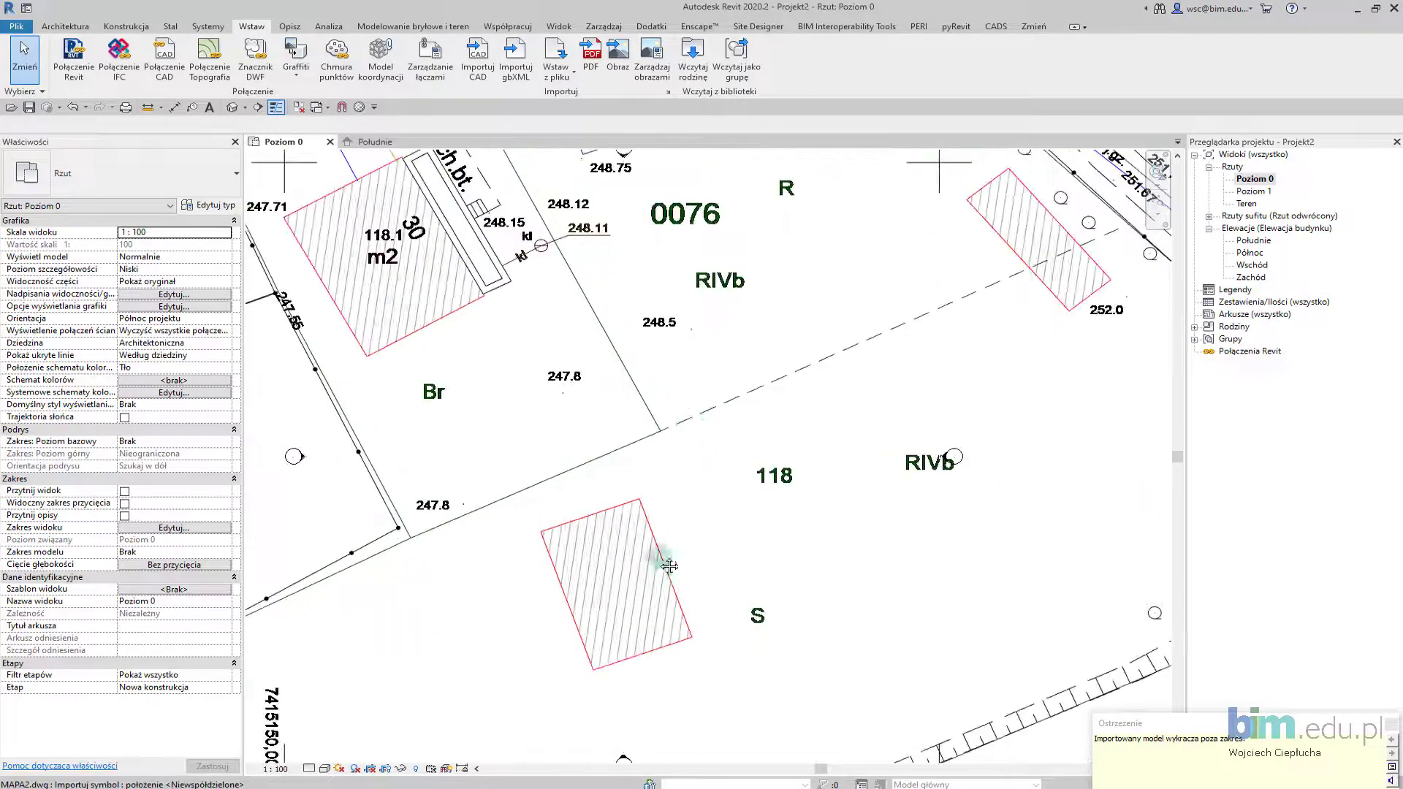
Step: Draw a vertical reference plane (RP) up from the hatched building's bottom corner
{"action": "middle_click_drag", "start_coordinate": [661, 559], "coordinate": [751, 634]}
{"action": "middle_click_drag", "start_coordinate": [510, 318], "coordinate": [505, 311]}
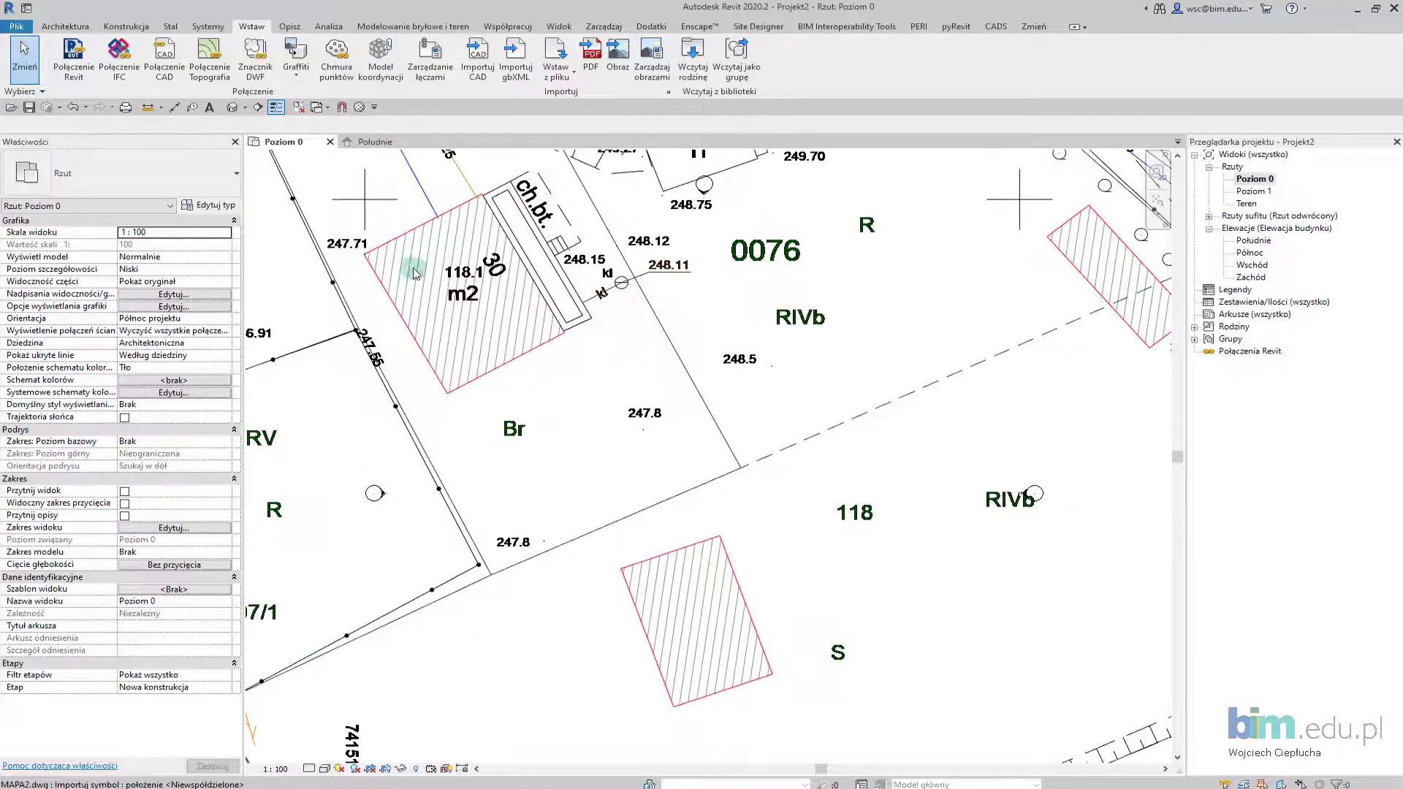
{"action": "middle_click_drag", "start_coordinate": [639, 494], "coordinate": [594, 329]}
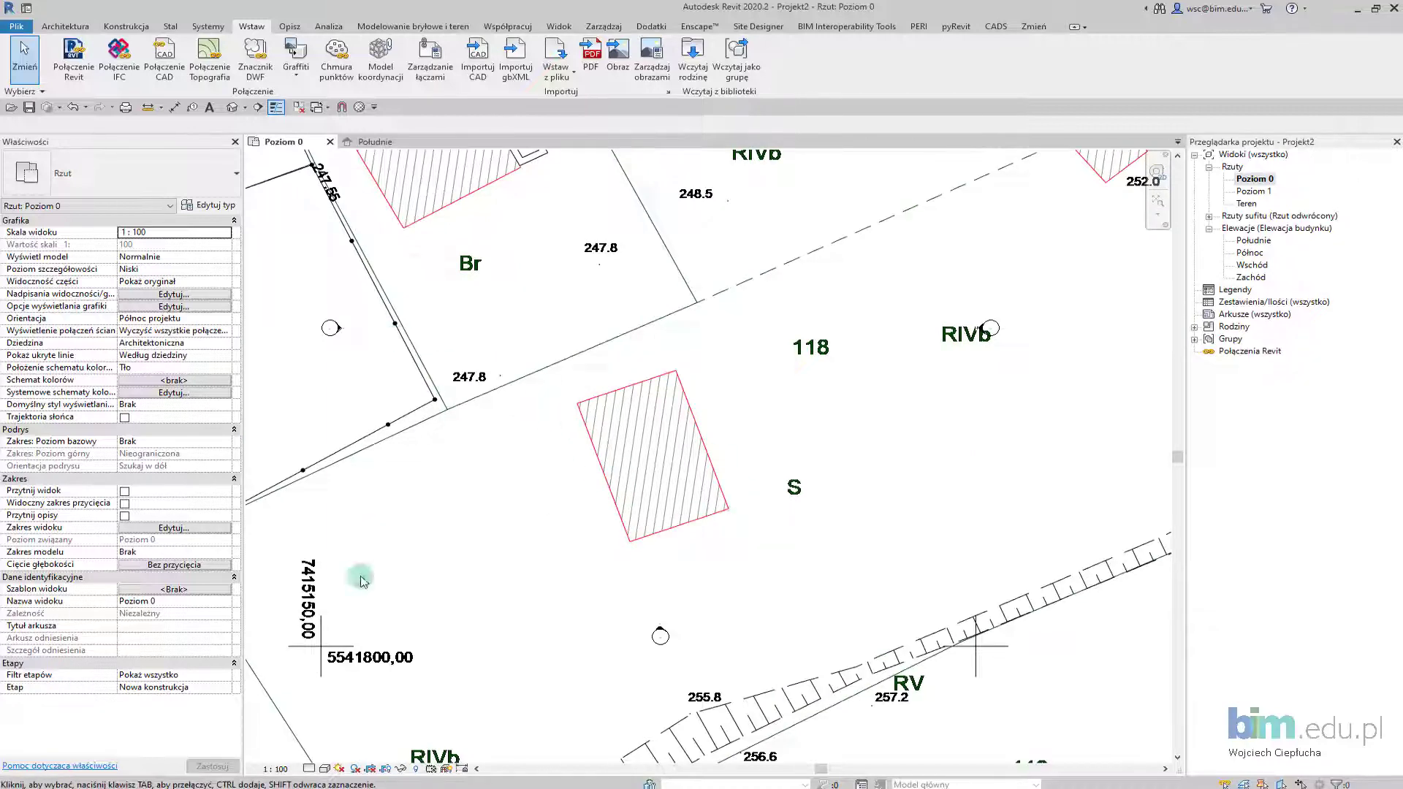
{"action": "scroll", "coordinate": [636, 497], "scroll_direction": "up", "scroll_amount": 2}
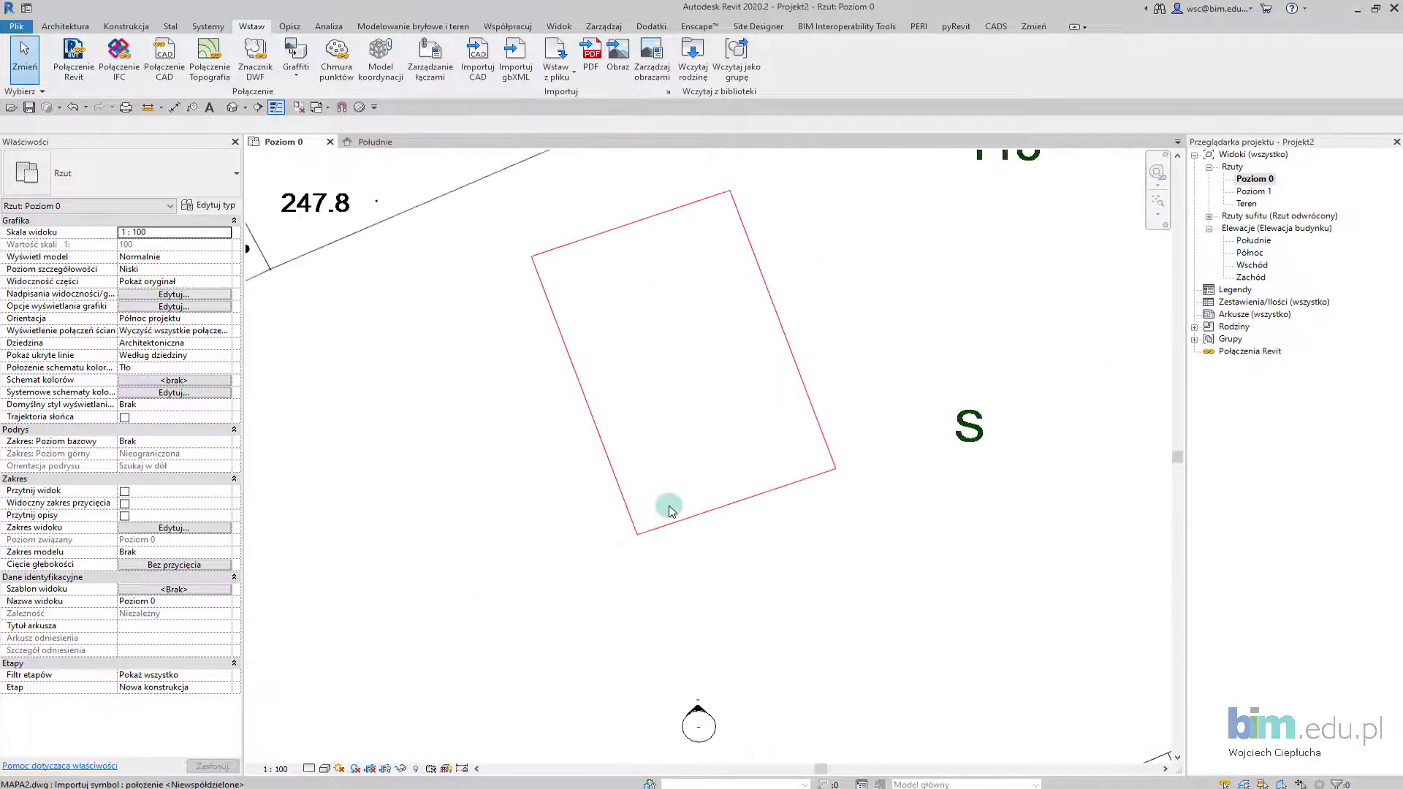
{"action": "scroll", "coordinate": [646, 535], "scroll_direction": "up", "scroll_amount": 2}
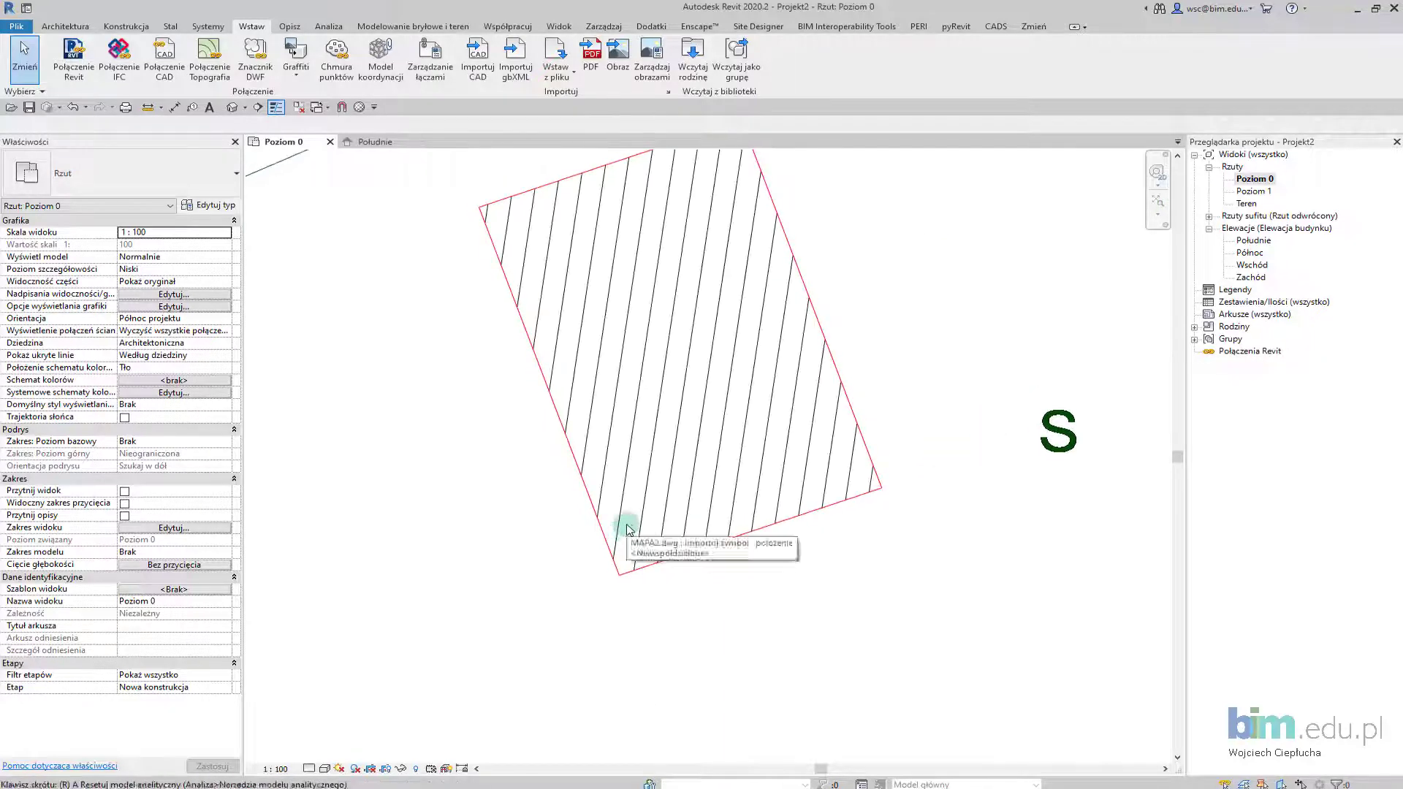
{"action": "key", "text": "r"}
{"action": "key", "text": "p"}
{"action": "left_click", "coordinate": [619, 575]}
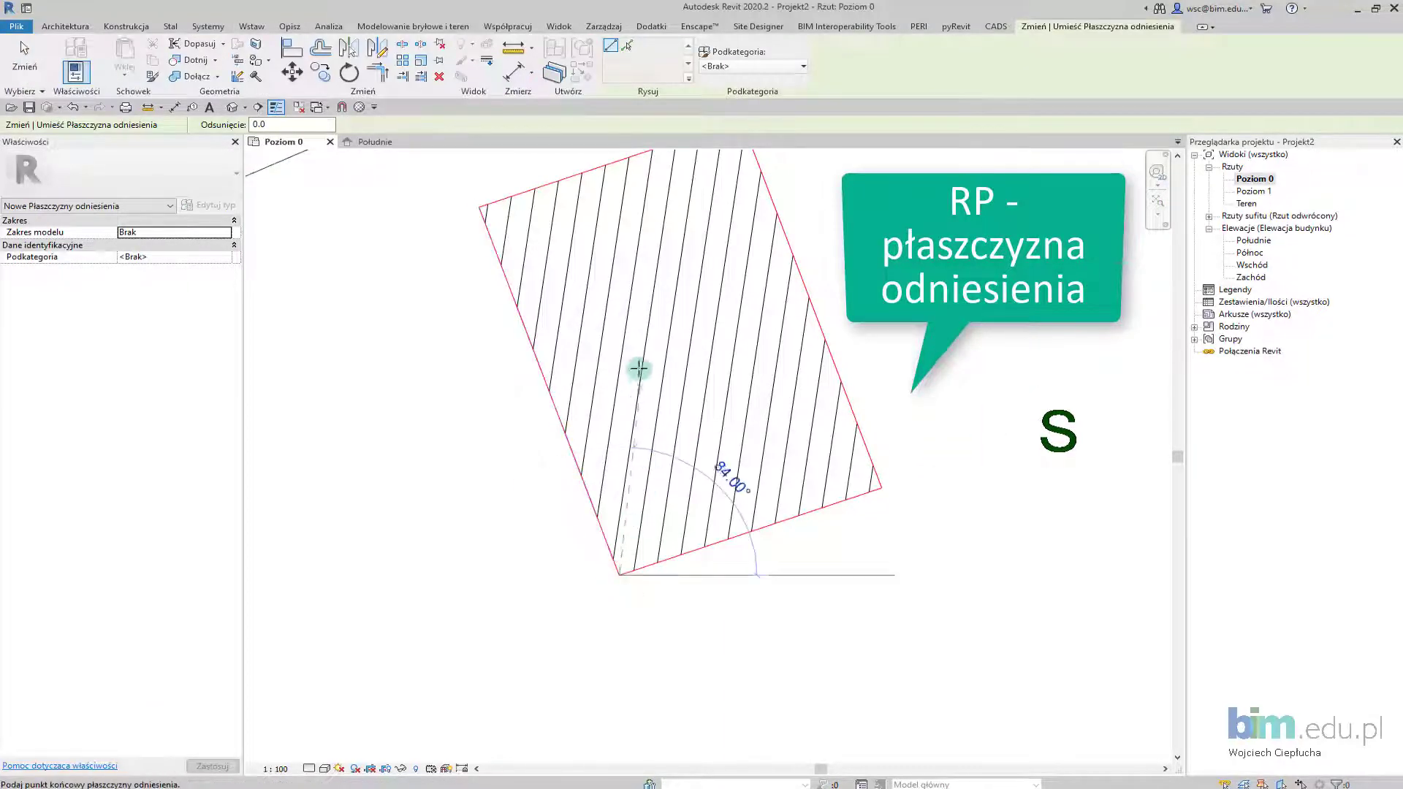
{"action": "left_click", "coordinate": [619, 274]}
{"action": "key", "text": "Escape"}
{"action": "key", "text": "Escape"}
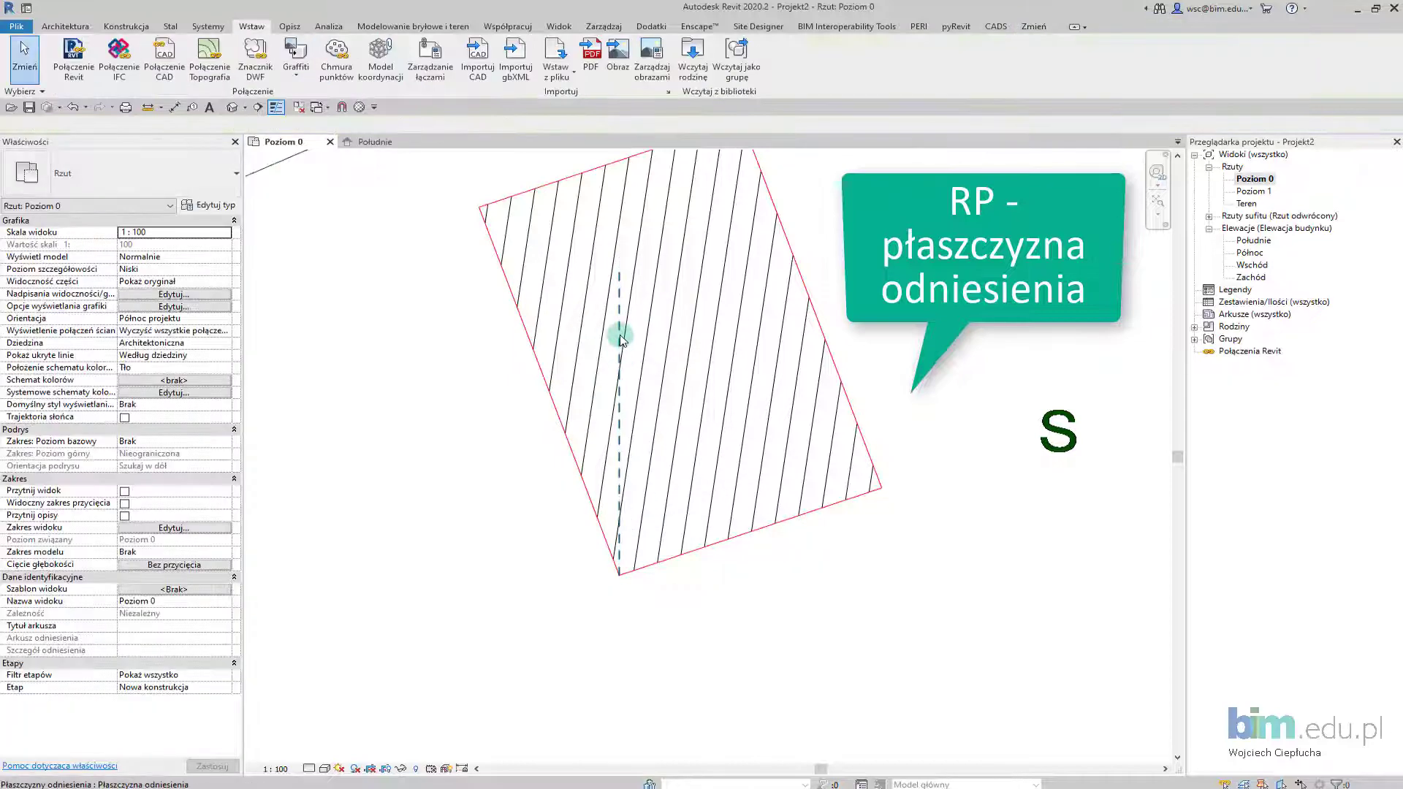
{"action": "left_click", "coordinate": [620, 336]}
Step: Select the whole imported MAPA2.dwg map and pan around the hatched building
{"action": "scroll", "coordinate": [636, 577], "scroll_direction": "down", "scroll_amount": 3}
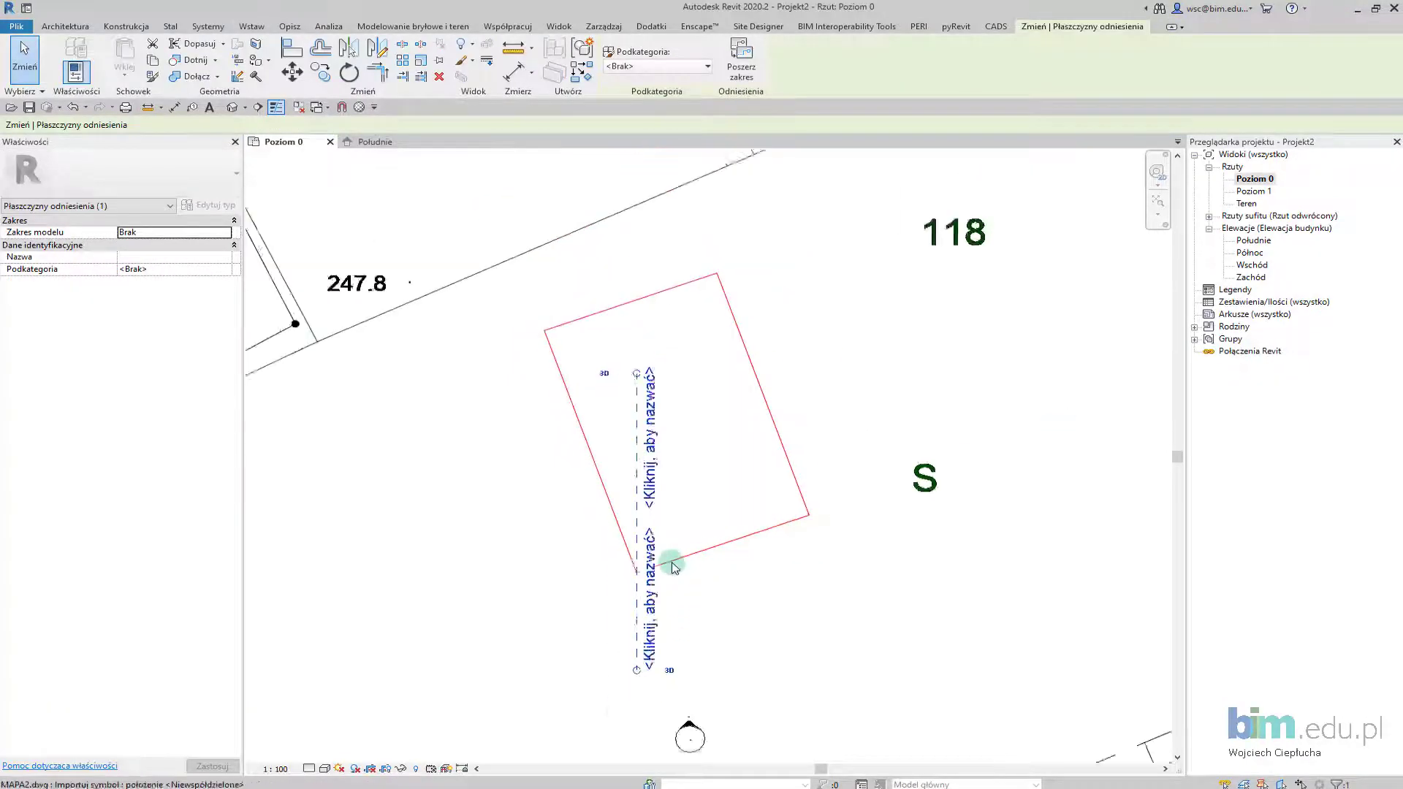
{"action": "key", "text": "Escape"}
{"action": "left_click", "coordinate": [641, 570]}
{"action": "scroll", "coordinate": [637, 572], "scroll_direction": "up", "scroll_amount": 3}
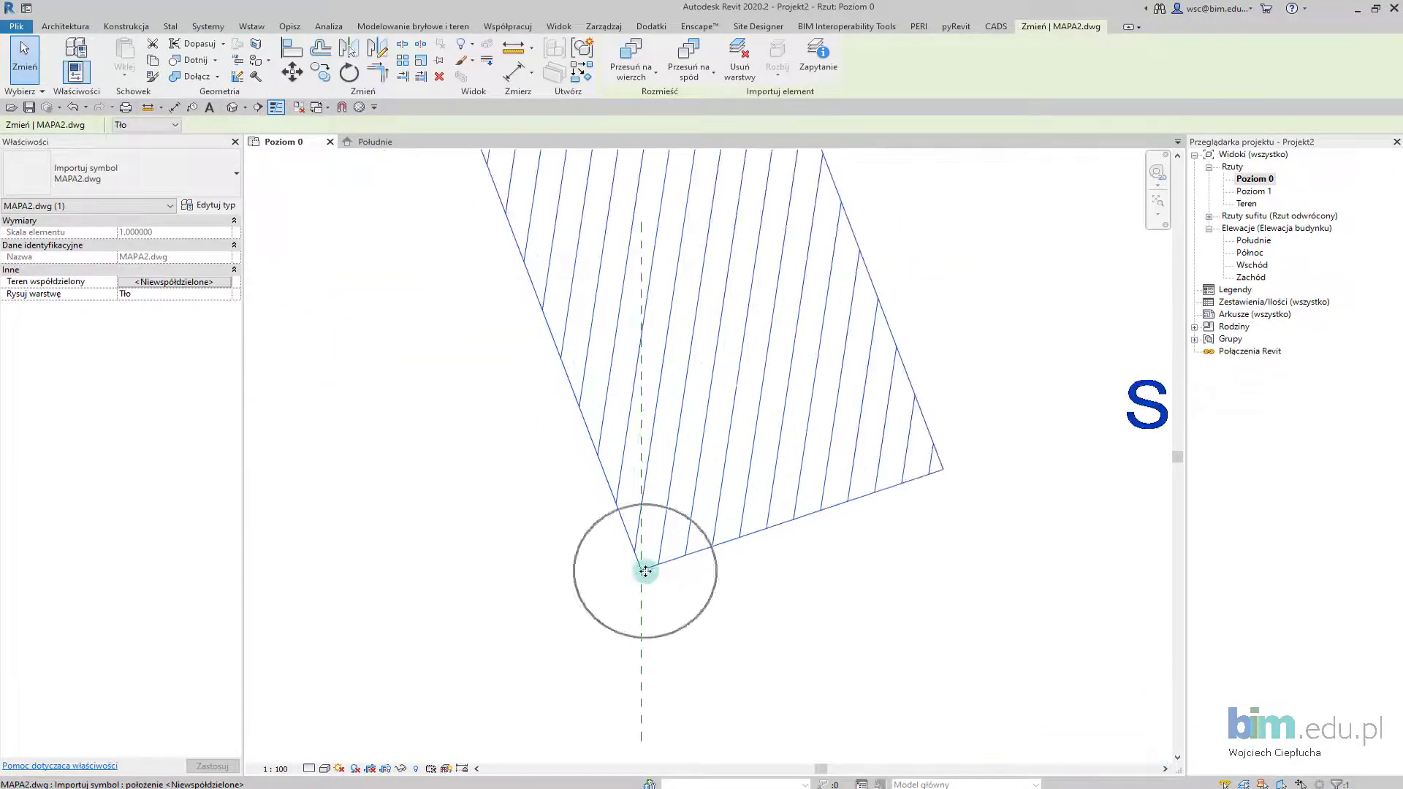
{"action": "scroll", "coordinate": [646, 571], "scroll_direction": "down", "scroll_amount": 3}
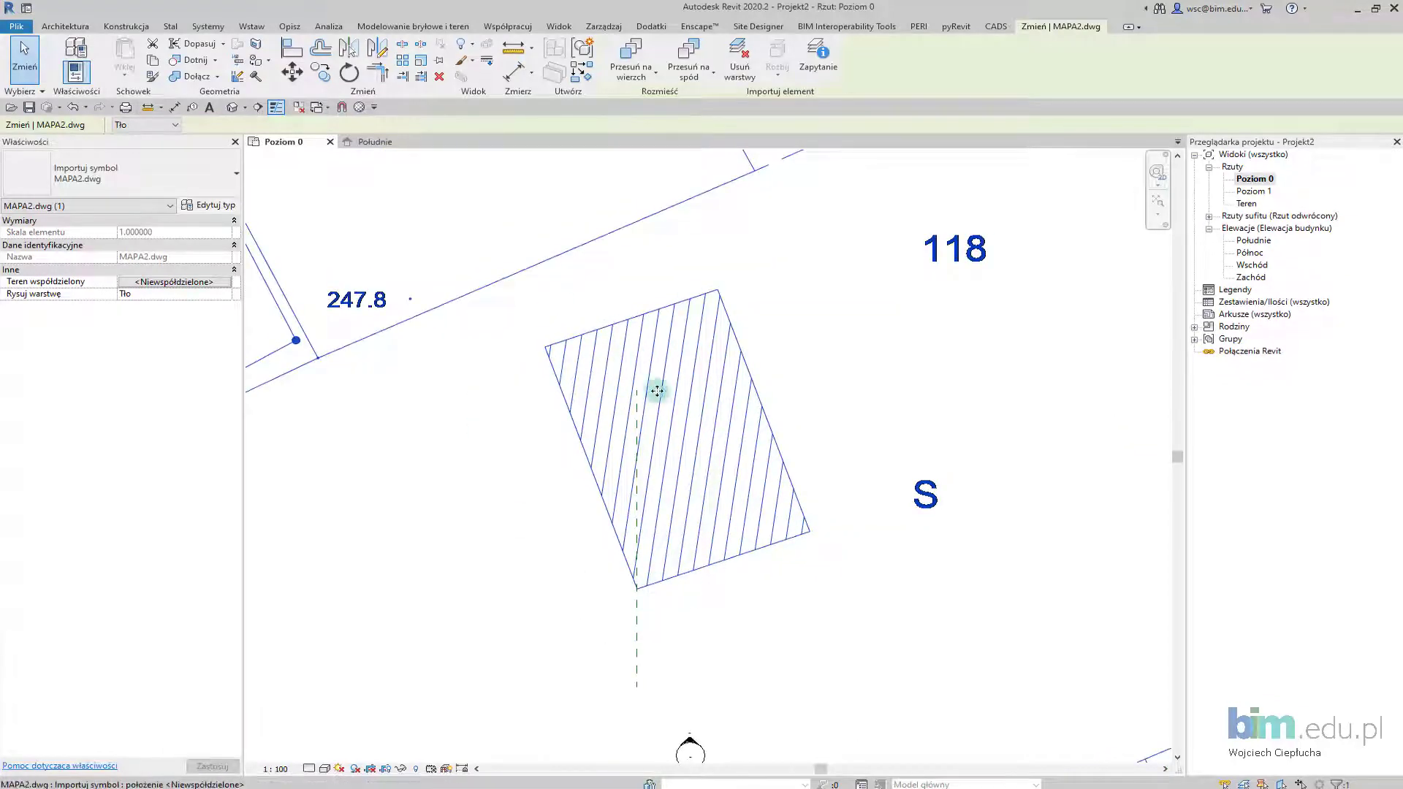
{"action": "middle_click_drag", "start_coordinate": [713, 371], "coordinate": [703, 368]}
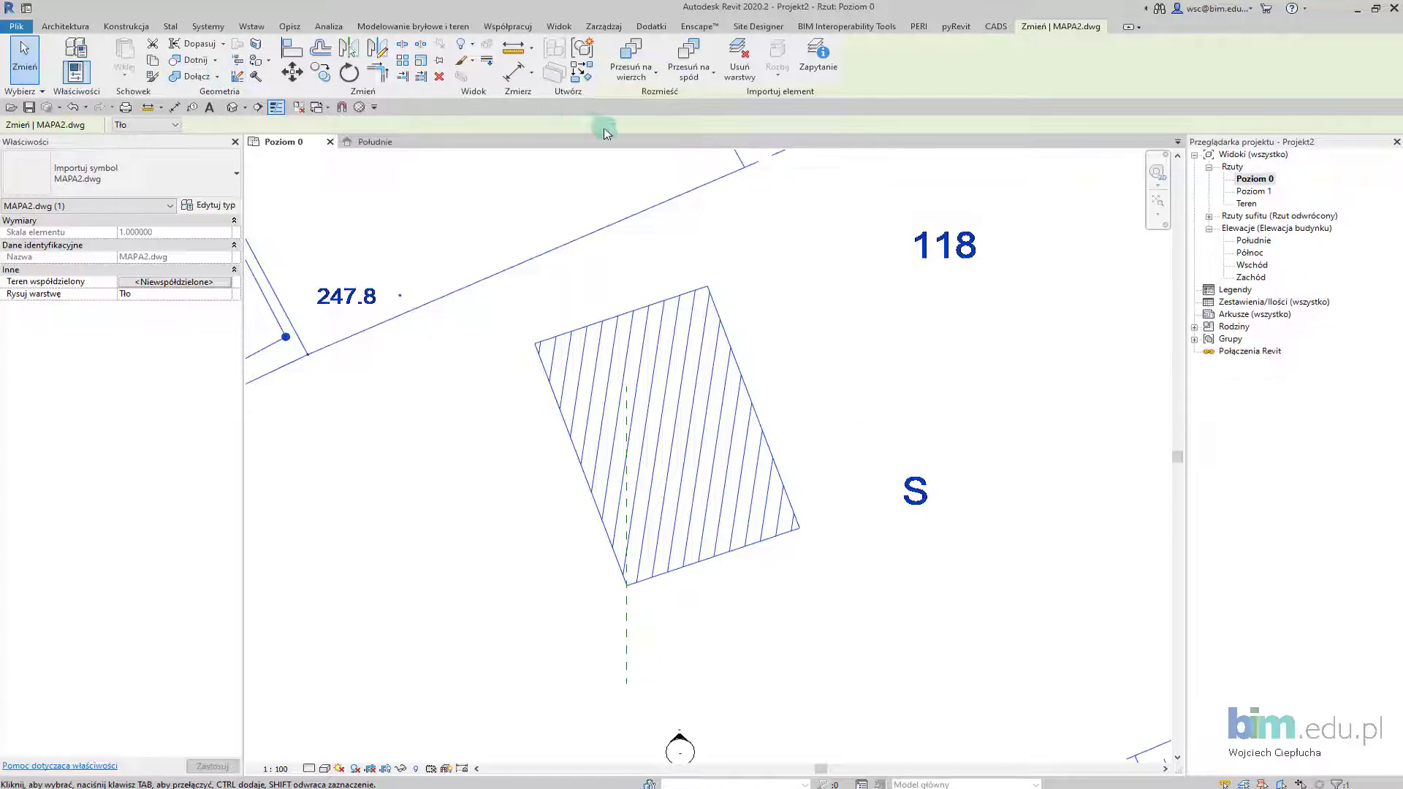
{"action": "middle_click_drag", "start_coordinate": [688, 244], "coordinate": [674, 259]}
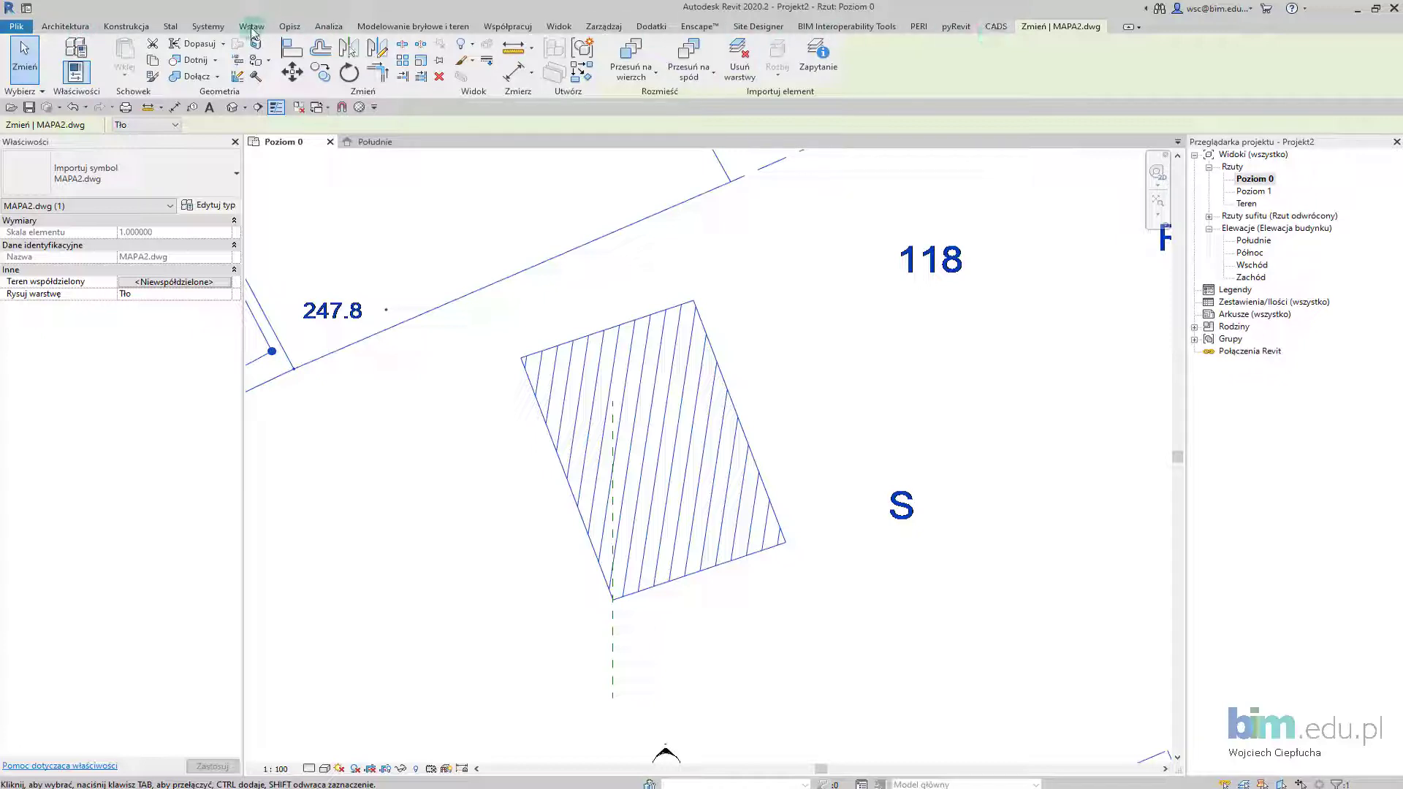
Step: Rotate the map 19.60° about the building's bottom corner, aligning its left edge to the reference plane
{"action": "left_click", "coordinate": [351, 73]}
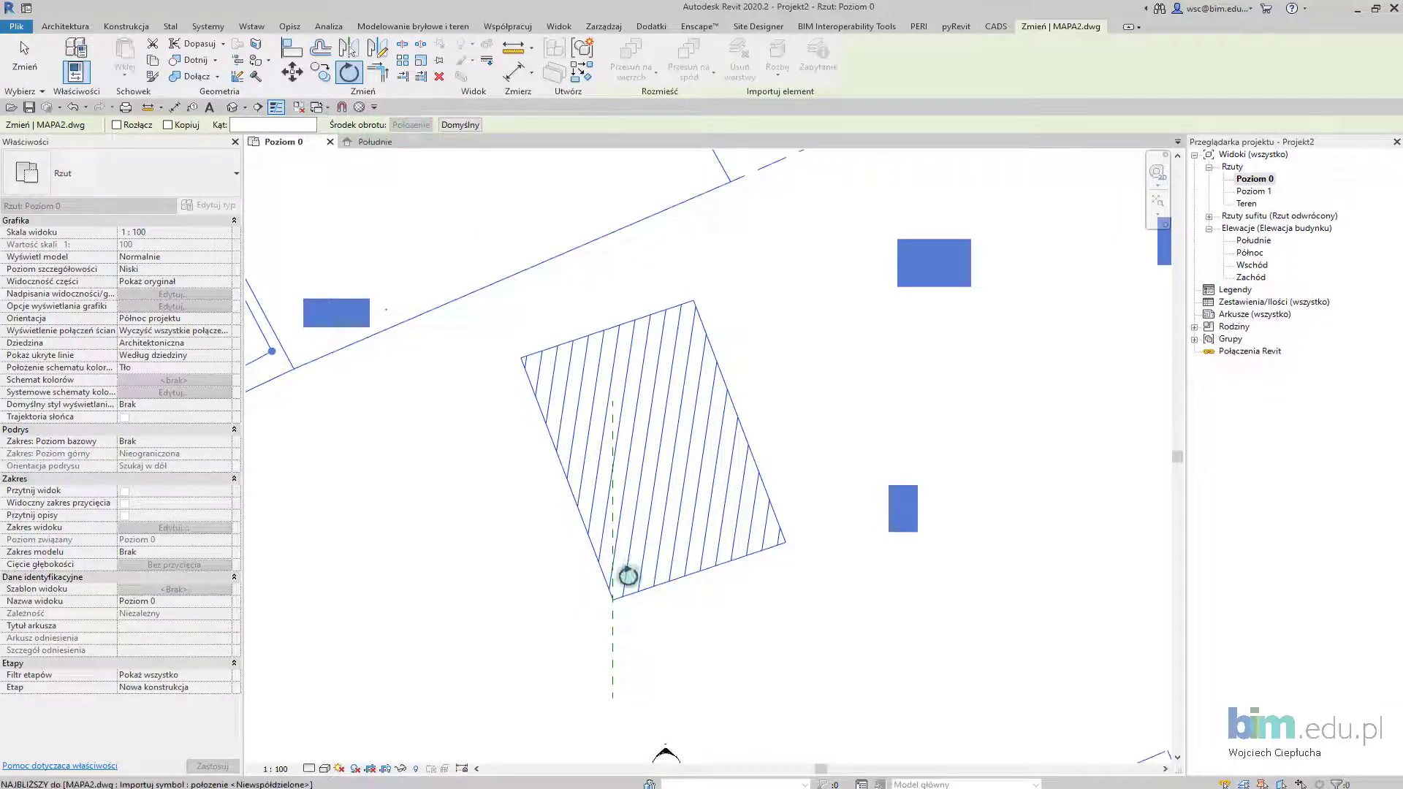
{"action": "left_click", "coordinate": [616, 597]}
{"action": "scroll", "coordinate": [614, 600], "scroll_direction": "up", "scroll_amount": 2}
{"action": "scroll", "coordinate": [614, 601], "scroll_direction": "up", "scroll_amount": 2}
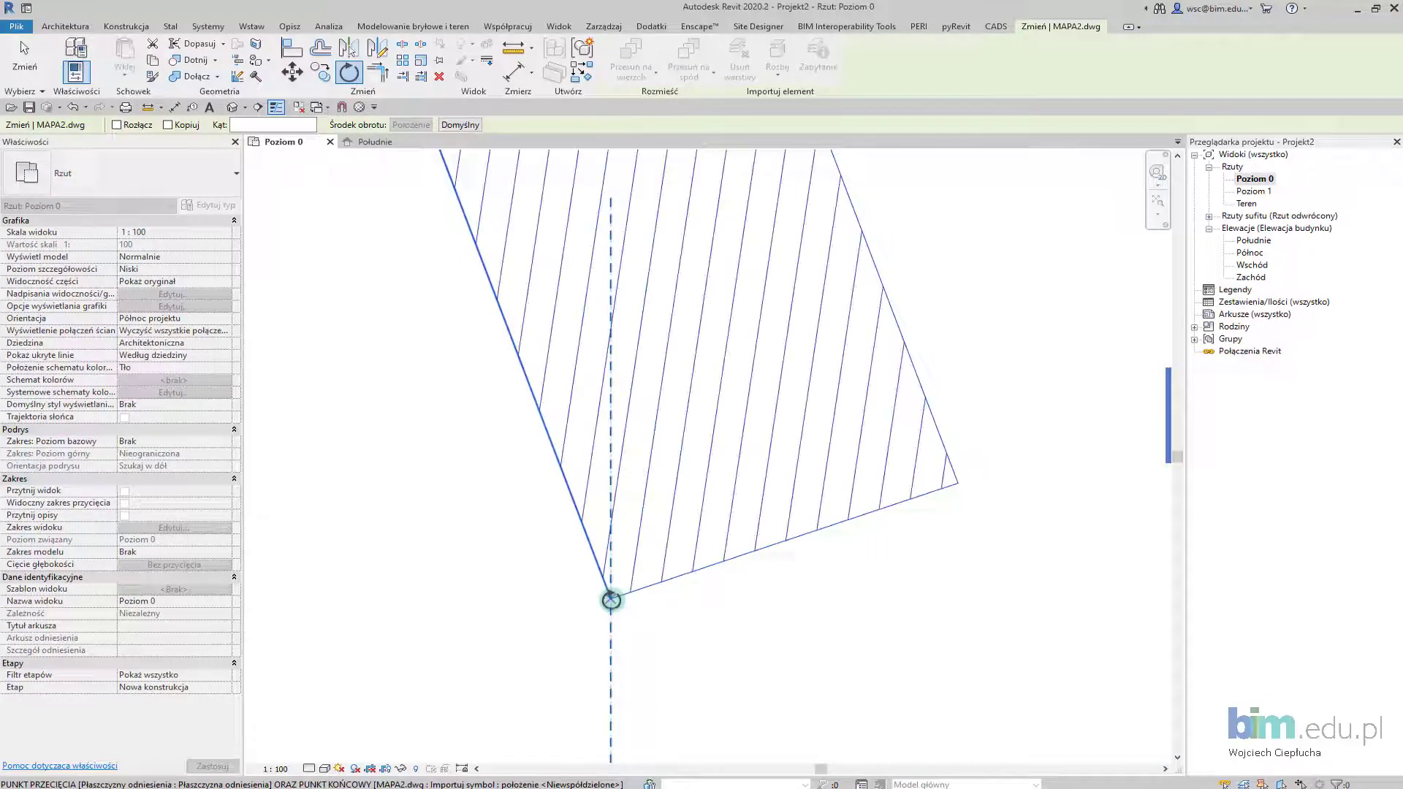
{"action": "scroll", "coordinate": [661, 544], "scroll_direction": "down", "scroll_amount": 1}
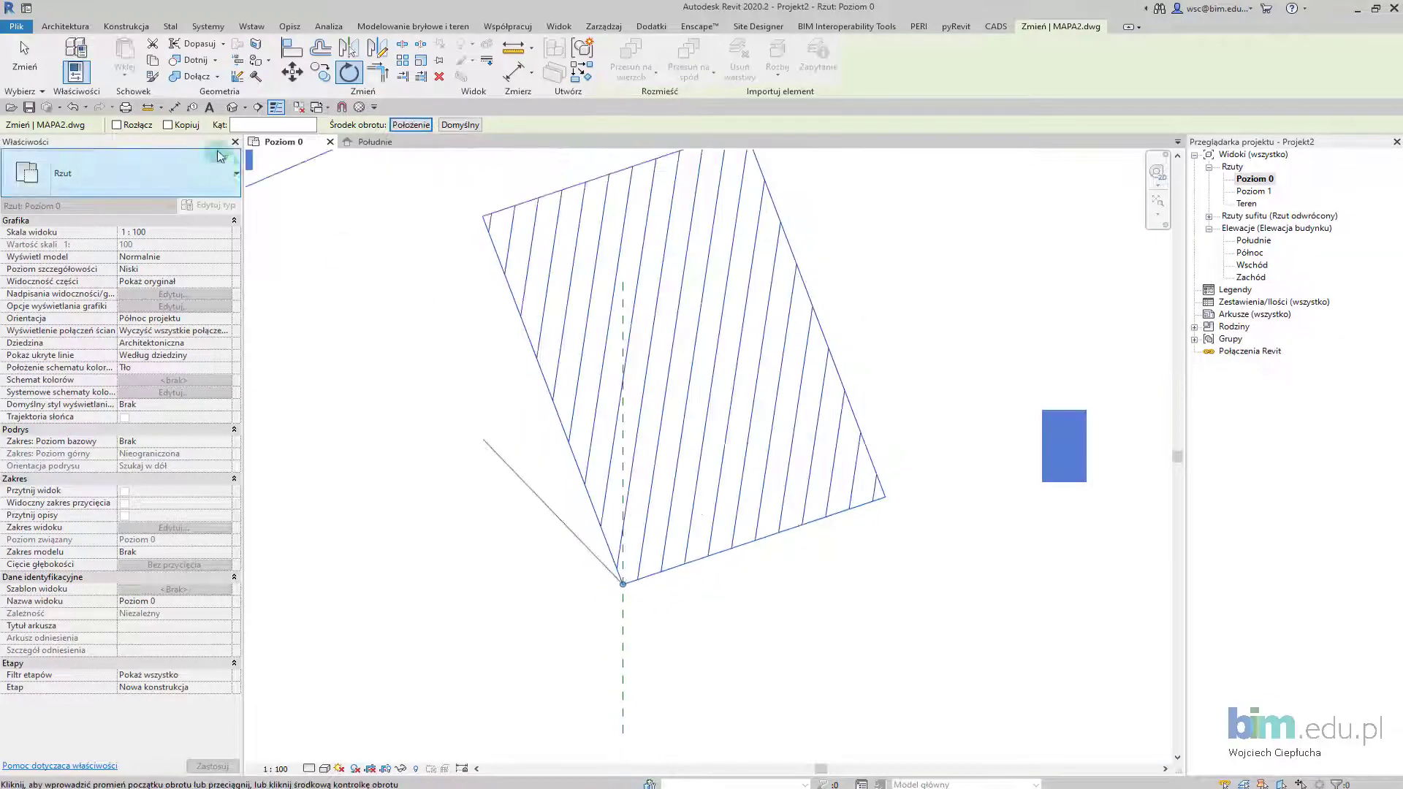
{"action": "left_click", "coordinate": [571, 453]}
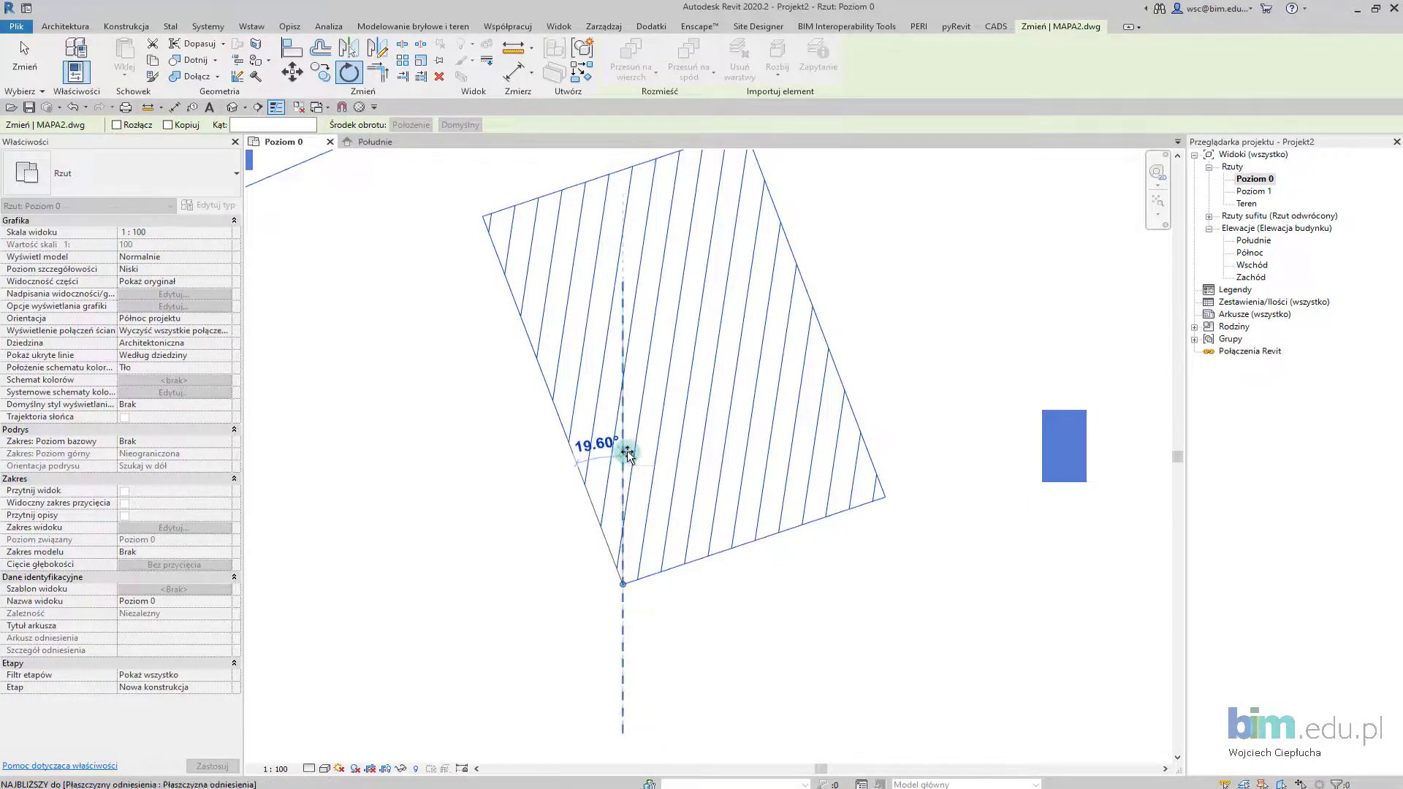
{"action": "scroll", "coordinate": [627, 453], "scroll_direction": "up", "scroll_amount": 1}
{"action": "scroll", "coordinate": [622, 456], "scroll_direction": "up", "scroll_amount": 2}
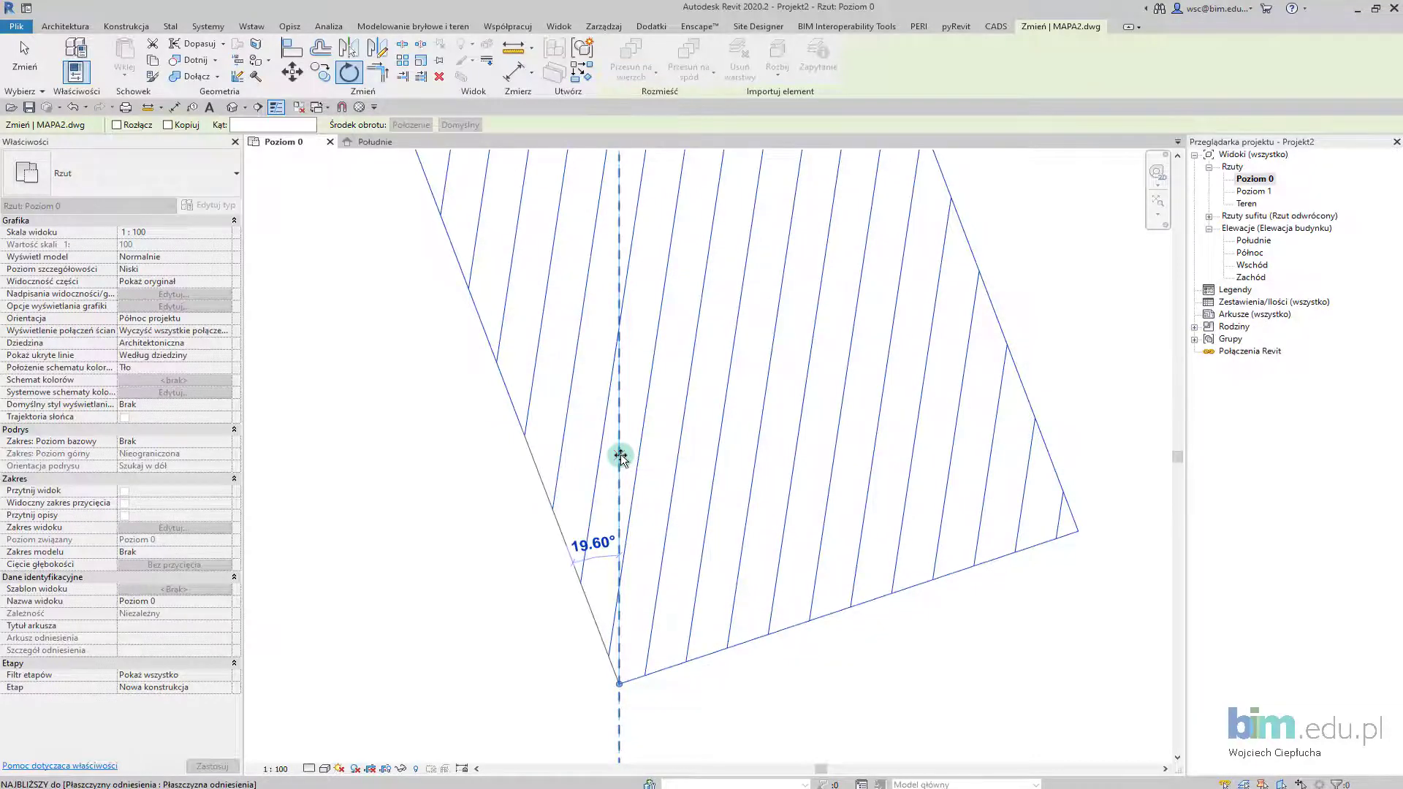
{"action": "left_click", "coordinate": [621, 456]}
{"action": "scroll", "coordinate": [659, 485], "scroll_direction": "down", "scroll_amount": 5}
{"action": "scroll", "coordinate": [650, 485], "scroll_direction": "down", "scroll_amount": 2}
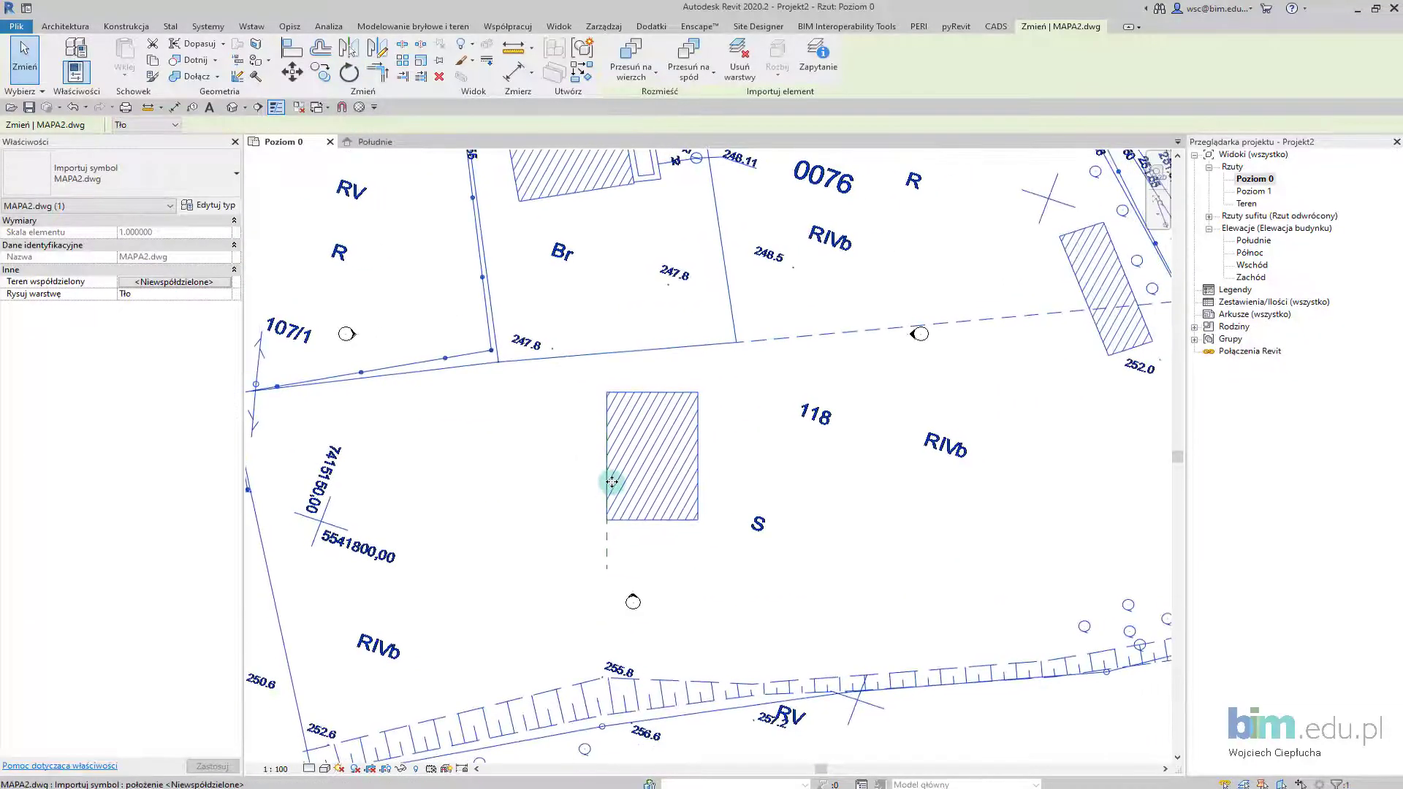
{"action": "left_click_drag", "start_coordinate": [612, 483], "coordinate": [581, 535]}
{"action": "left_click_drag", "start_coordinate": [596, 618], "coordinate": [589, 518]}
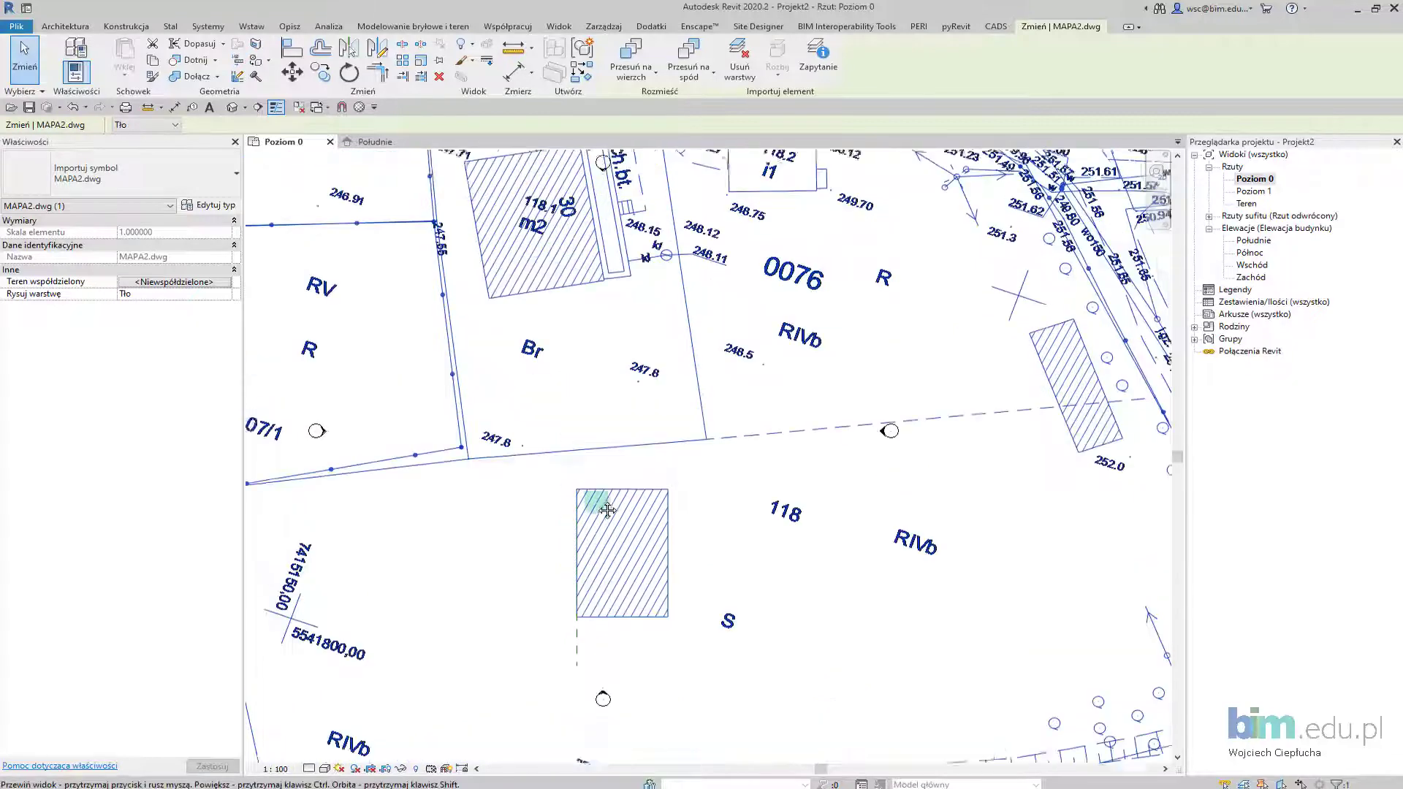
{"action": "scroll", "coordinate": [589, 516], "scroll_direction": "down", "scroll_amount": 3}
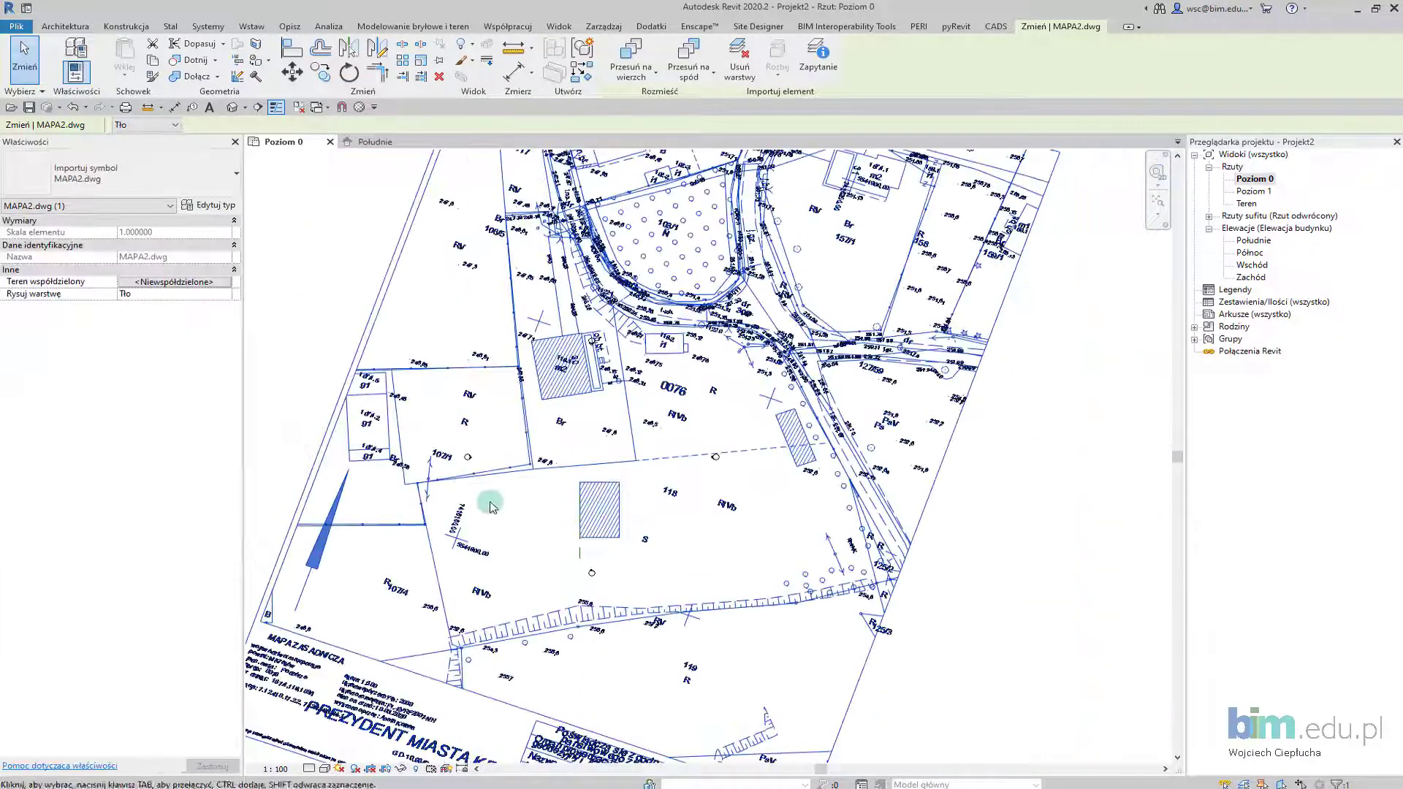
{"action": "left_click", "coordinate": [1003, 622]}
{"action": "scroll", "coordinate": [884, 584], "scroll_direction": "down", "scroll_amount": 1}
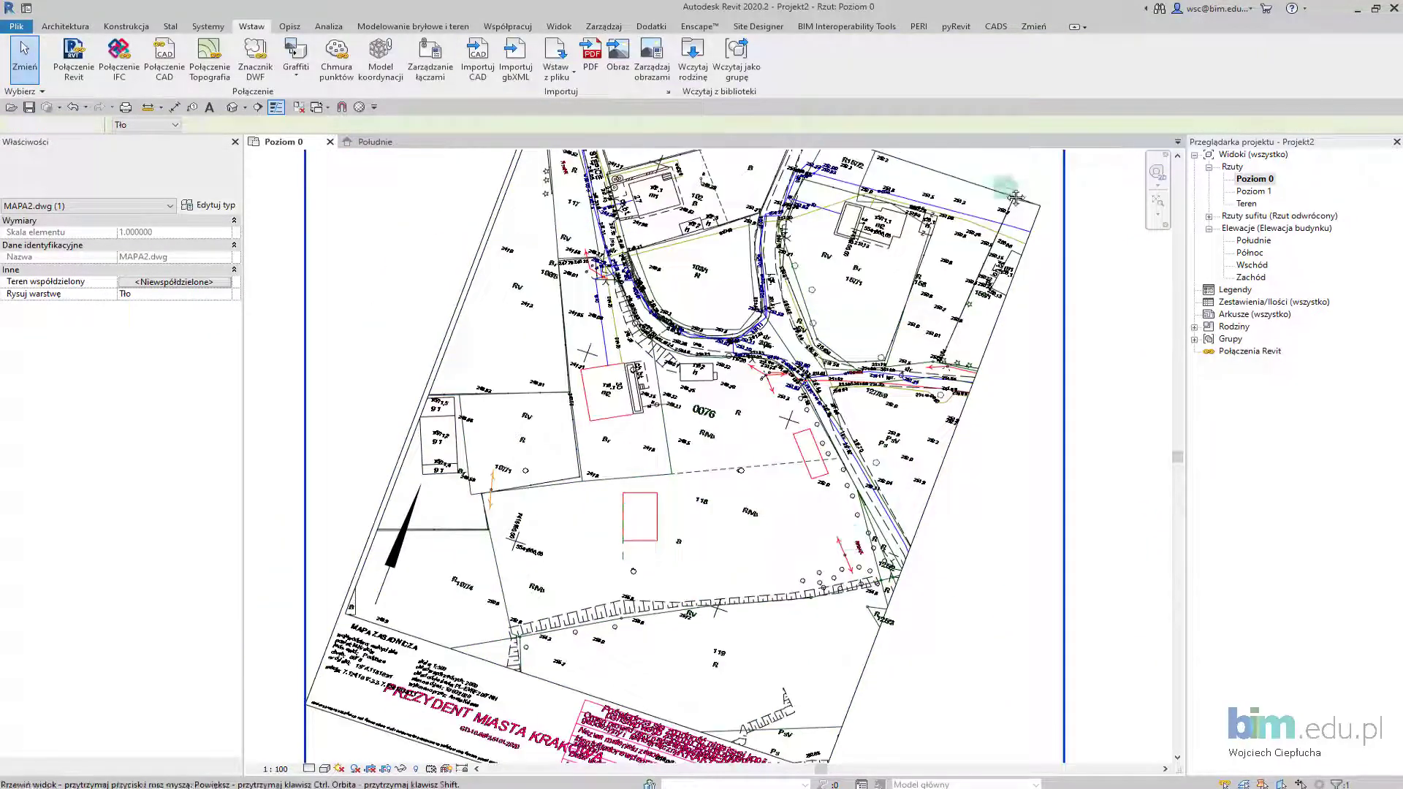
{"action": "scroll", "coordinate": [626, 548], "scroll_direction": "up", "scroll_amount": 3}
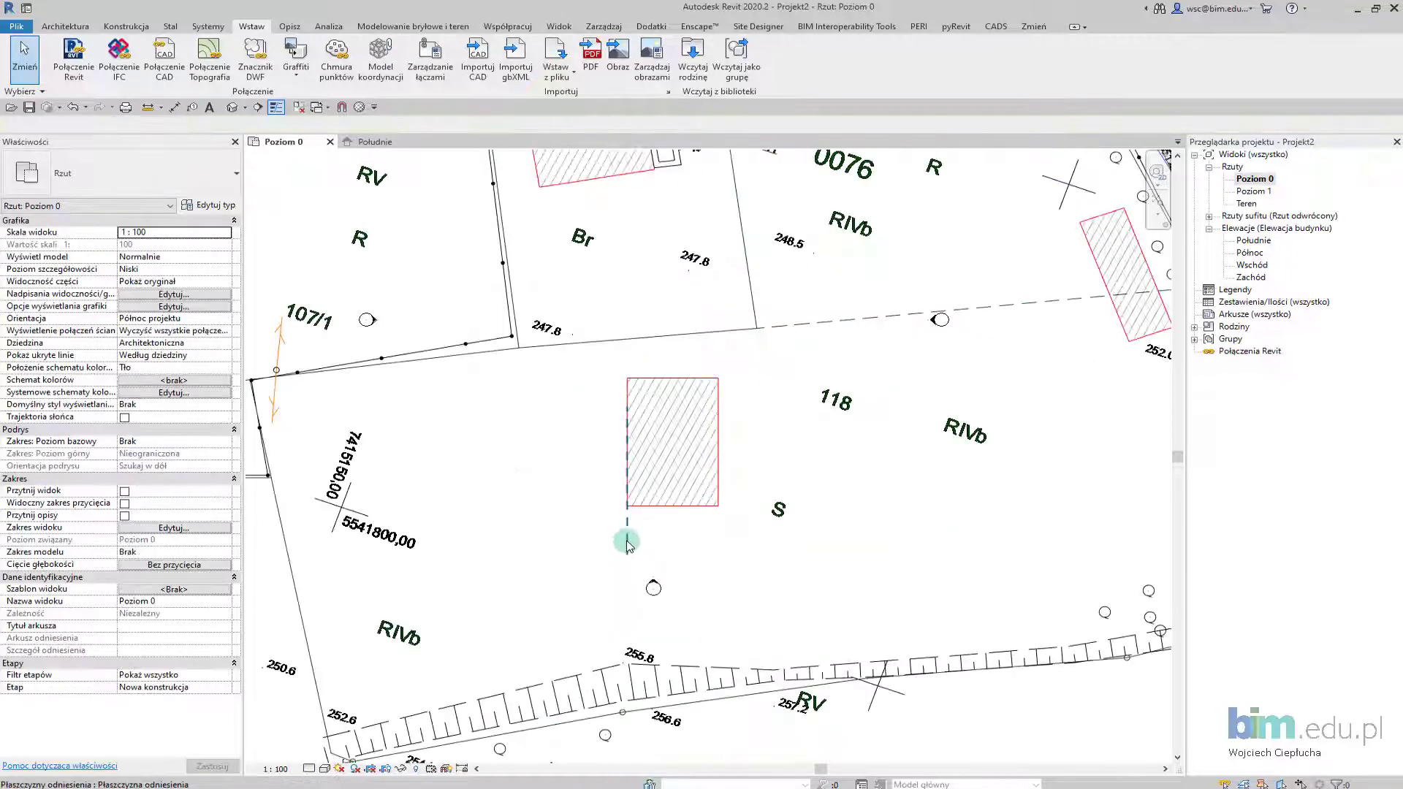
{"action": "left_click", "coordinate": [627, 547]}
{"action": "scroll", "coordinate": [590, 438], "scroll_direction": "up", "scroll_amount": 2}
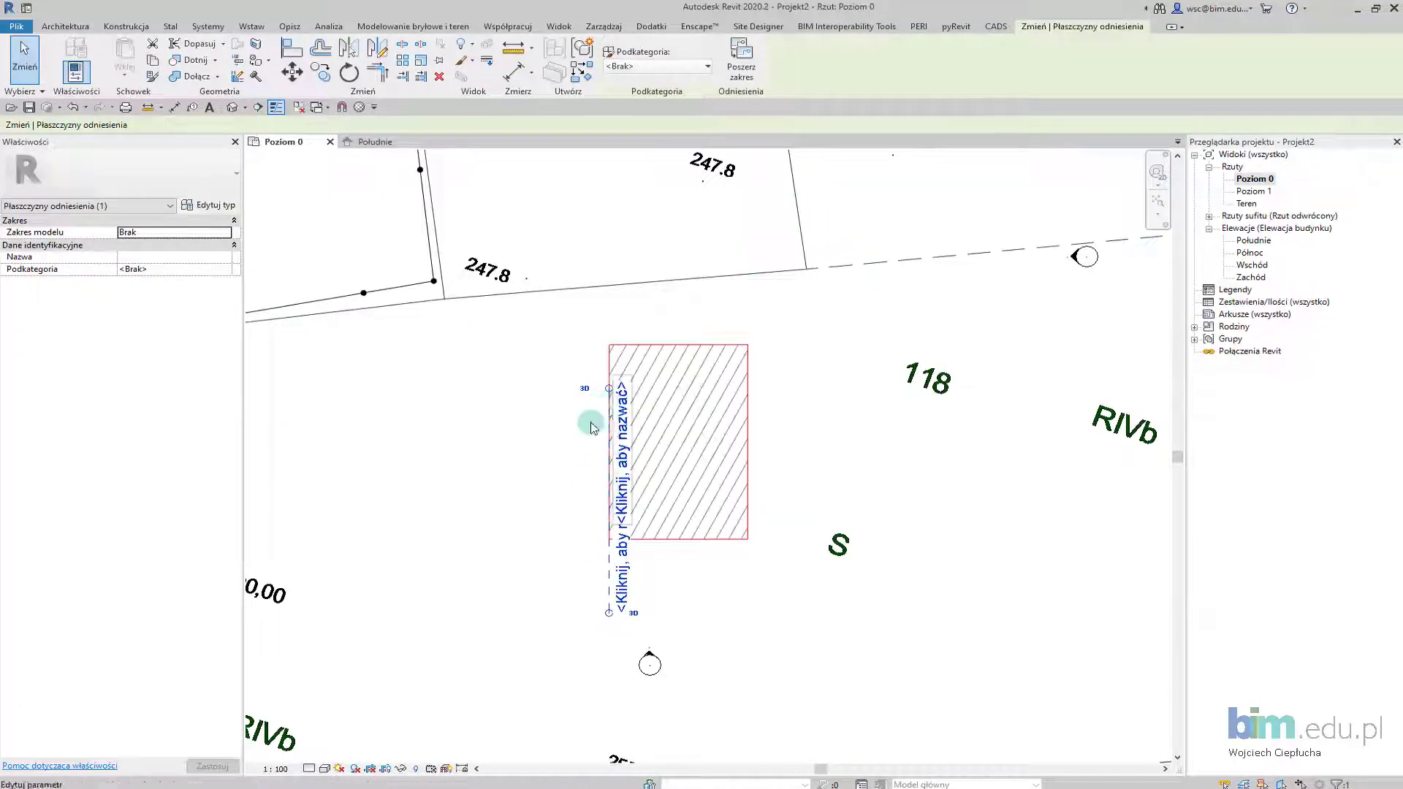
{"action": "scroll", "coordinate": [570, 431], "scroll_direction": "up", "scroll_amount": 1}
{"action": "left_click", "coordinate": [541, 435]}
{"action": "scroll", "coordinate": [485, 441], "scroll_direction": "up", "scroll_amount": 1}
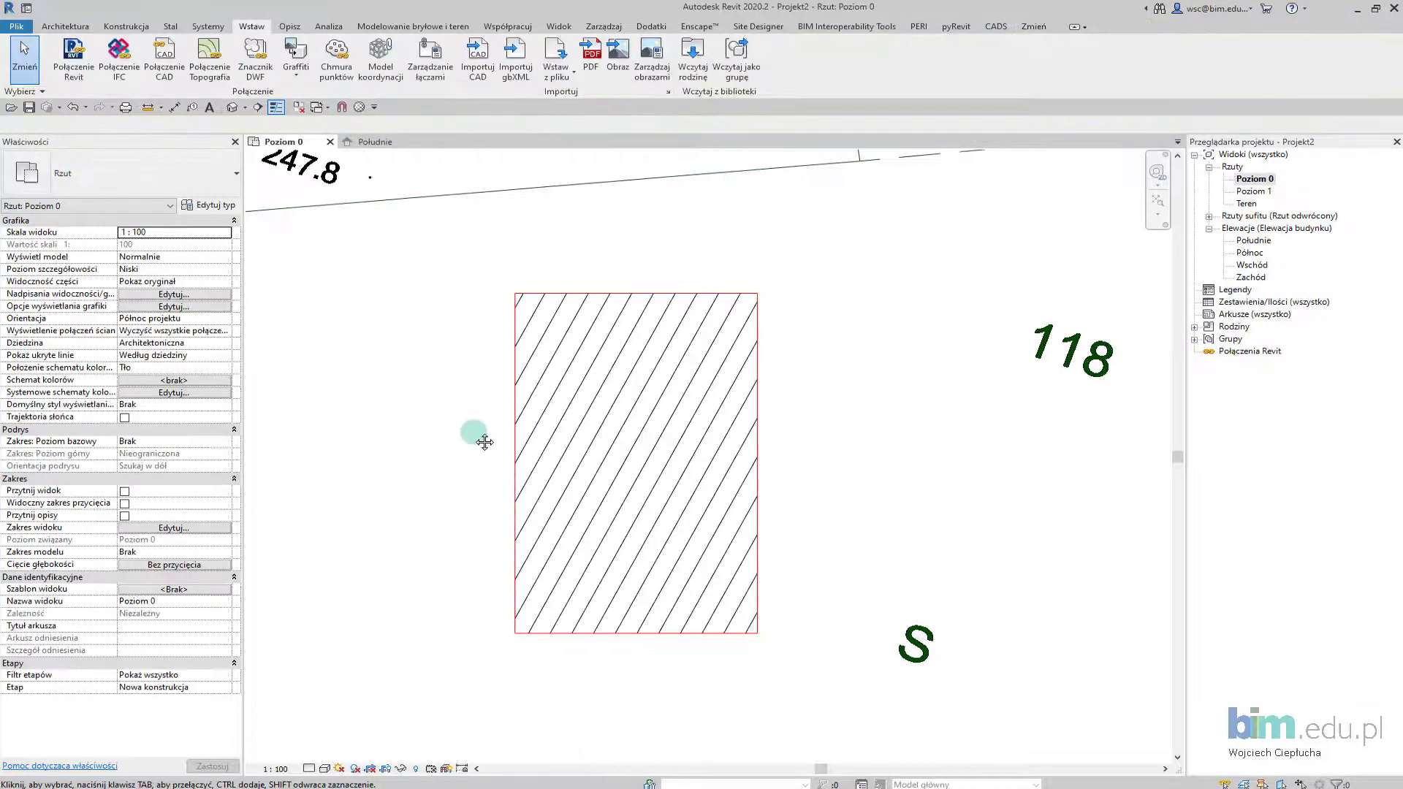
{"action": "scroll", "coordinate": [482, 438], "scroll_direction": "up", "scroll_amount": 1}
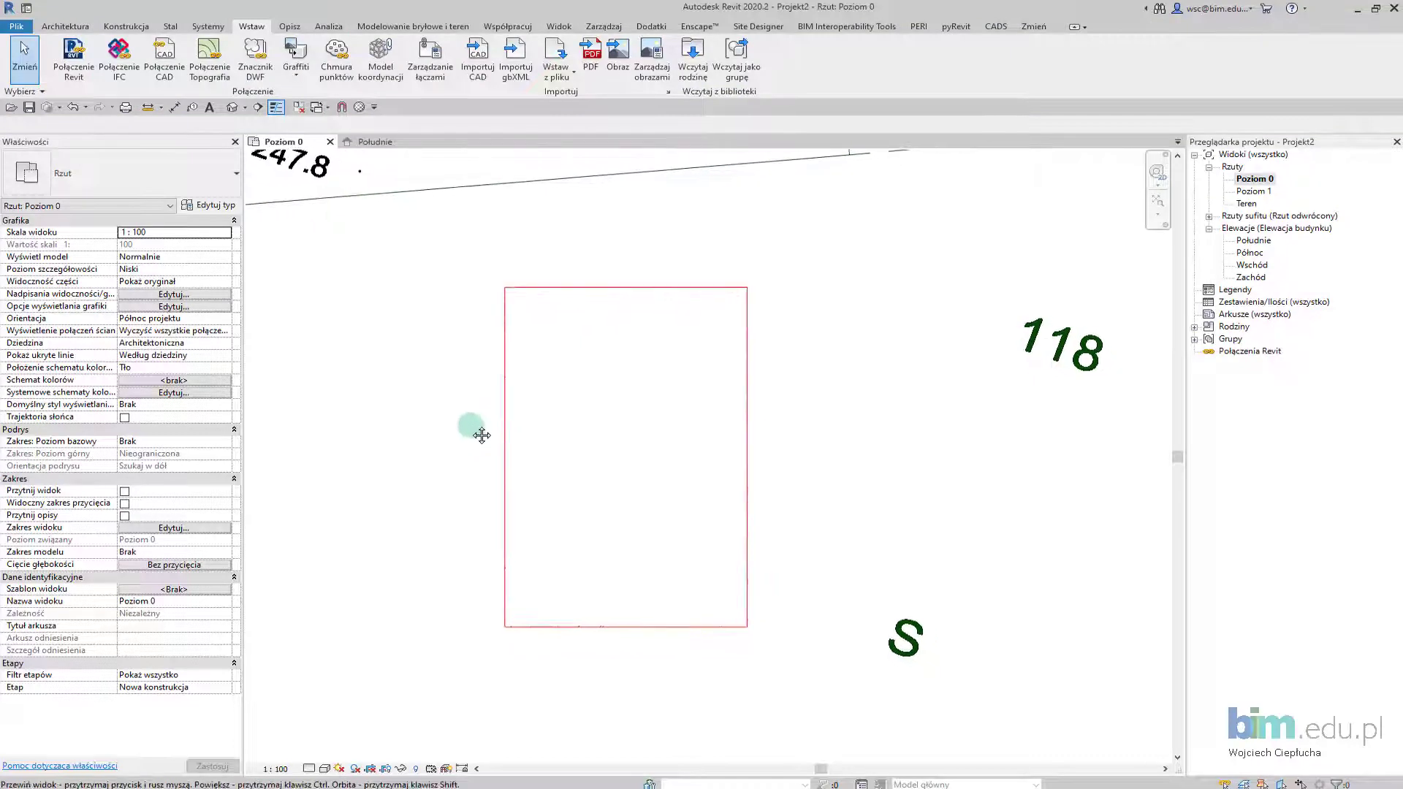
Step: Set up a structural wall: top Poziom 1, Ogólne - 300 mm, rectangle mode, Oś konstrukcyjna location line
{"action": "left_click", "coordinate": [80, 31]}
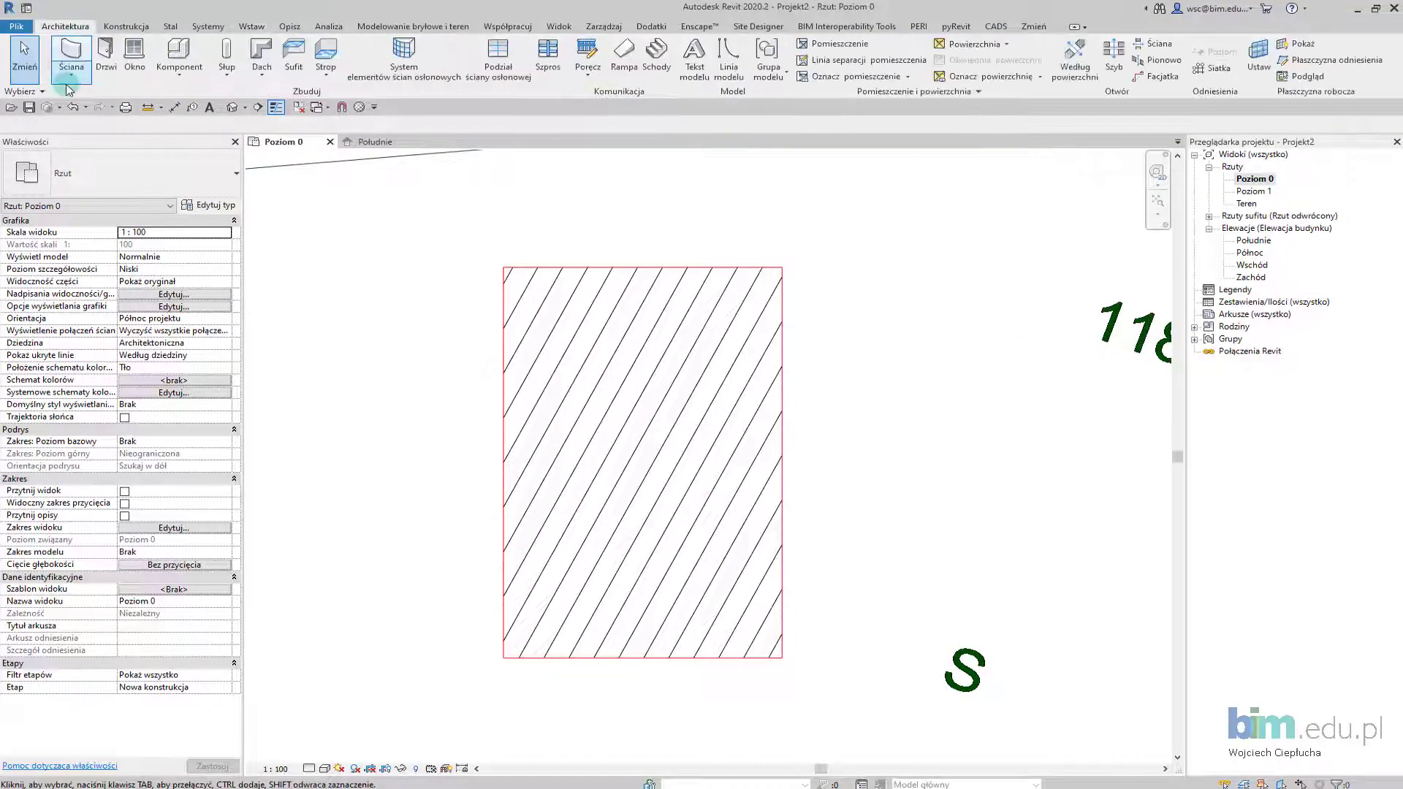
{"action": "left_click", "coordinate": [73, 83]}
{"action": "left_click", "coordinate": [95, 117]}
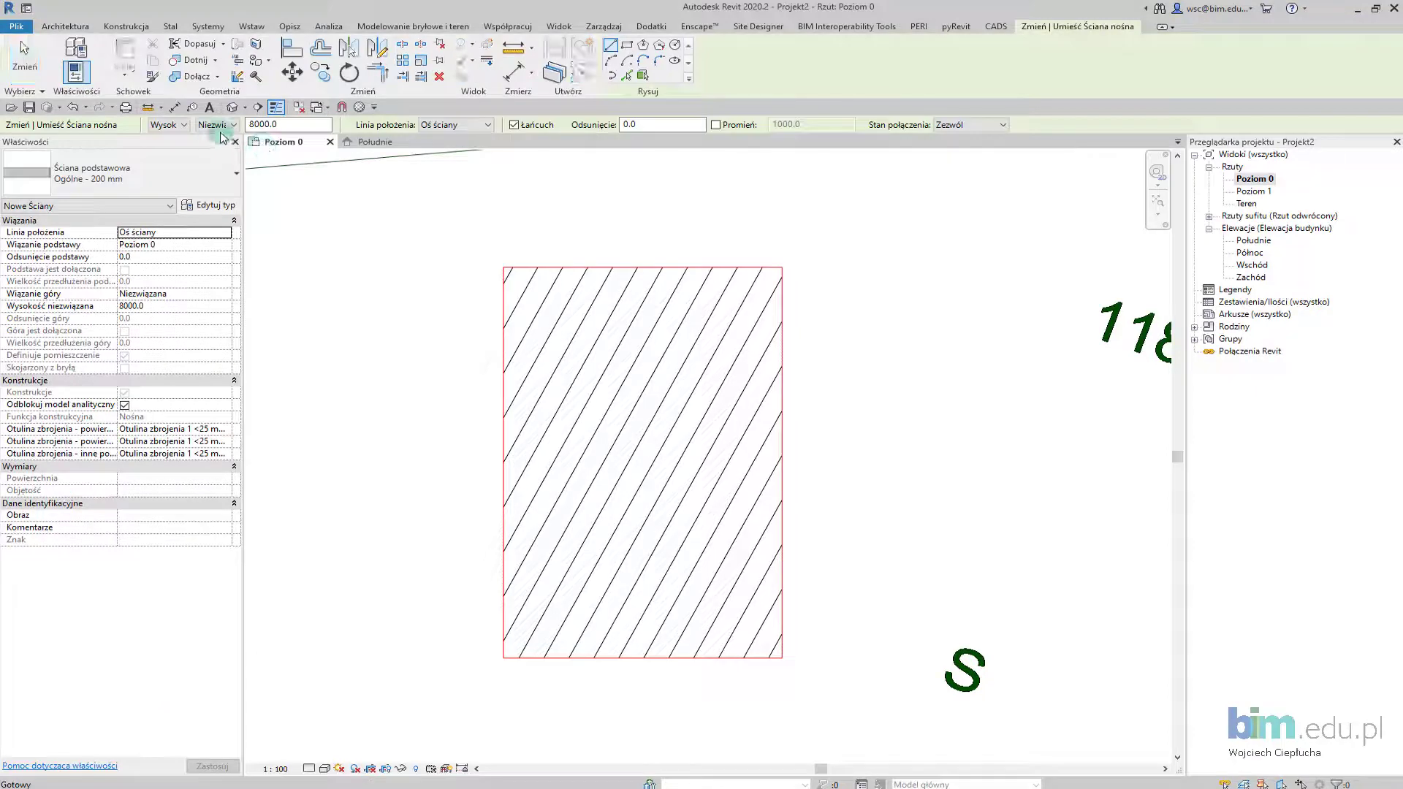
{"action": "left_click", "coordinate": [235, 130]}
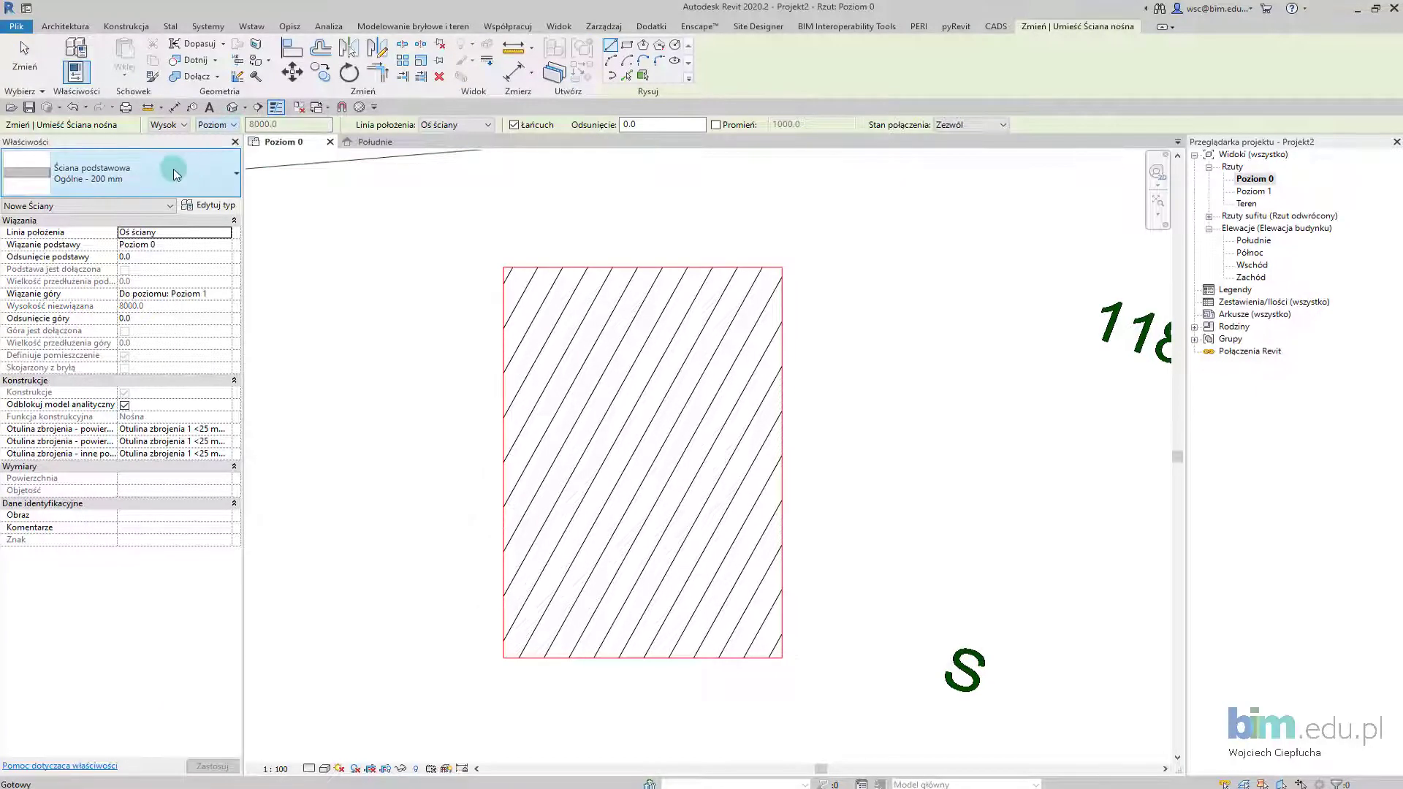
{"action": "left_click", "coordinate": [152, 177]}
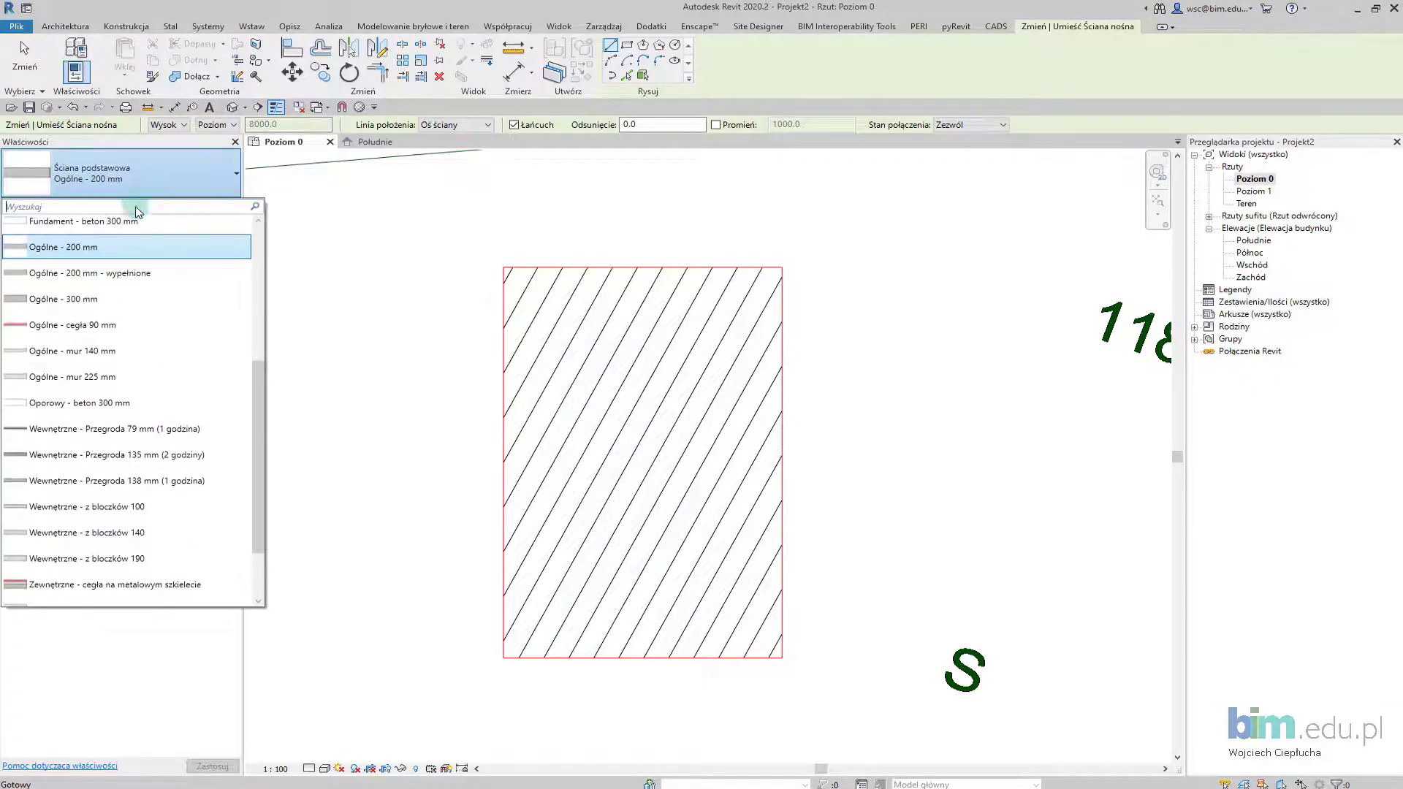
{"action": "left_click", "coordinate": [119, 299]}
{"action": "left_click", "coordinate": [627, 47]}
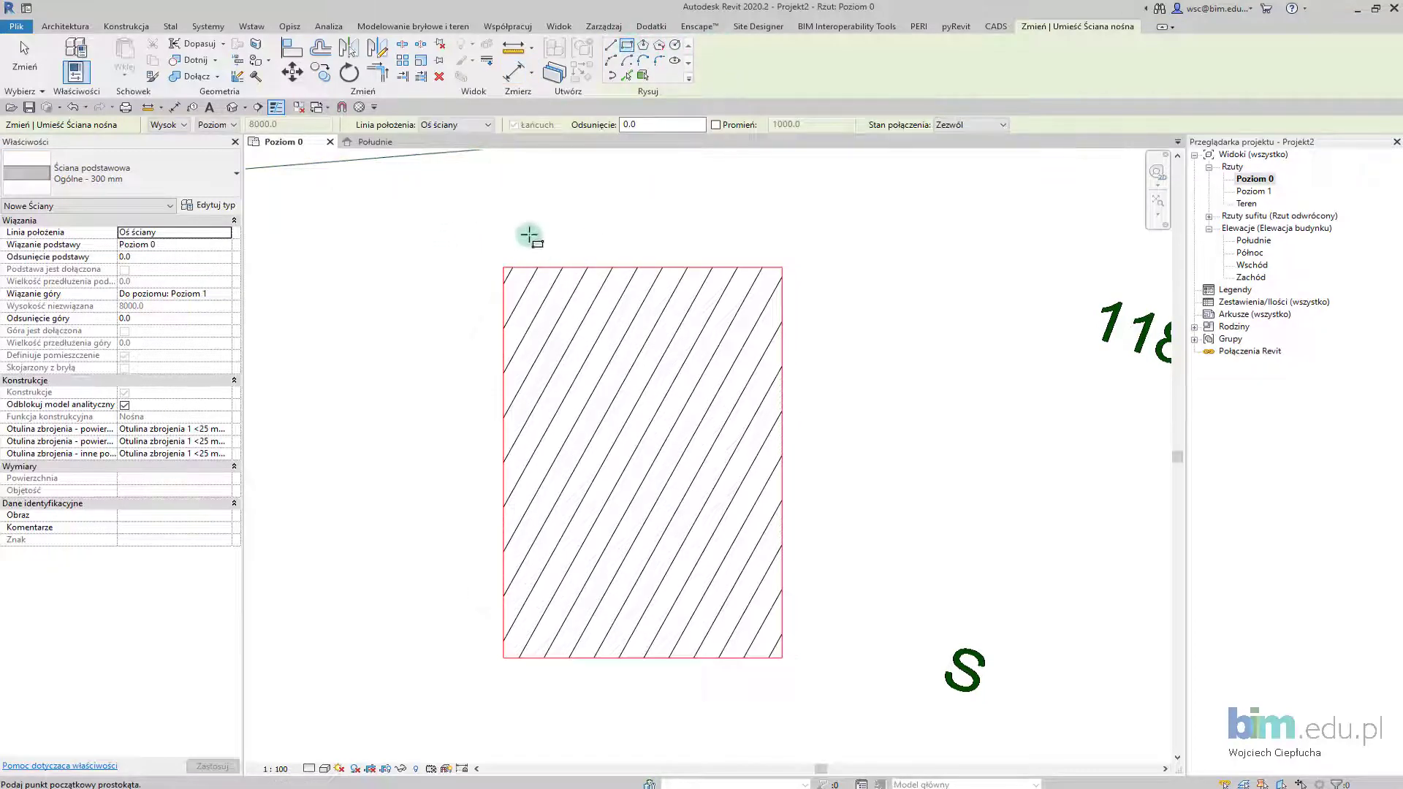
{"action": "left_click", "coordinate": [454, 124]}
{"action": "left_click", "coordinate": [446, 146]}
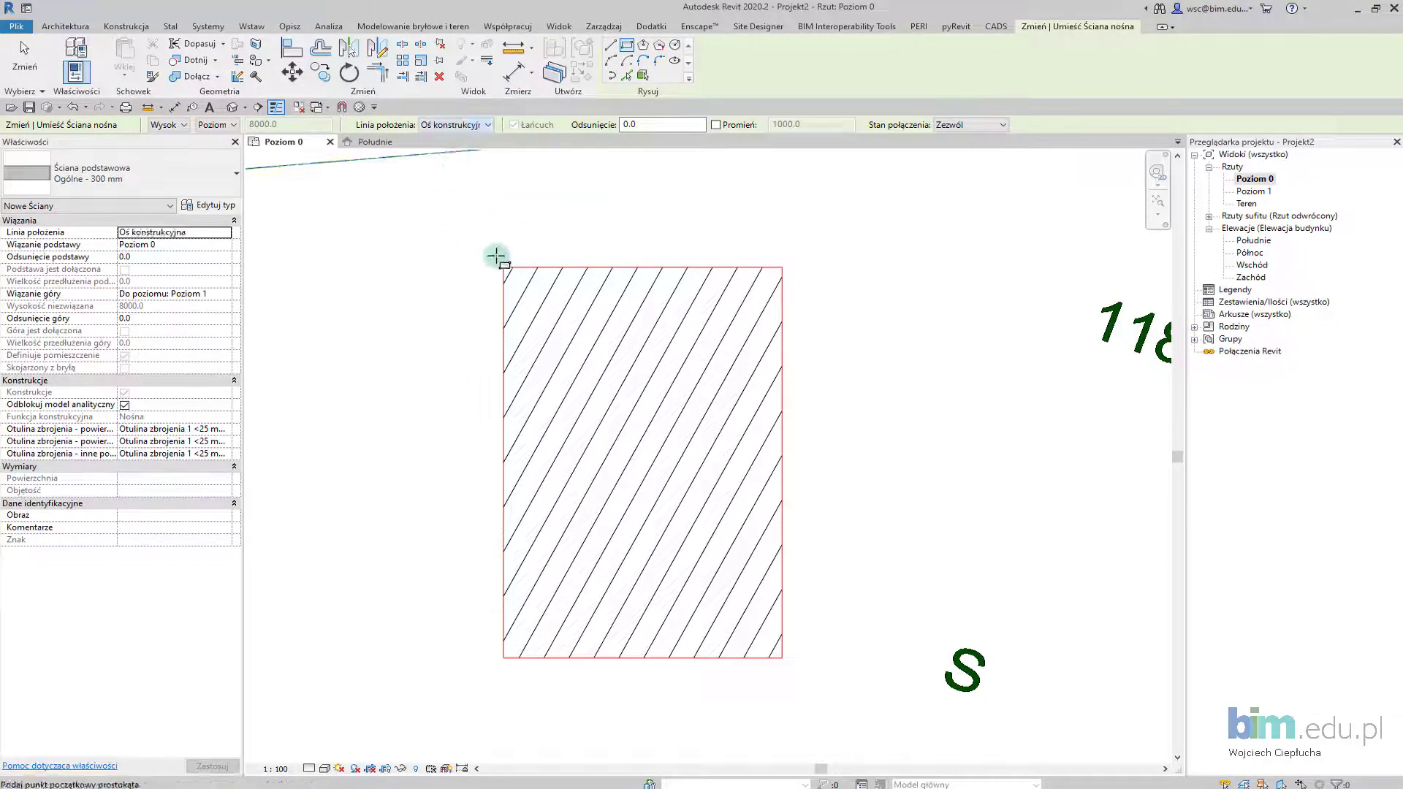
Step: Draw the 8000 × 12000 wall rectangle over the hatched footprint
{"action": "left_click", "coordinate": [503, 267]}
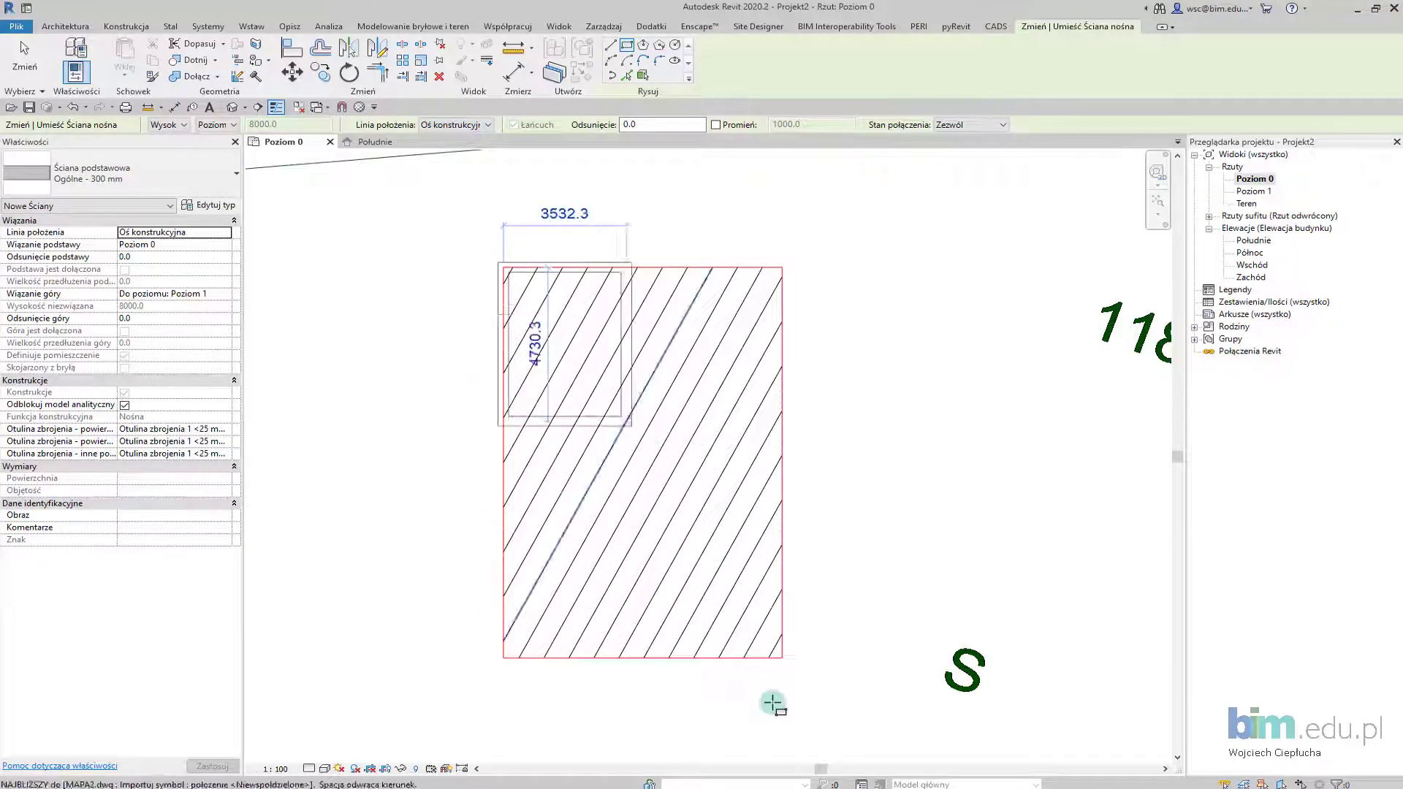
{"action": "left_click", "coordinate": [782, 659]}
{"action": "scroll", "coordinate": [622, 526], "scroll_direction": "down", "scroll_amount": 2}
Step: Save the walled project as BudynekB.rvt in the 072_wspolrzedne folder
{"action": "key", "text": "Escape"}
{"action": "key", "text": "Escape"}
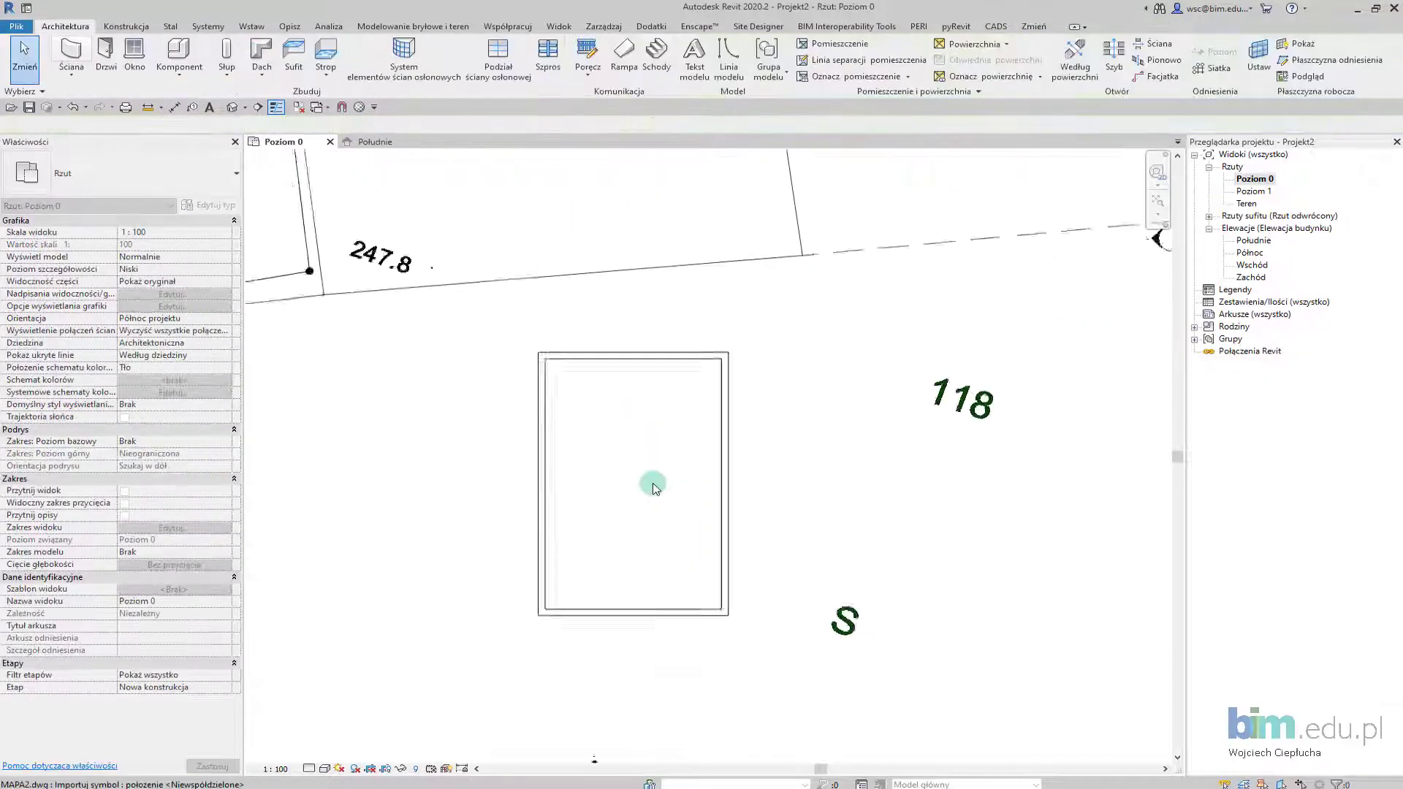
{"action": "scroll", "coordinate": [511, 523], "scroll_direction": "down", "scroll_amount": 5}
{"action": "scroll", "coordinate": [585, 511], "scroll_direction": "up", "scroll_amount": 2}
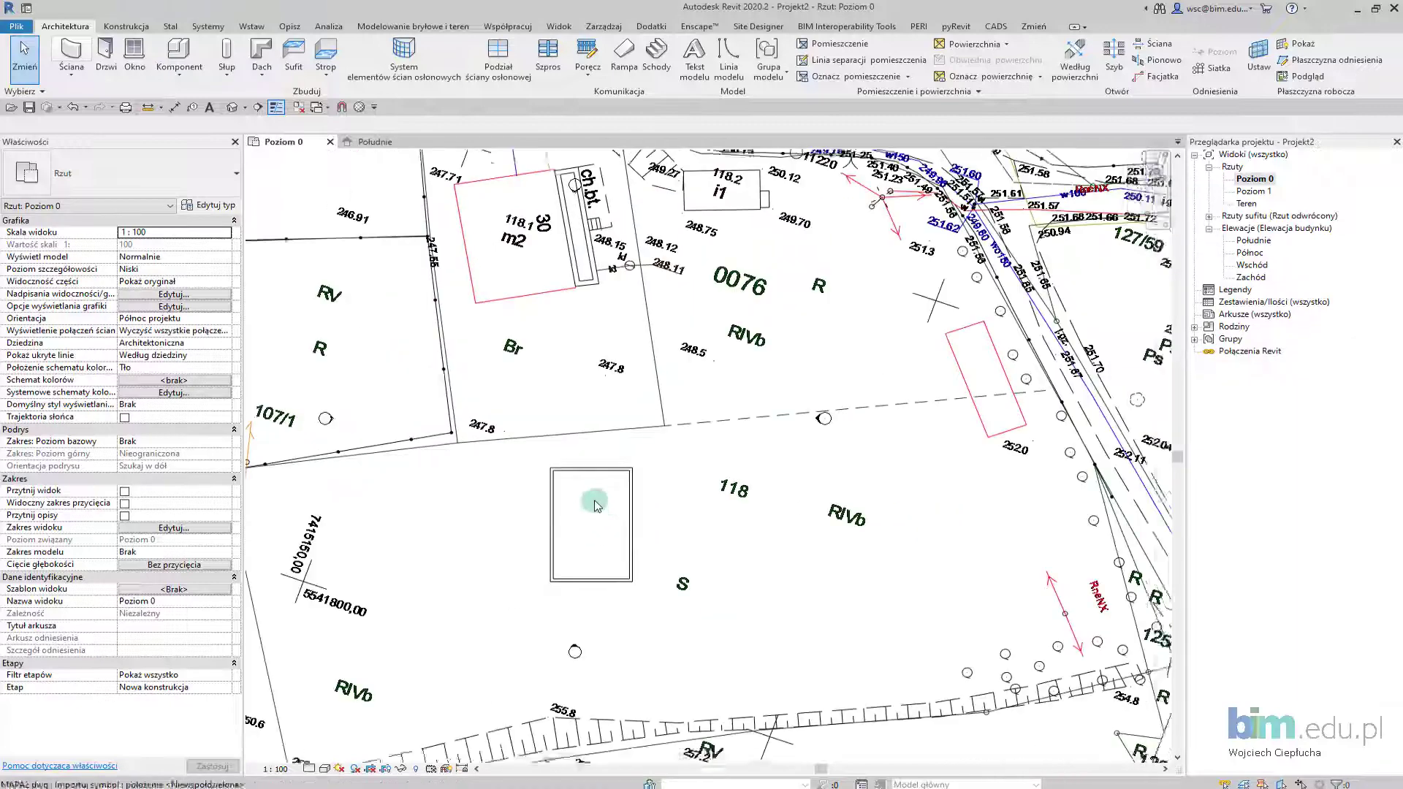
{"action": "scroll", "coordinate": [596, 506], "scroll_direction": "up", "scroll_amount": 1}
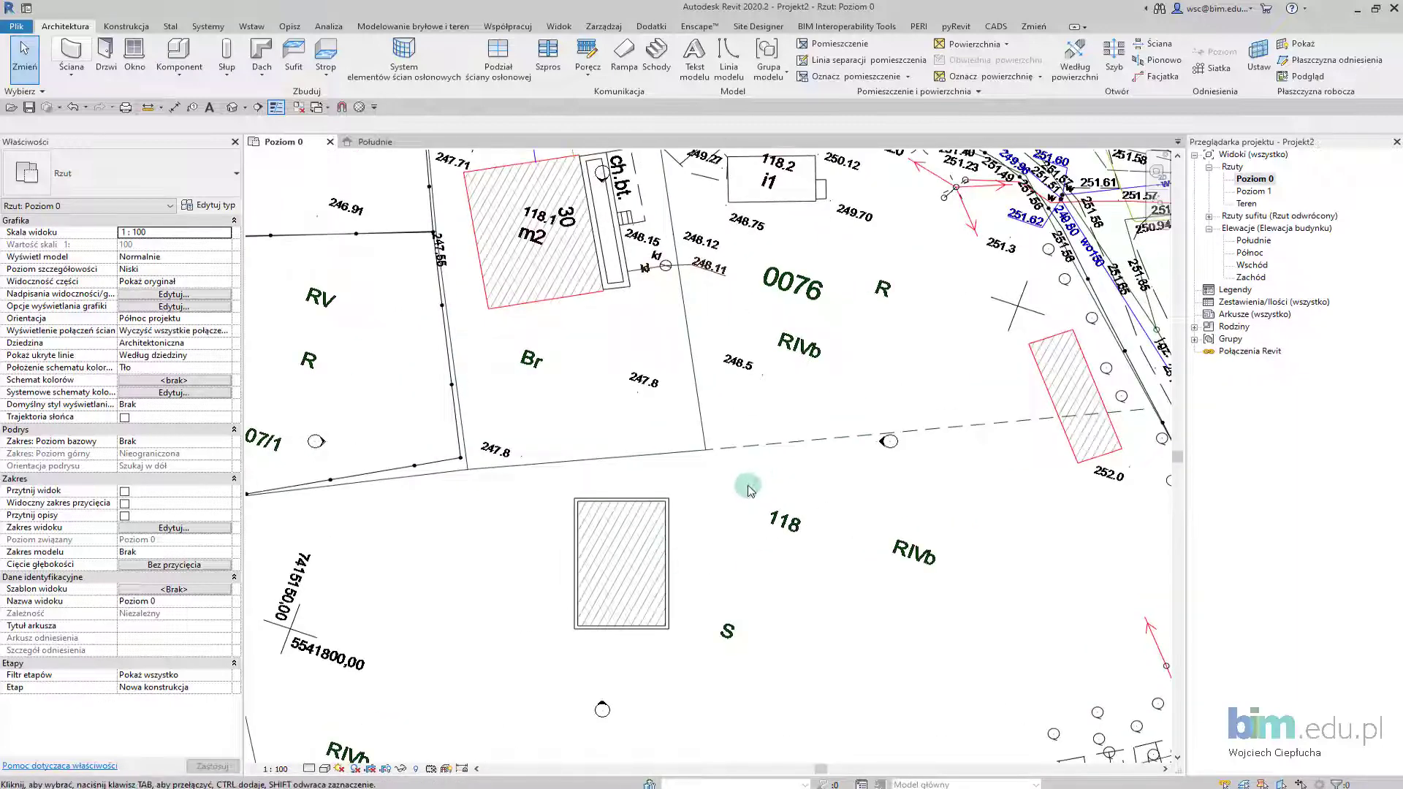
{"action": "scroll", "coordinate": [744, 512], "scroll_direction": "down", "scroll_amount": 2}
{"action": "key", "text": "ctrl+s"}
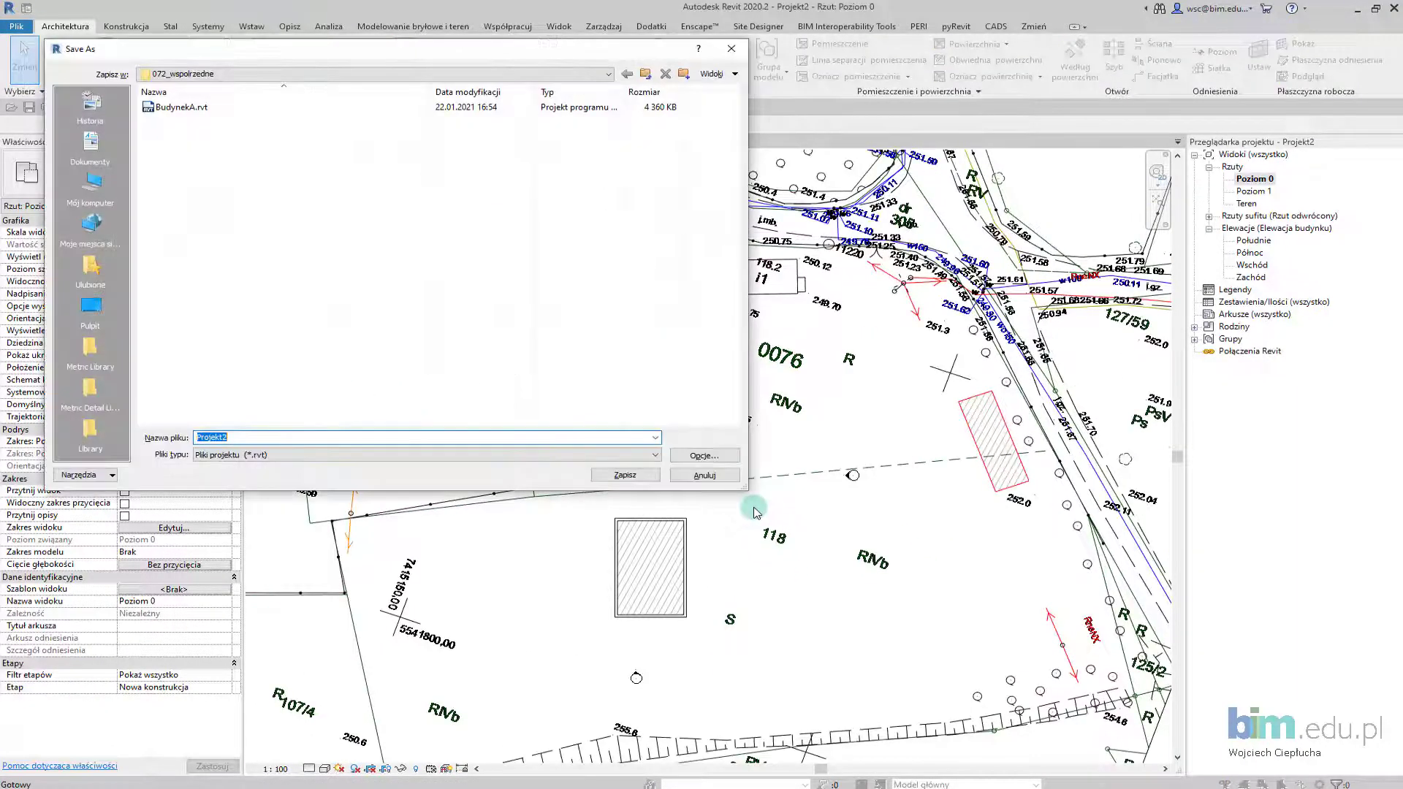
{"action": "left_click", "coordinate": [181, 107]}
{"action": "left_click", "coordinate": [296, 293]}
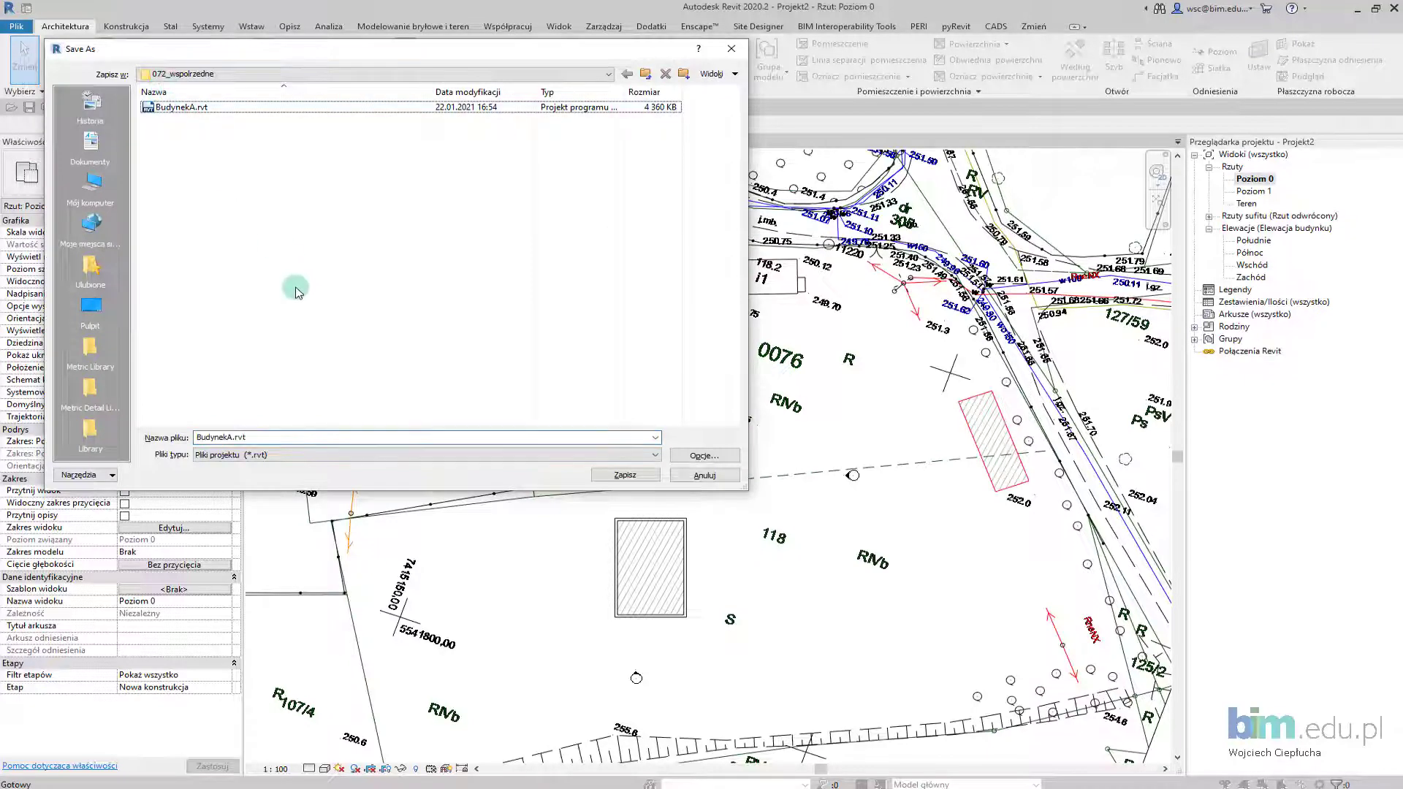
{"action": "double_click", "coordinate": [249, 437]}
{"action": "type", "text": "B"}
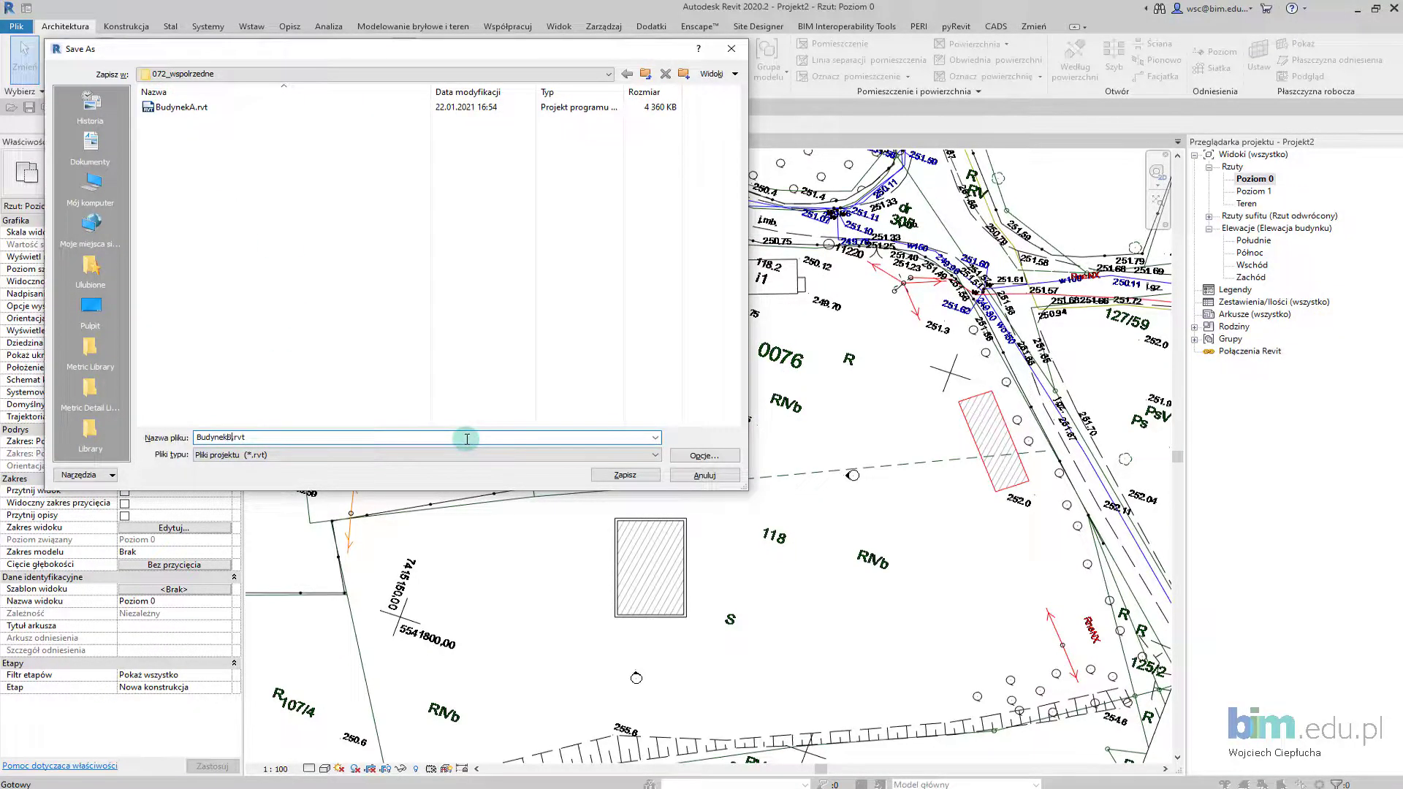
{"action": "left_click", "coordinate": [637, 476]}
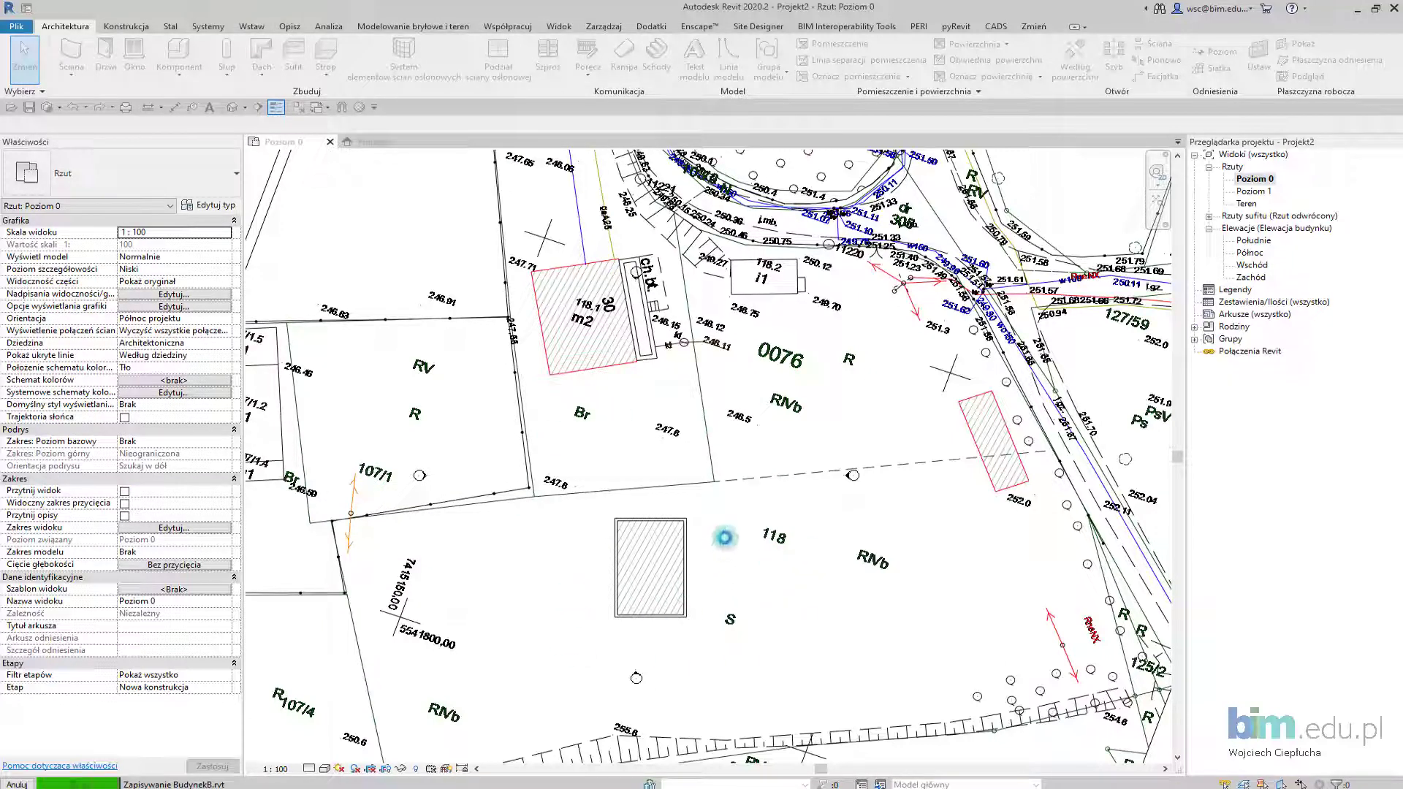
{"action": "scroll", "coordinate": [742, 411], "scroll_direction": "down", "scroll_amount": 1}
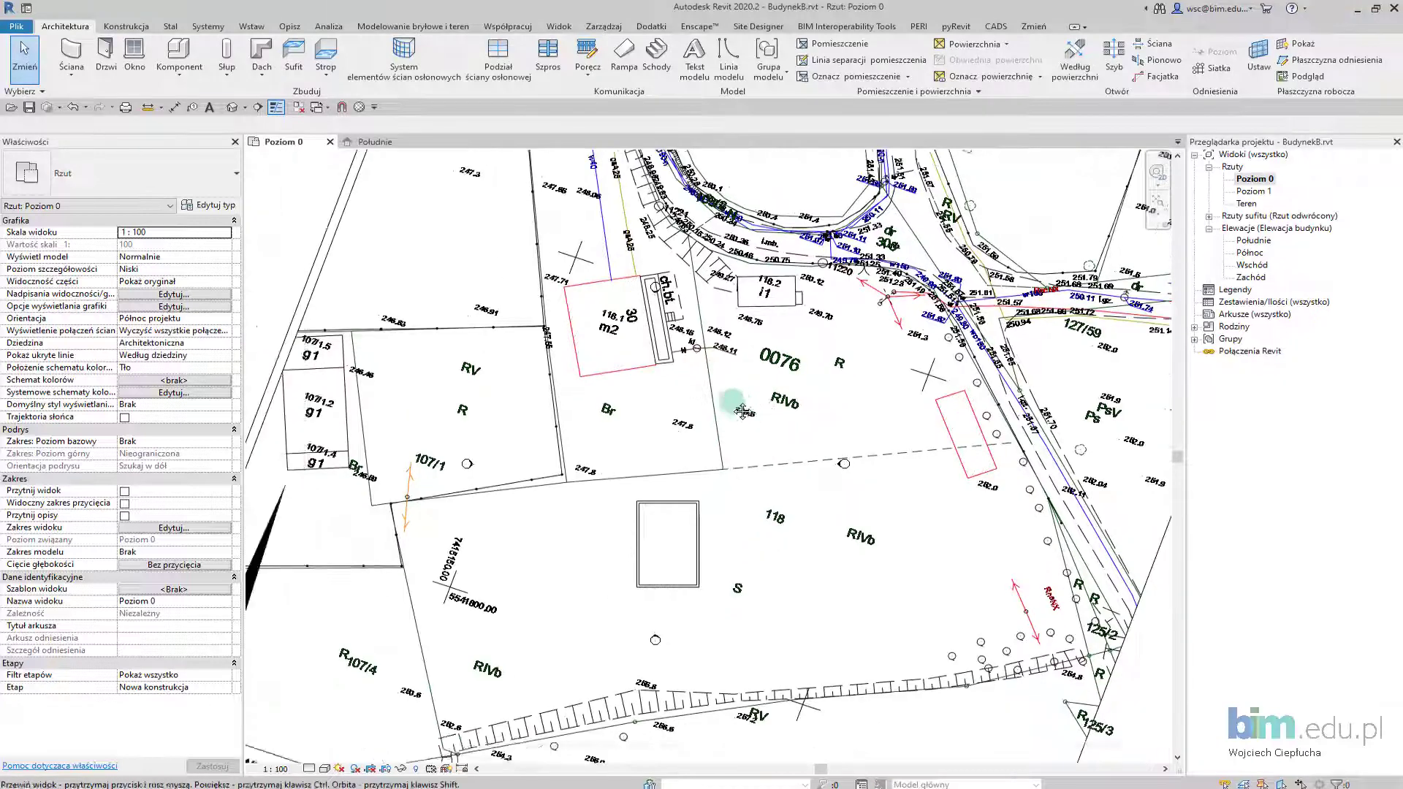
{"action": "scroll", "coordinate": [742, 411], "scroll_direction": "down", "scroll_amount": 1}
{"action": "scroll", "coordinate": [594, 417], "scroll_direction": "down", "scroll_amount": 1}
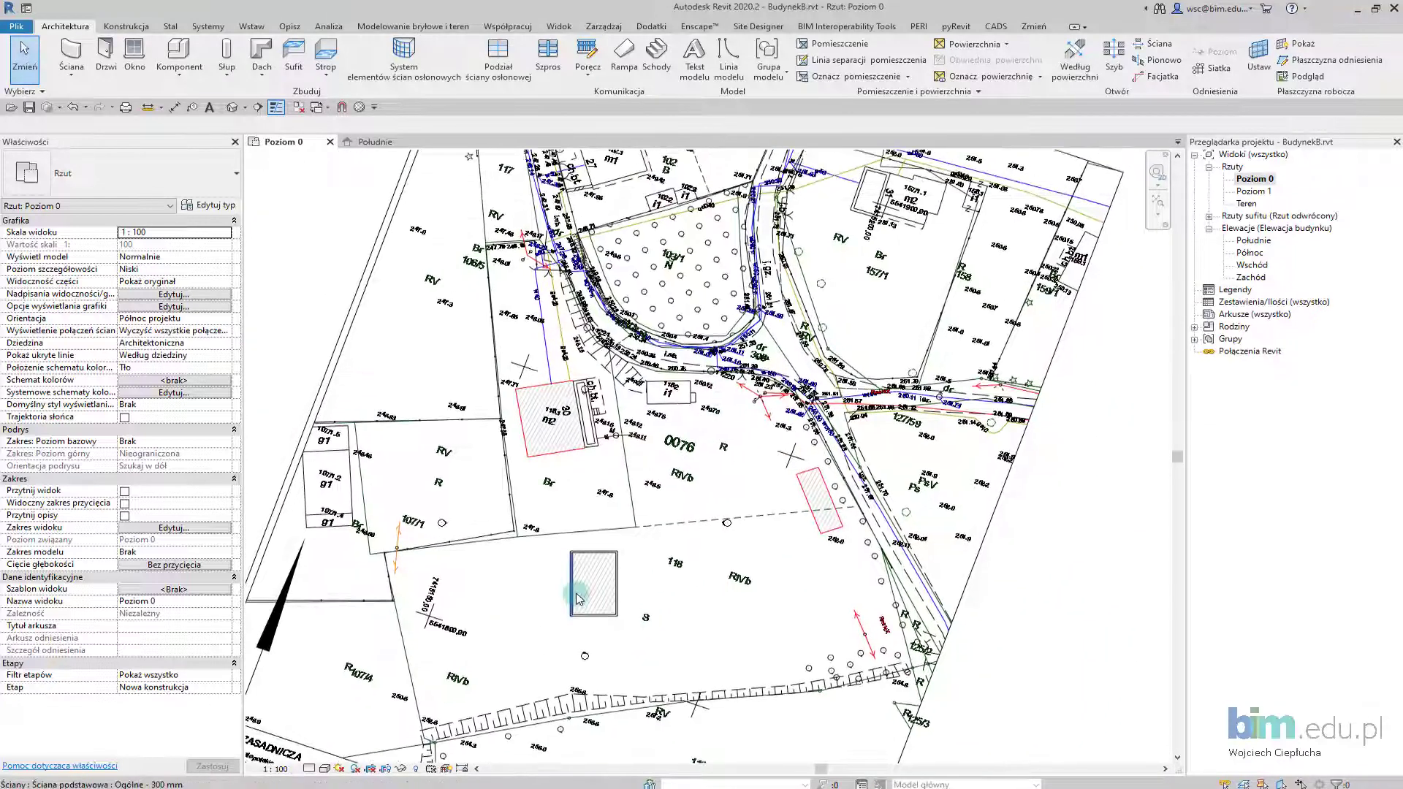
{"action": "scroll", "coordinate": [662, 424], "scroll_direction": "up", "scroll_amount": 3}
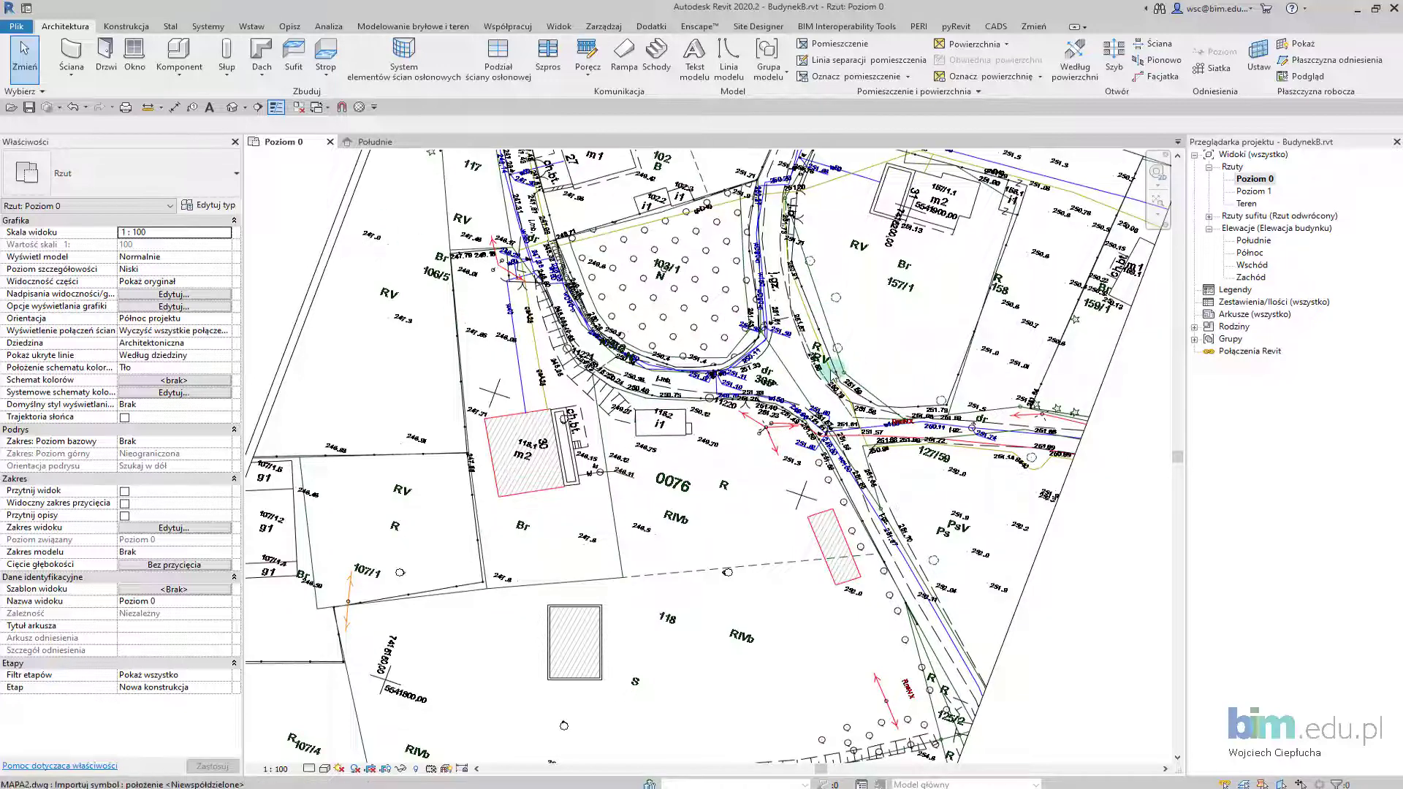
{"action": "scroll", "coordinate": [833, 374], "scroll_direction": "down", "scroll_amount": 1}
{"action": "scroll", "coordinate": [589, 654], "scroll_direction": "up", "scroll_amount": 1}
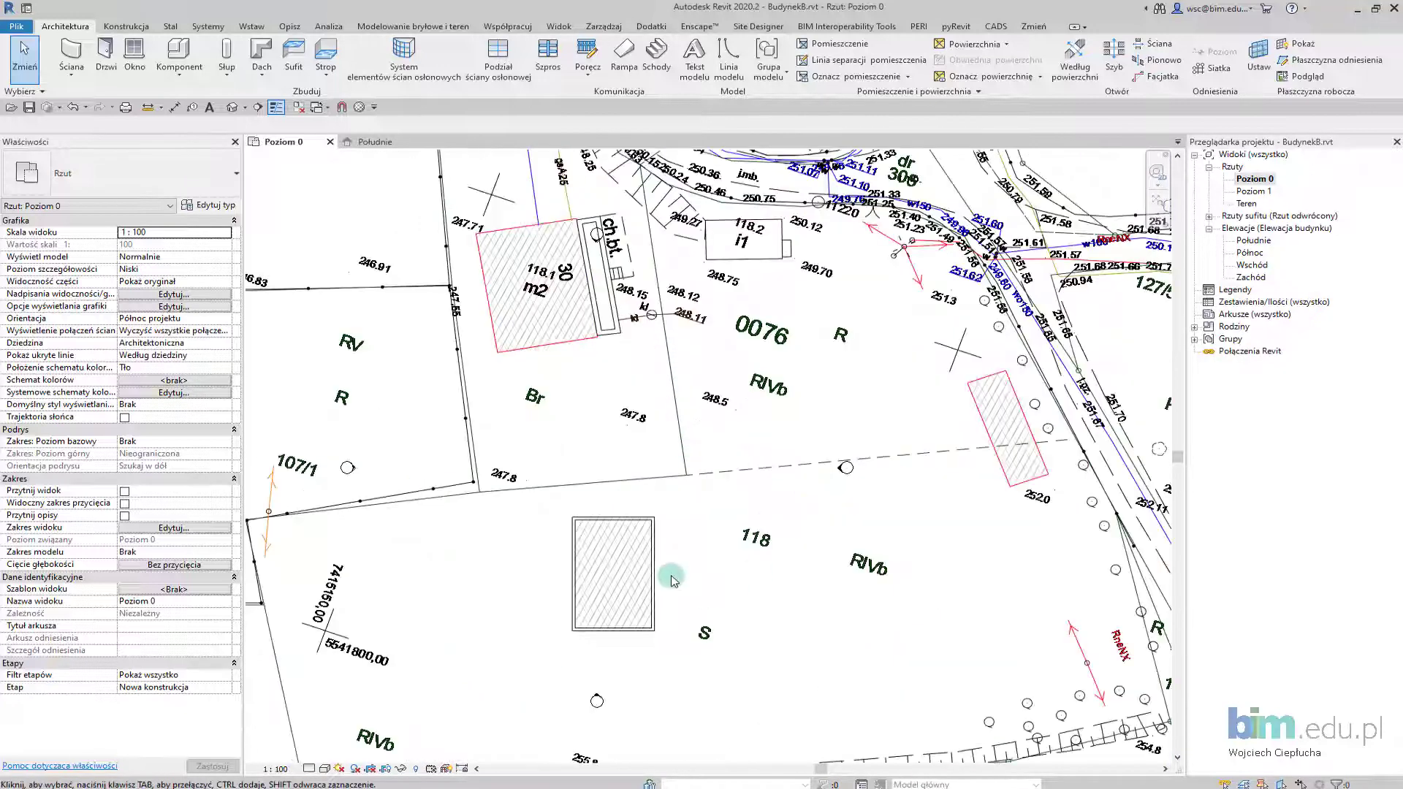
{"action": "scroll", "coordinate": [585, 573], "scroll_direction": "up", "scroll_amount": 1}
{"action": "scroll", "coordinate": [699, 459], "scroll_direction": "down", "scroll_amount": 1}
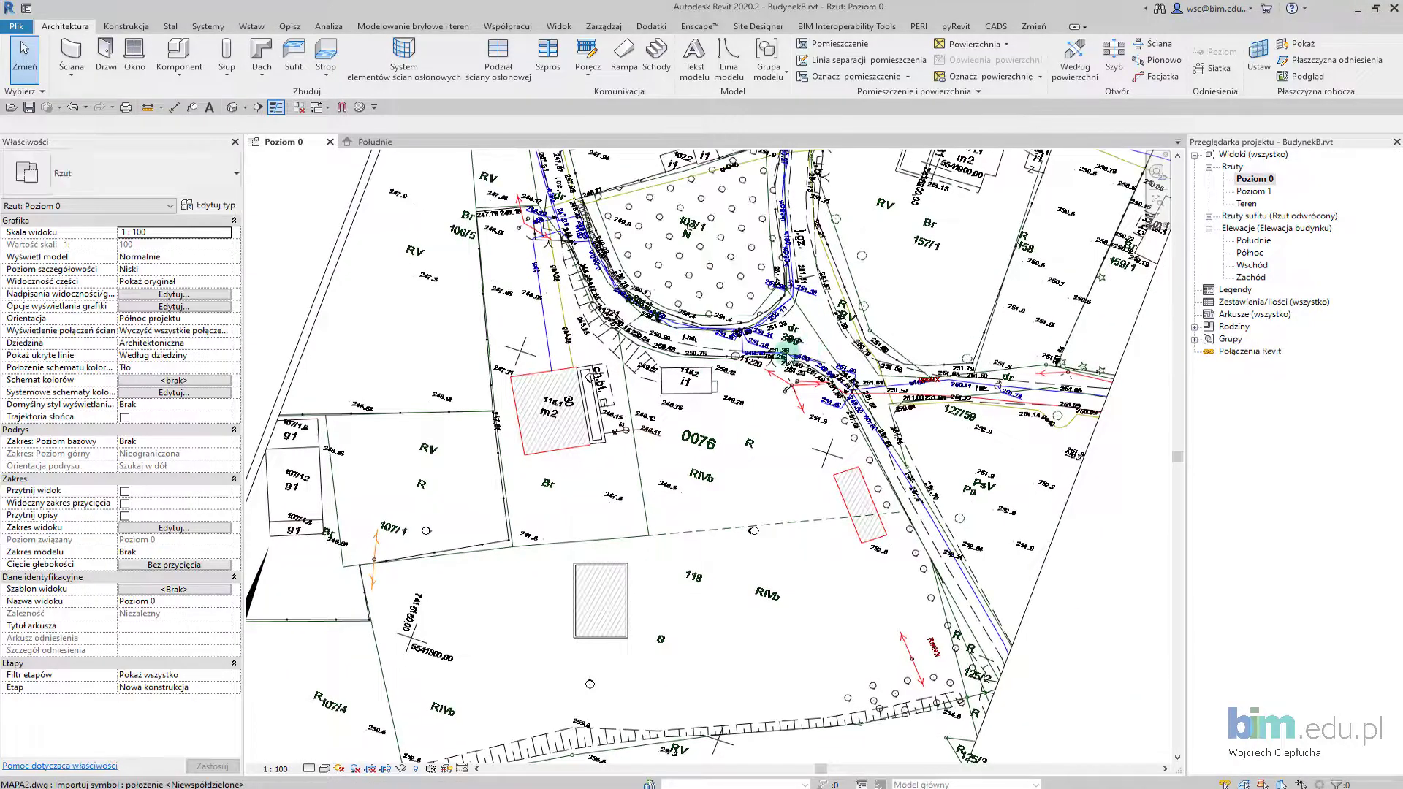
Step: Start acquiring coordinates from the linked survey drawing and pan over the map
{"action": "left_click", "coordinate": [611, 28]}
{"action": "left_click", "coordinate": [727, 61]}
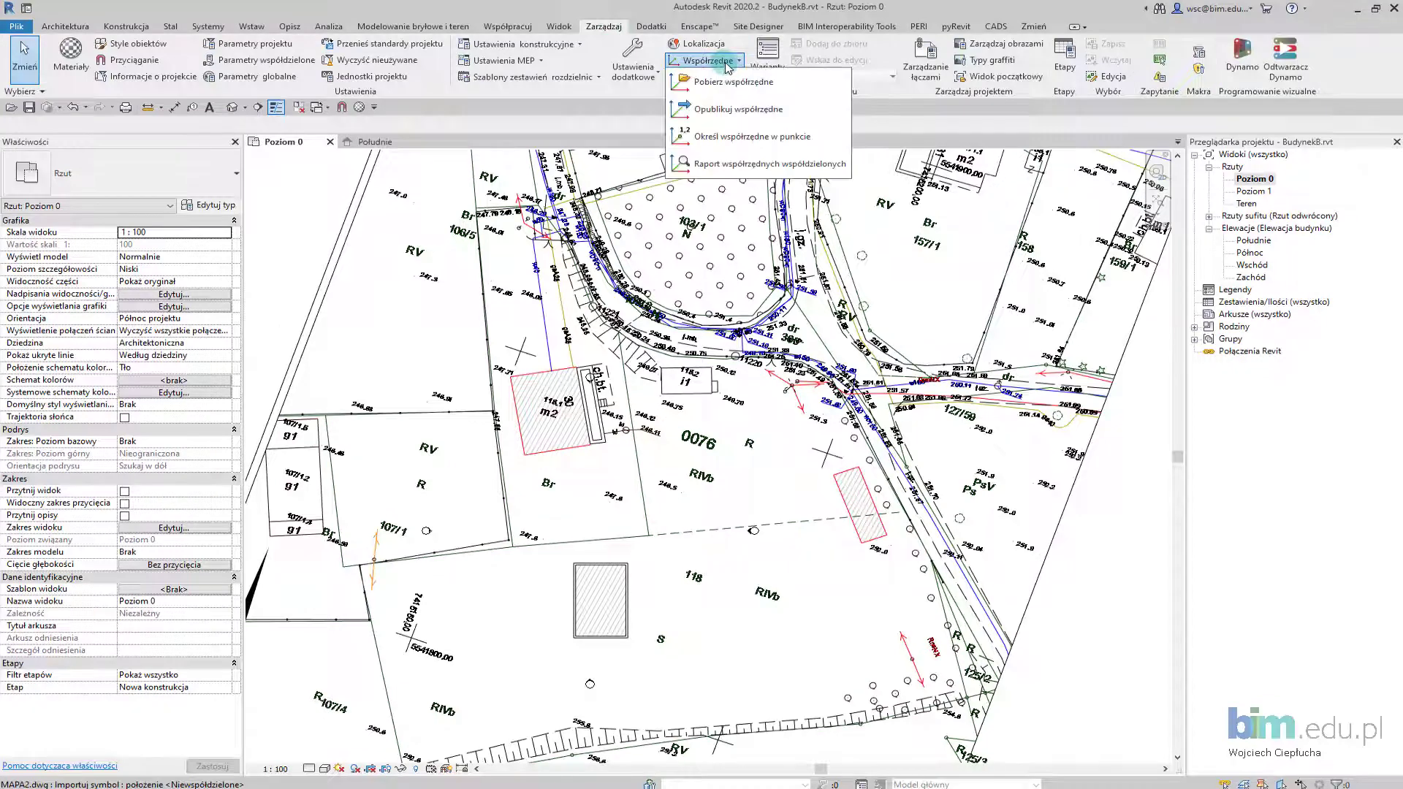
{"action": "left_click", "coordinate": [735, 82]}
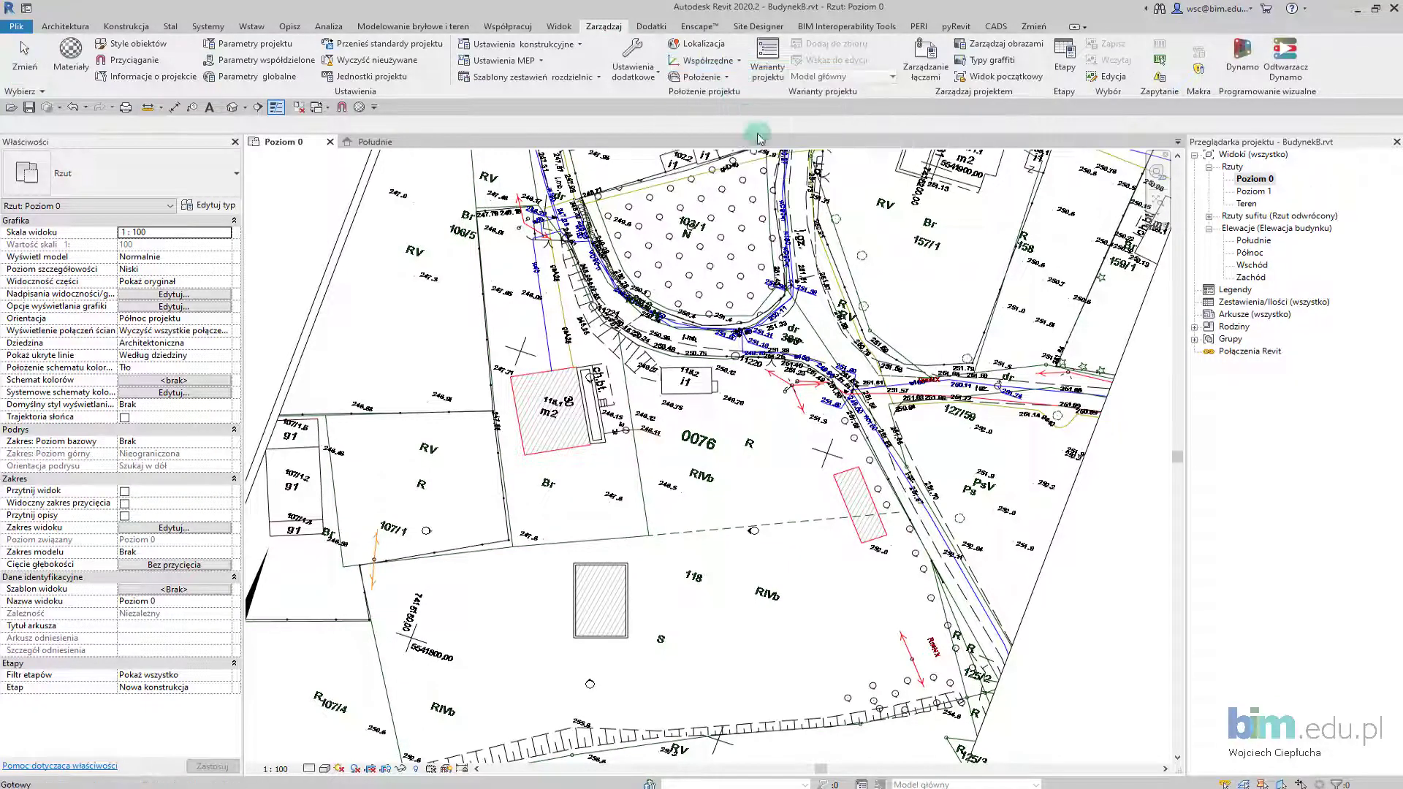
{"action": "left_click", "coordinate": [779, 245]}
{"action": "scroll", "coordinate": [778, 245], "scroll_direction": "down", "scroll_amount": 5}
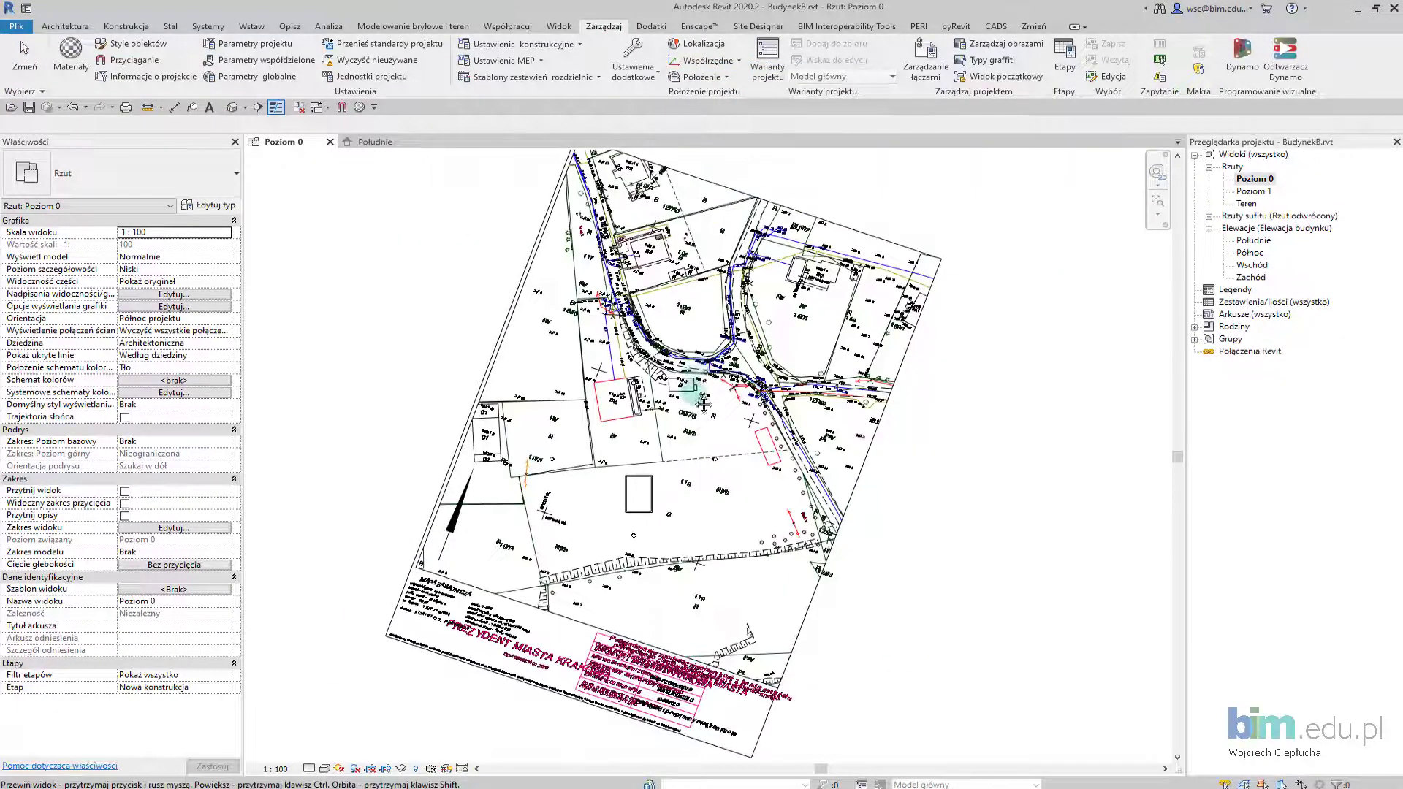
{"action": "middle_click_drag", "start_coordinate": [694, 329], "coordinate": [661, 406]}
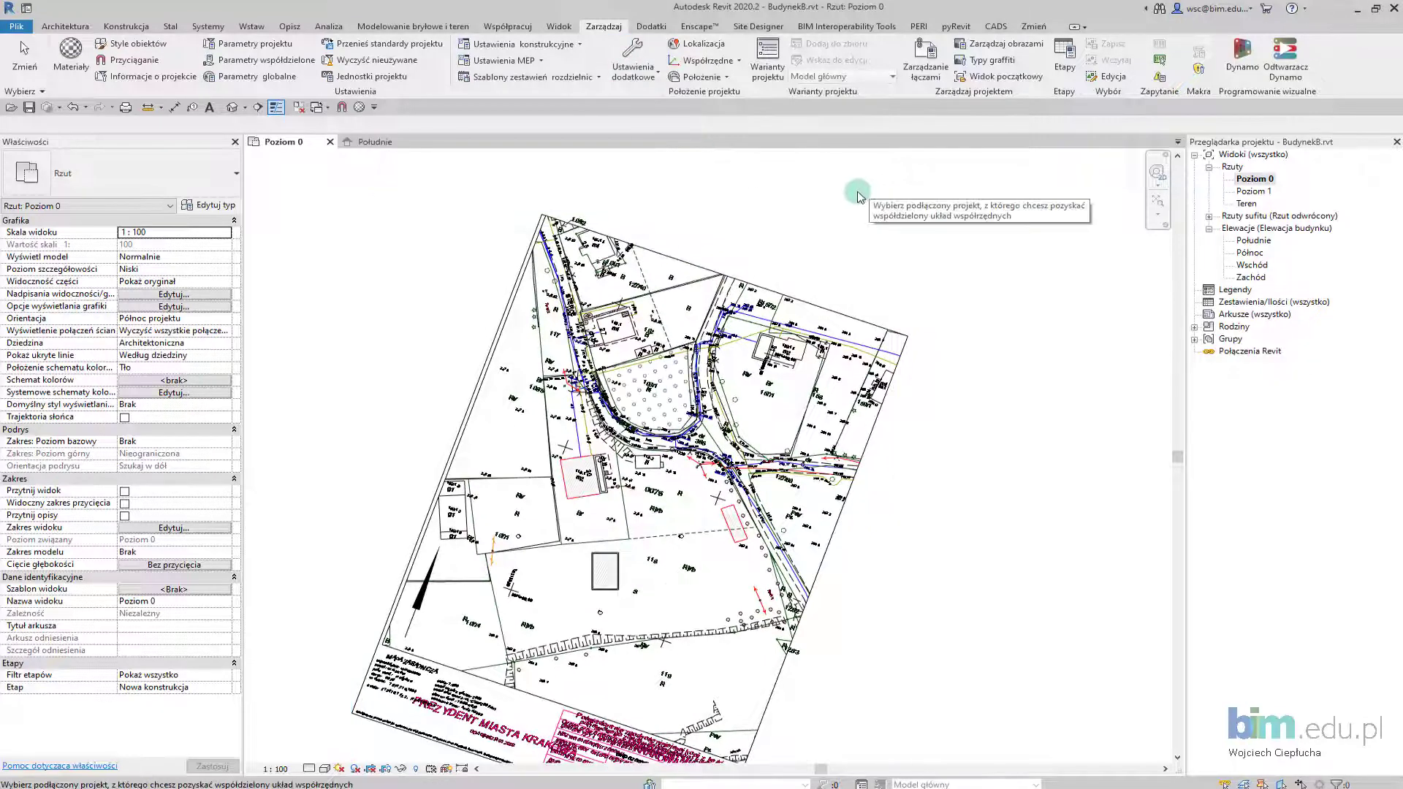
{"action": "middle_click_drag", "start_coordinate": [827, 235], "coordinate": [840, 199]}
{"action": "scroll", "coordinate": [731, 451], "scroll_direction": "up", "scroll_amount": 1}
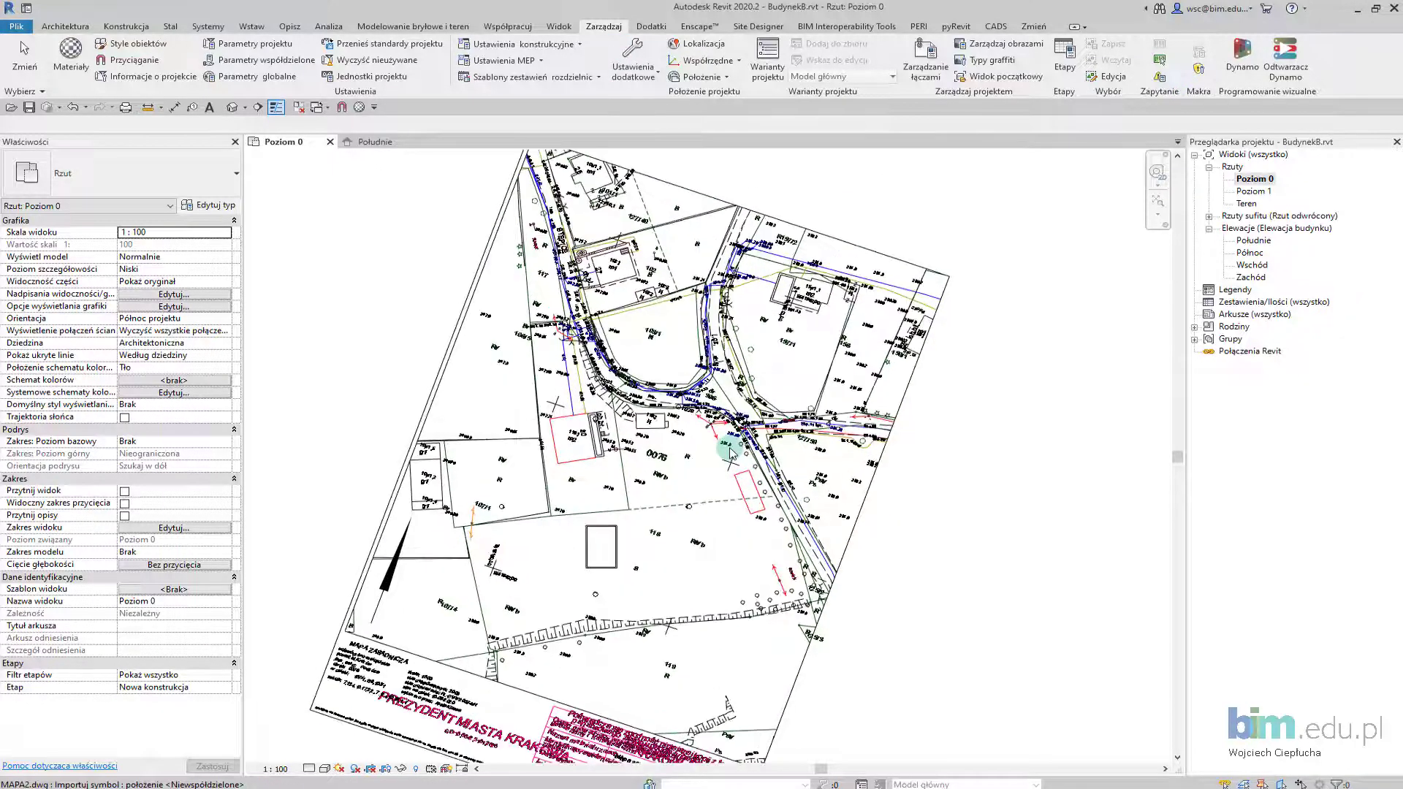
{"action": "scroll", "coordinate": [731, 451], "scroll_direction": "up", "scroll_amount": 1}
{"action": "scroll", "coordinate": [585, 388], "scroll_direction": "down", "scroll_amount": 3}
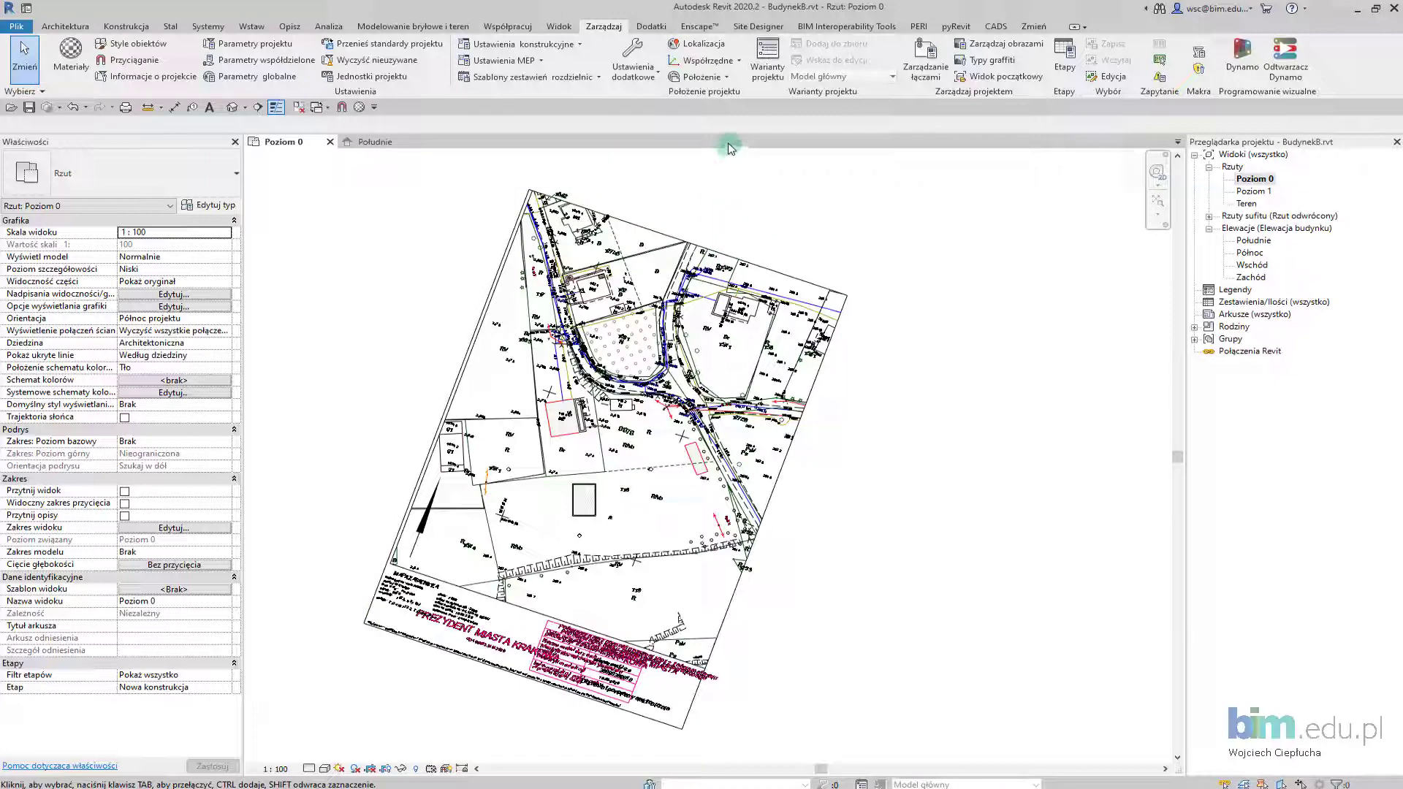
Step: Acquire coordinates from the linked survey drawing and dismiss the coordinate-system-in-use message
{"action": "left_click", "coordinate": [711, 65]}
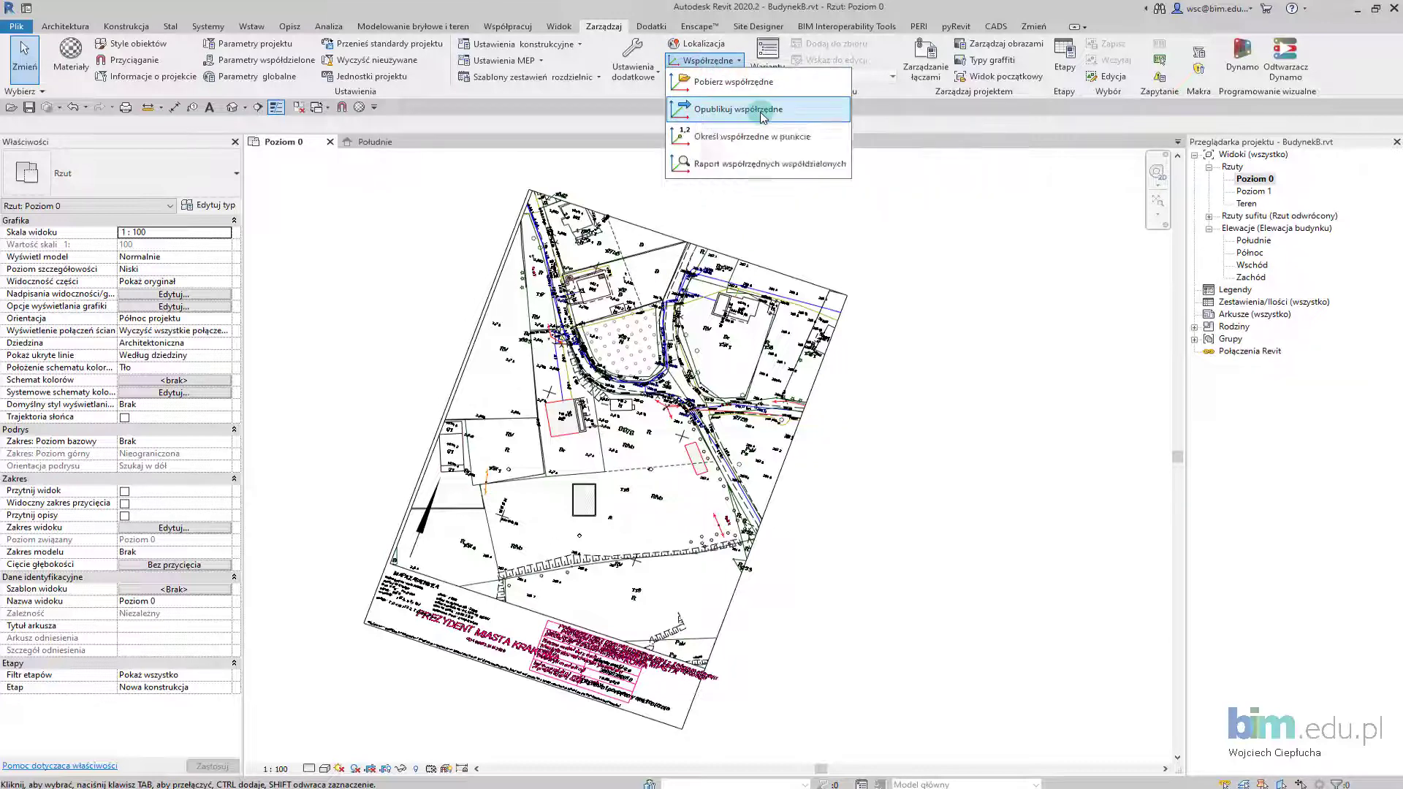
{"action": "left_click", "coordinate": [729, 110]}
{"action": "left_click", "coordinate": [716, 63]}
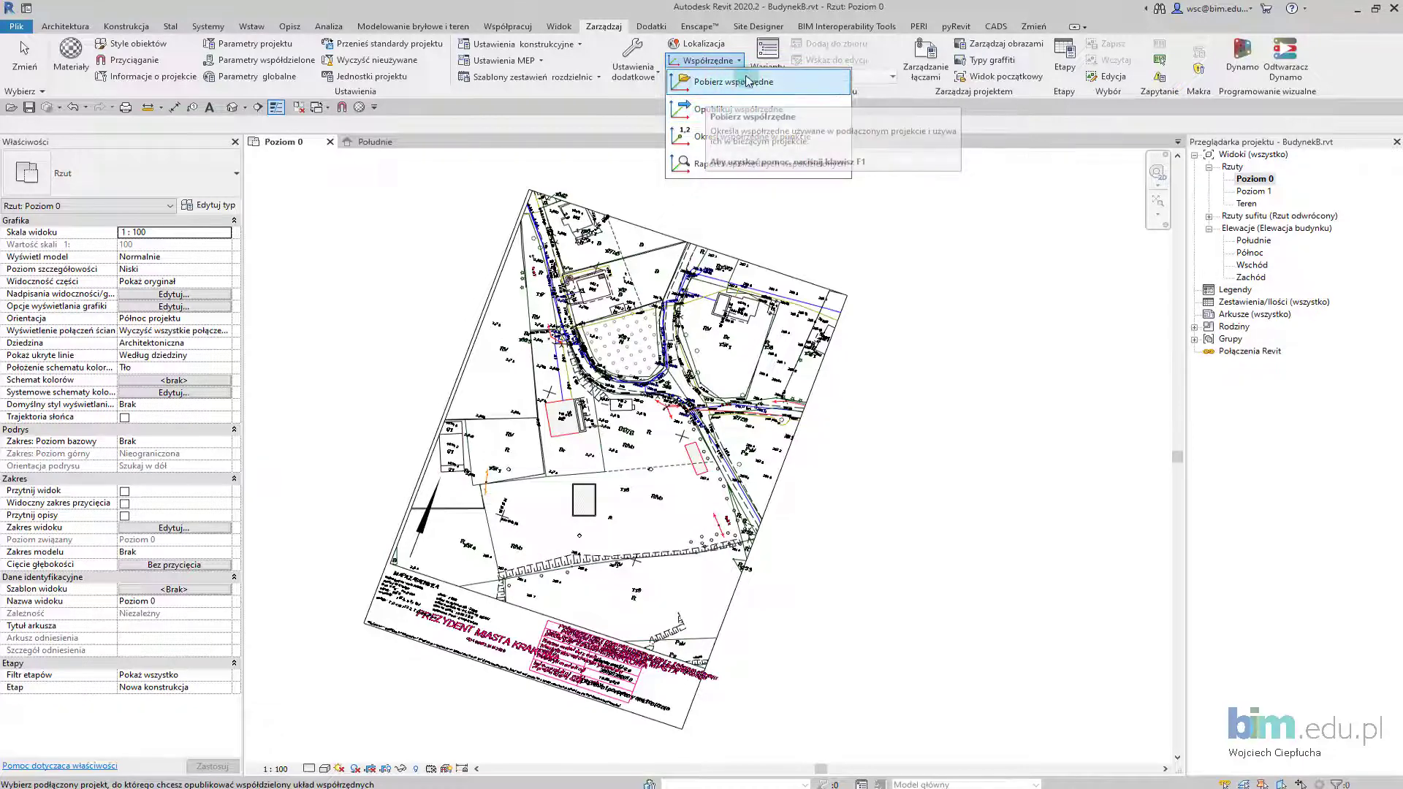
{"action": "left_click", "coordinate": [718, 83]}
{"action": "left_click", "coordinate": [713, 251]}
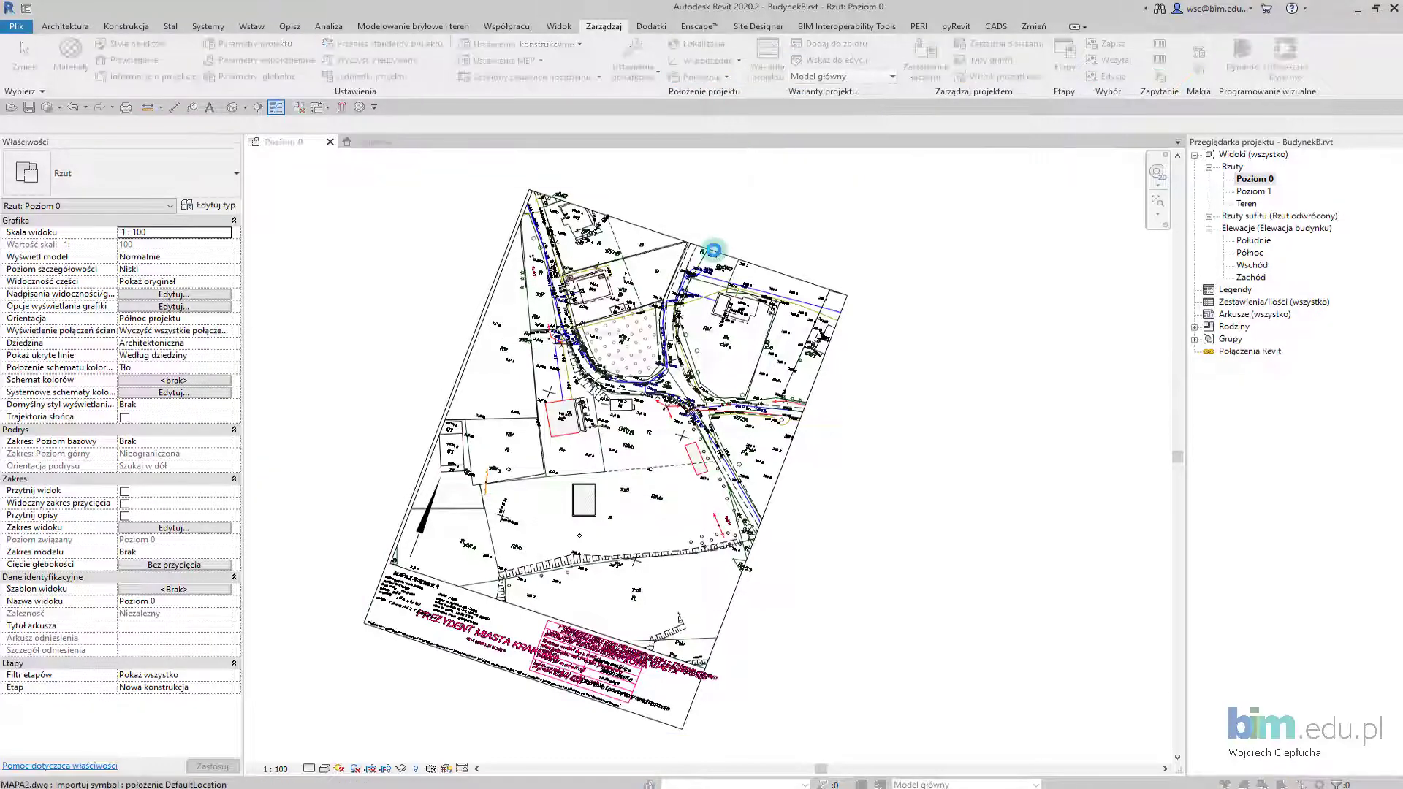
{"action": "left_click_drag", "start_coordinate": [699, 336], "coordinate": [817, 152]}
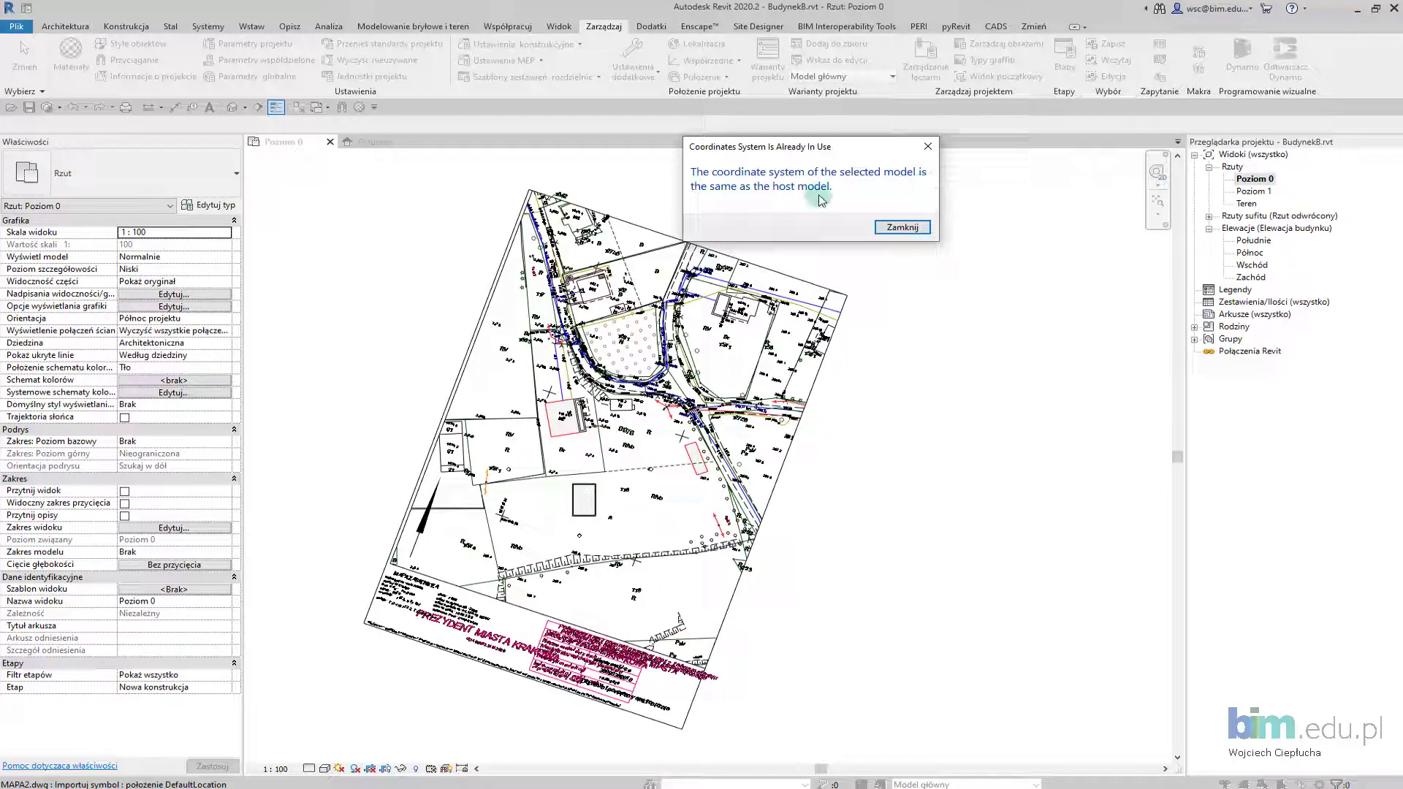
{"action": "left_click", "coordinate": [901, 228]}
{"action": "scroll", "coordinate": [583, 493], "scroll_direction": "up", "scroll_amount": 1}
{"action": "scroll", "coordinate": [583, 494], "scroll_direction": "up", "scroll_amount": 1}
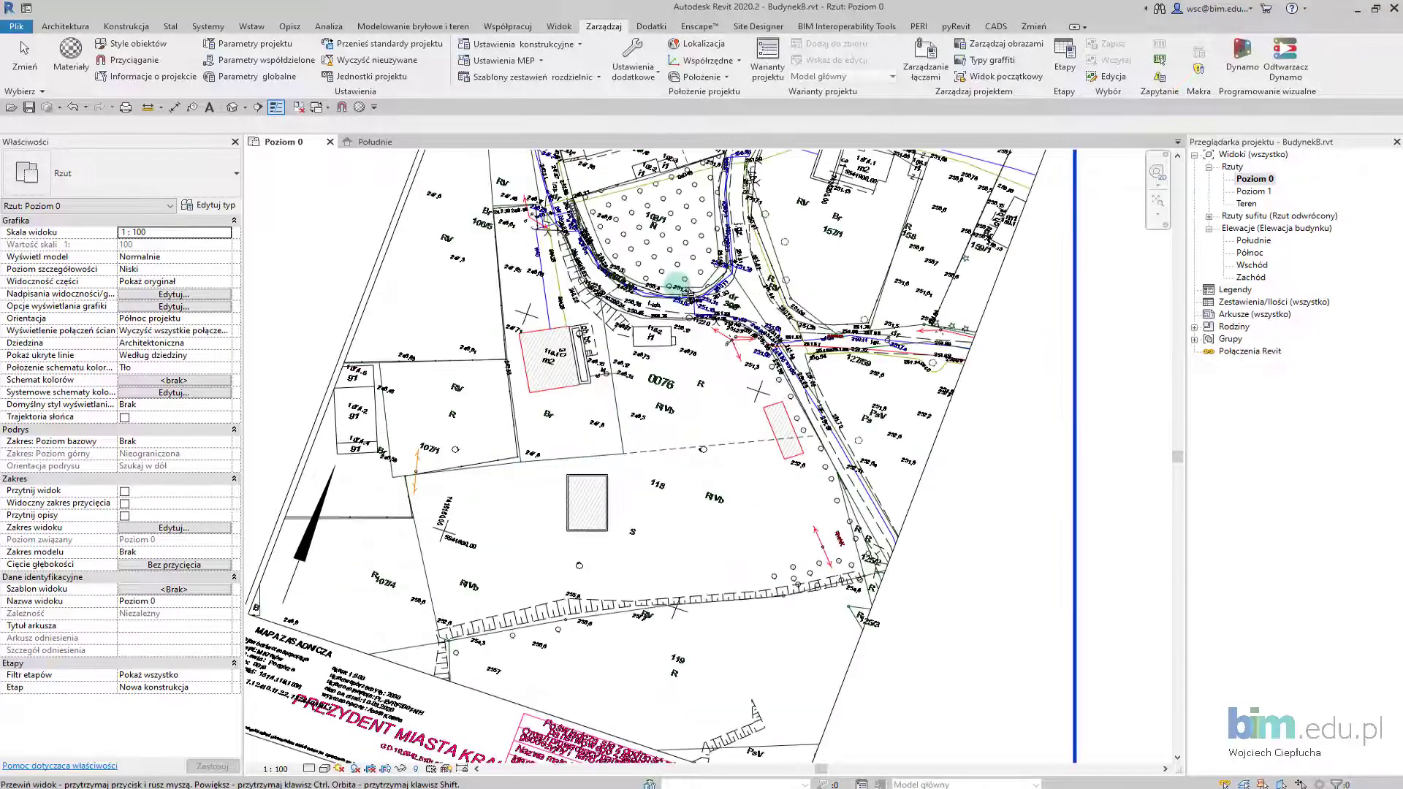
{"action": "middle_click_drag", "start_coordinate": [678, 285], "coordinate": [594, 374]}
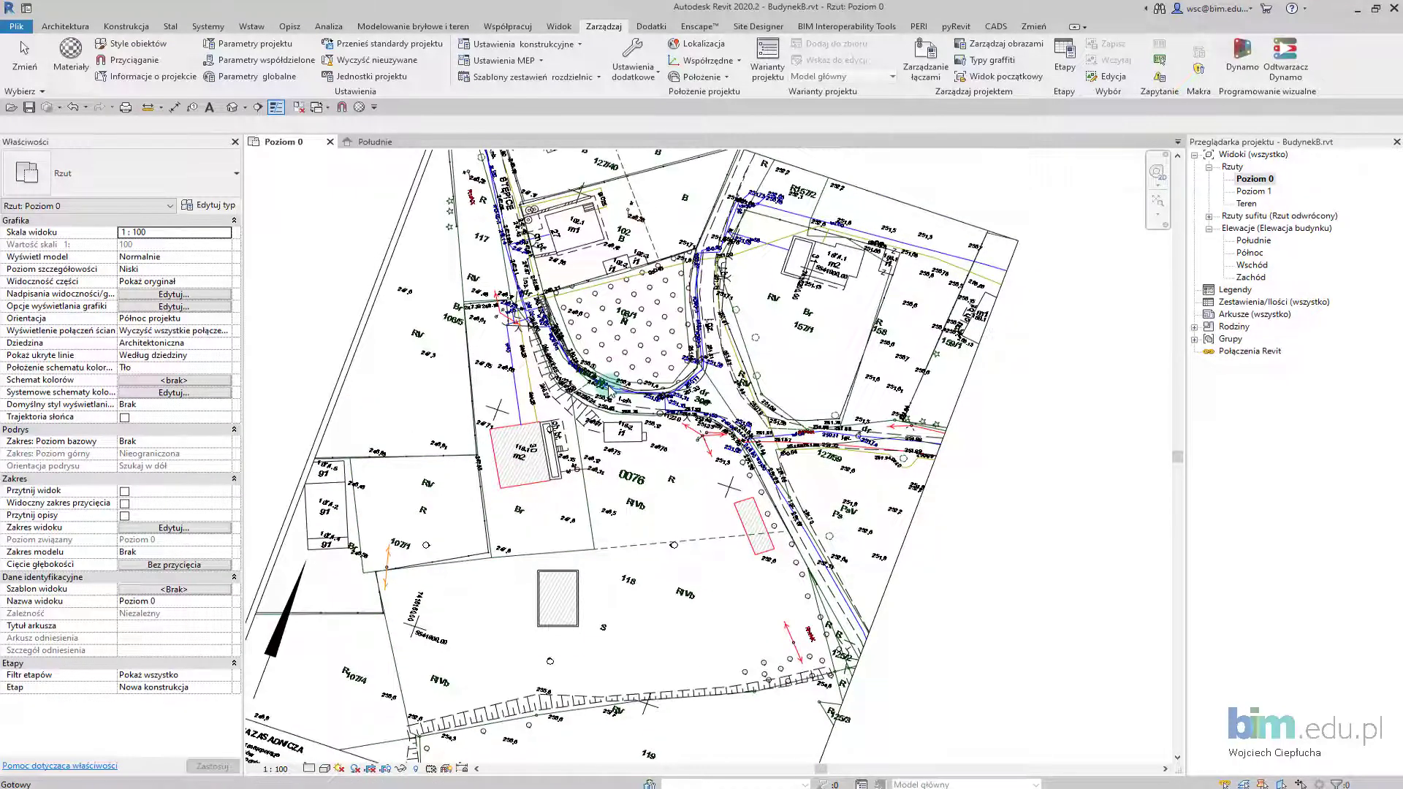
Step: Save BudynekB and close the Południe and Poziom 0 views
{"action": "key", "text": "ctrl+s"}
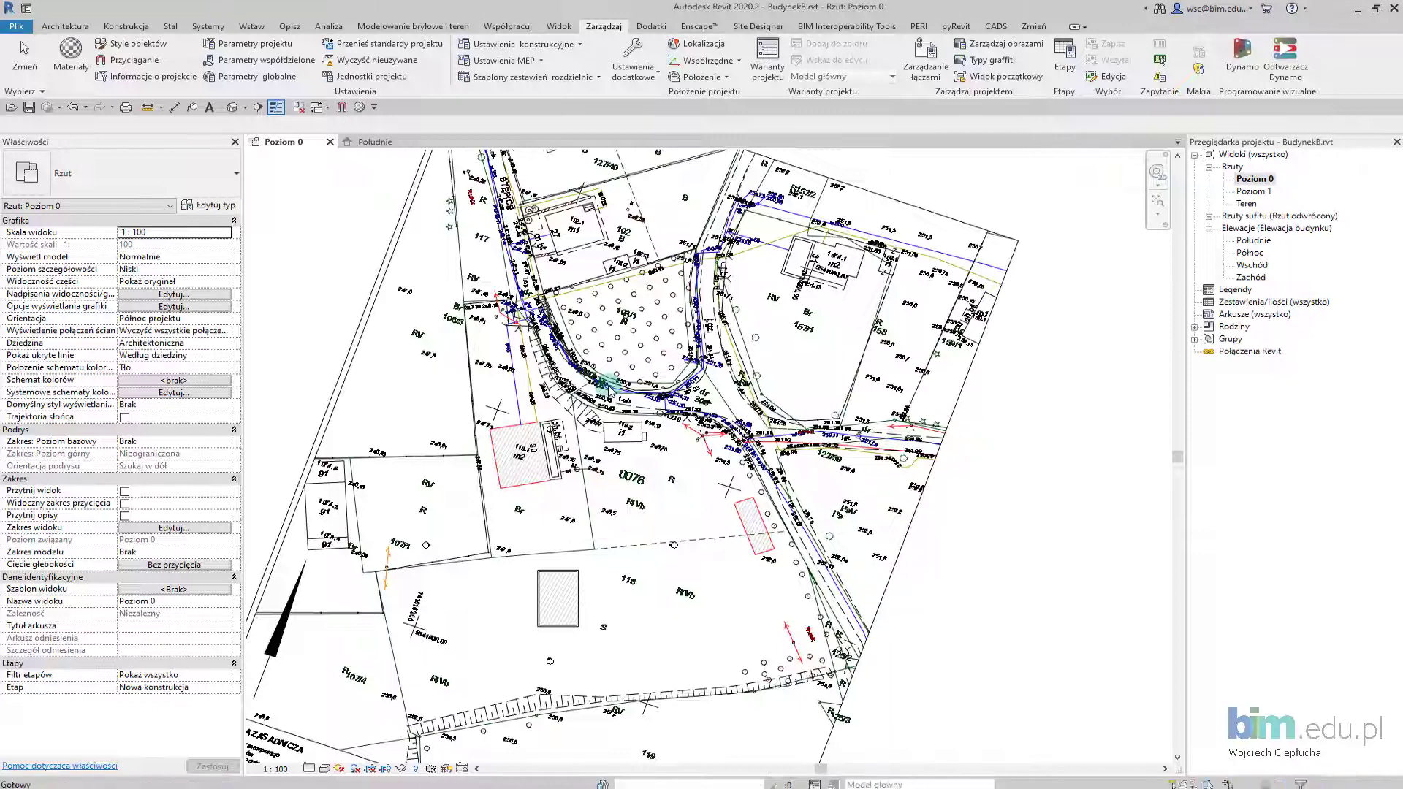
{"action": "left_click", "coordinate": [401, 146]}
{"action": "left_click", "coordinate": [424, 144]}
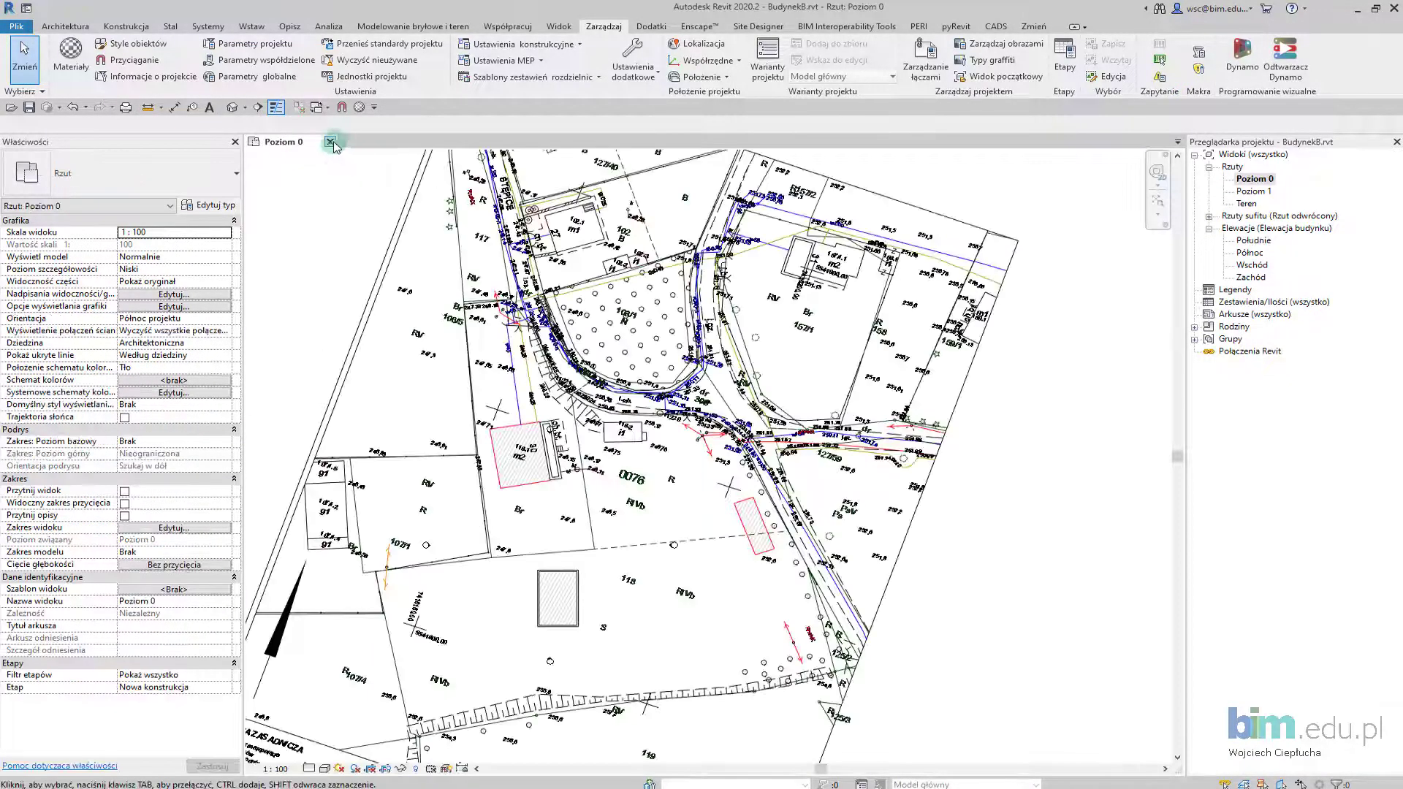
{"action": "left_click", "coordinate": [337, 142]}
Step: Create a new project from the architectural template and open its Południe elevation
{"action": "left_click", "coordinate": [157, 160]}
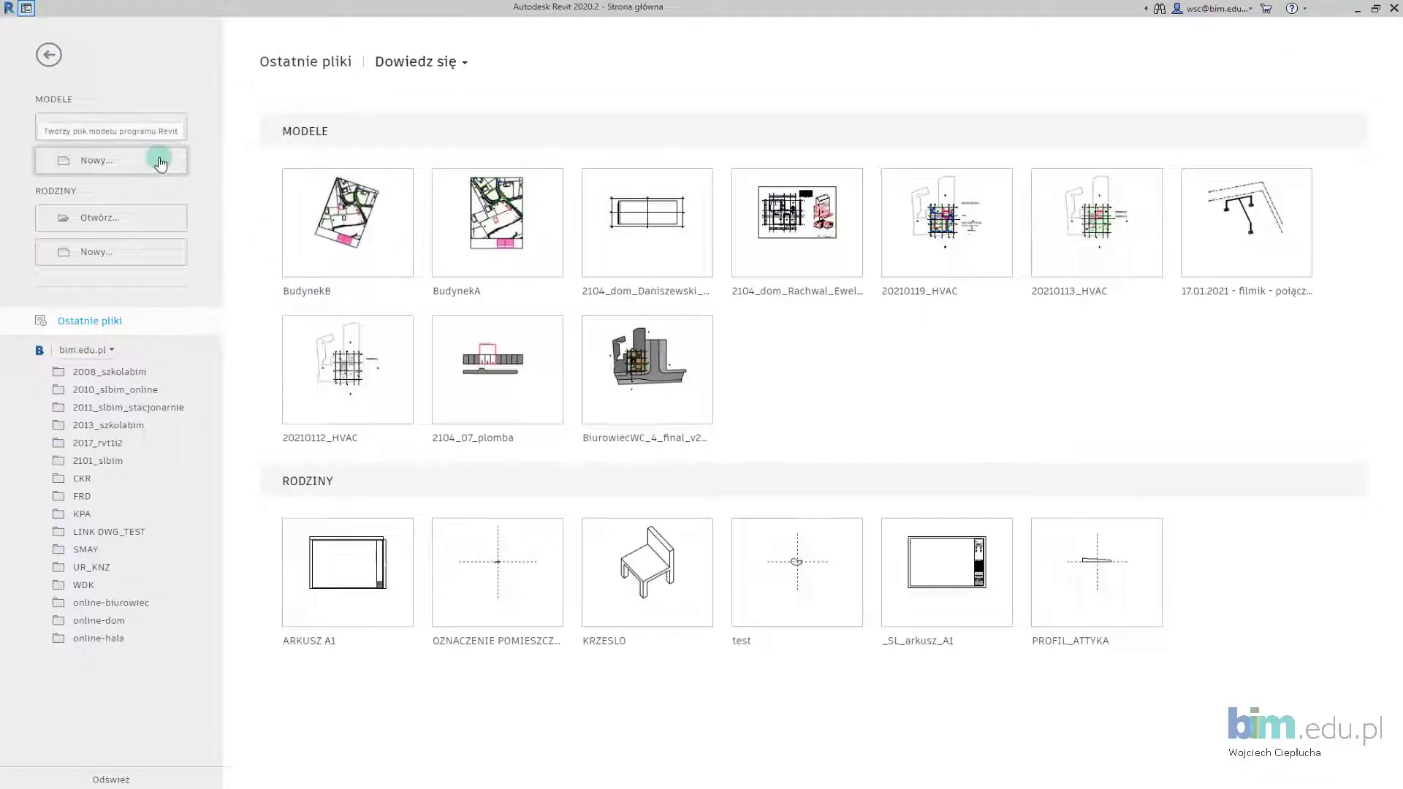
{"action": "left_click", "coordinate": [709, 302]}
{"action": "left_click", "coordinate": [713, 332]}
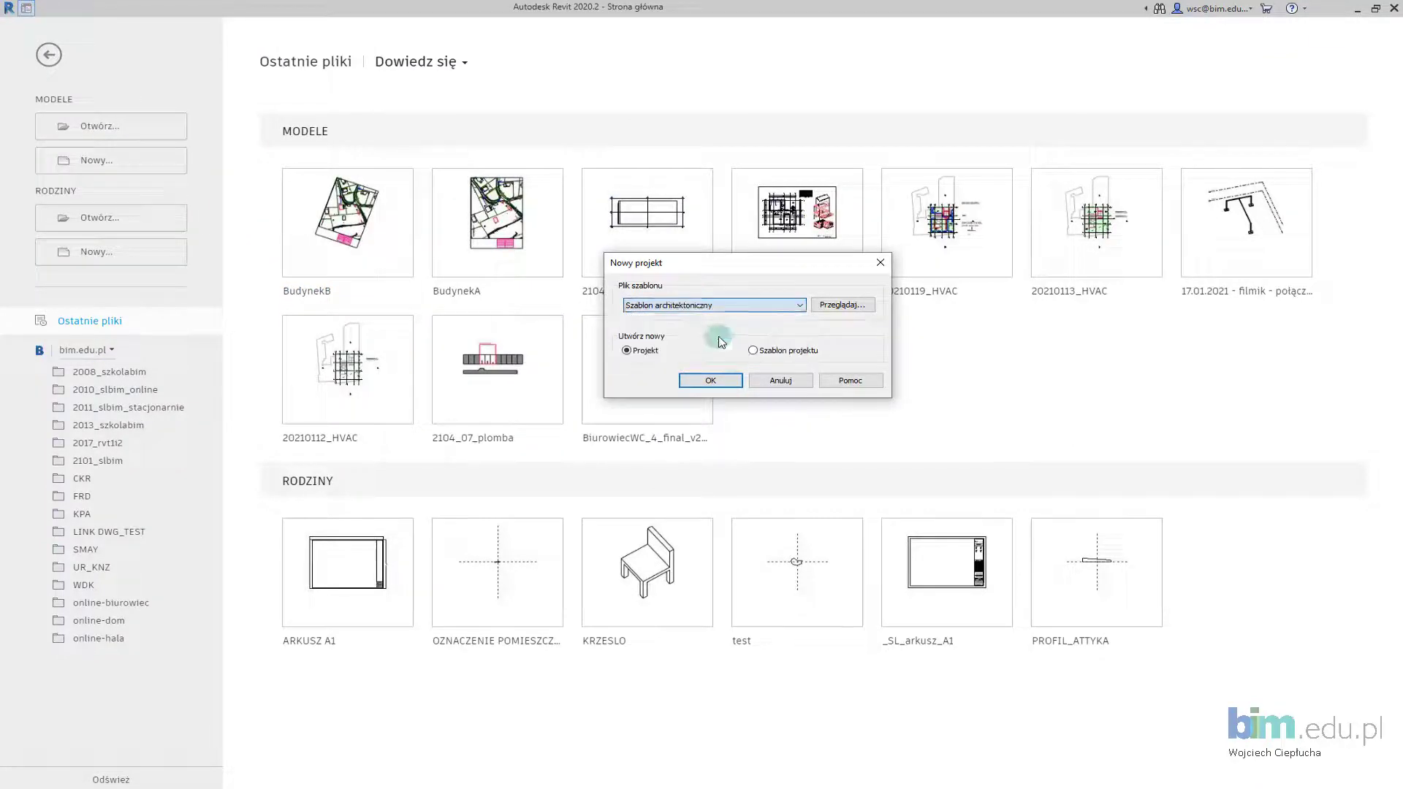
{"action": "left_click", "coordinate": [721, 380]}
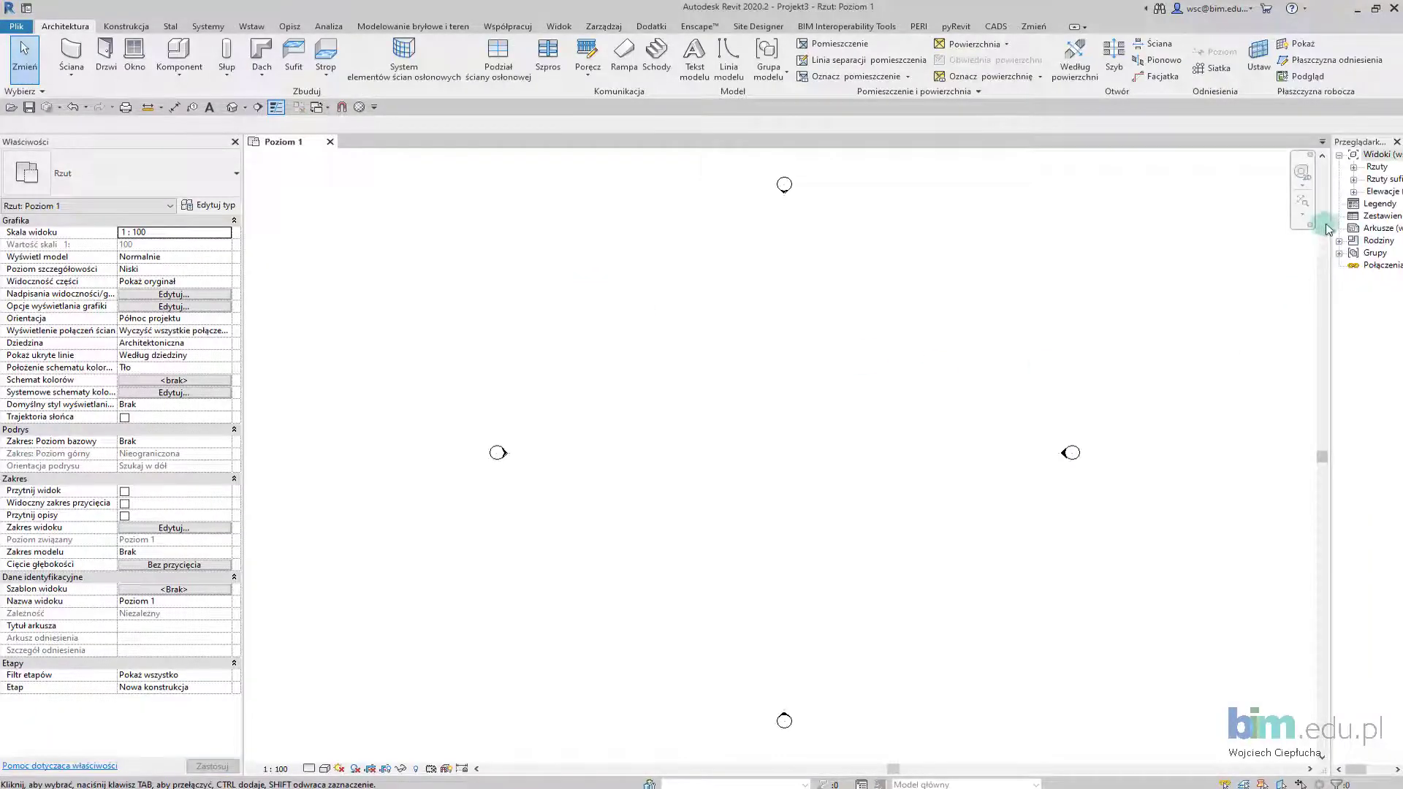
{"action": "left_click_drag", "start_coordinate": [1330, 228], "coordinate": [1261, 229]}
{"action": "double_click", "coordinate": [1309, 192]}
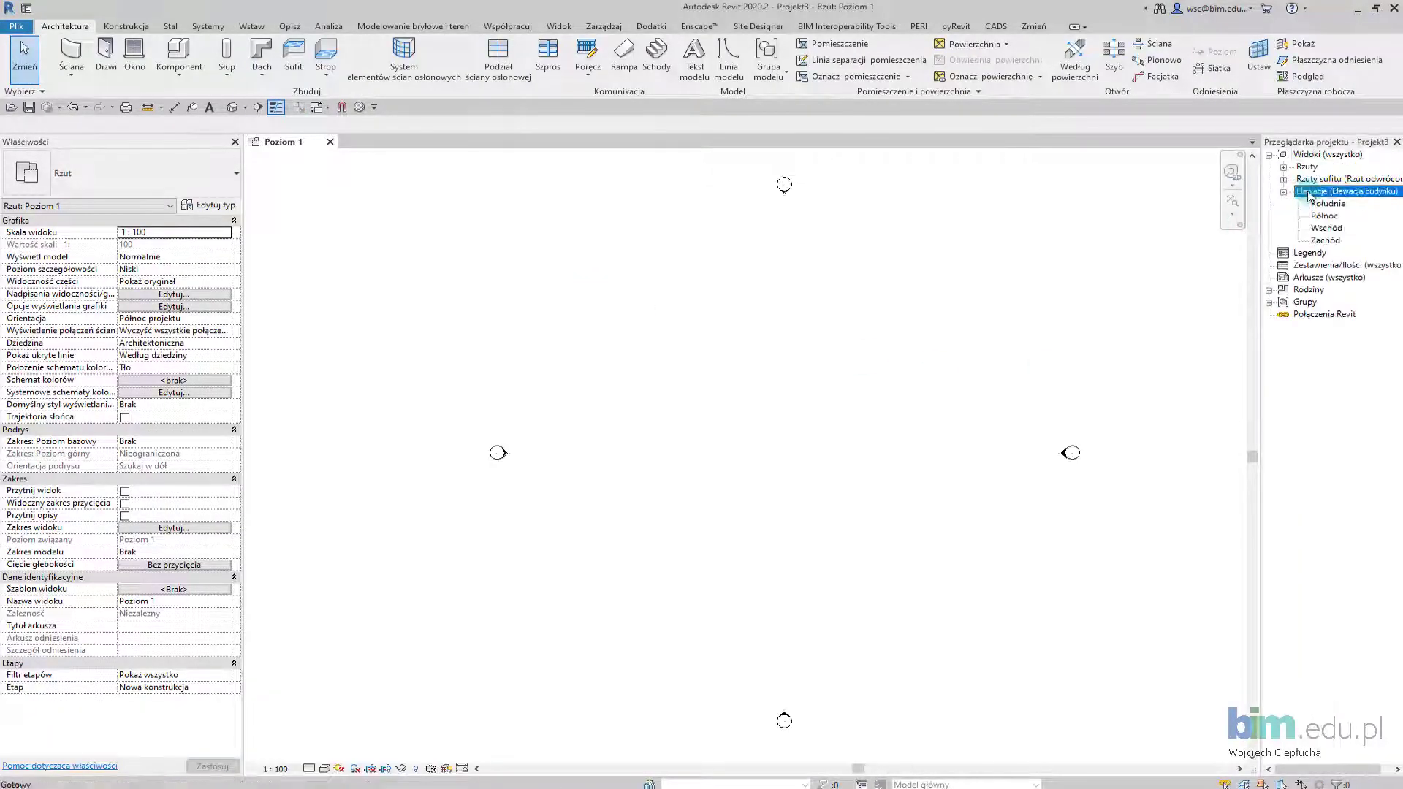
{"action": "double_click", "coordinate": [1327, 204]}
{"action": "scroll", "coordinate": [796, 504], "scroll_direction": "up", "scroll_amount": 3}
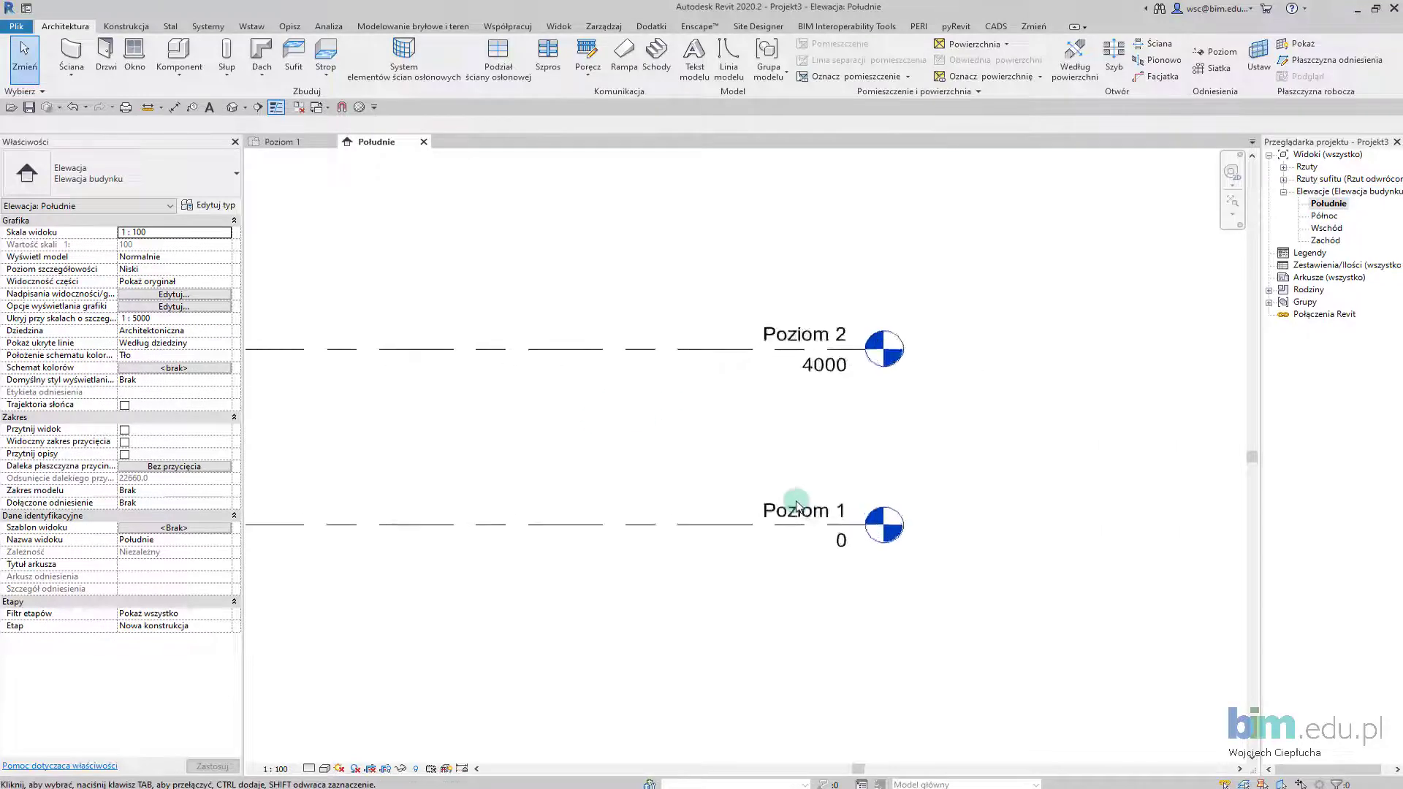
{"action": "scroll", "coordinate": [827, 529], "scroll_direction": "up", "scroll_amount": 3}
Step: Rename the two levels to Poziom 0 and Poziom 1
{"action": "left_click", "coordinate": [826, 529]}
{"action": "left_click", "coordinate": [877, 519]}
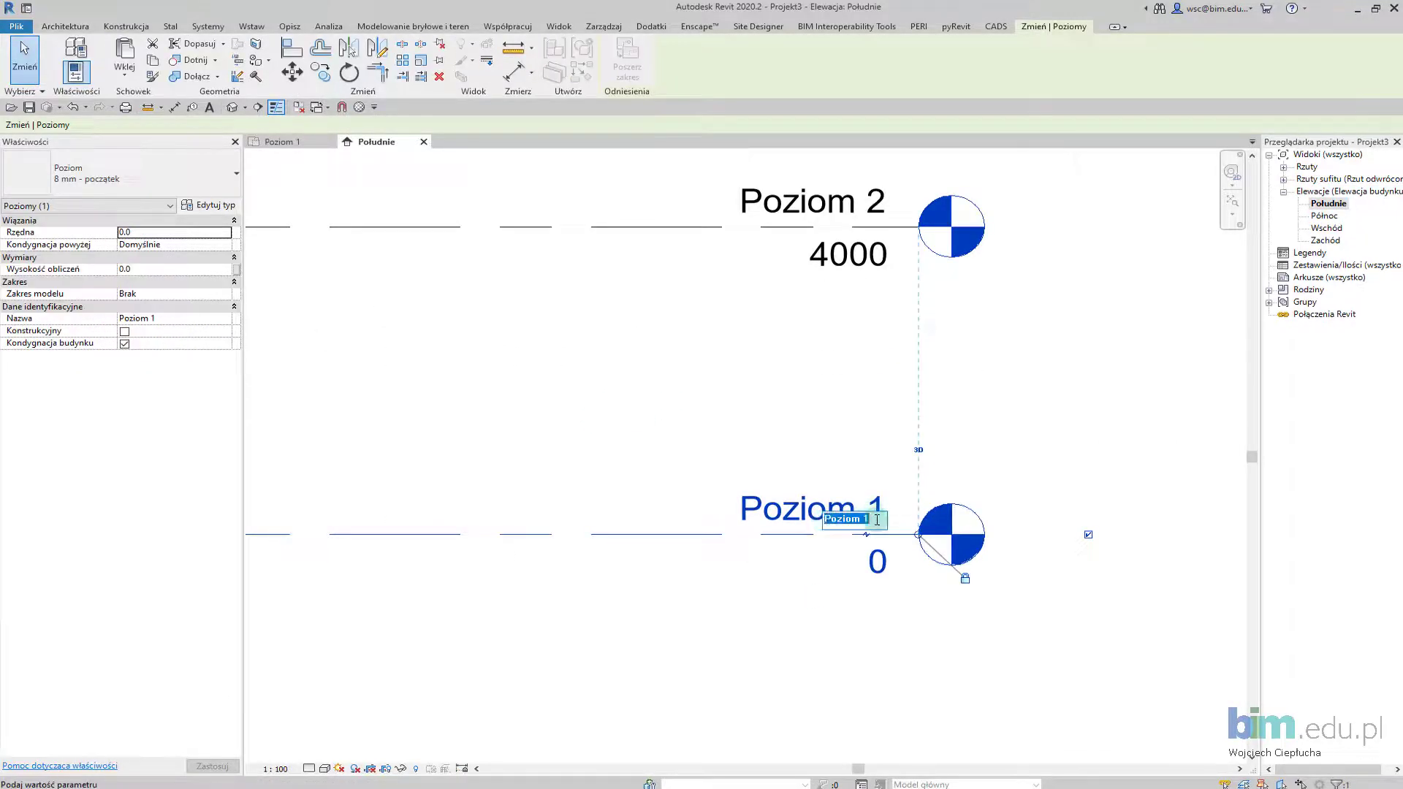
{"action": "left_click", "coordinate": [852, 273]}
{"action": "left_click", "coordinate": [846, 191]}
{"action": "left_click", "coordinate": [877, 210]}
{"action": "type", "text": "Poziom"}
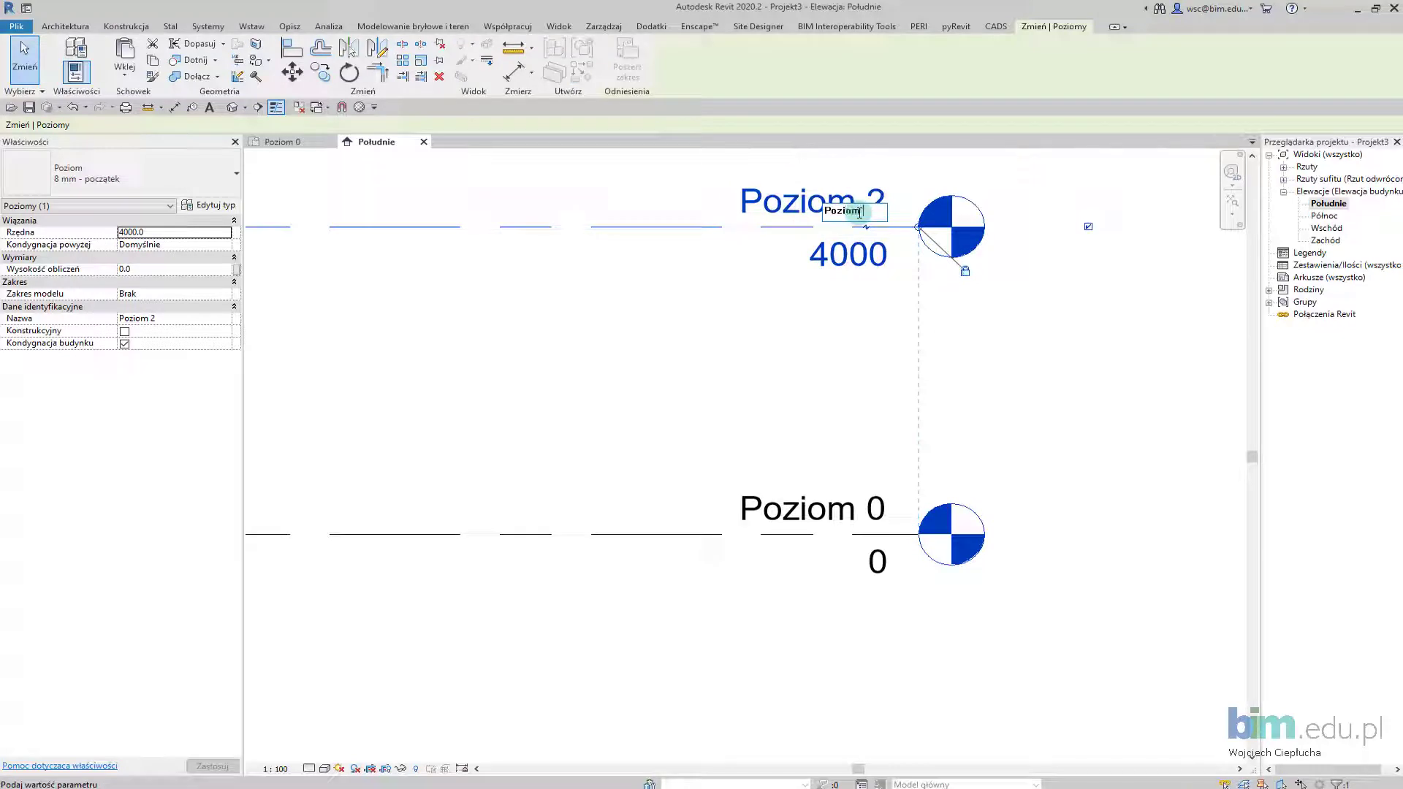
{"action": "type", "text": "1"}
{"action": "key", "text": "Return"}
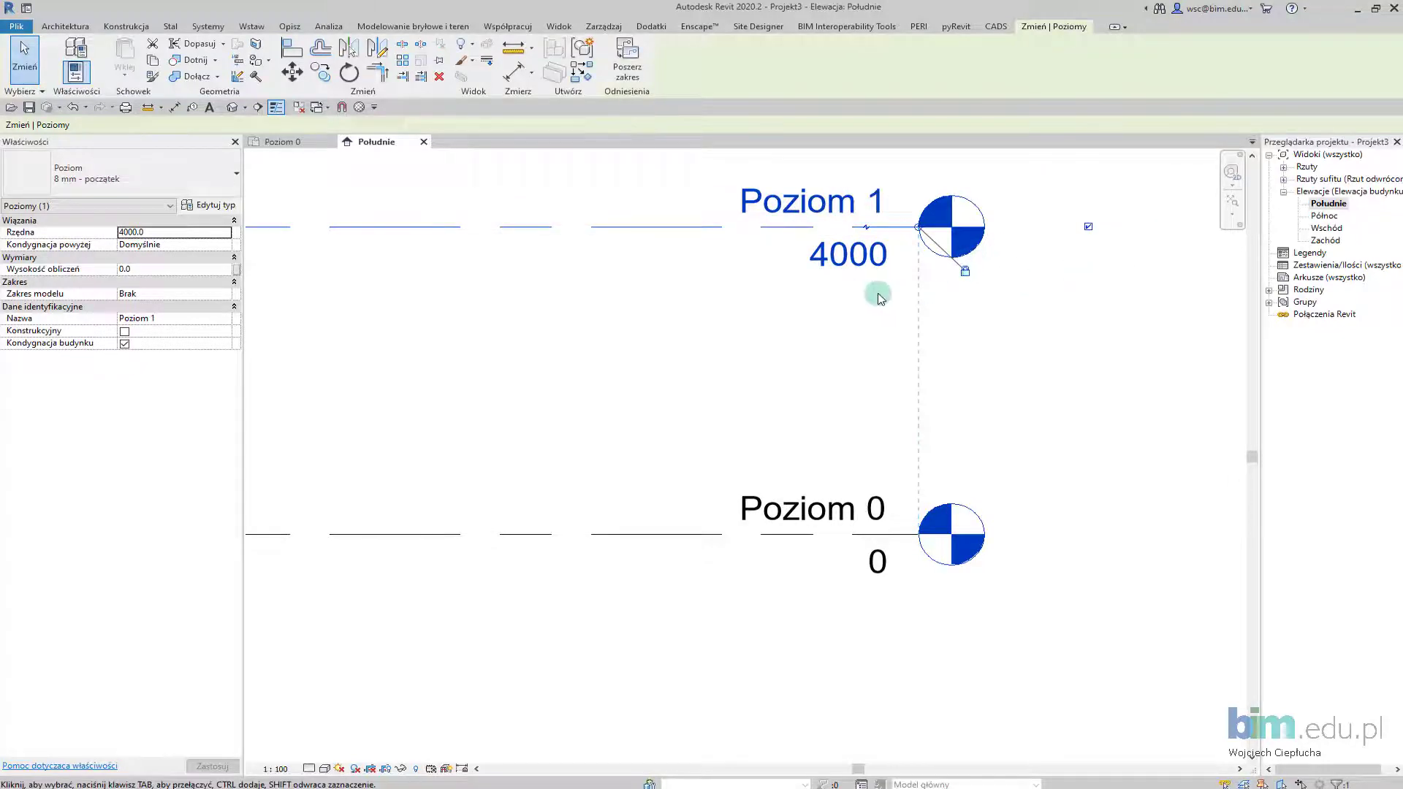
{"action": "left_click", "coordinate": [864, 278]}
Step: Set Poziom 1's elevation to 12000 and open the Poziom 0 floor plan
{"action": "left_click", "coordinate": [864, 276]}
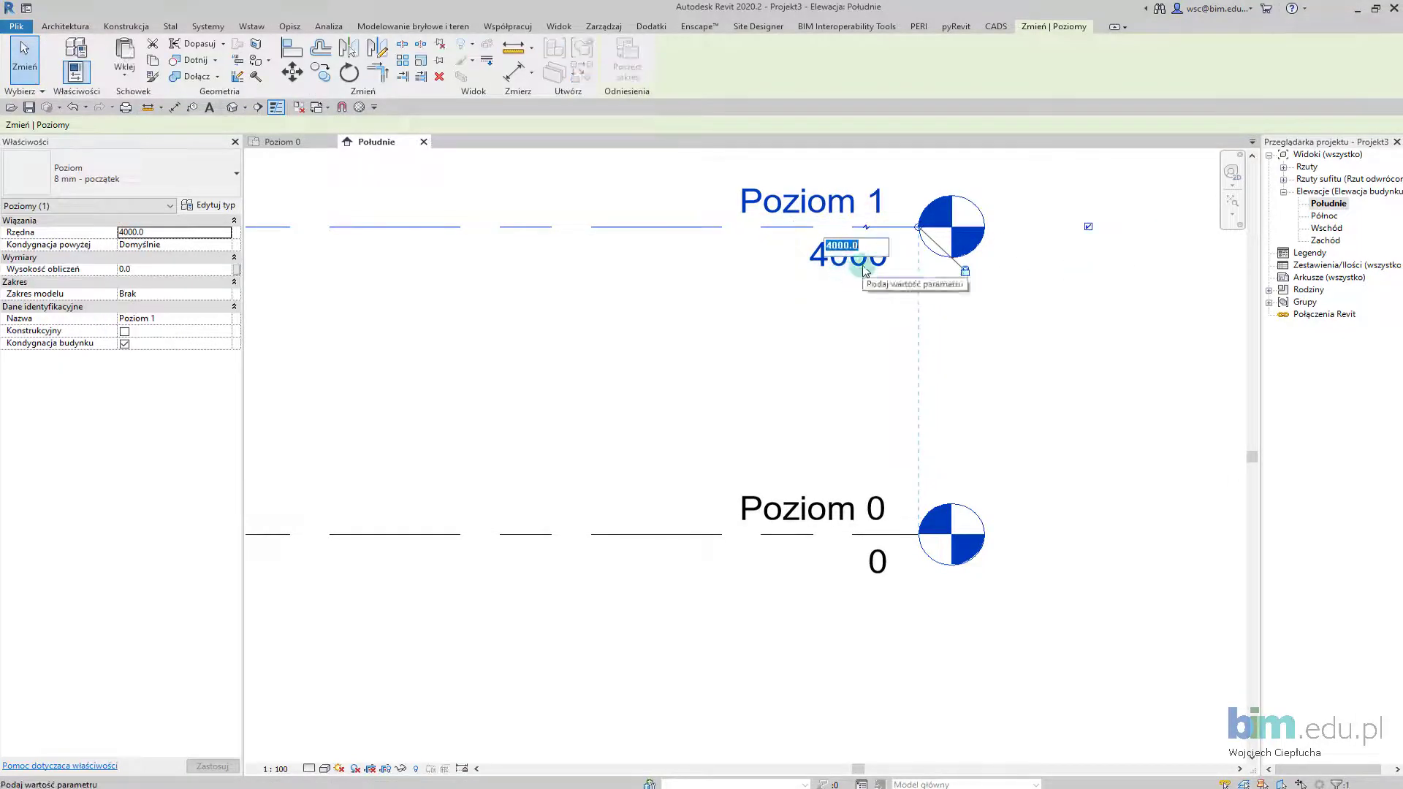
{"action": "type", "text": "90"}
{"action": "key", "text": "Return"}
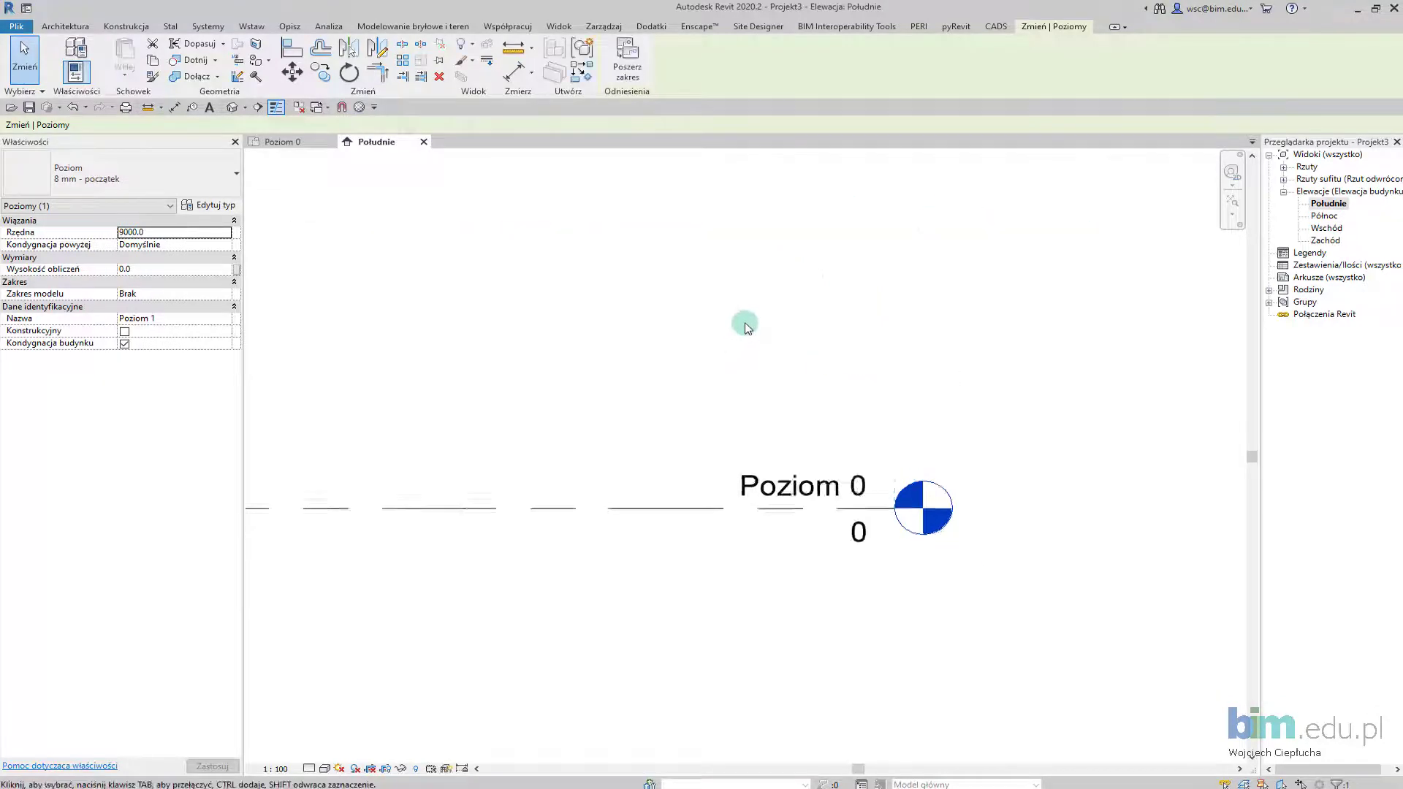
{"action": "scroll", "coordinate": [801, 516], "scroll_direction": "down", "scroll_amount": 3}
{"action": "left_click", "coordinate": [817, 362]}
{"action": "type", "text": "1200"}
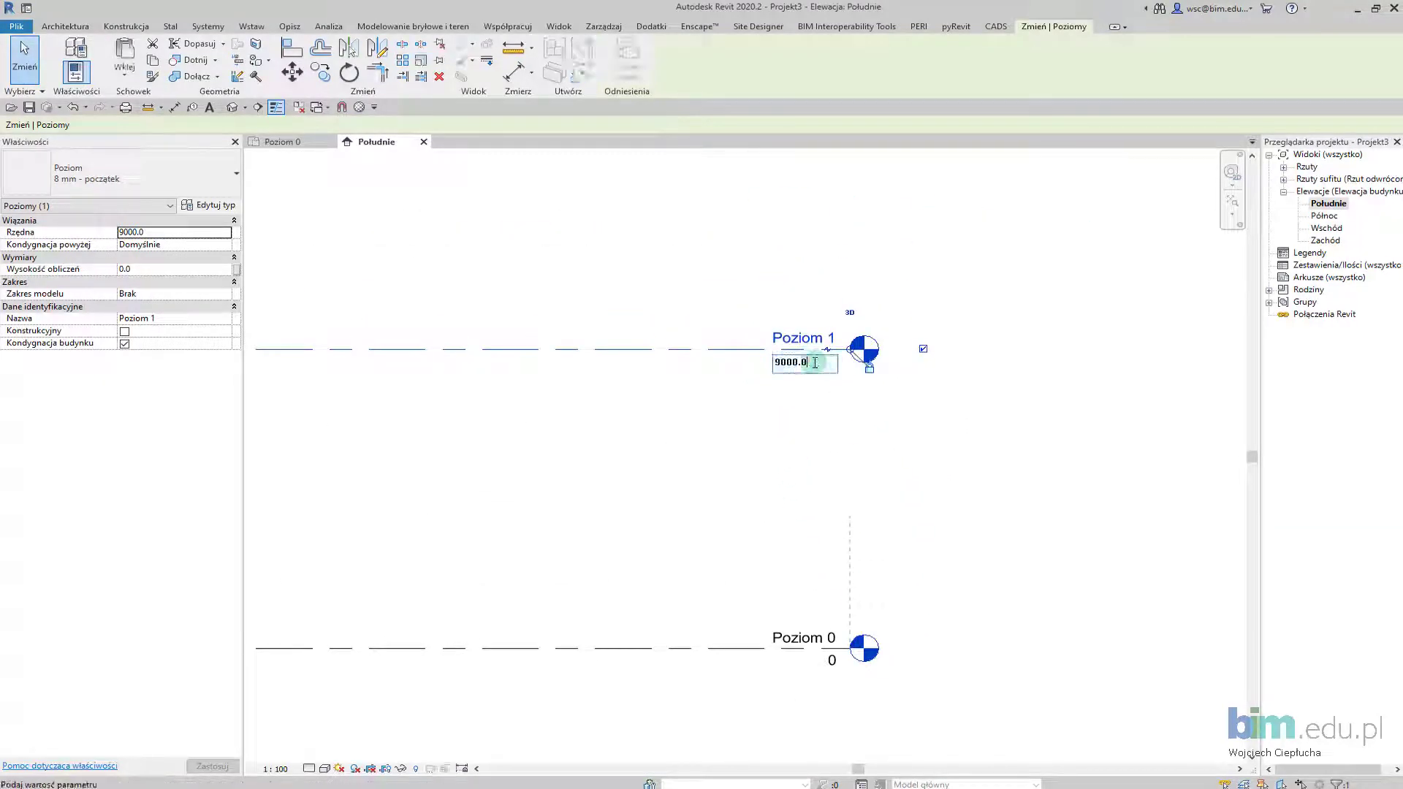
{"action": "left_click", "coordinate": [785, 418]}
{"action": "left_click", "coordinate": [813, 622]}
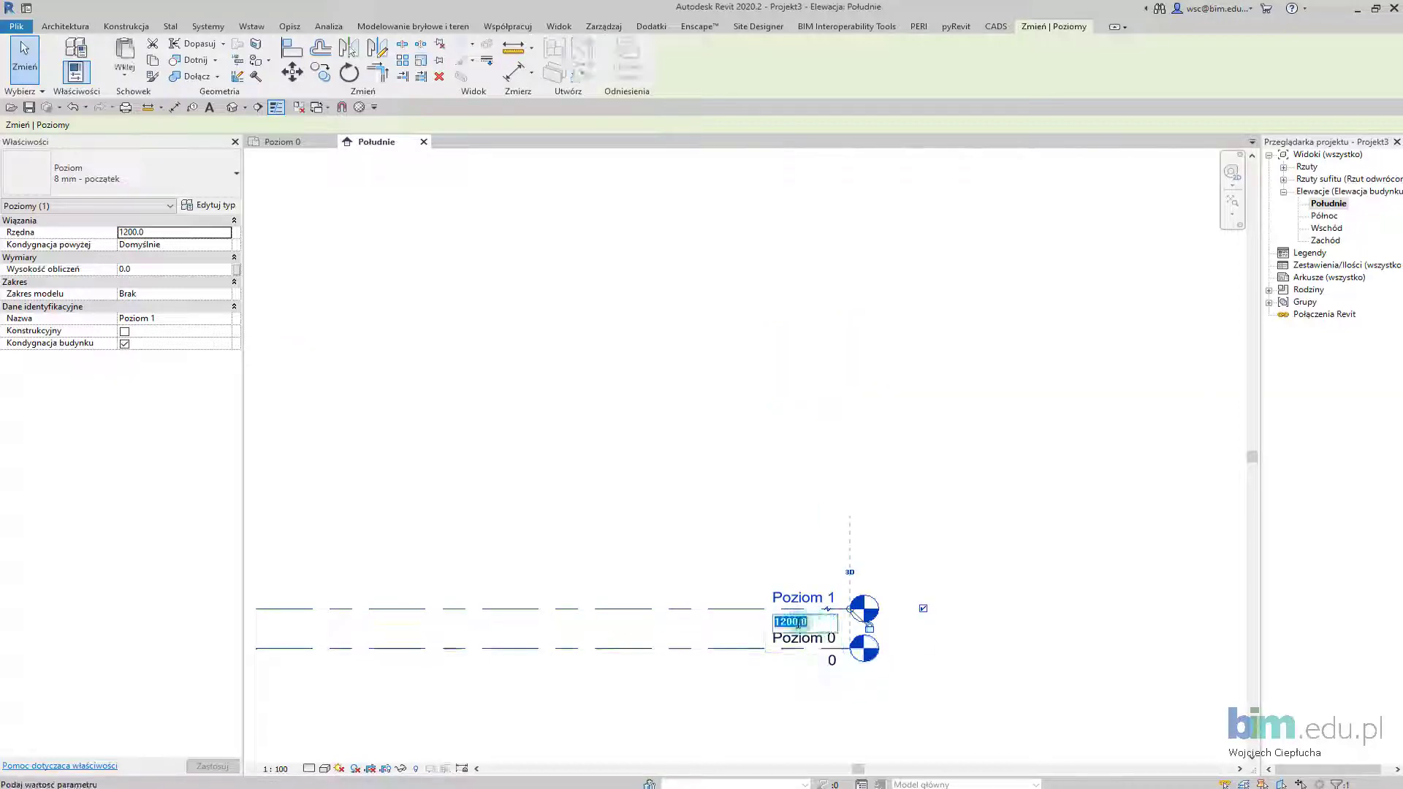
{"action": "type", "text": "0"}
{"action": "key", "text": "Return"}
{"action": "middle_click_drag", "start_coordinate": [755, 414], "coordinate": [786, 426]}
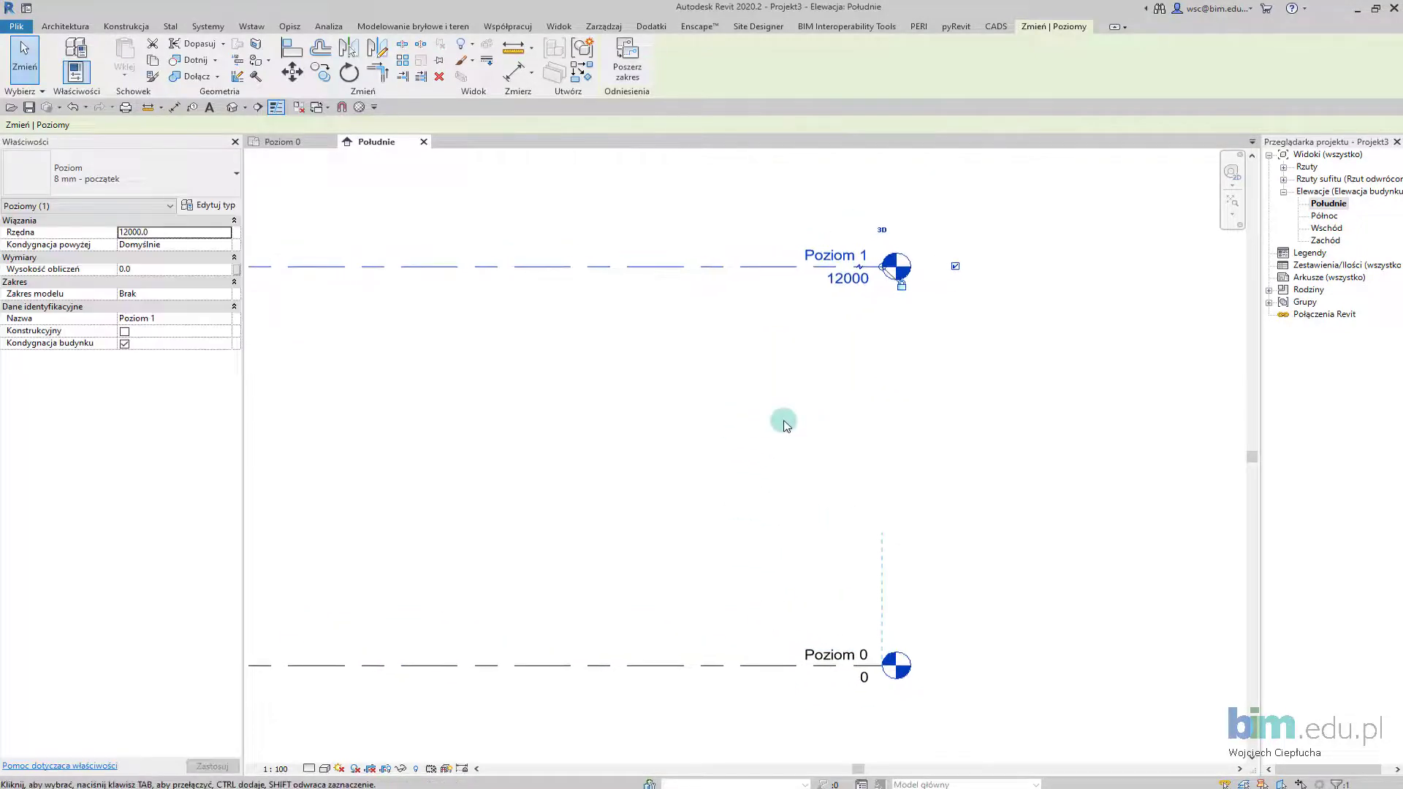
{"action": "middle_click_drag", "start_coordinate": [652, 306], "coordinate": [720, 317]}
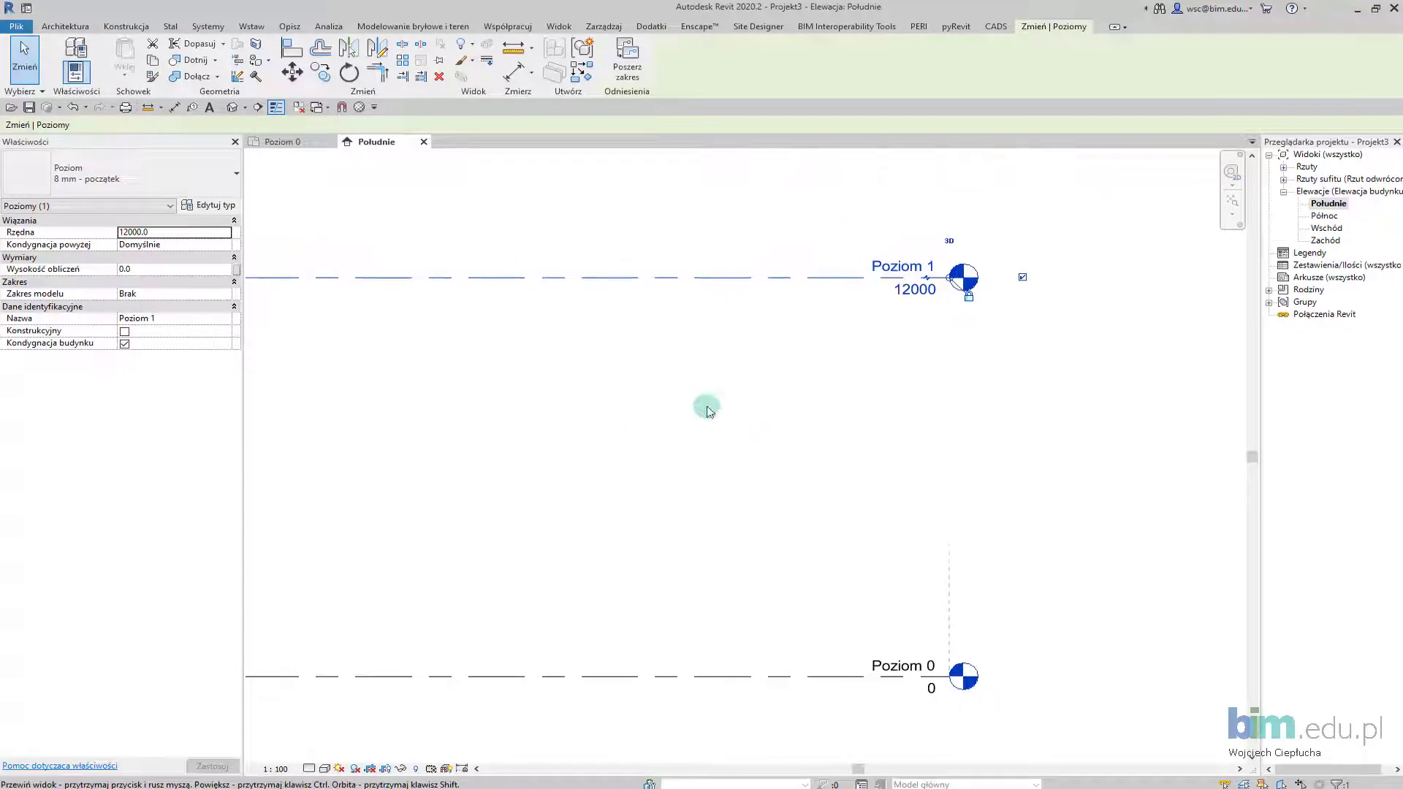
{"action": "left_click", "coordinate": [1283, 166]}
{"action": "double_click", "coordinate": [1329, 179]}
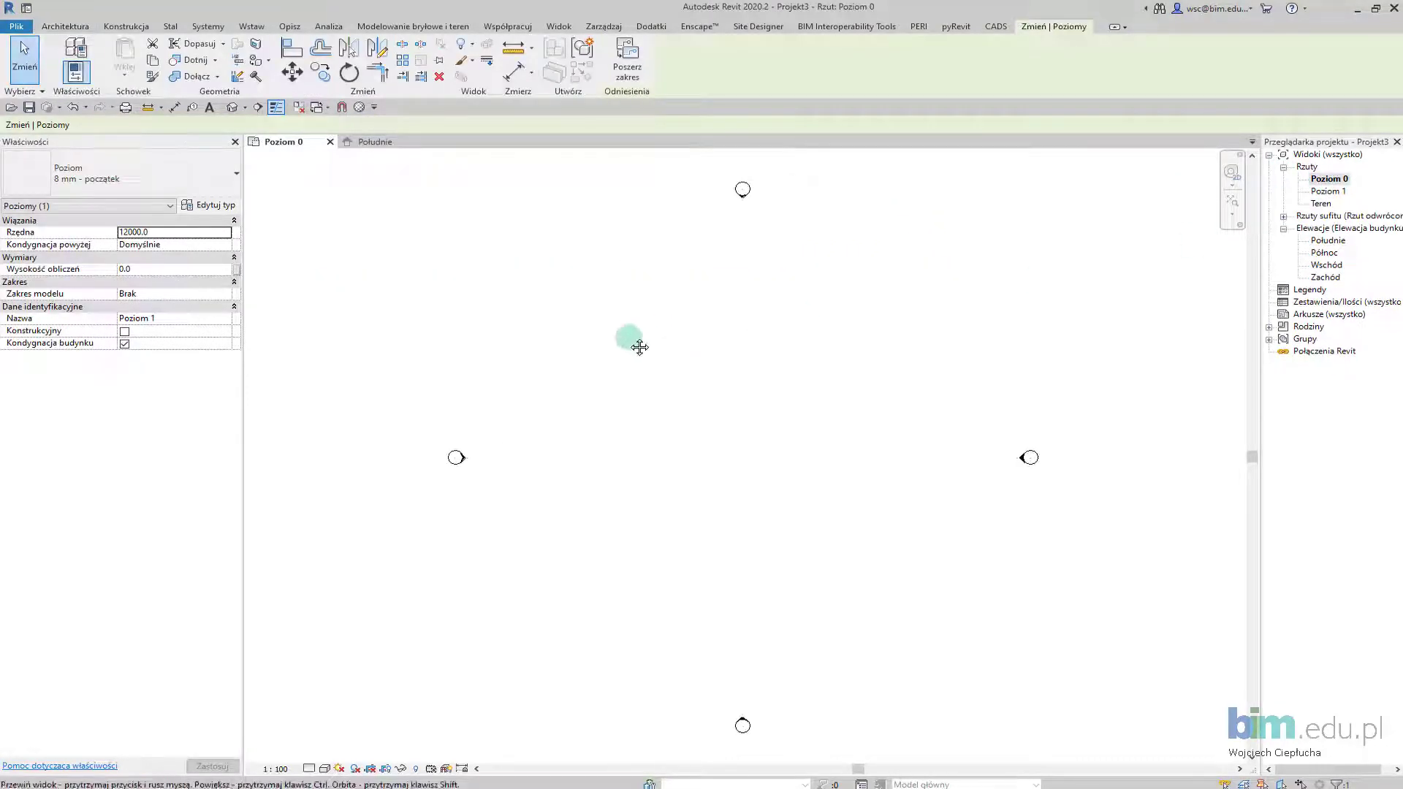
Step: Link MAPA2.dwg with Ręcznie - Początek positioning, accept the warnings and place it
{"action": "middle_click_drag", "start_coordinate": [639, 347], "coordinate": [621, 350]}
{"action": "left_click", "coordinate": [255, 28]}
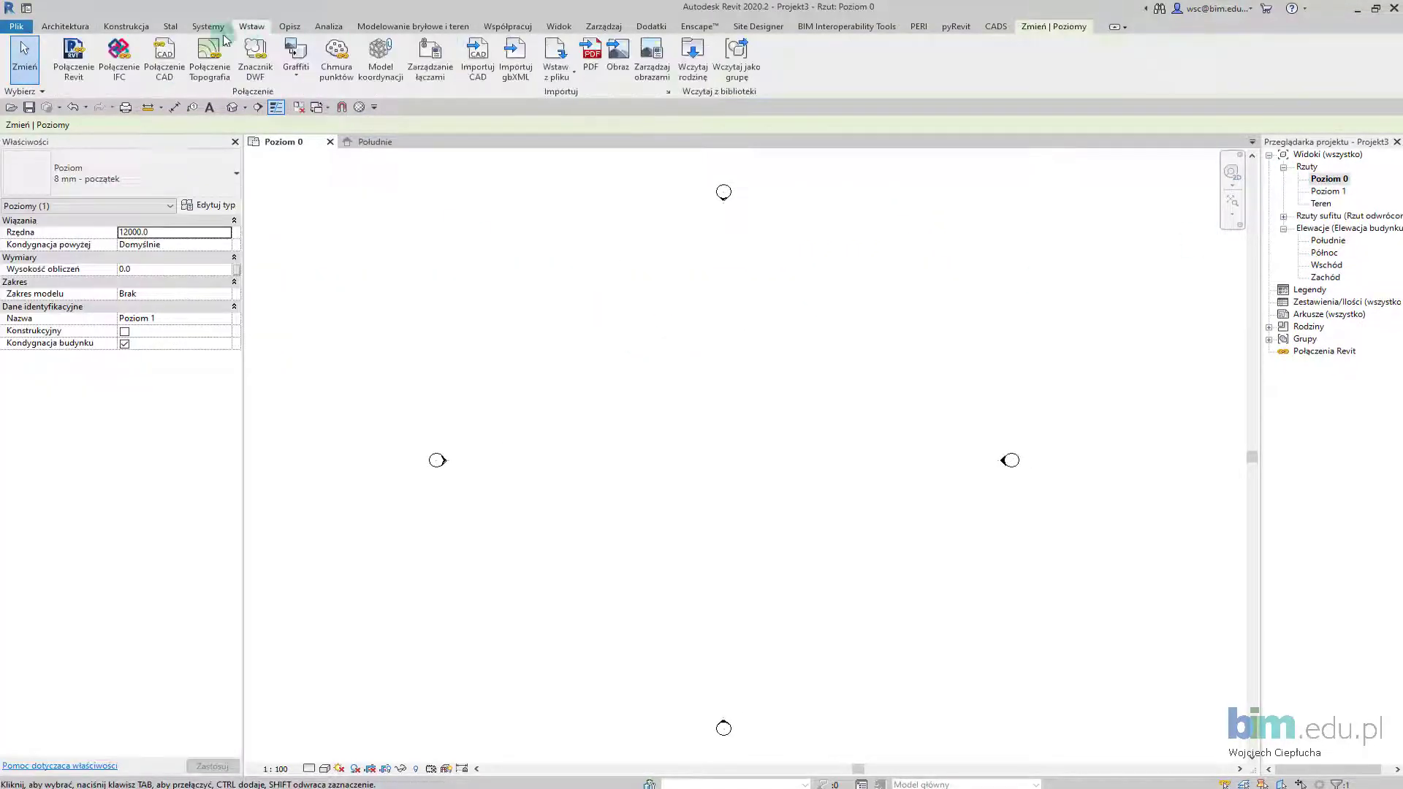
{"action": "left_click", "coordinate": [164, 62]}
{"action": "left_click", "coordinate": [553, 227]}
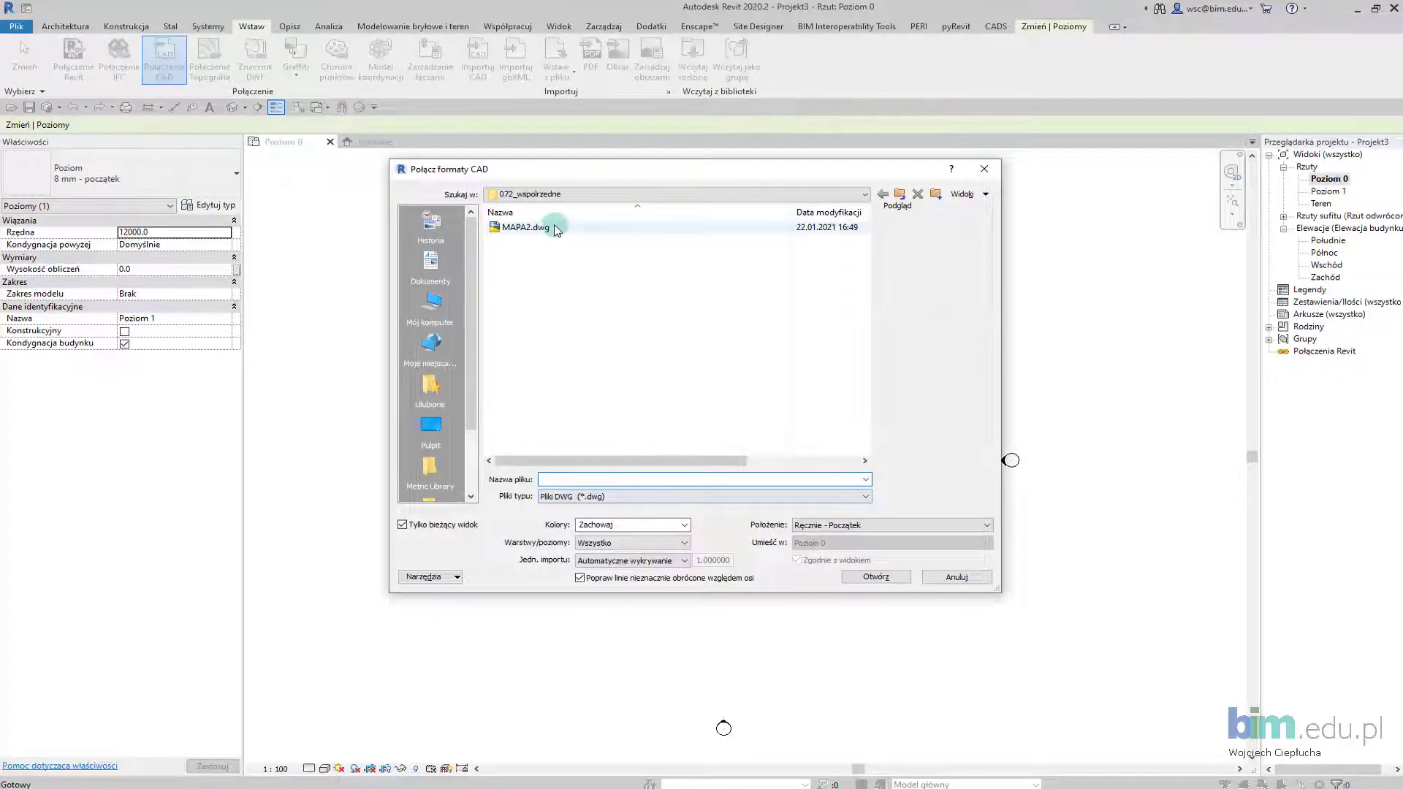
{"action": "left_click", "coordinate": [817, 526]}
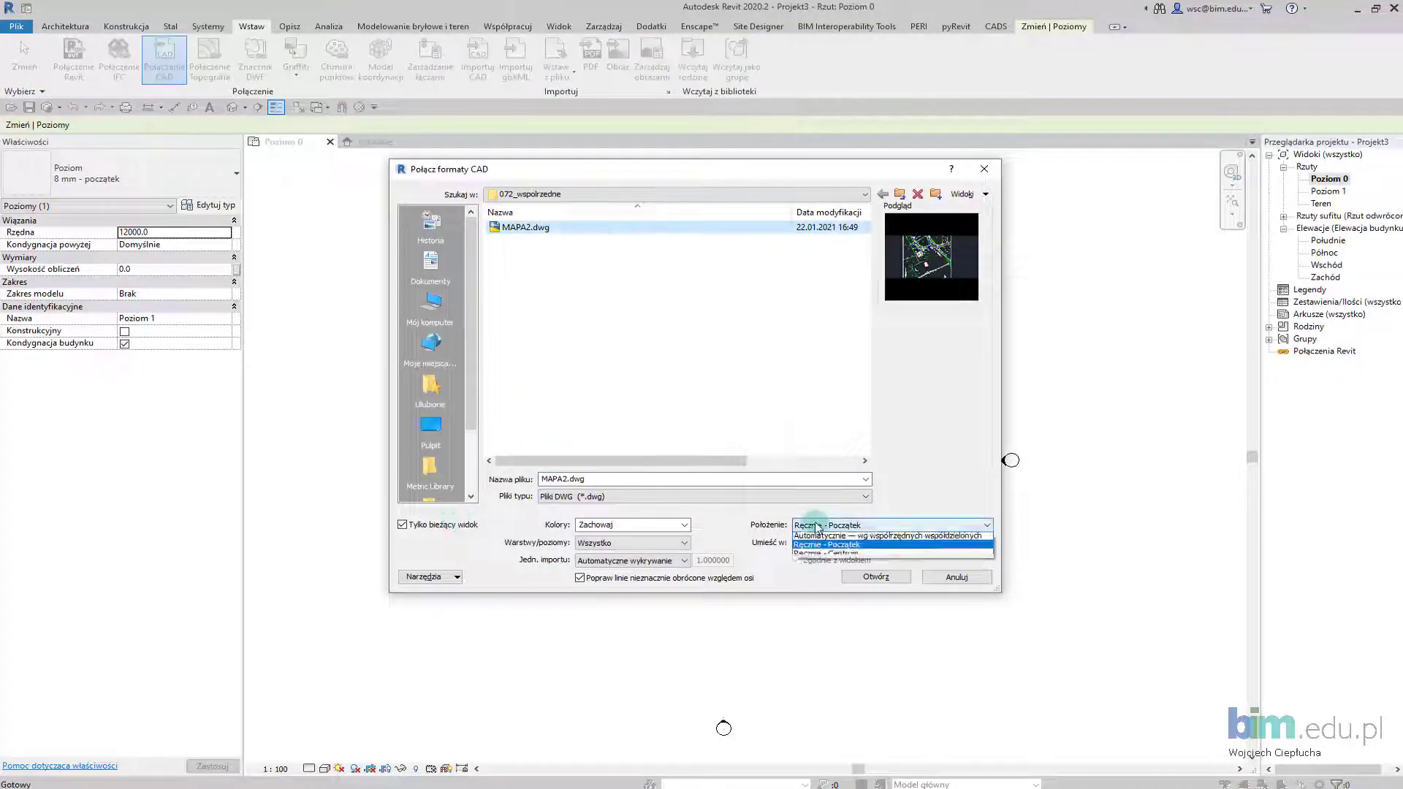
{"action": "left_click", "coordinate": [891, 583]}
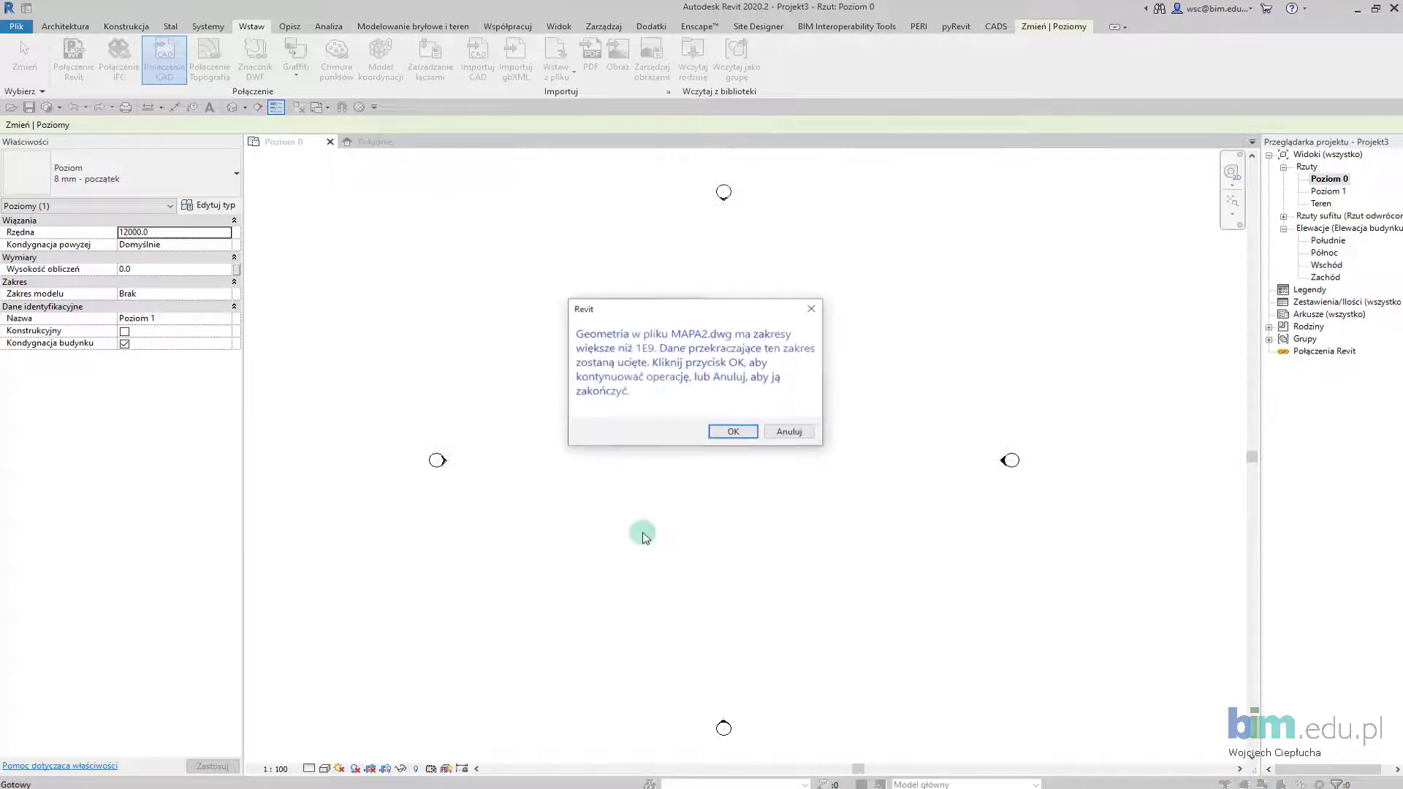
{"action": "left_click", "coordinate": [735, 431]}
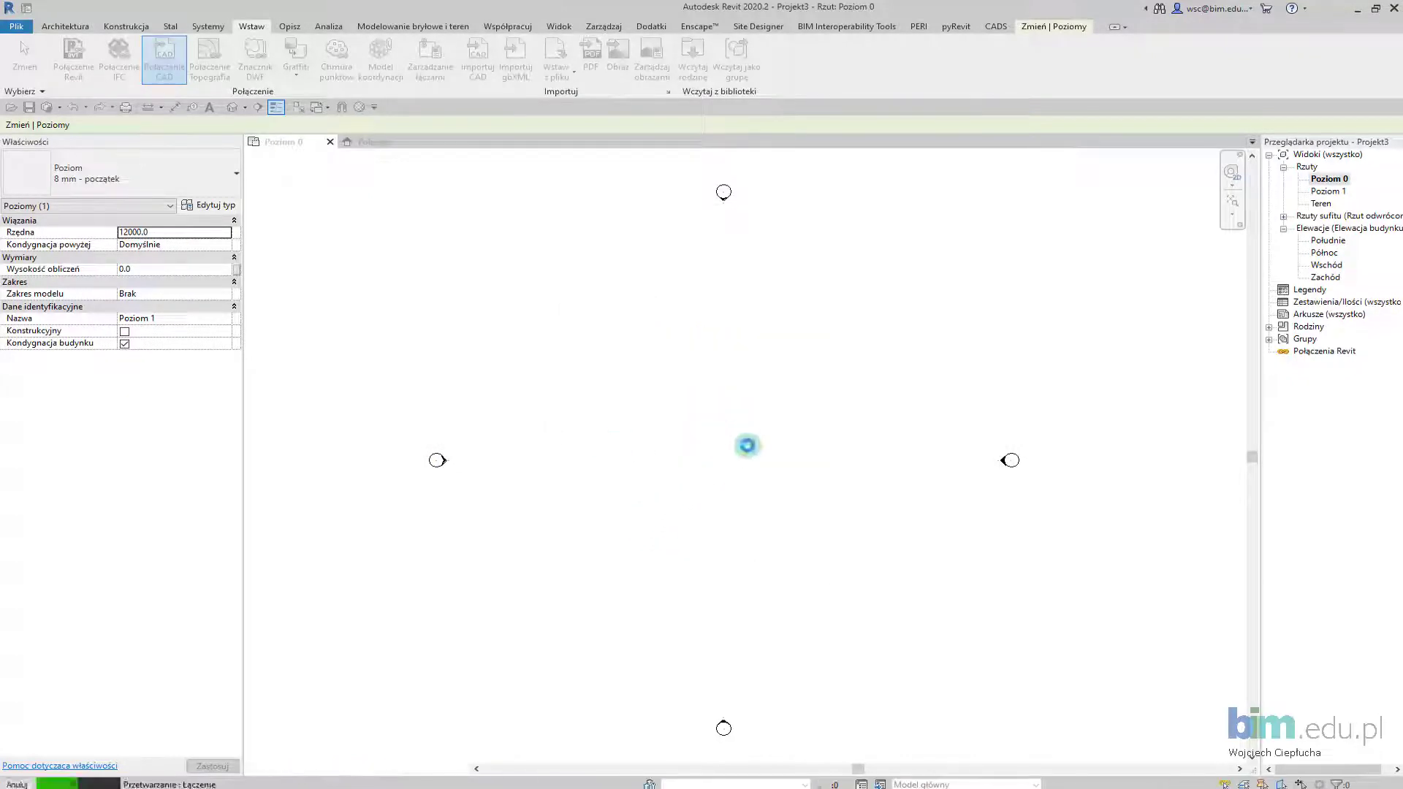
{"action": "left_click", "coordinate": [793, 415]}
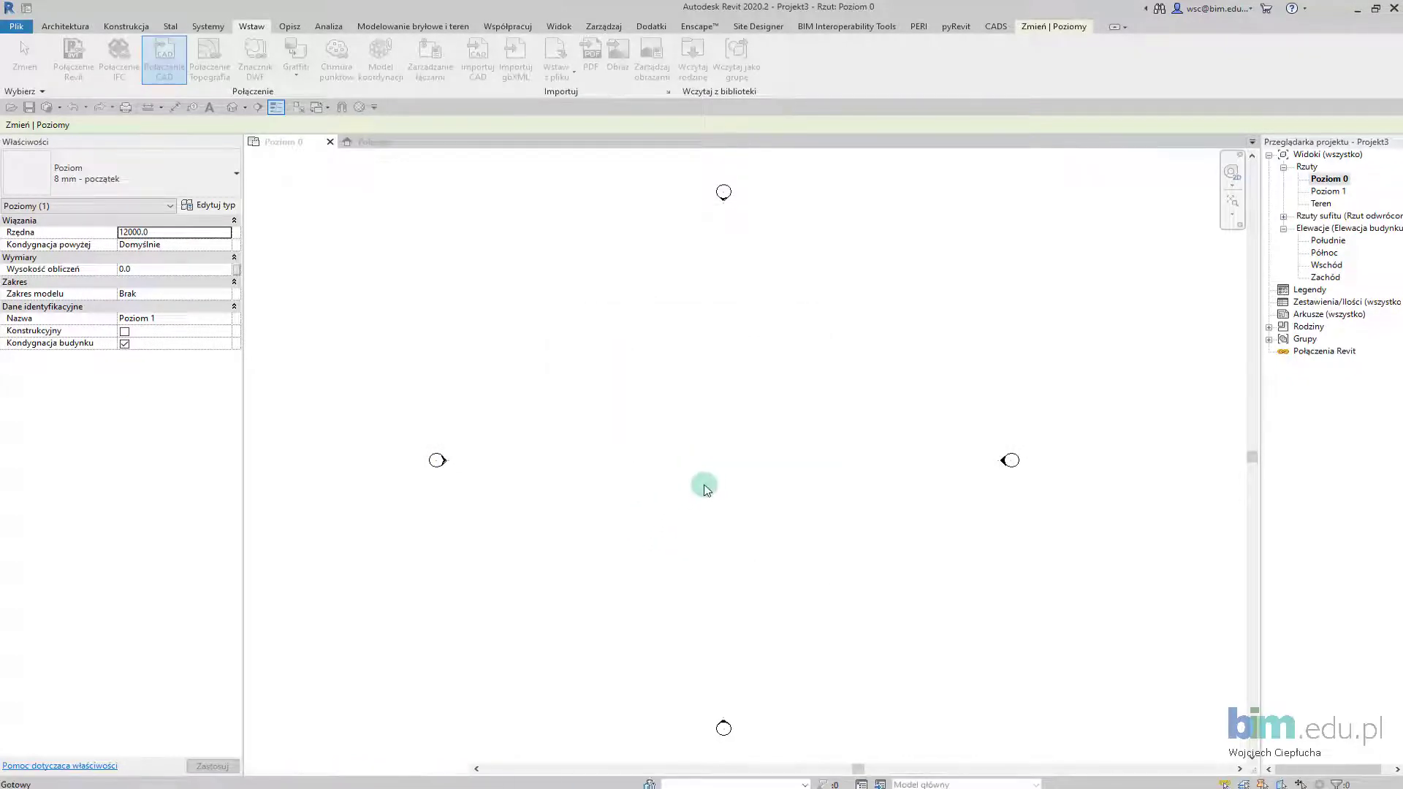
{"action": "left_click", "coordinate": [782, 416]}
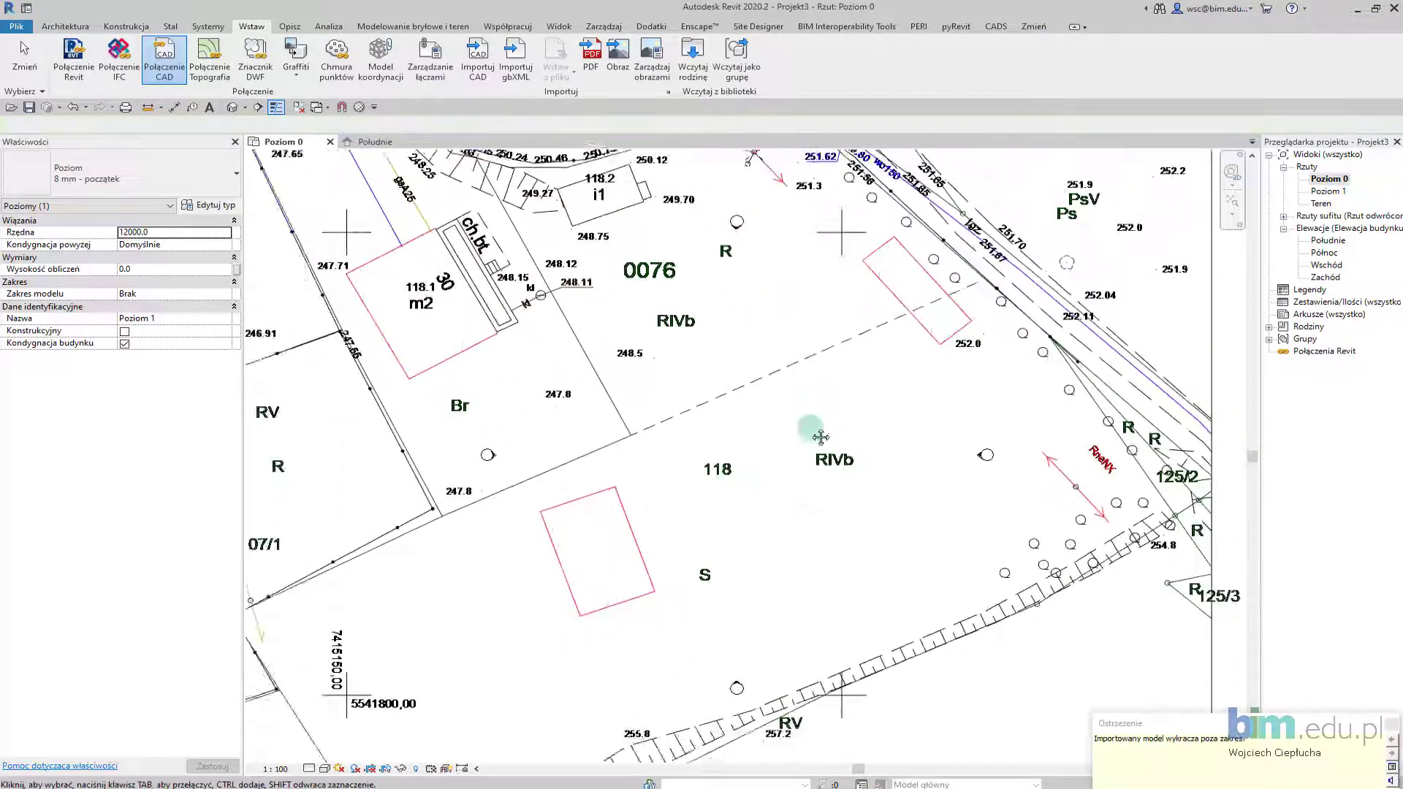
Step: Draw a vertical reference plane from the hatched footprint's corner
{"action": "left_click", "coordinate": [805, 400]}
{"action": "scroll", "coordinate": [806, 400], "scroll_direction": "down", "scroll_amount": 1}
{"action": "scroll", "coordinate": [809, 368], "scroll_direction": "up", "scroll_amount": 3}
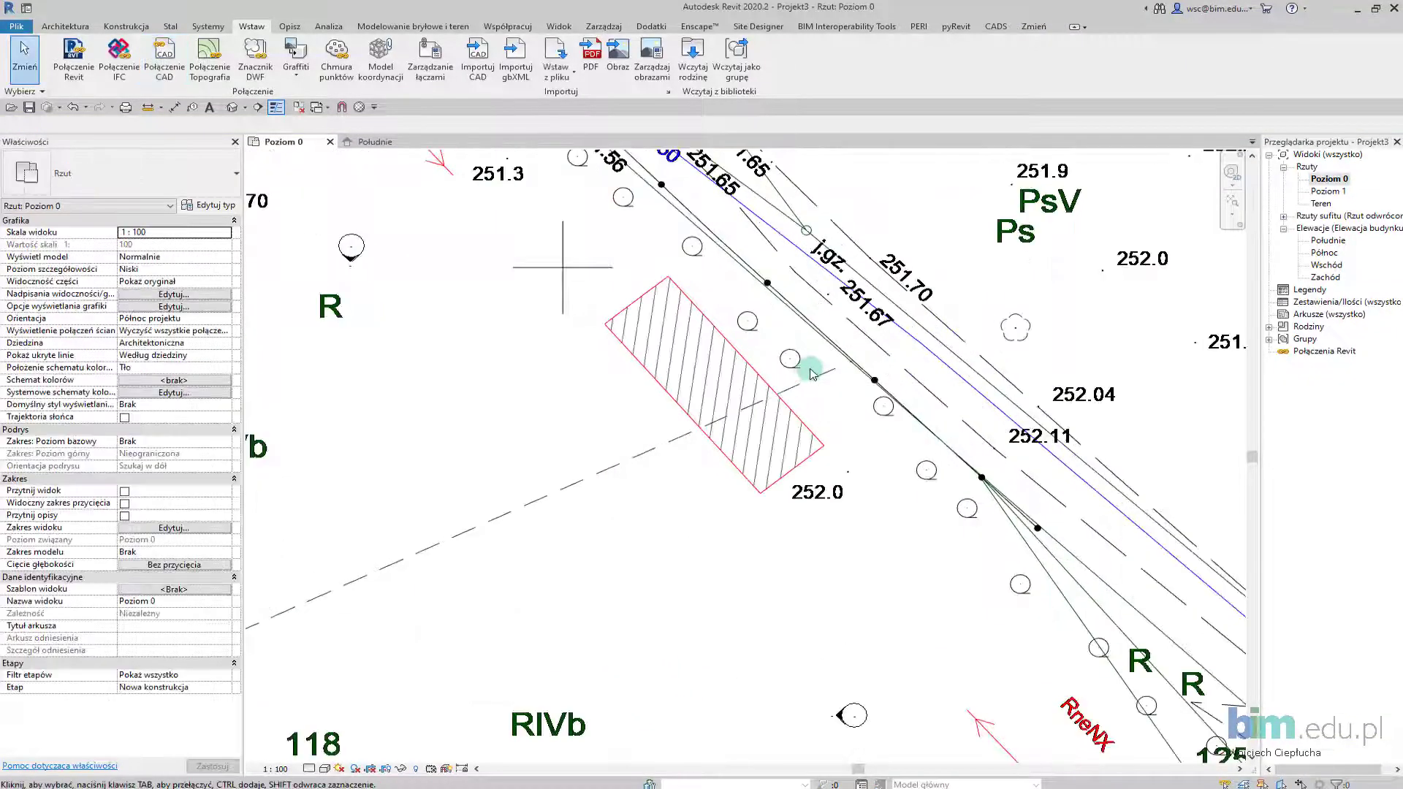
{"action": "key", "text": "r"}
{"action": "key", "text": "p"}
{"action": "scroll", "coordinate": [606, 320], "scroll_direction": "up", "scroll_amount": 2}
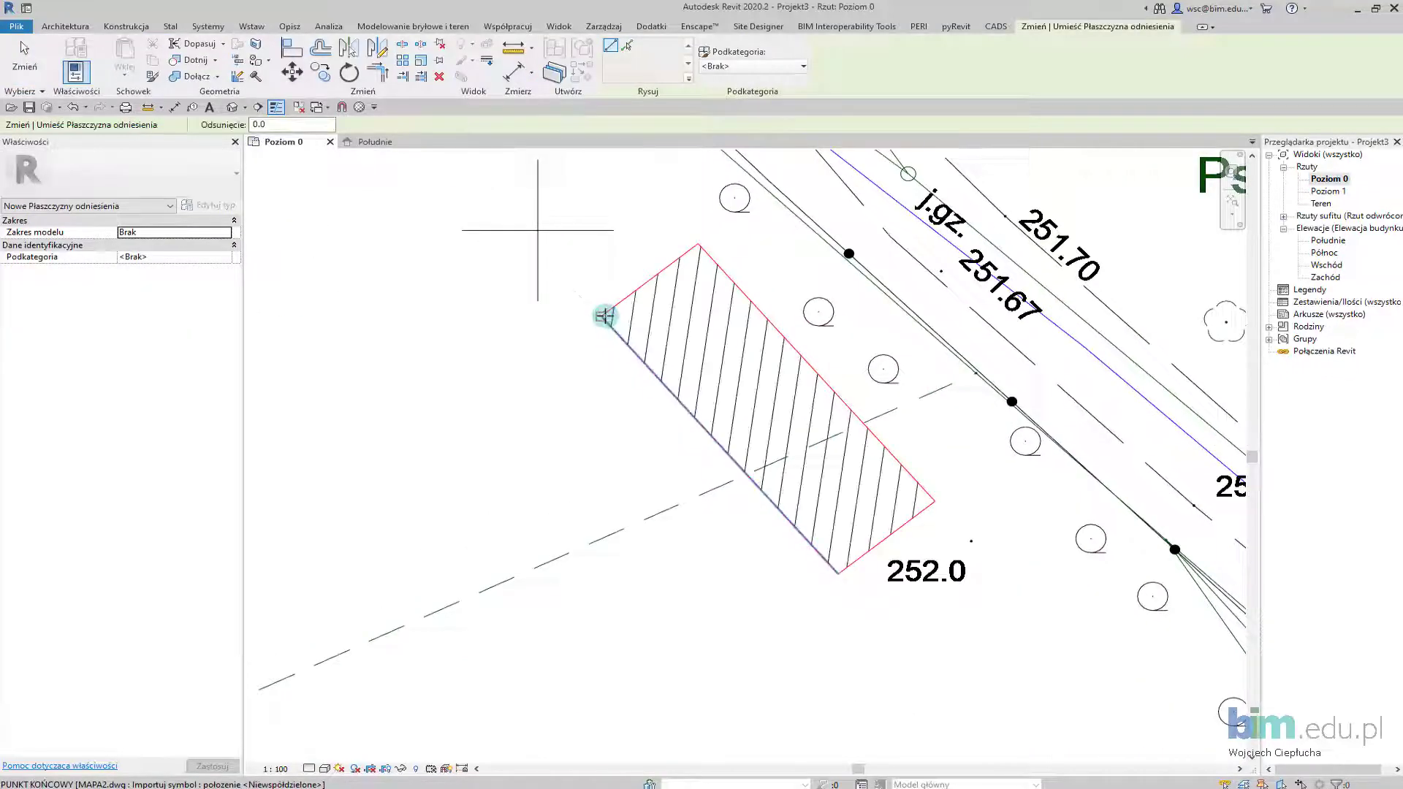
{"action": "left_click", "coordinate": [602, 316]}
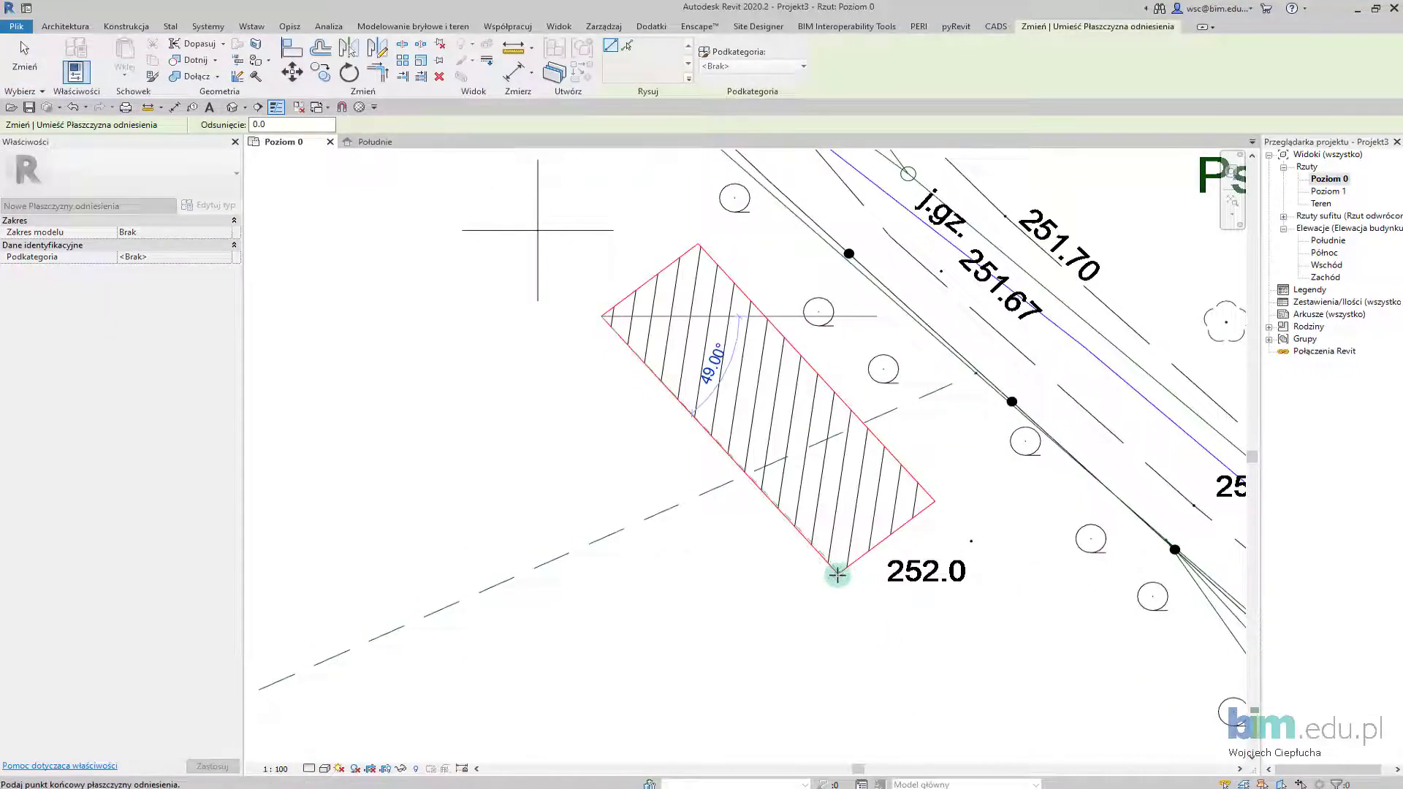
{"action": "scroll", "coordinate": [837, 575], "scroll_direction": "up", "scroll_amount": 3}
{"action": "left_click", "coordinate": [836, 576]}
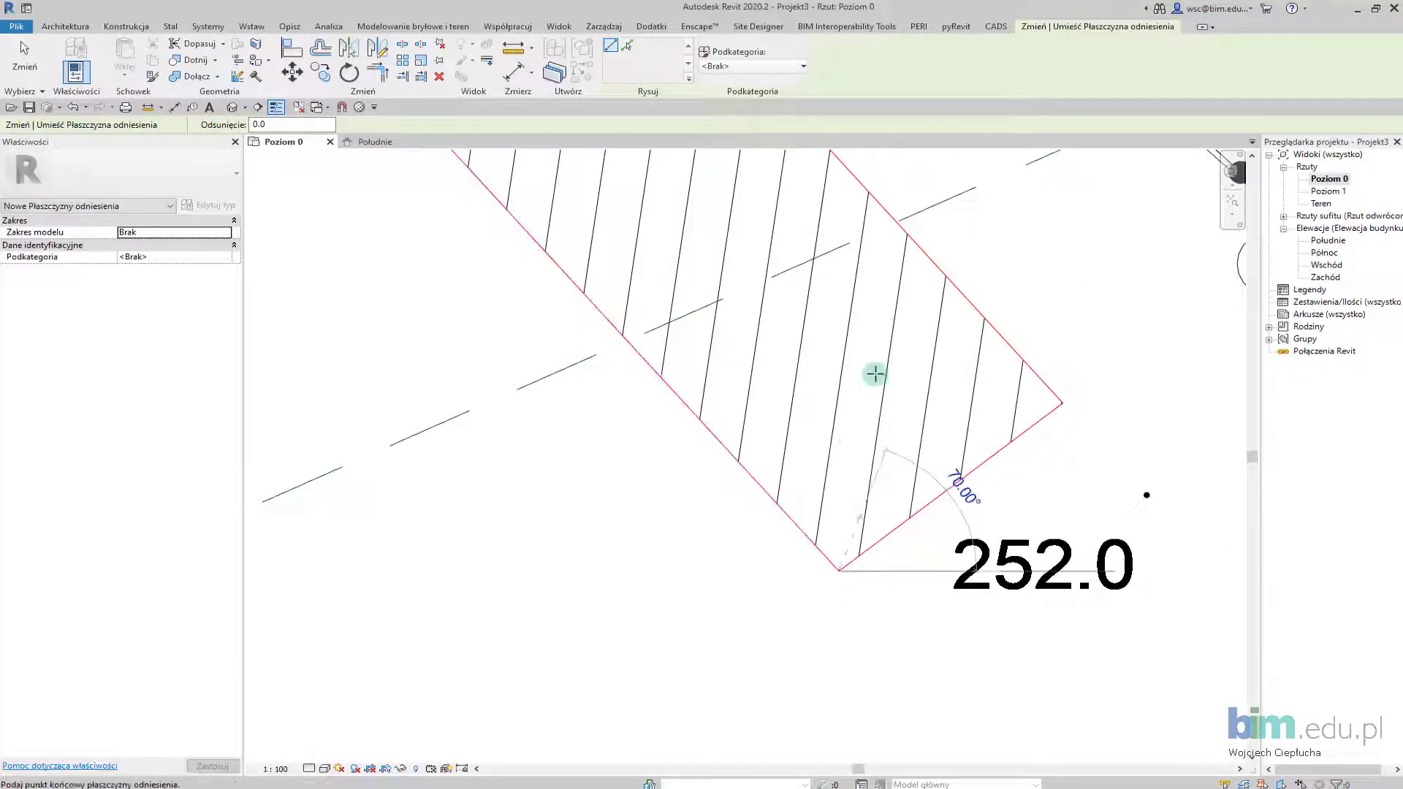
{"action": "scroll", "coordinate": [875, 374], "scroll_direction": "down", "scroll_amount": 2}
{"action": "left_click", "coordinate": [852, 197]}
{"action": "key", "text": "Escape"}
{"action": "key", "text": "Escape"}
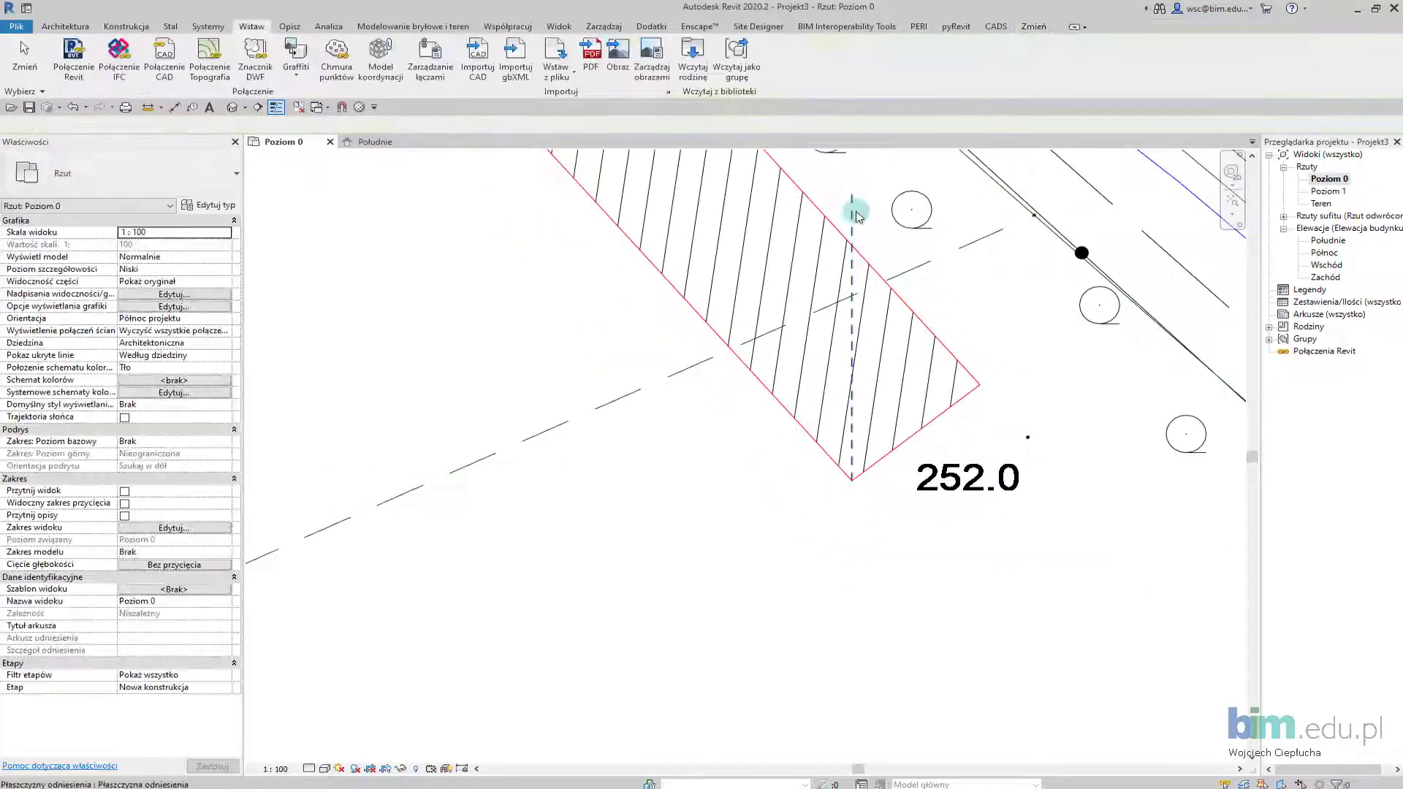
Step: Extend the new reference plane further down the plan
{"action": "left_click", "coordinate": [856, 216]}
{"action": "left_click_drag", "start_coordinate": [852, 479], "coordinate": [852, 651]}
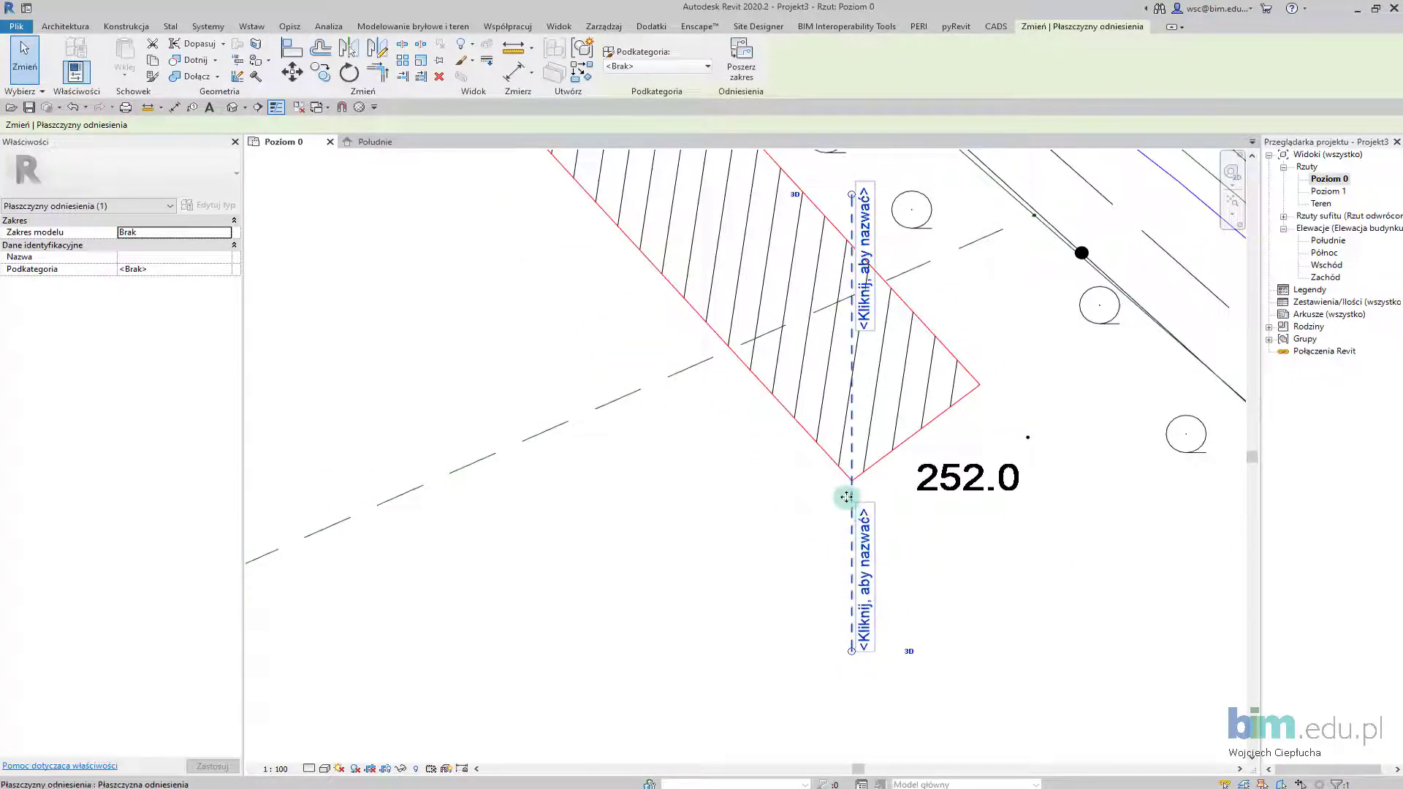
{"action": "scroll", "coordinate": [846, 497], "scroll_direction": "down", "scroll_amount": 2}
{"action": "key", "text": "Escape"}
Step: Select the imported MAPA2.dwg map and unpin it
{"action": "left_click", "coordinate": [713, 486]}
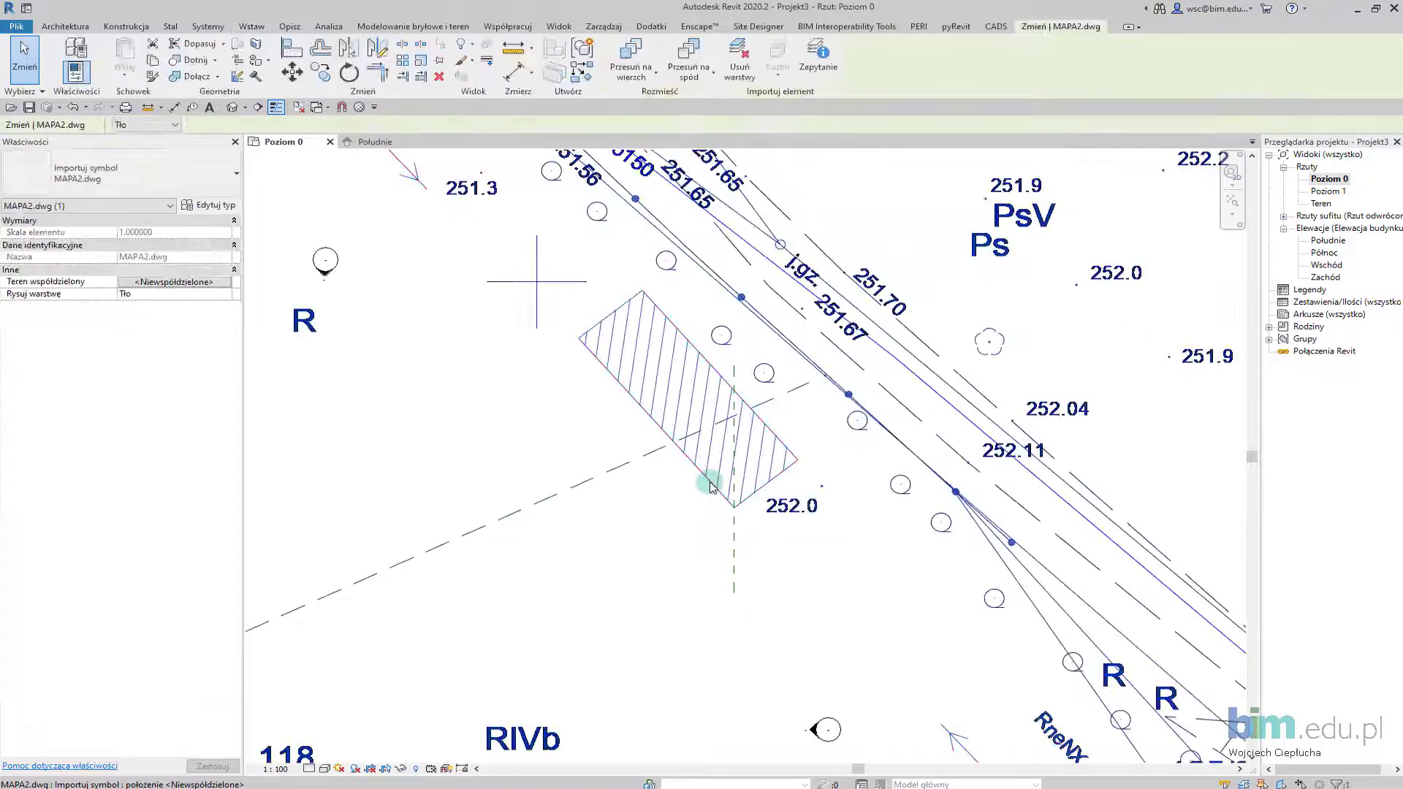
{"action": "scroll", "coordinate": [713, 486], "scroll_direction": "up", "scroll_amount": 1}
{"action": "scroll", "coordinate": [706, 482], "scroll_direction": "down", "scroll_amount": 1}
{"action": "scroll", "coordinate": [701, 479], "scroll_direction": "down", "scroll_amount": 2}
{"action": "scroll", "coordinate": [694, 471], "scroll_direction": "up", "scroll_amount": 1}
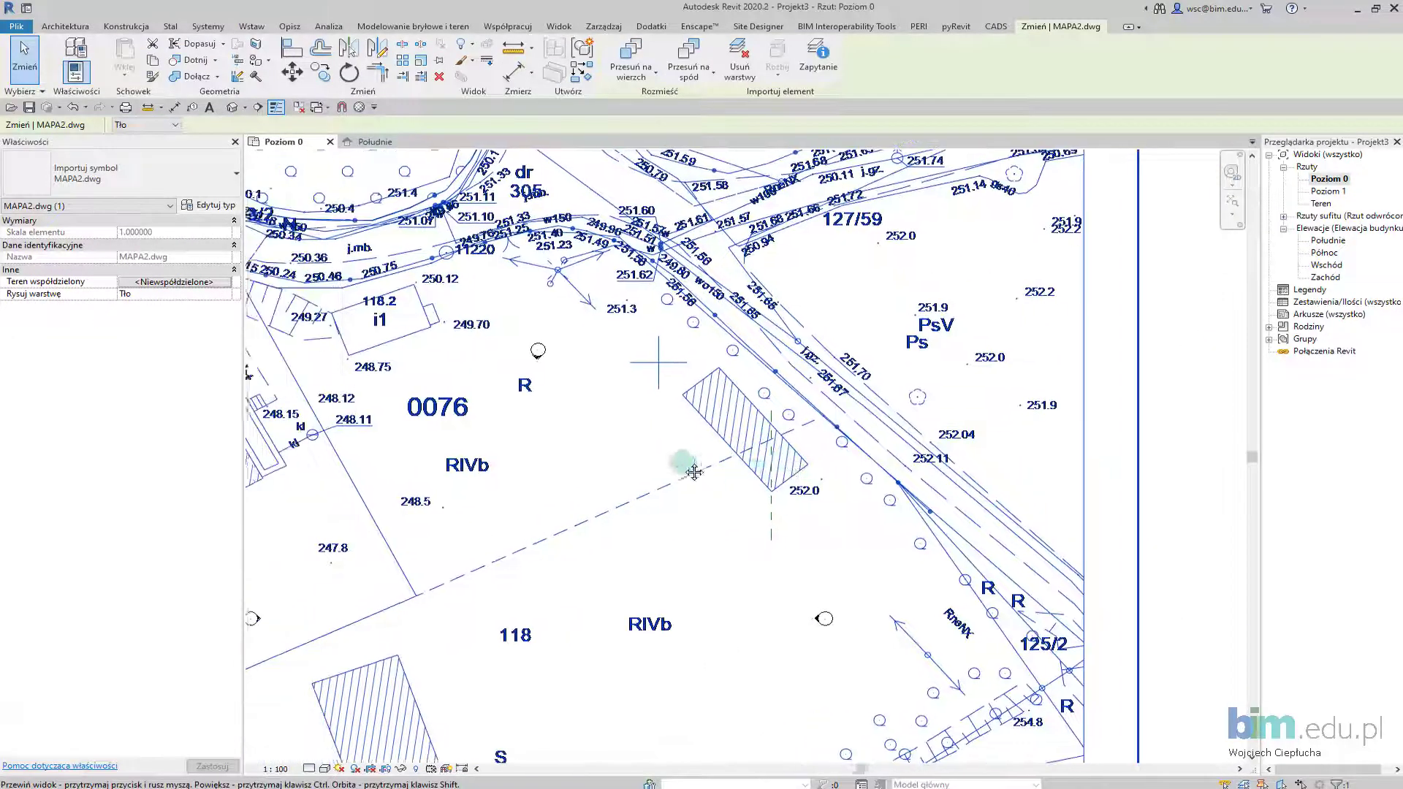
{"action": "scroll", "coordinate": [690, 461], "scroll_direction": "up", "scroll_amount": 2}
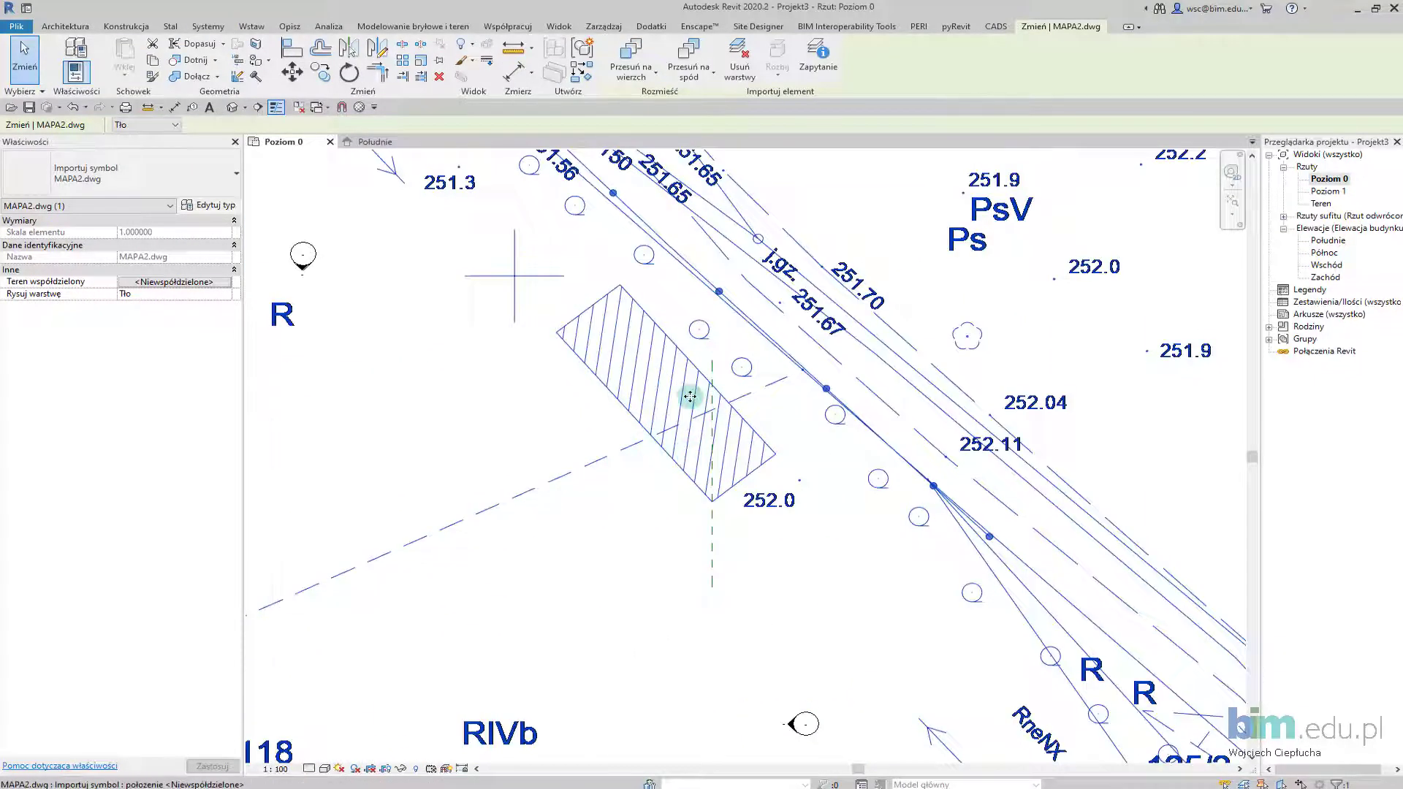
{"action": "left_click", "coordinate": [681, 454]}
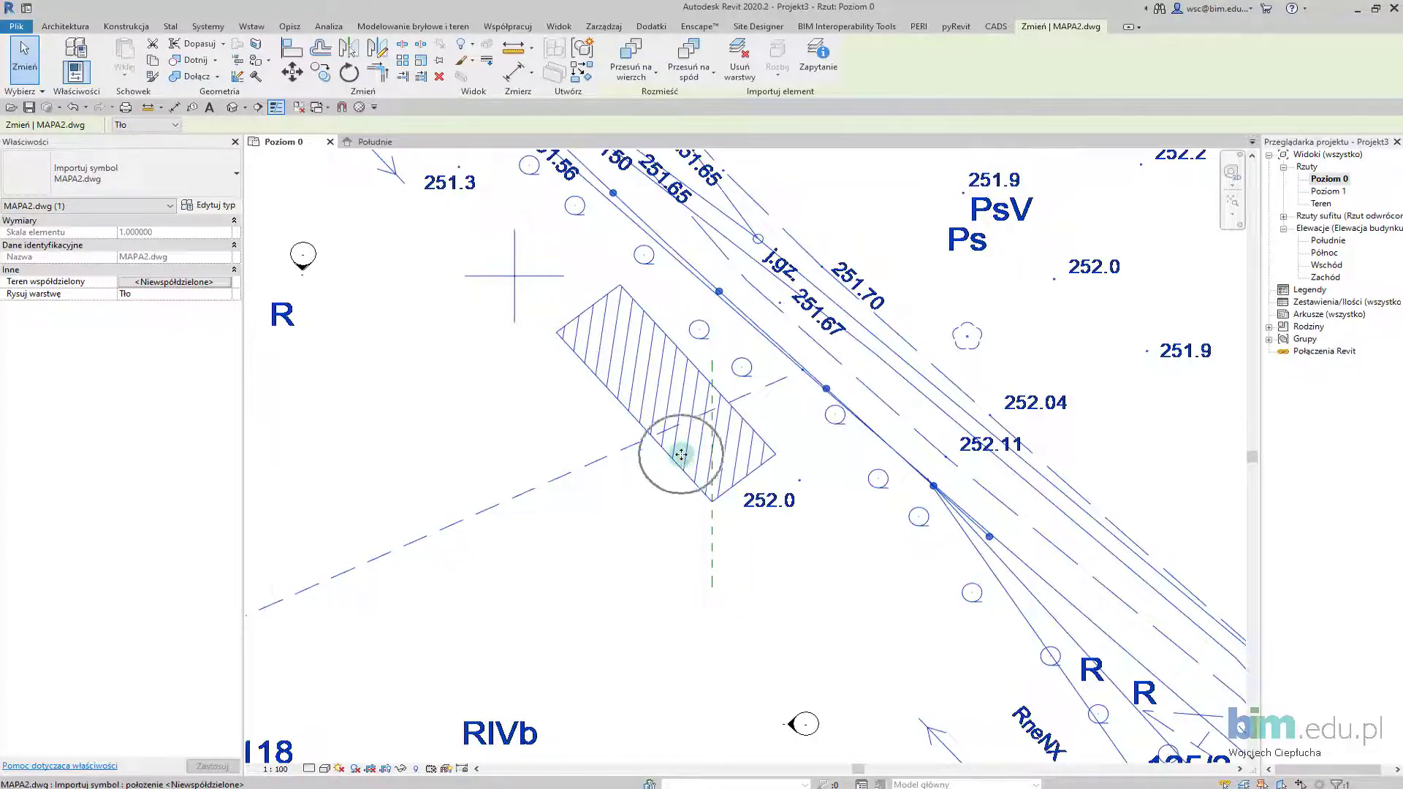
{"action": "left_click", "coordinate": [441, 49]}
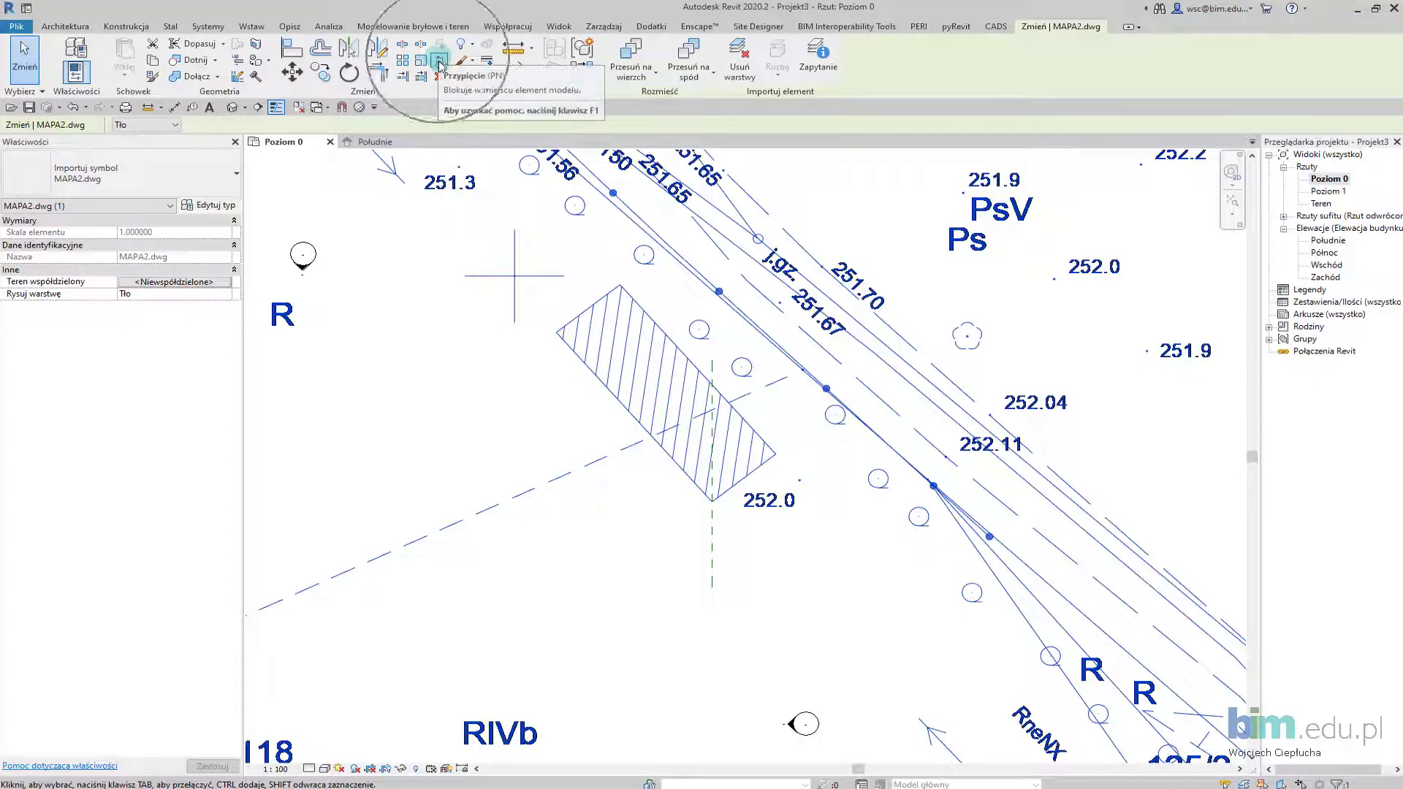
{"action": "scroll", "coordinate": [698, 473], "scroll_direction": "up", "scroll_amount": 3}
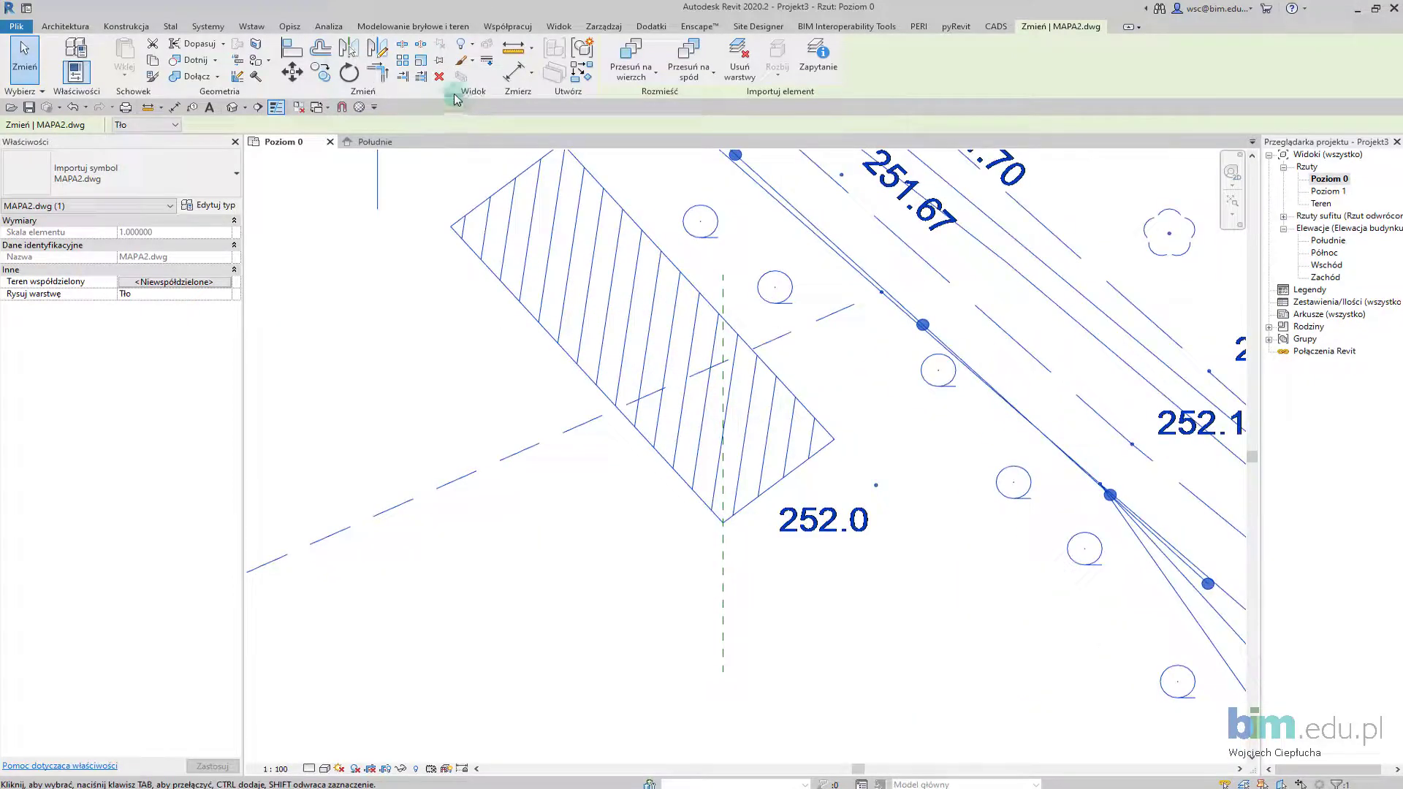
Step: Rotate MAPA2.dwg about the footprint corner so the rectangle edge aligns with the reference plane
{"action": "left_click", "coordinate": [350, 74]}
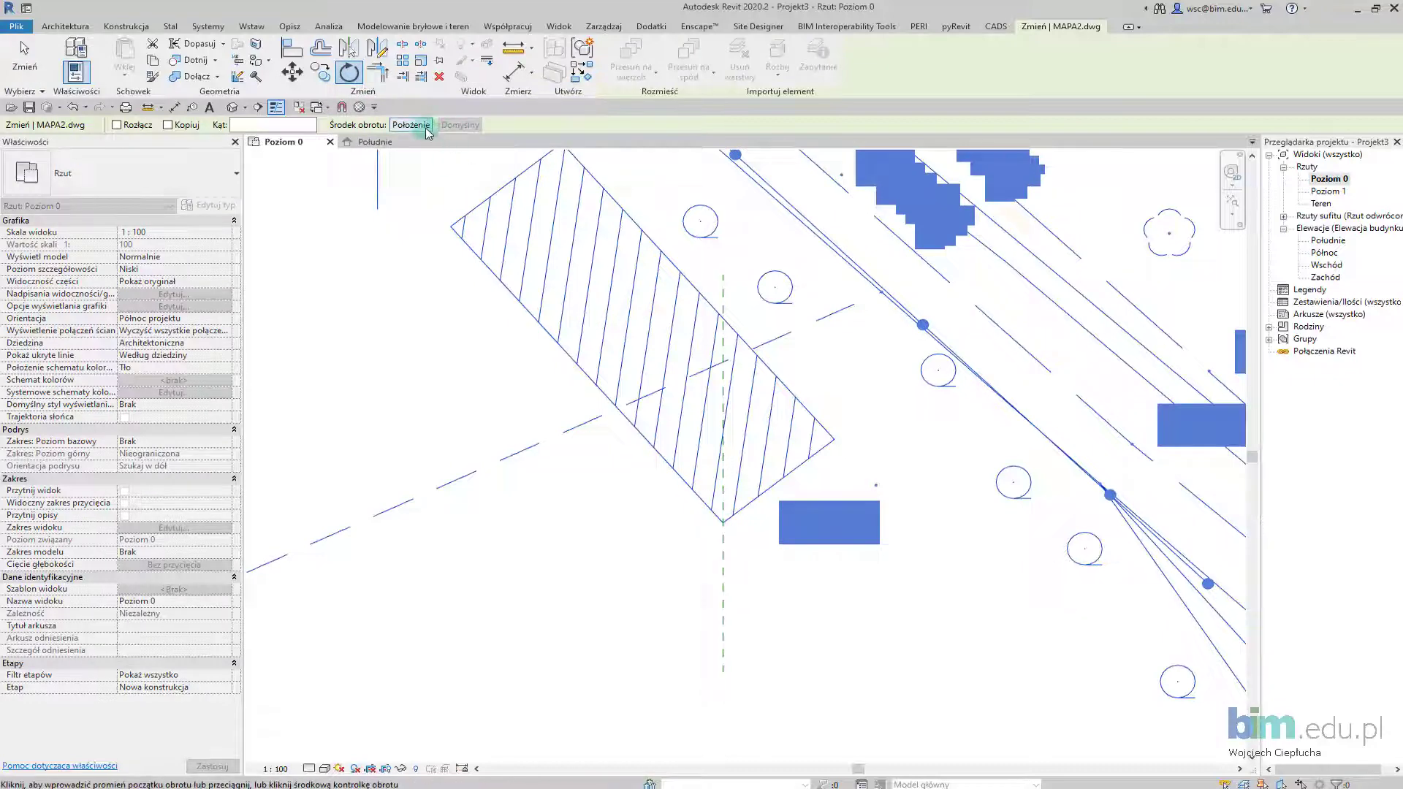
{"action": "left_click", "coordinate": [426, 127]}
{"action": "left_click", "coordinate": [723, 522]}
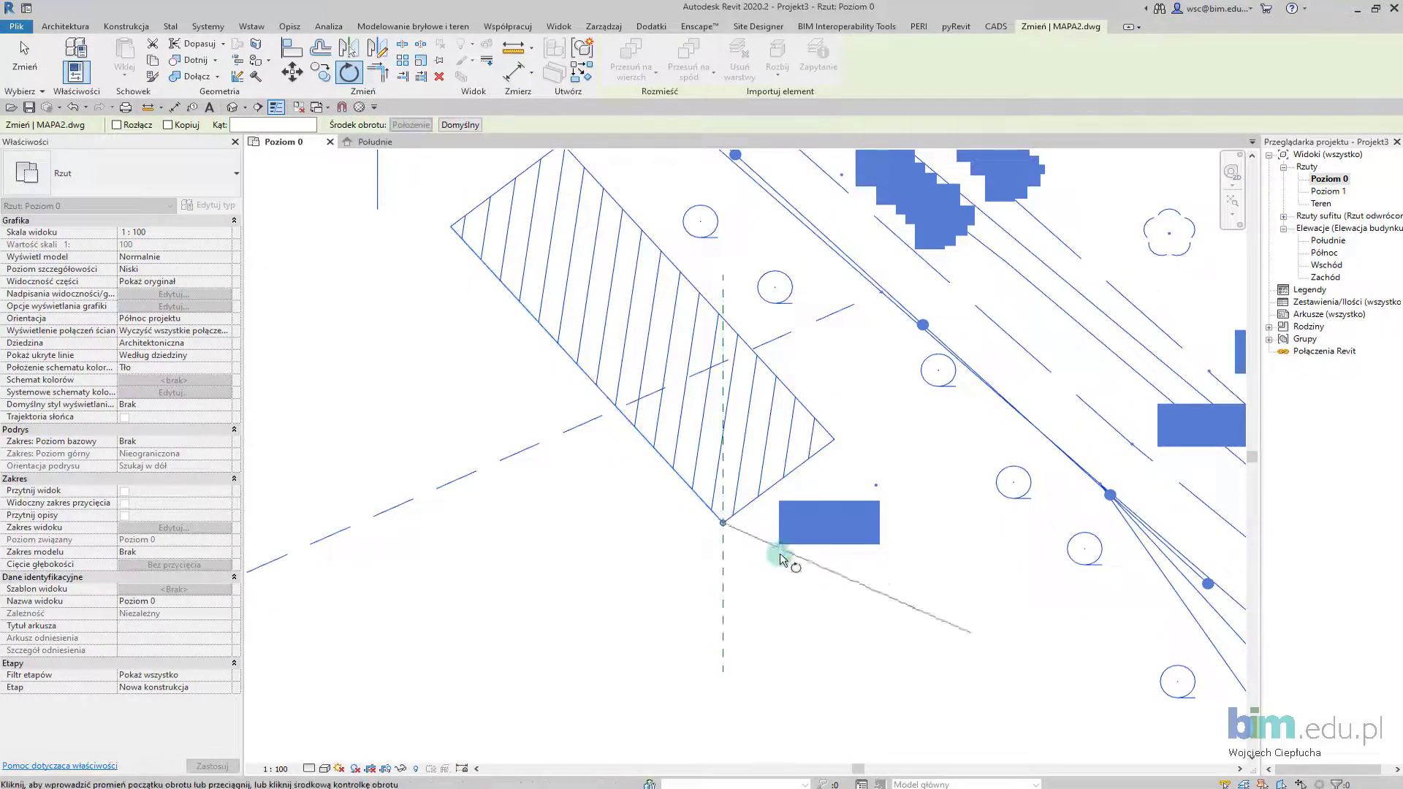
{"action": "left_click", "coordinate": [683, 482]}
{"action": "left_click", "coordinate": [722, 471]}
{"action": "scroll", "coordinate": [724, 497], "scroll_direction": "down", "scroll_amount": 1}
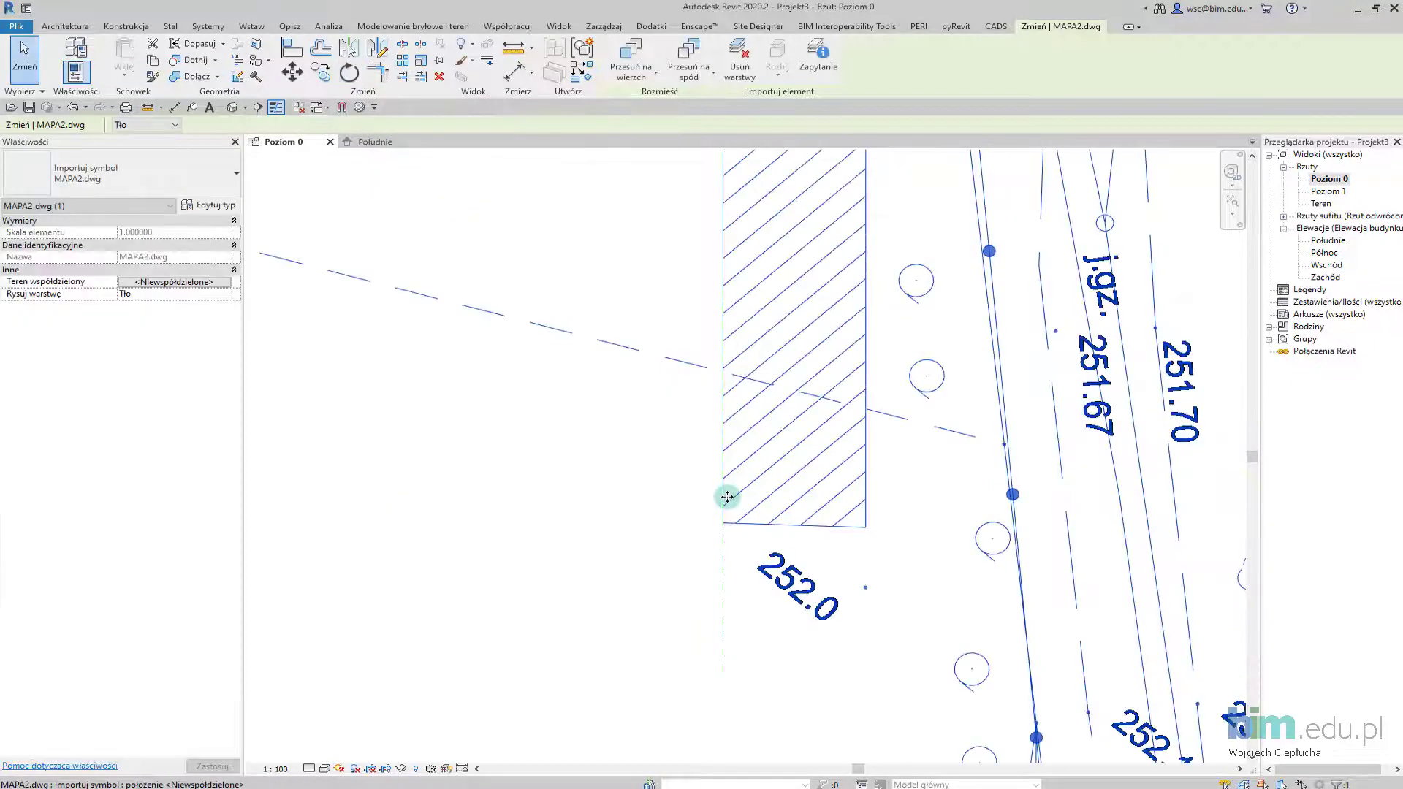
{"action": "scroll", "coordinate": [726, 495], "scroll_direction": "down", "scroll_amount": 2}
{"action": "scroll", "coordinate": [724, 526], "scroll_direction": "down", "scroll_amount": 1}
Step: Set up a structural wall: Ogólne - 300 mm, top at Poziom 1, rectangle mode, Oś konstrukcyjna location line
{"action": "key", "text": "Escape"}
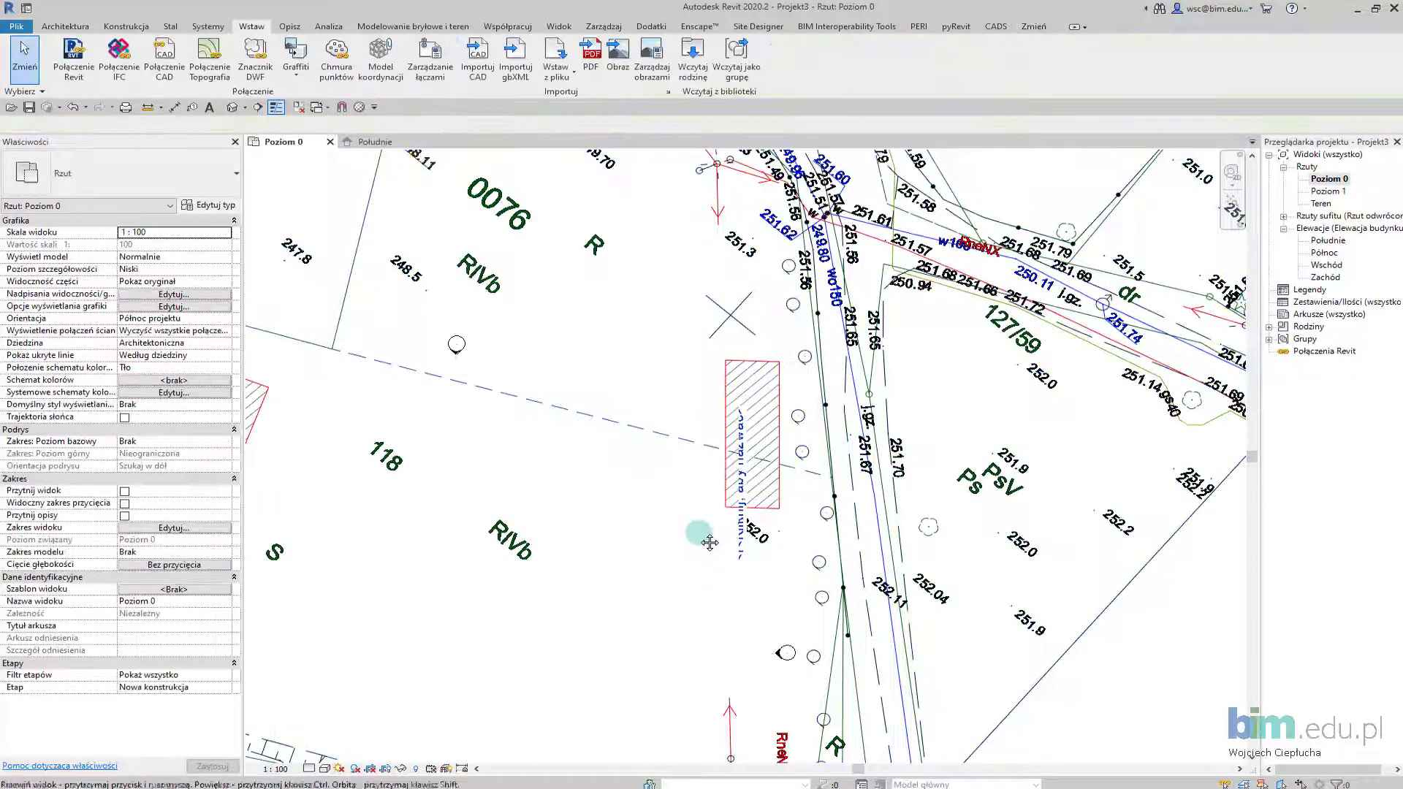
{"action": "scroll", "coordinate": [687, 453], "scroll_direction": "up", "scroll_amount": 2}
{"action": "scroll", "coordinate": [667, 392], "scroll_direction": "up", "scroll_amount": 1}
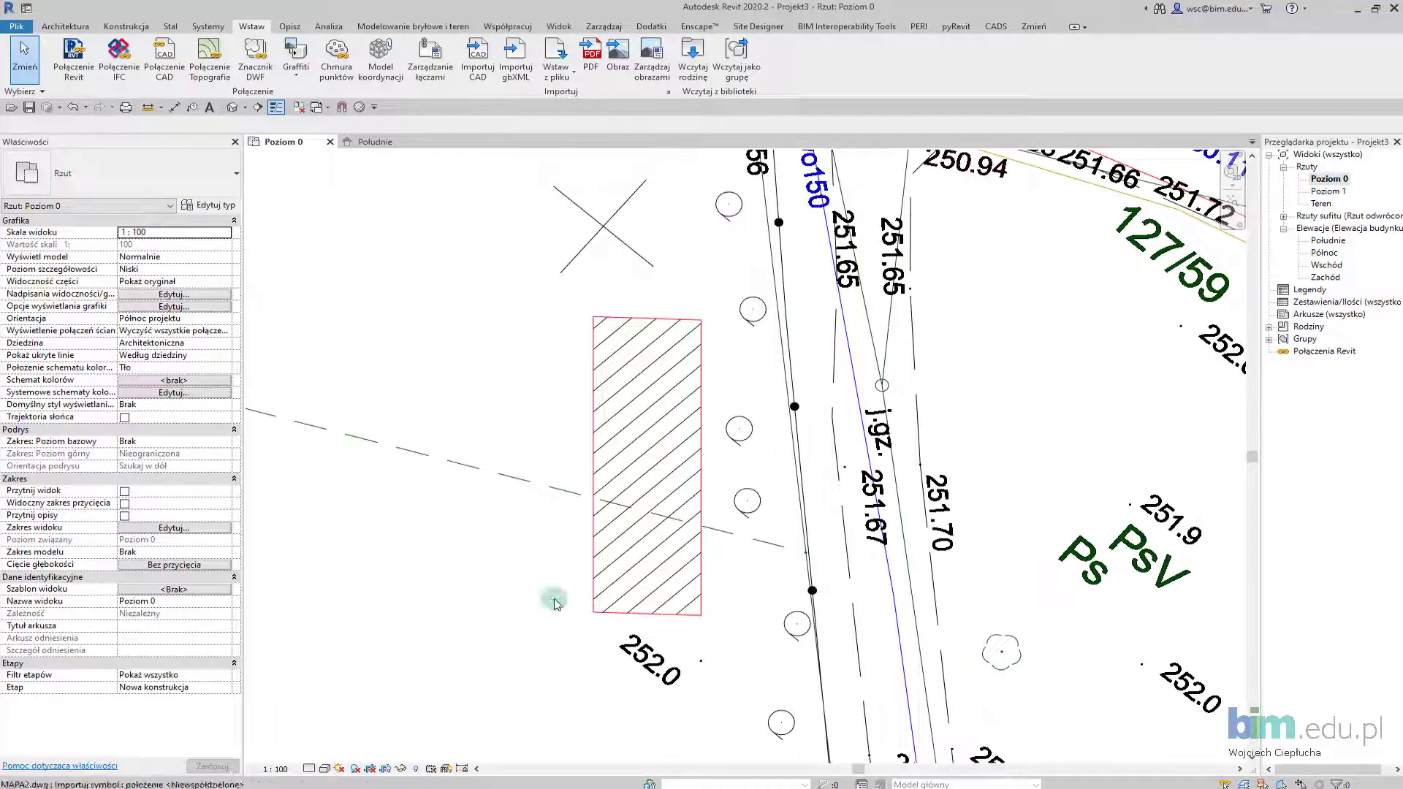
{"action": "left_click", "coordinate": [65, 27]}
{"action": "left_click", "coordinate": [71, 71]}
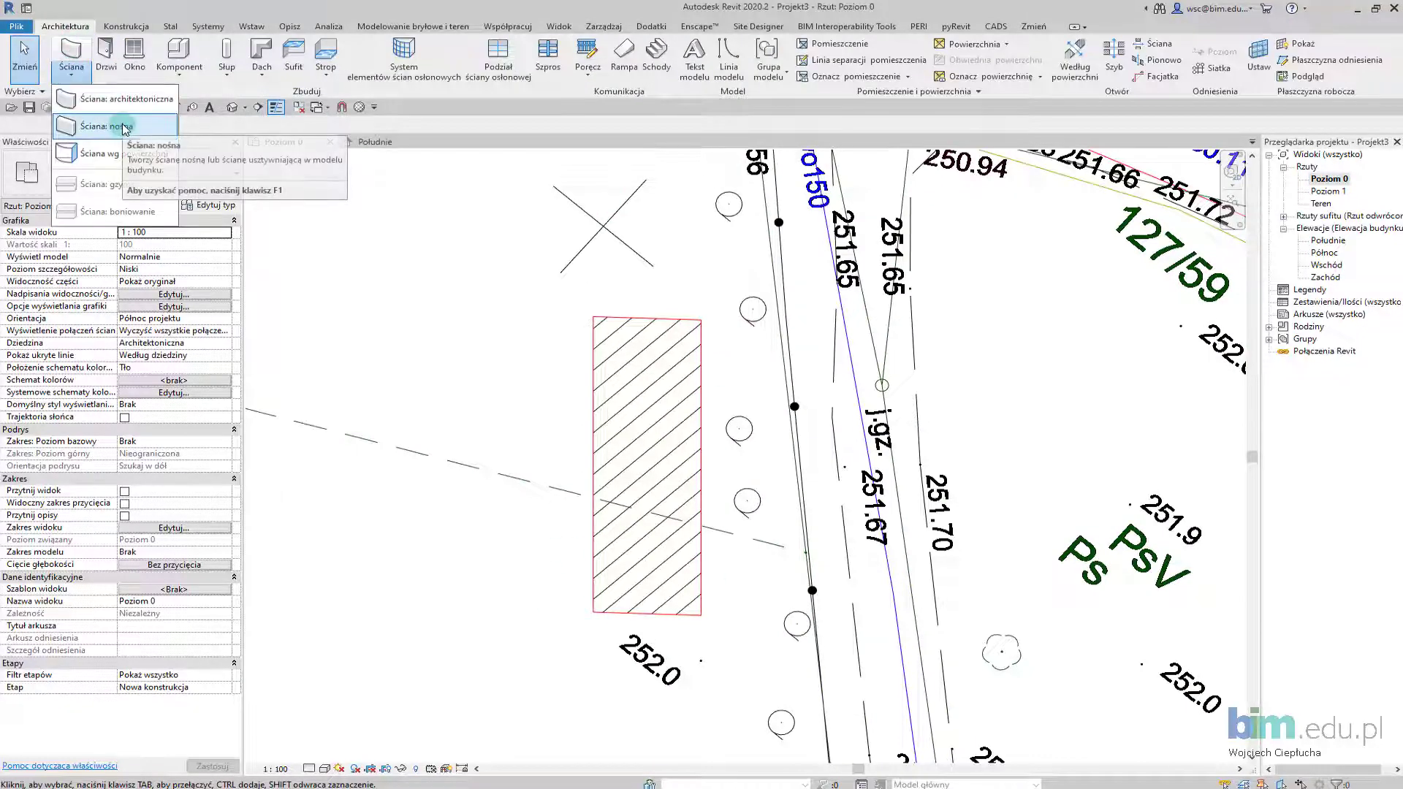
{"action": "left_click", "coordinate": [122, 127]}
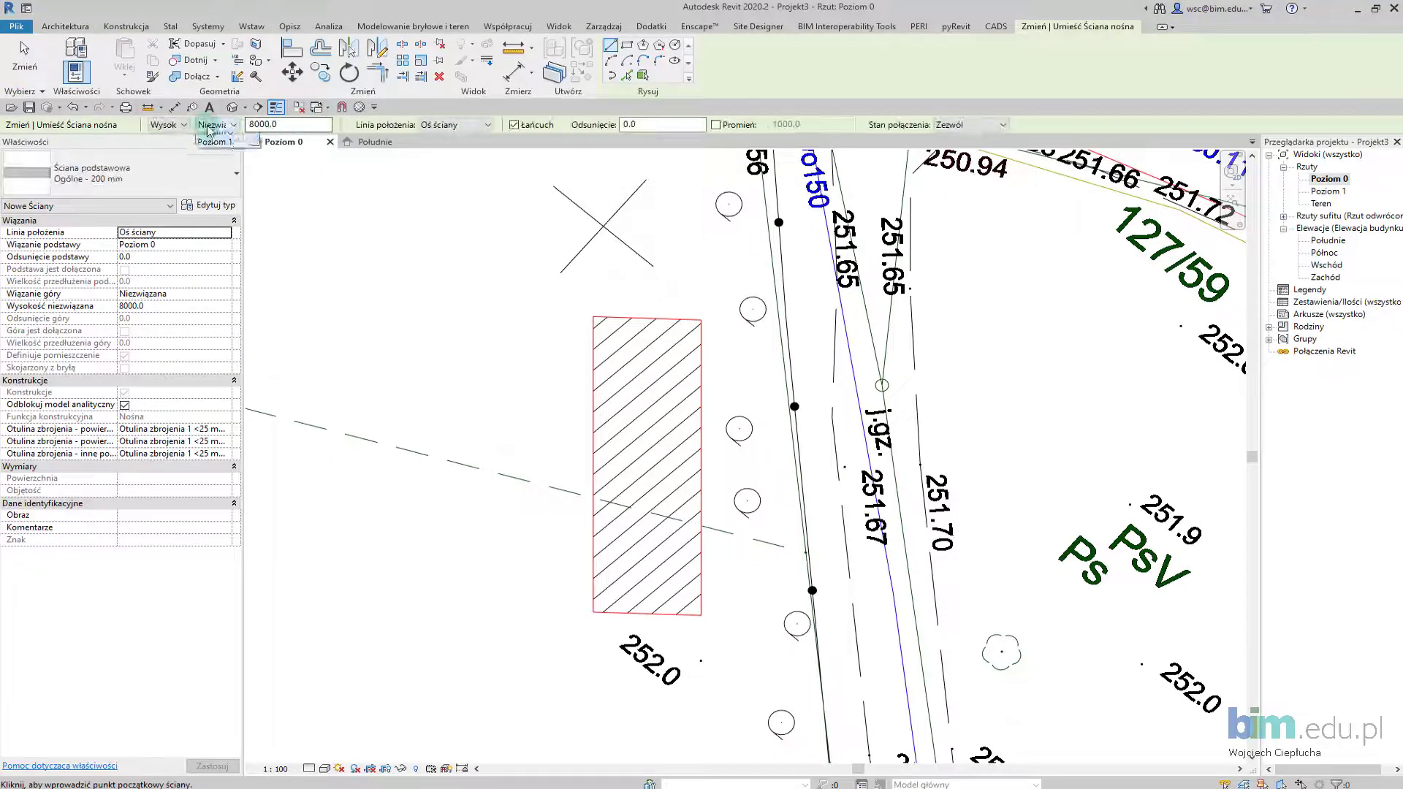
{"action": "left_click", "coordinate": [180, 125]}
{"action": "left_click", "coordinate": [224, 148]}
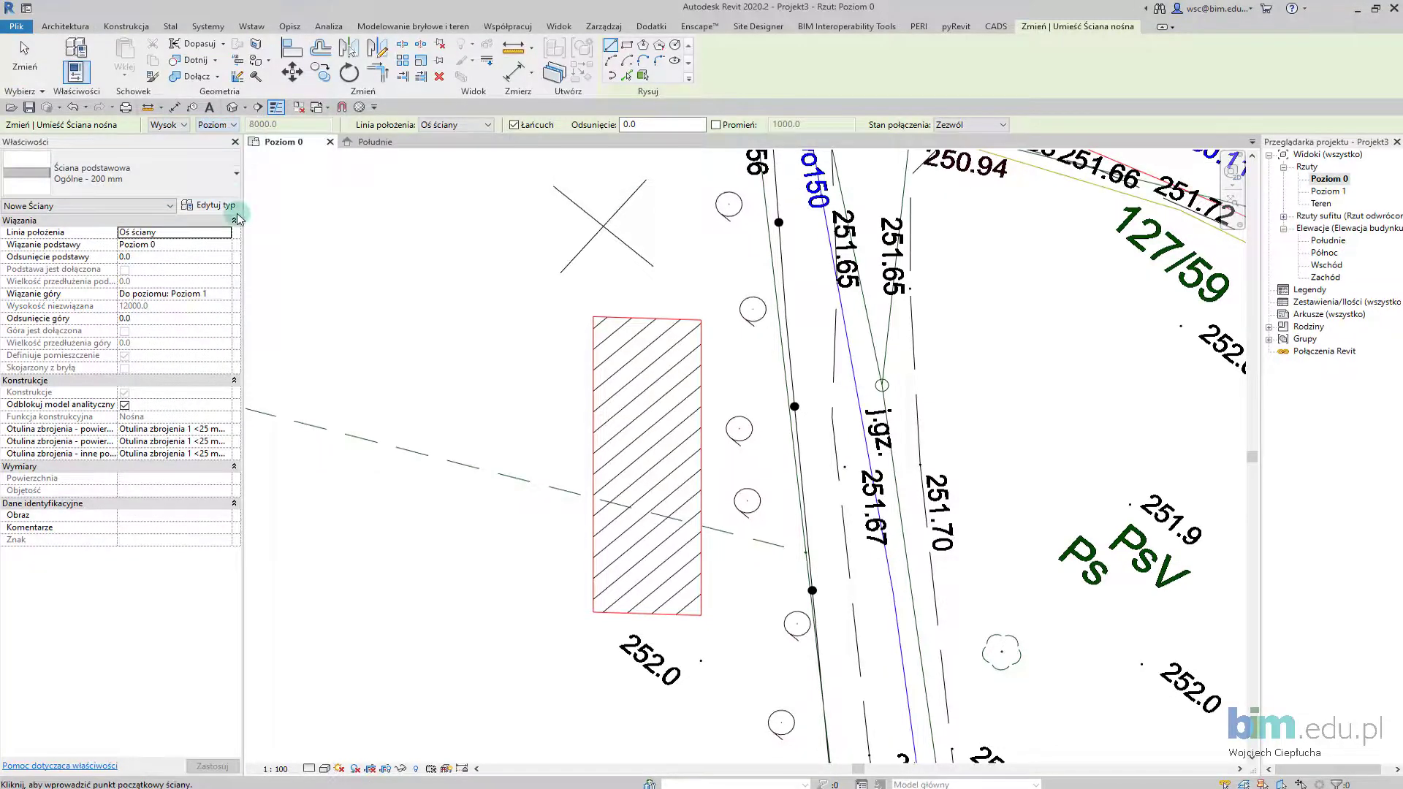
{"action": "left_click", "coordinate": [146, 175]}
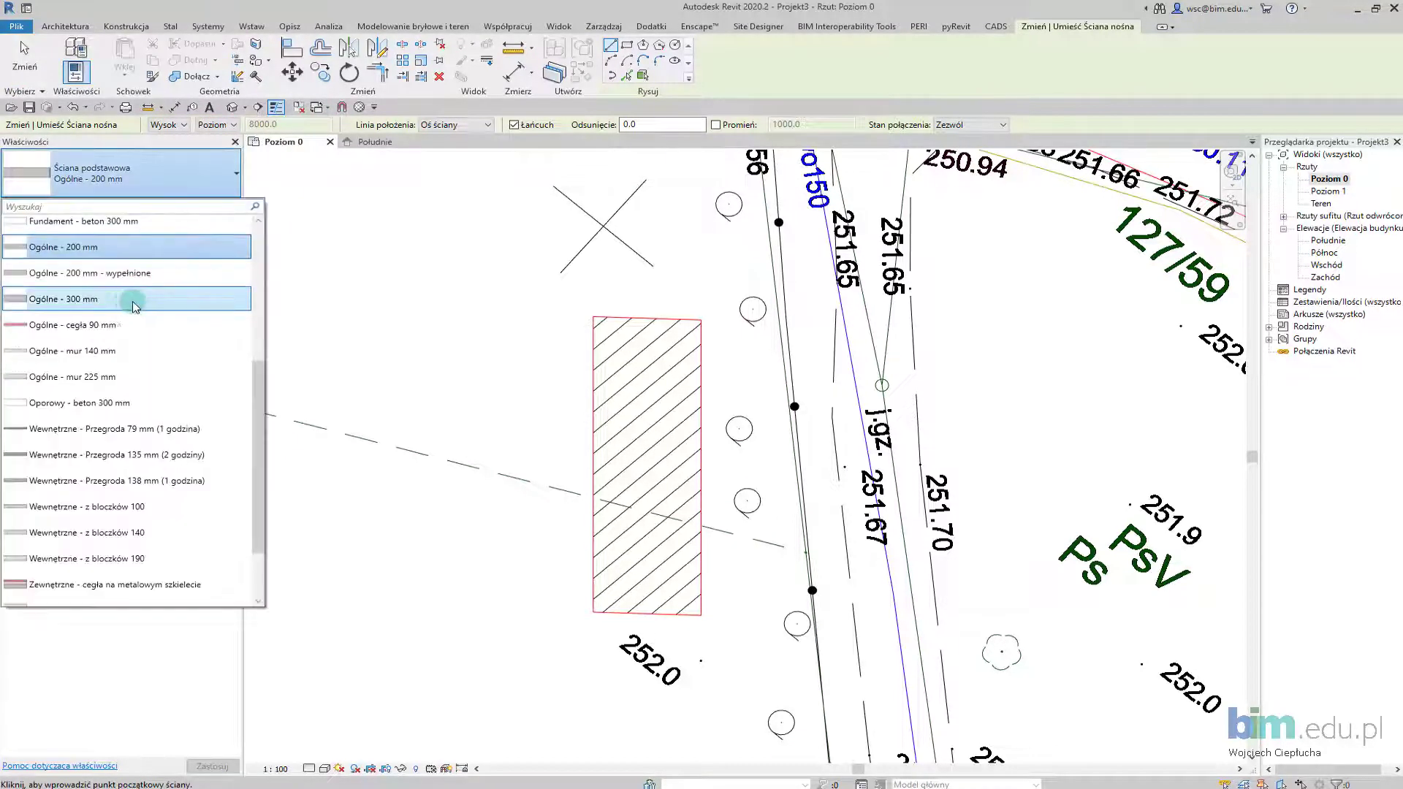
{"action": "left_click", "coordinate": [131, 294]}
{"action": "left_click", "coordinate": [627, 45]}
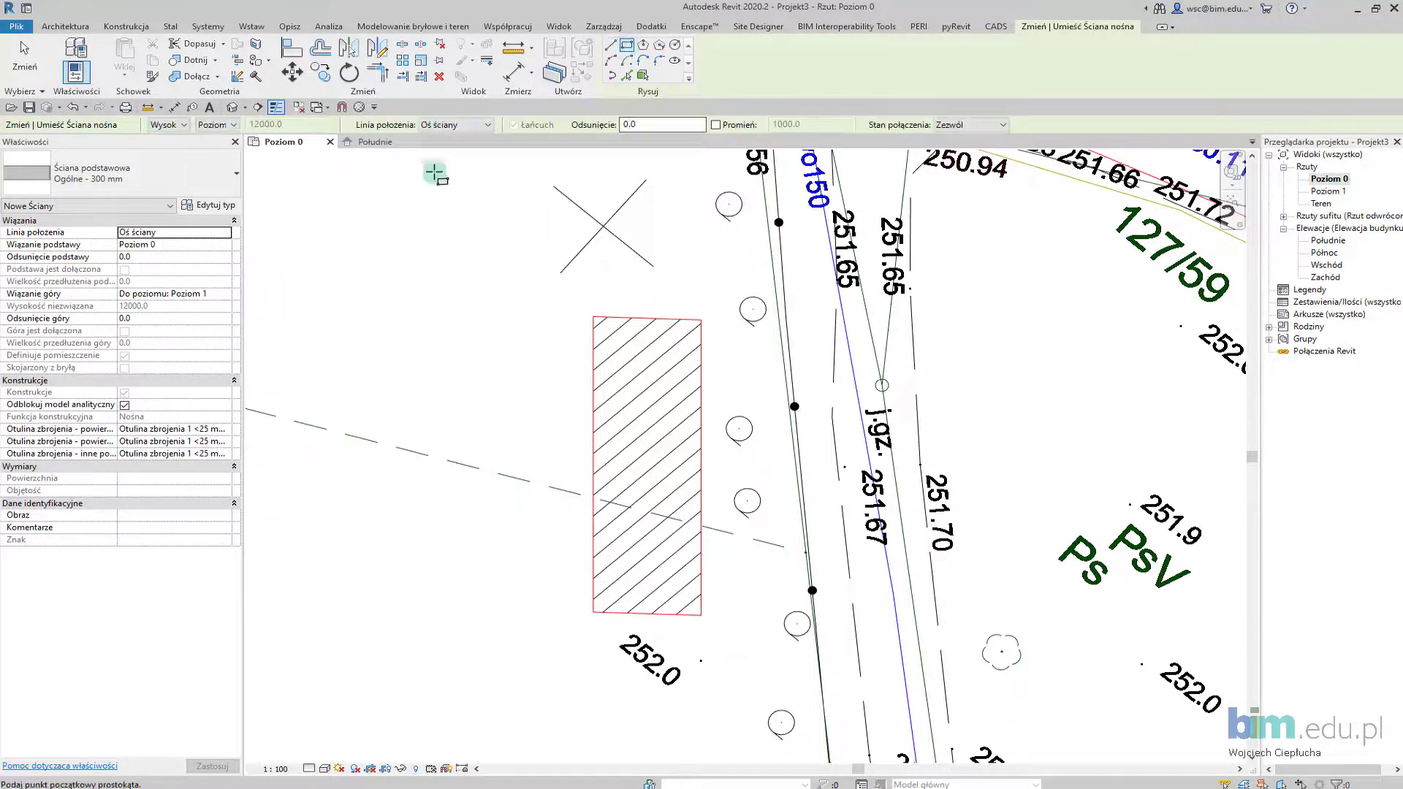
{"action": "left_click", "coordinate": [447, 125]}
{"action": "left_click", "coordinate": [447, 133]}
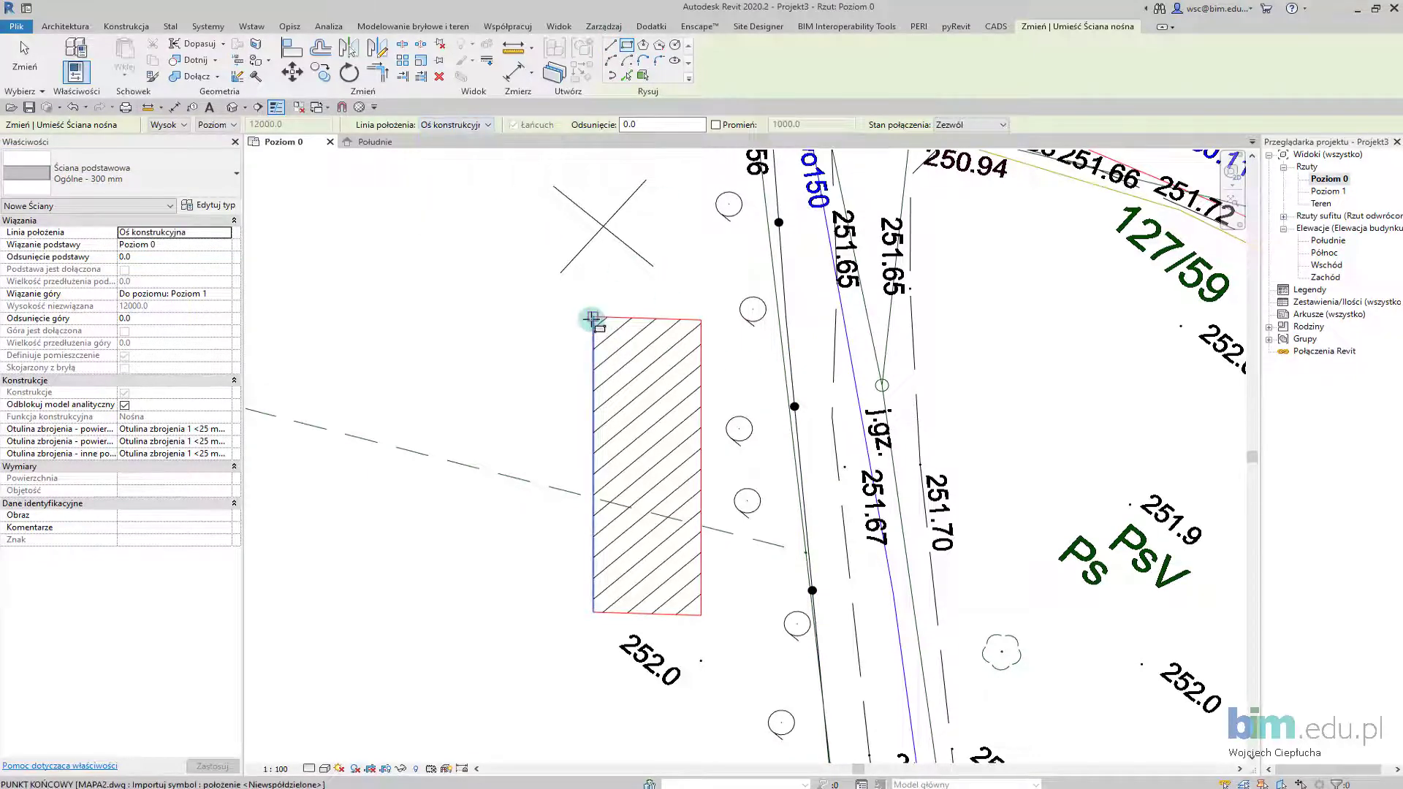
Step: Draw the wall rectangle corner to corner over the hatched footprint
{"action": "left_click", "coordinate": [589, 316]}
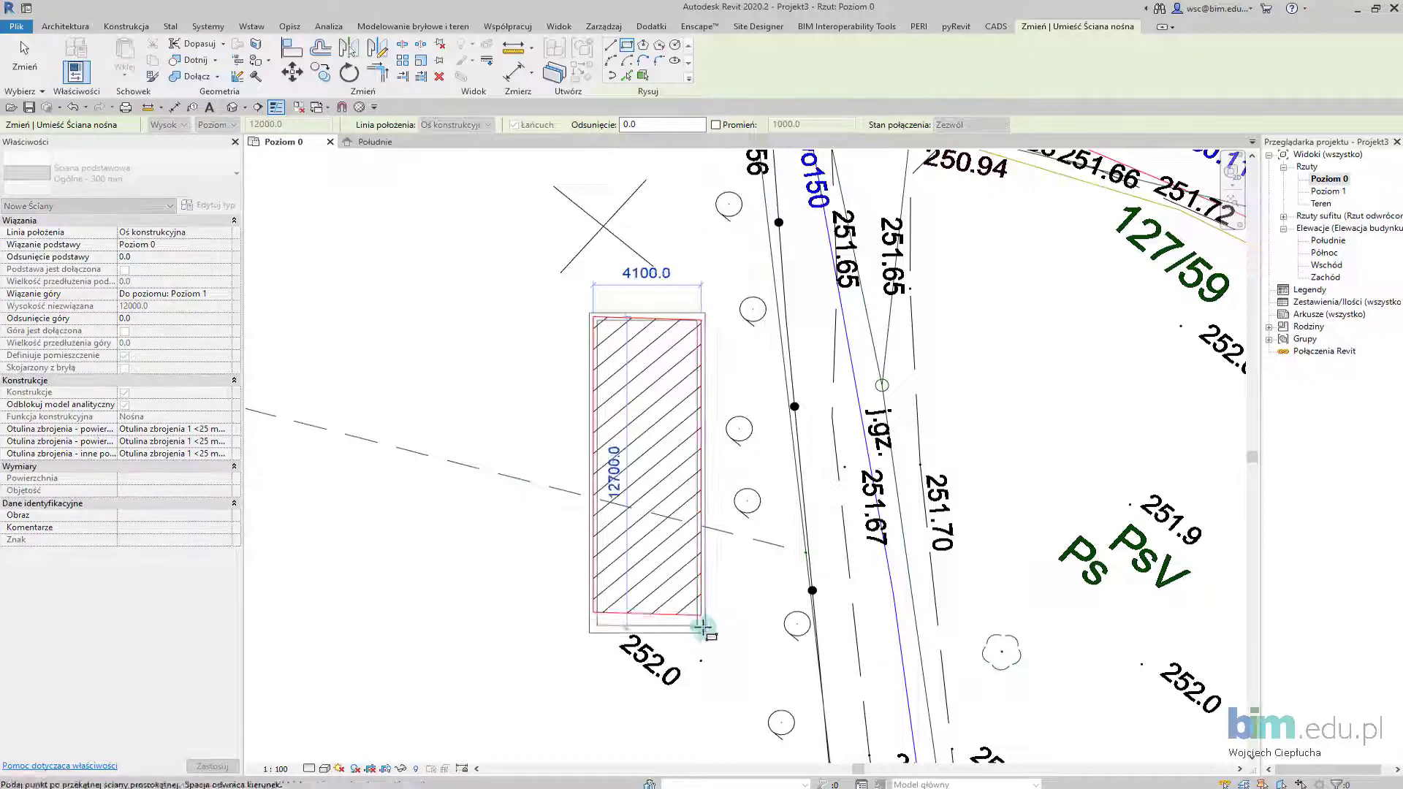
{"action": "scroll", "coordinate": [699, 616], "scroll_direction": "up", "scroll_amount": 2}
{"action": "scroll", "coordinate": [699, 616], "scroll_direction": "up", "scroll_amount": 1}
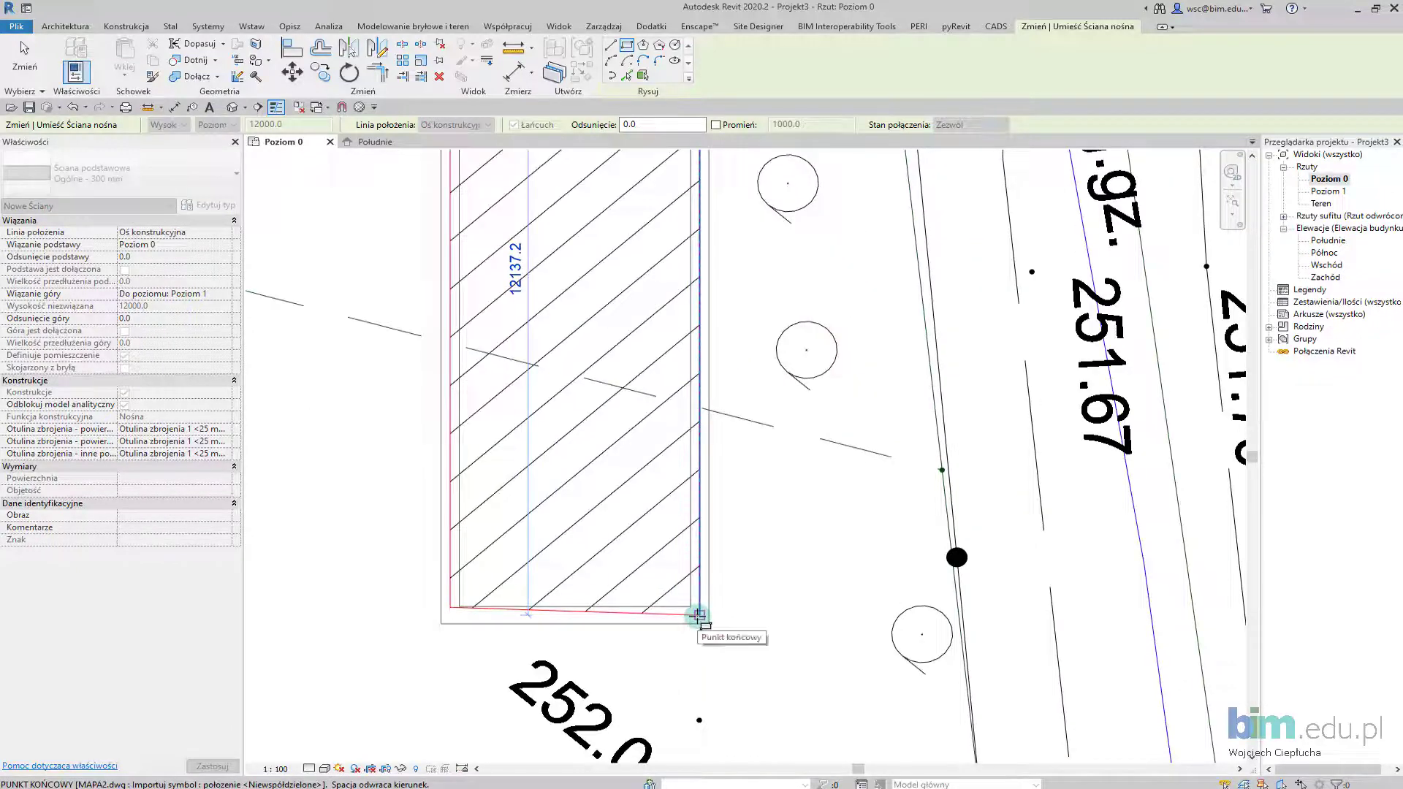
{"action": "left_click", "coordinate": [700, 616]}
{"action": "scroll", "coordinate": [667, 501], "scroll_direction": "down", "scroll_amount": 2}
{"action": "scroll", "coordinate": [657, 636], "scroll_direction": "down", "scroll_amount": 1}
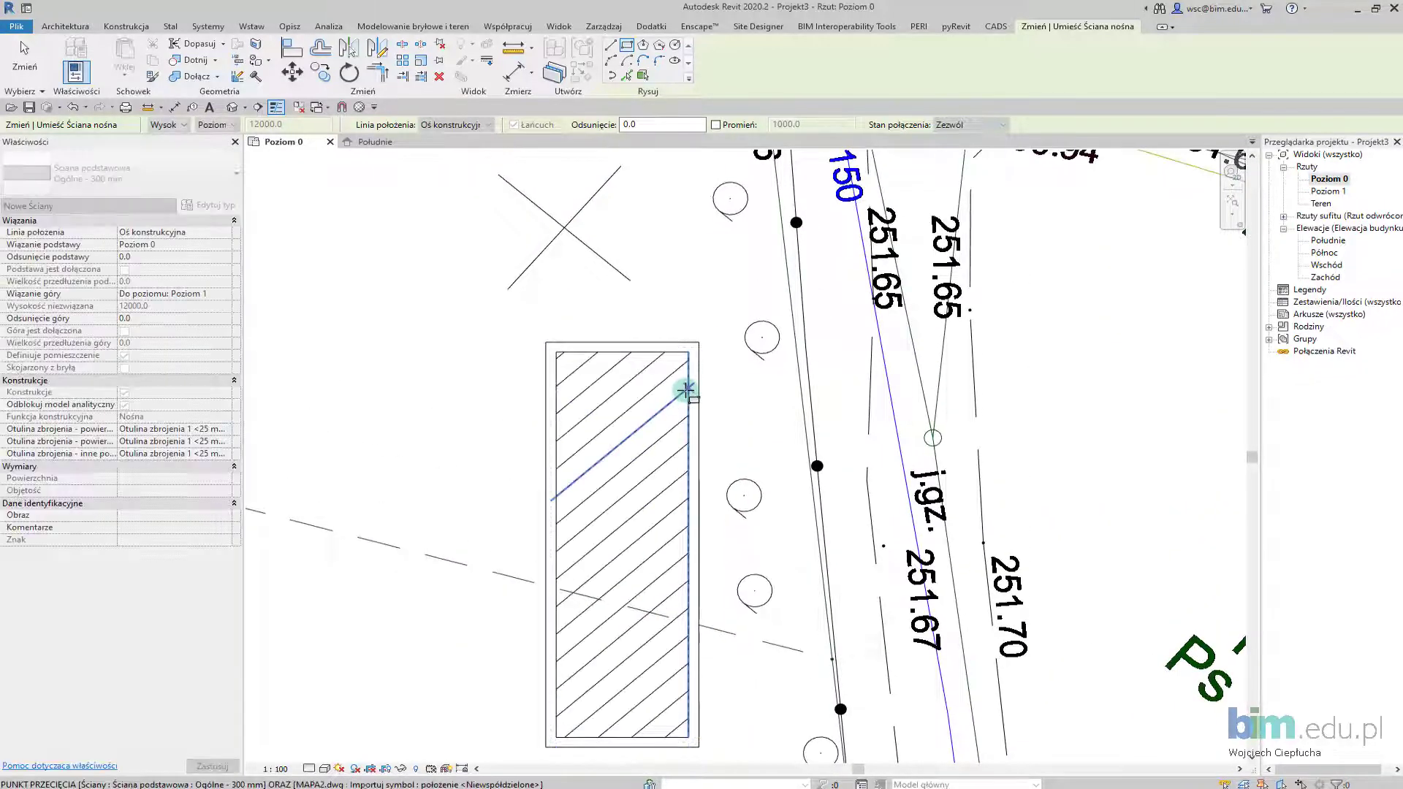
{"action": "key", "text": "Escape"}
{"action": "scroll", "coordinate": [641, 434], "scroll_direction": "down", "scroll_amount": 1}
{"action": "scroll", "coordinate": [649, 273], "scroll_direction": "up", "scroll_amount": 1}
{"action": "key", "text": "Escape"}
Step: Pan the plan and start Acquire Coordinates on the MAPA2.dwg site plan
{"action": "scroll", "coordinate": [654, 395], "scroll_direction": "down", "scroll_amount": 1}
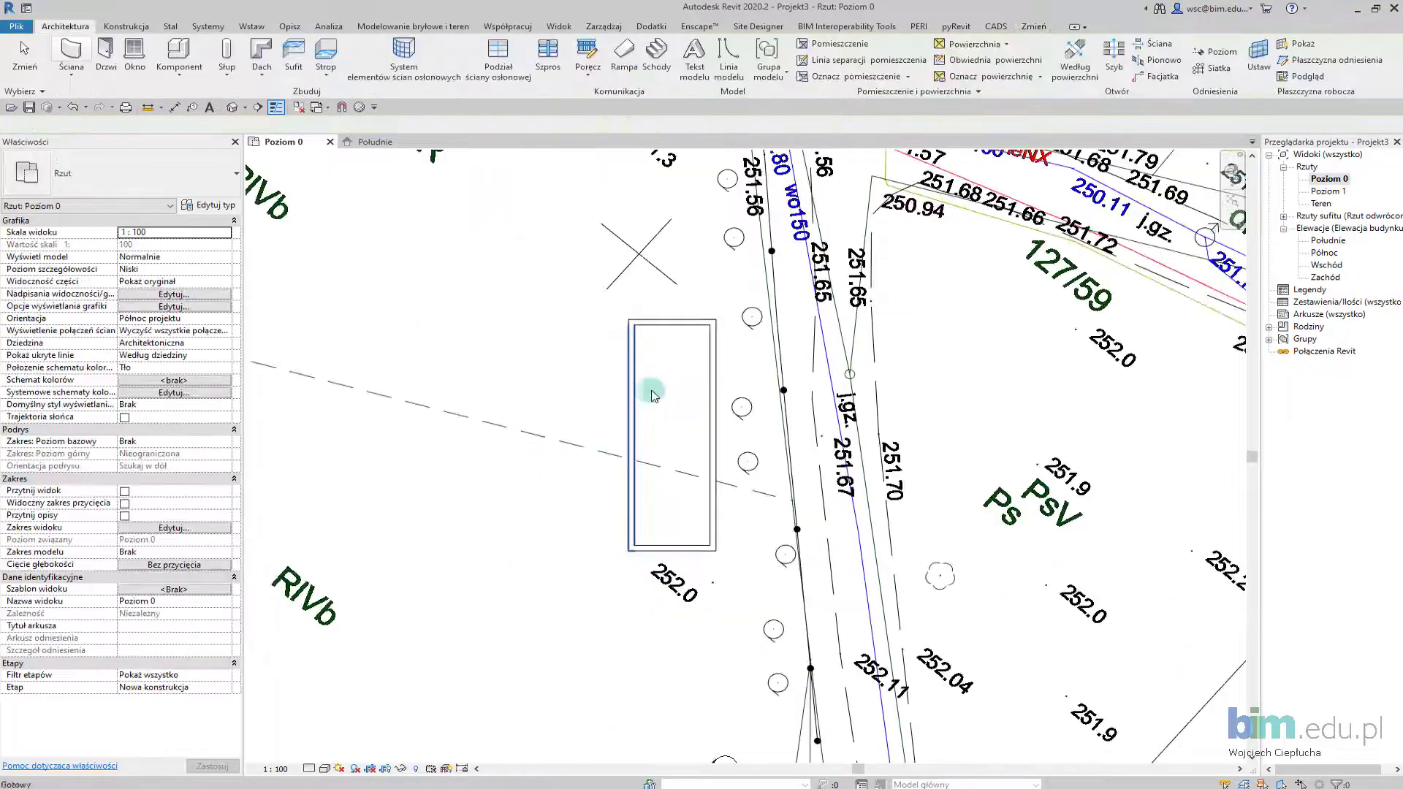
{"action": "scroll", "coordinate": [654, 395], "scroll_direction": "down", "scroll_amount": 1}
{"action": "scroll", "coordinate": [721, 410], "scroll_direction": "down", "scroll_amount": 2}
{"action": "scroll", "coordinate": [722, 373], "scroll_direction": "down", "scroll_amount": 1}
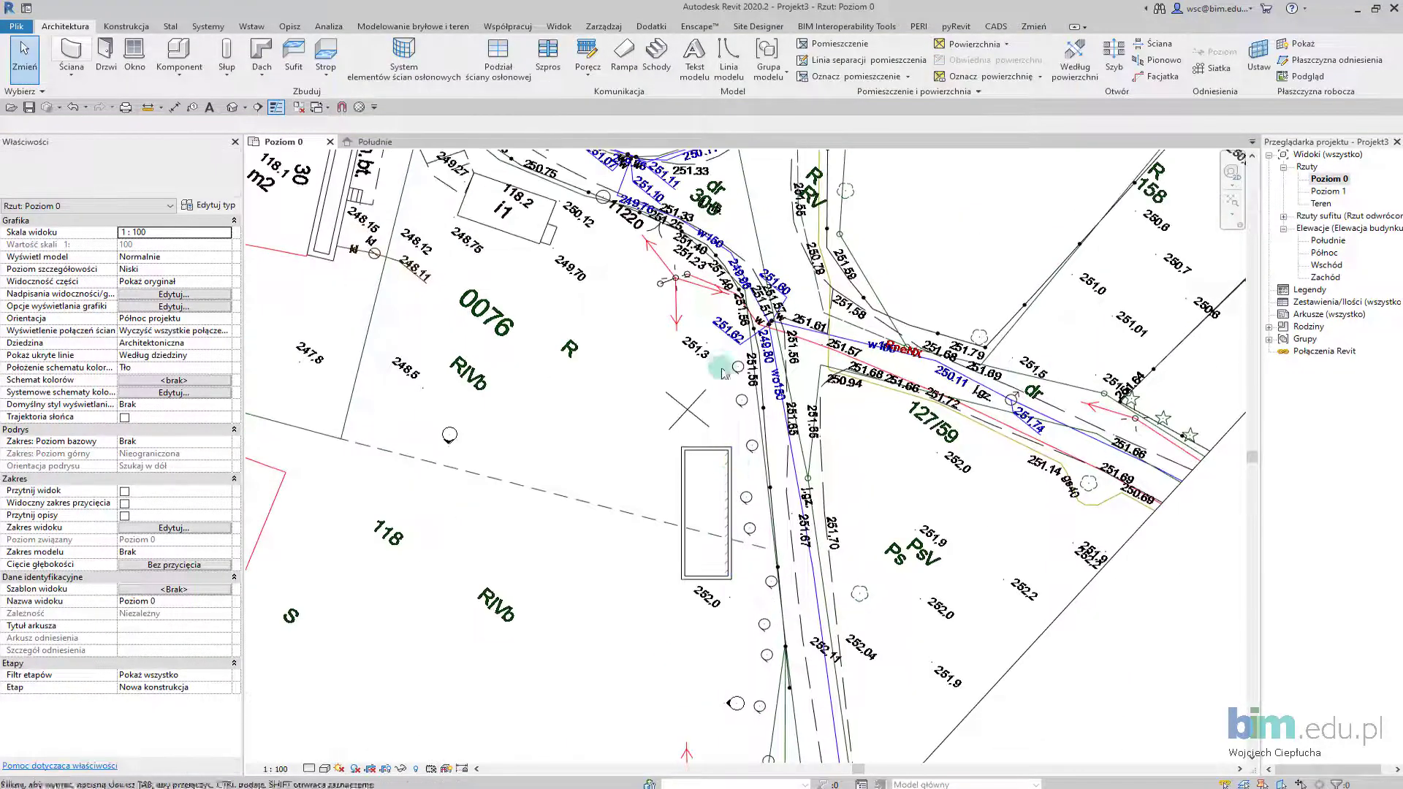
{"action": "scroll", "coordinate": [722, 372], "scroll_direction": "down", "scroll_amount": 1}
{"action": "middle_click_drag", "start_coordinate": [701, 300], "coordinate": [699, 384]}
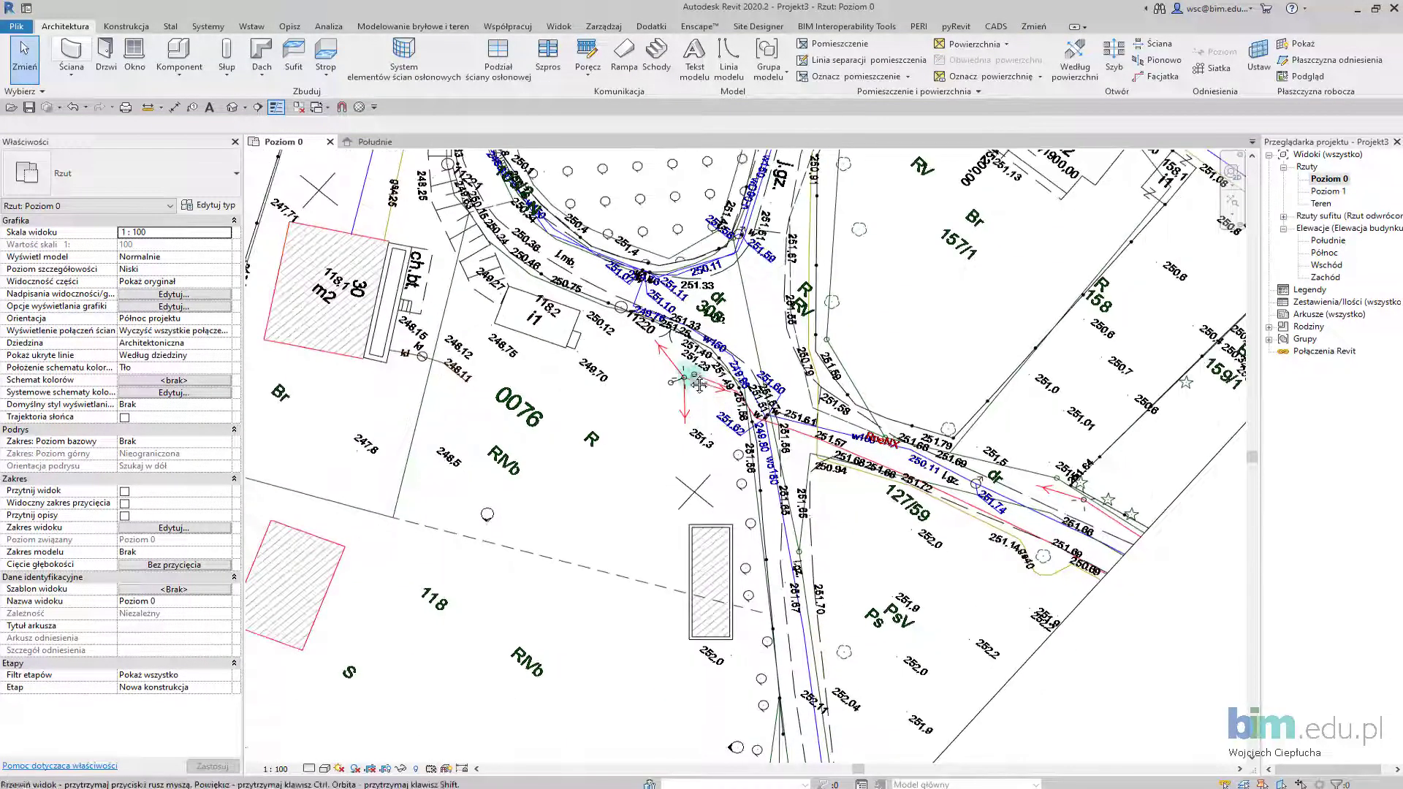
{"action": "scroll", "coordinate": [662, 548], "scroll_direction": "up", "scroll_amount": 1}
{"action": "scroll", "coordinate": [668, 548], "scroll_direction": "up", "scroll_amount": 1}
{"action": "scroll", "coordinate": [665, 438], "scroll_direction": "up", "scroll_amount": 1}
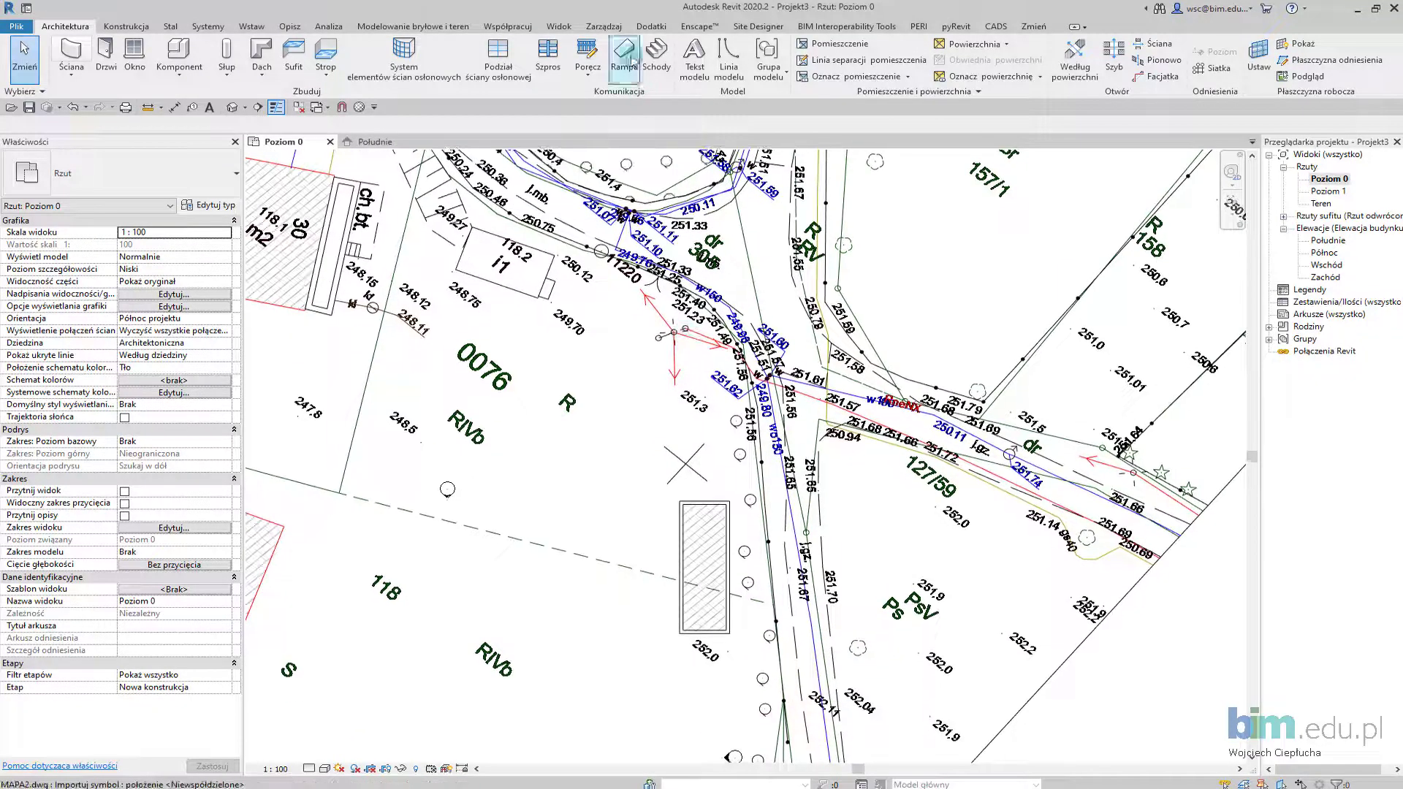
{"action": "left_click", "coordinate": [603, 26]}
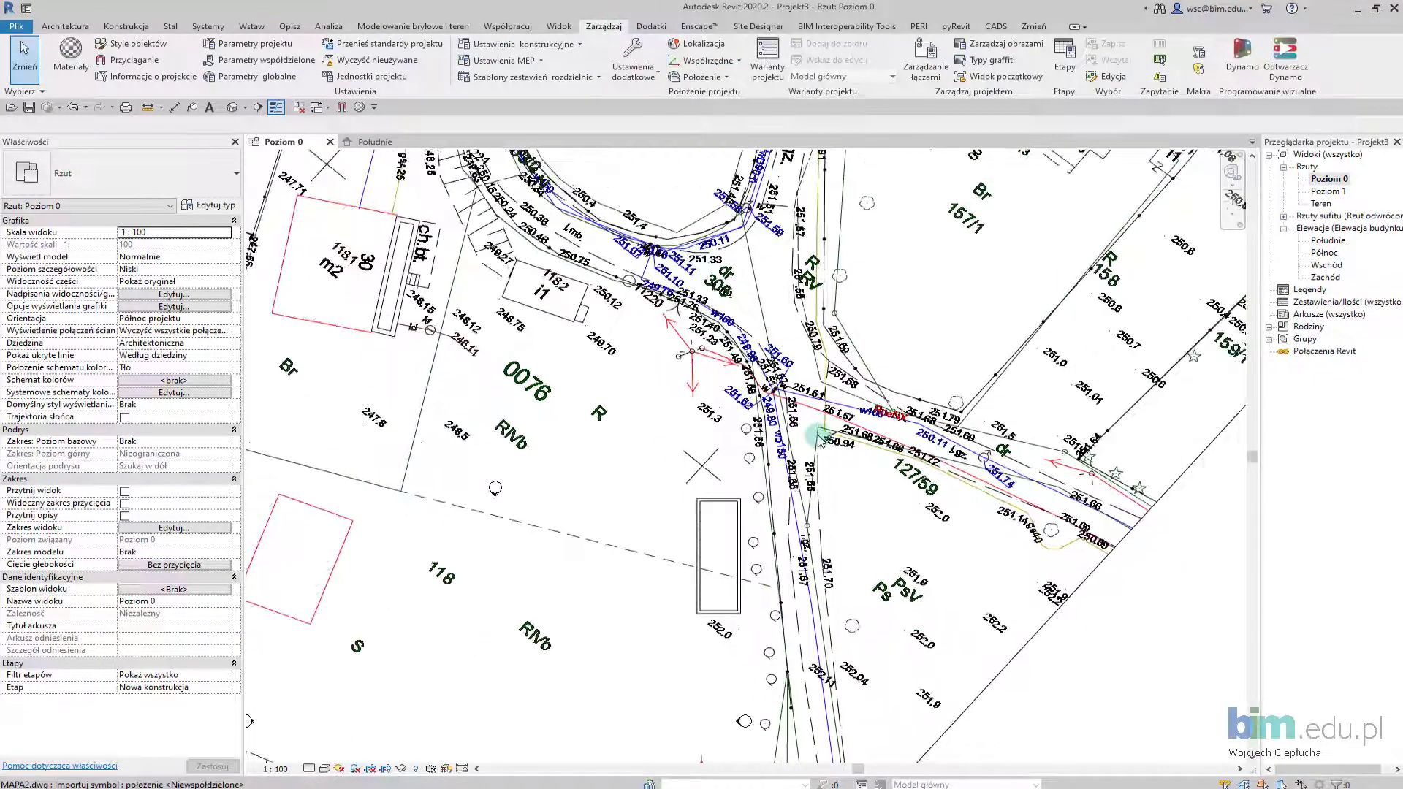
{"action": "scroll", "coordinate": [811, 479], "scroll_direction": "down", "scroll_amount": 5}
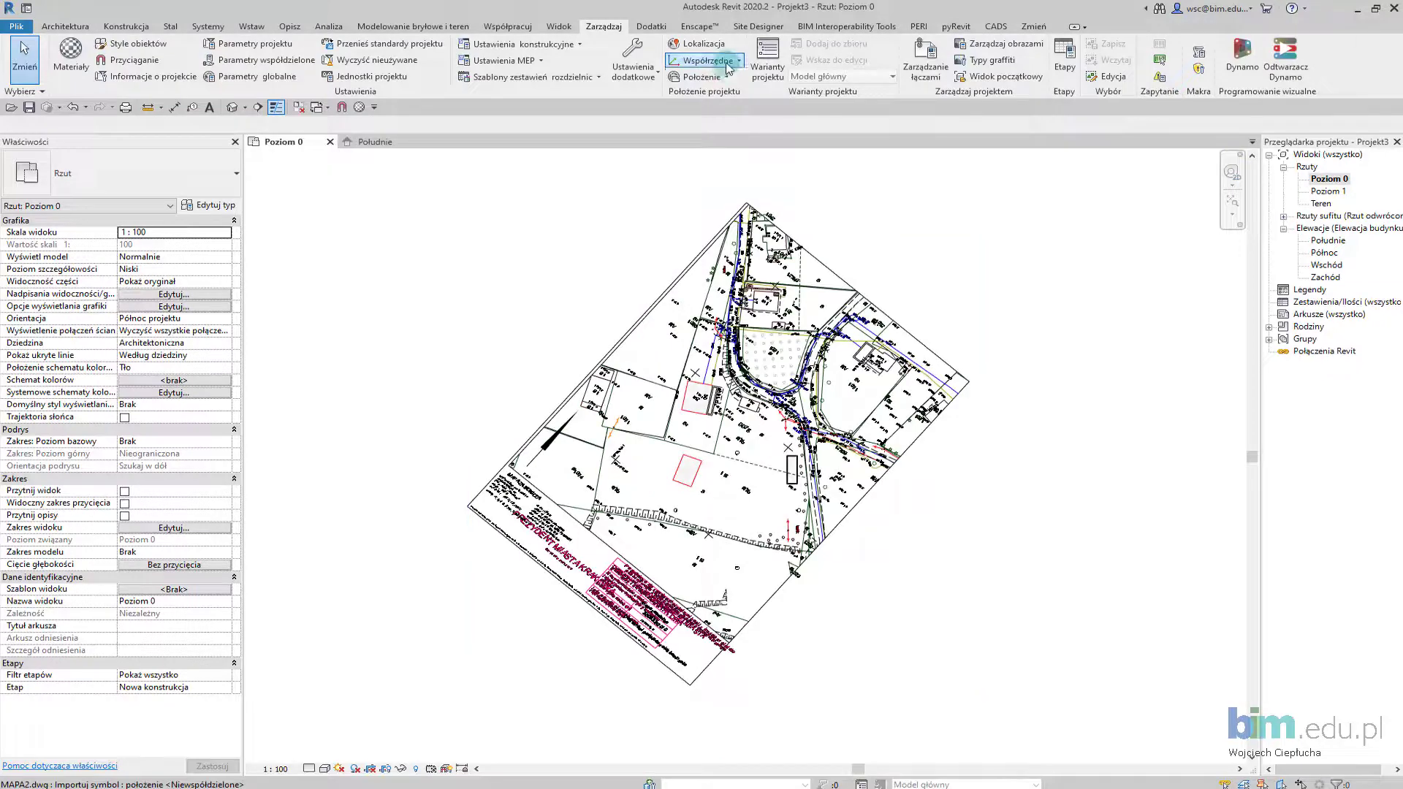
{"action": "left_click", "coordinate": [728, 68]}
{"action": "left_click", "coordinate": [724, 96]}
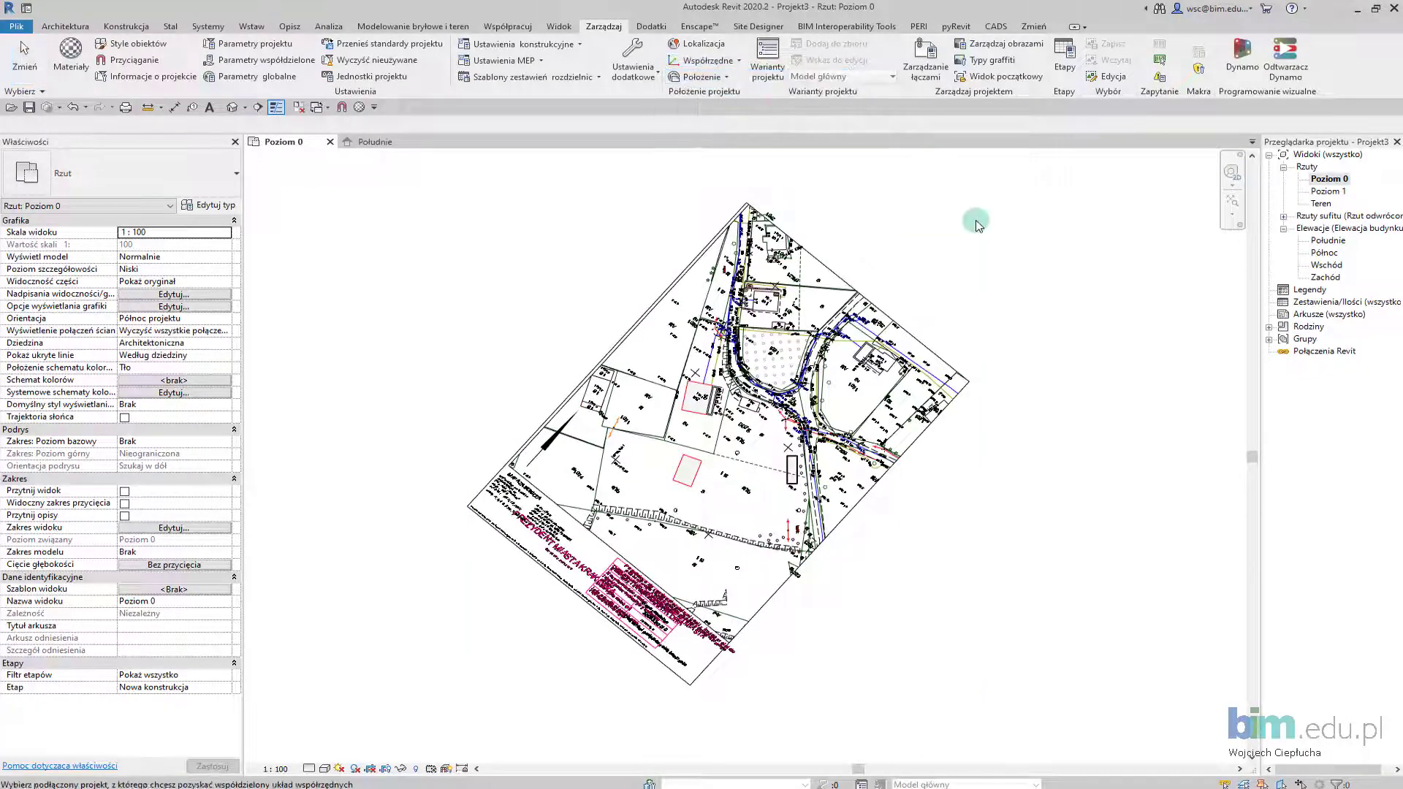
{"action": "left_click", "coordinate": [864, 327]}
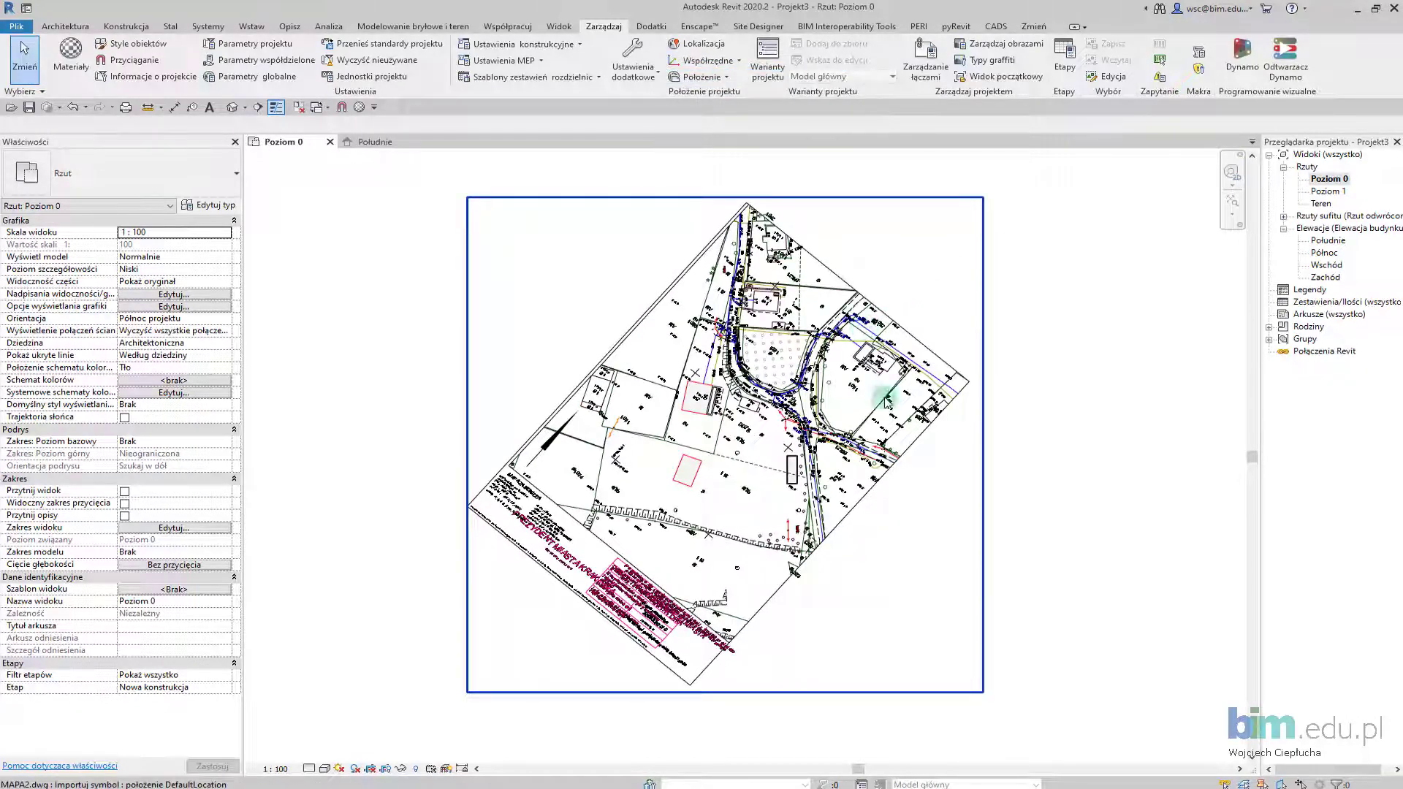
Step: Acquire coordinates from MAPA2.dwg and dismiss the coordinates-already-in-use message
{"action": "left_click", "coordinate": [718, 67]}
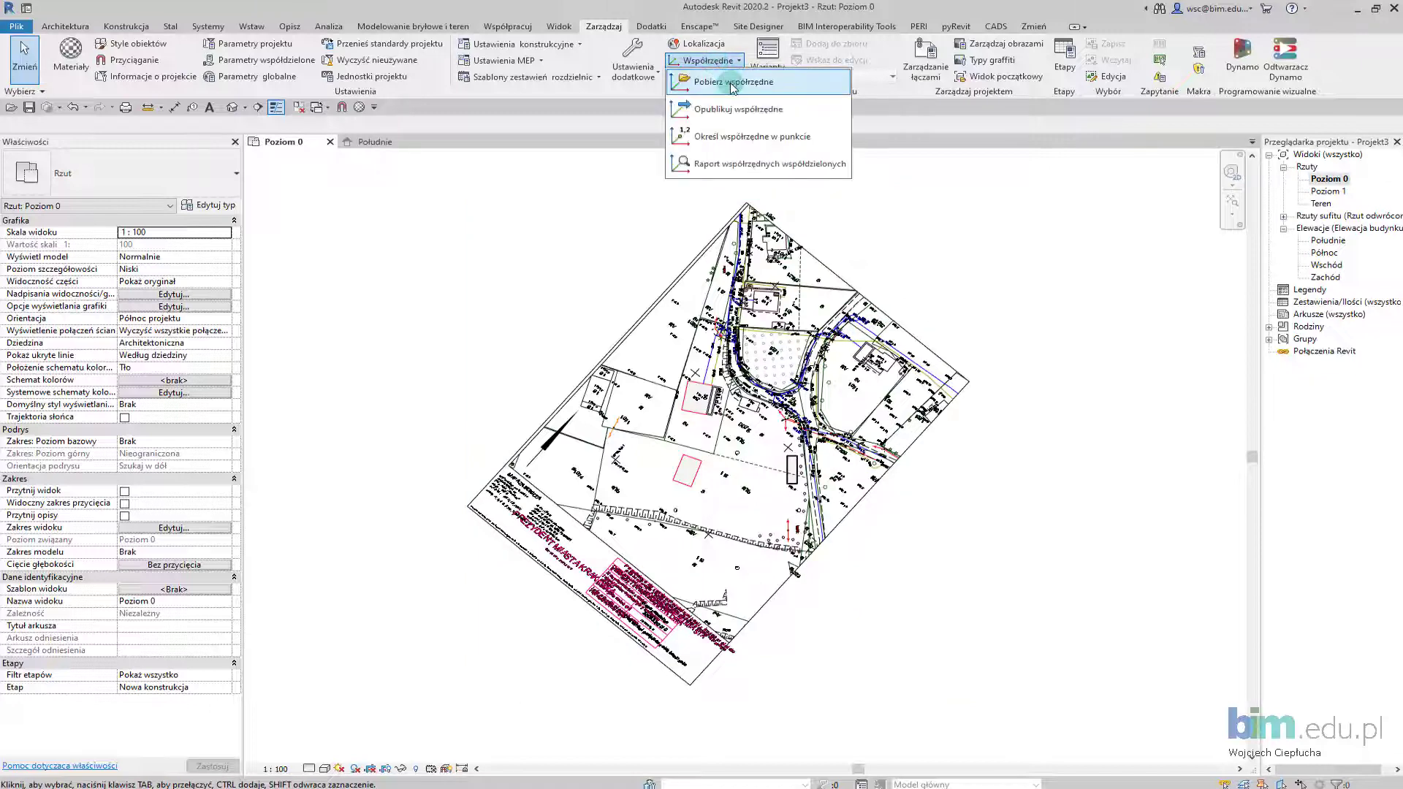
{"action": "left_click", "coordinate": [731, 82]}
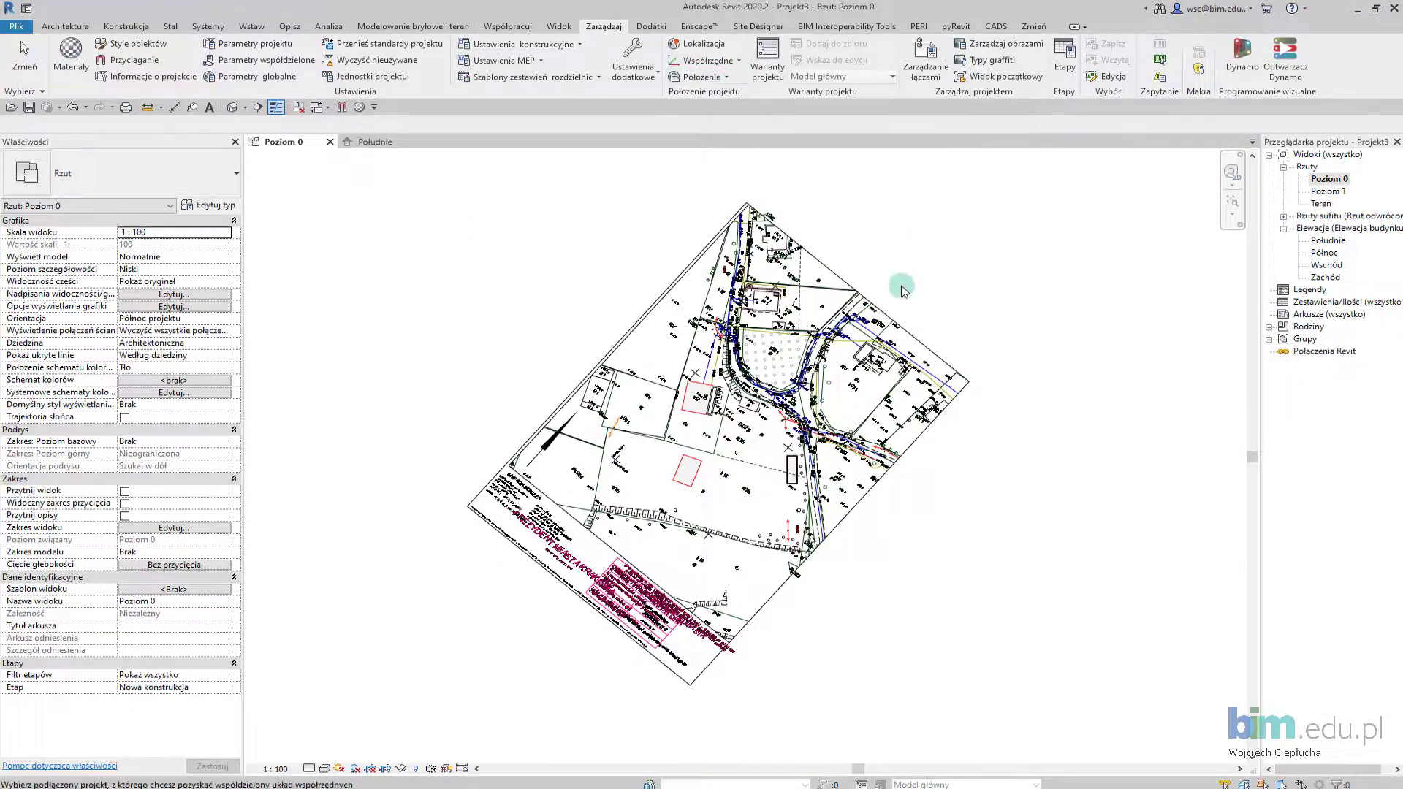
{"action": "left_click", "coordinate": [885, 311]}
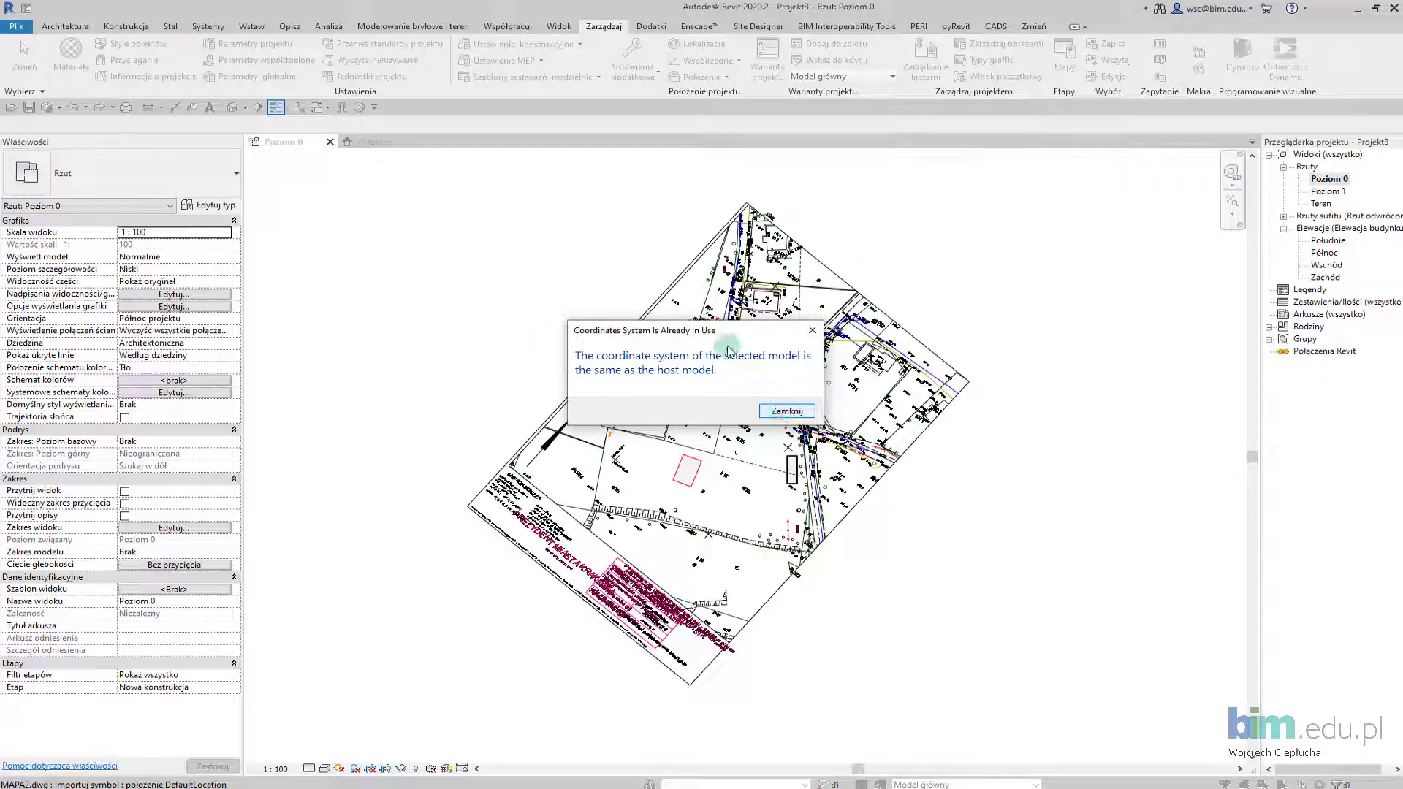
{"action": "mouse_move", "coordinate": [630, 330]}
{"action": "left_mouse_down"}
{"action": "mouse_move", "coordinate": [526, 235]}
{"action": "mouse_move", "coordinate": [431, 229]}
{"action": "left_mouse_up"}
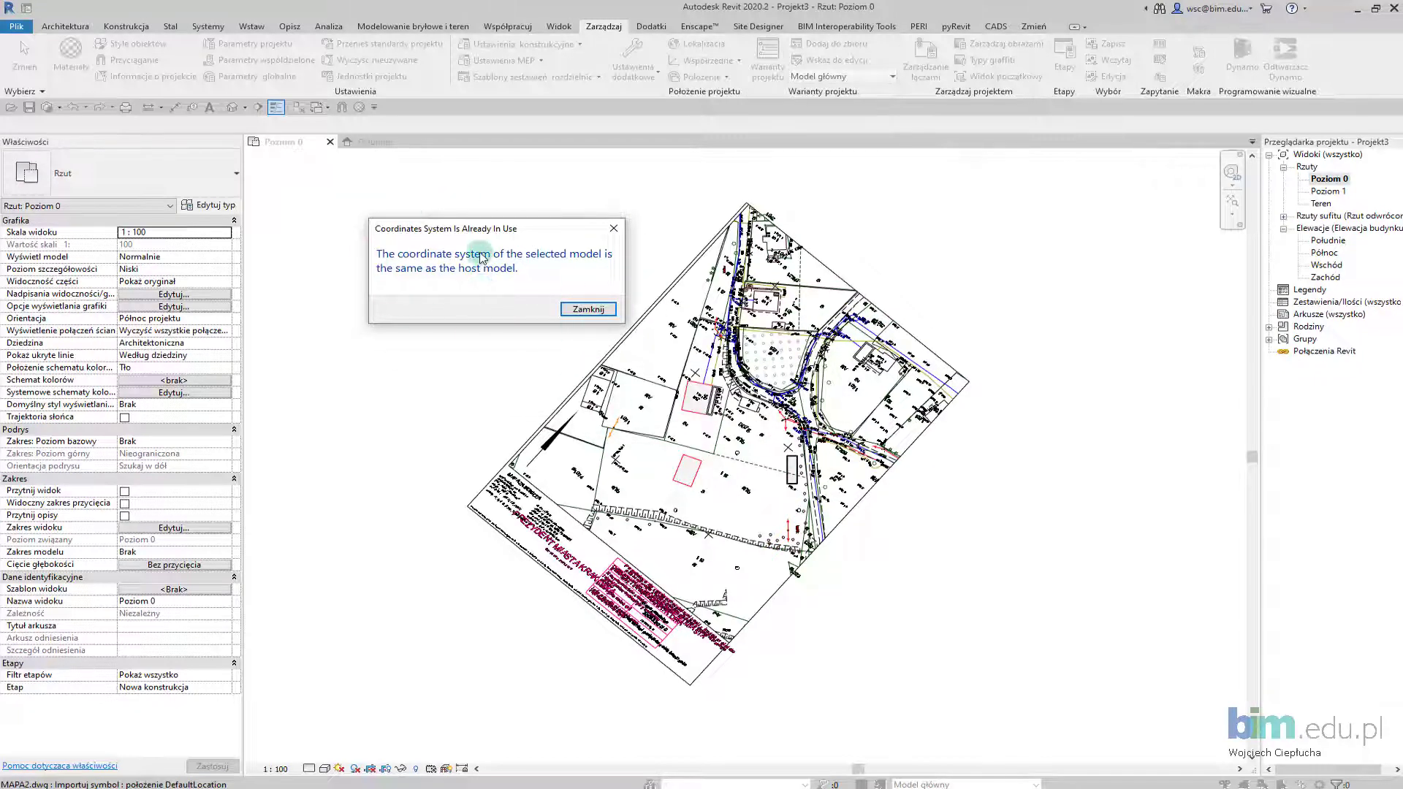
{"action": "left_click", "coordinate": [595, 310]}
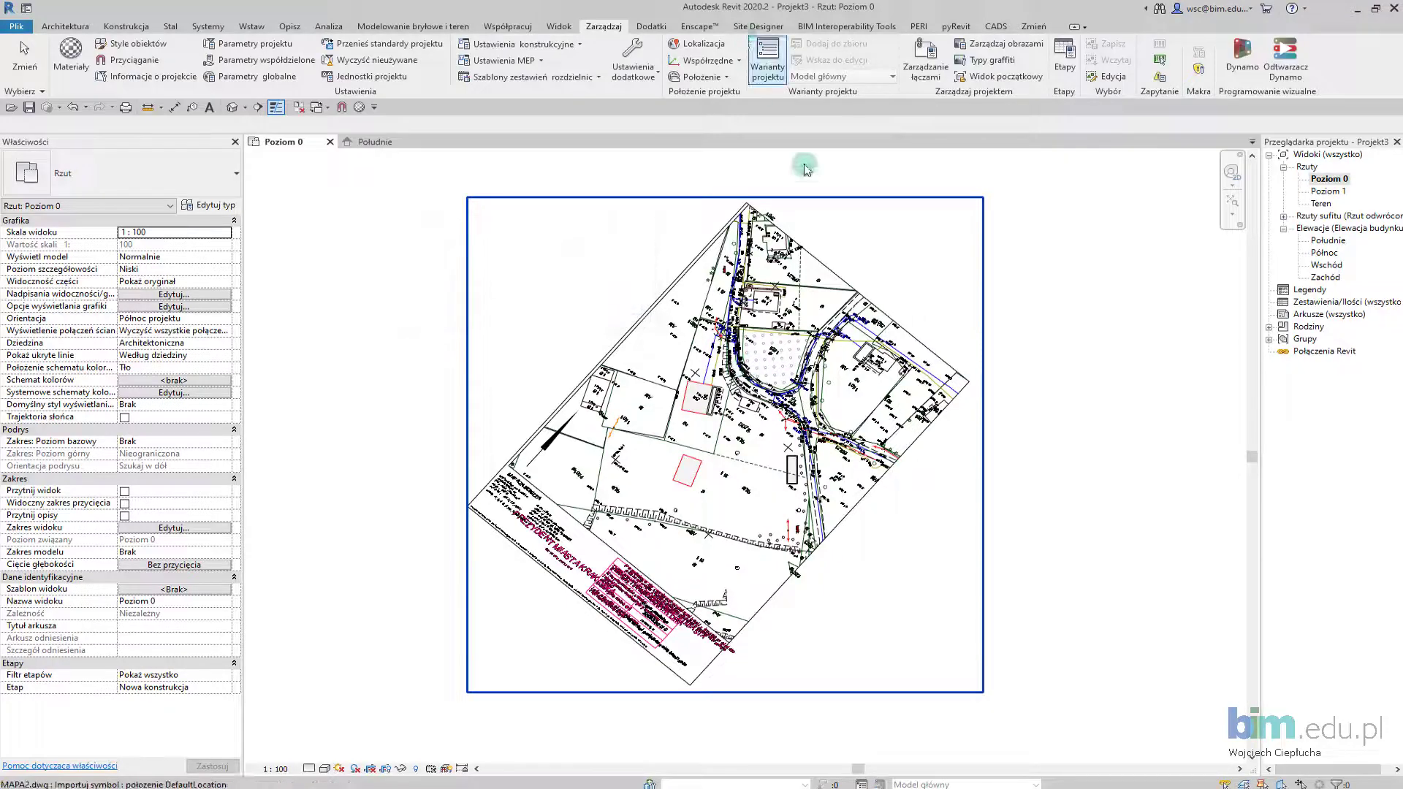
Step: Zoom in on the building outline and begin saving the project
{"action": "scroll", "coordinate": [804, 468], "scroll_direction": "up", "scroll_amount": 2}
{"action": "scroll", "coordinate": [804, 468], "scroll_direction": "up", "scroll_amount": 2}
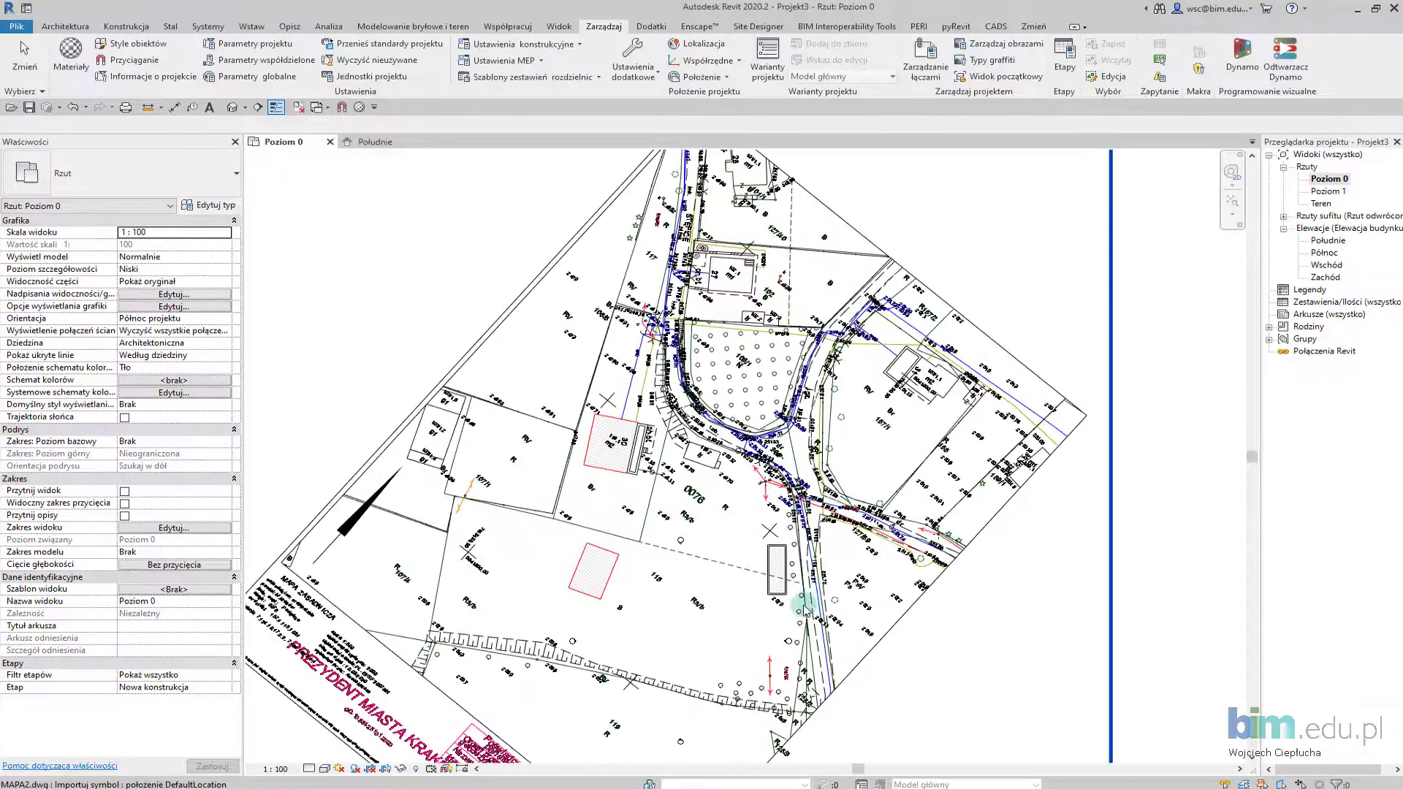
{"action": "scroll", "coordinate": [775, 549], "scroll_direction": "up", "scroll_amount": 2}
{"action": "middle_click_drag", "start_coordinate": [774, 548], "coordinate": [782, 476]}
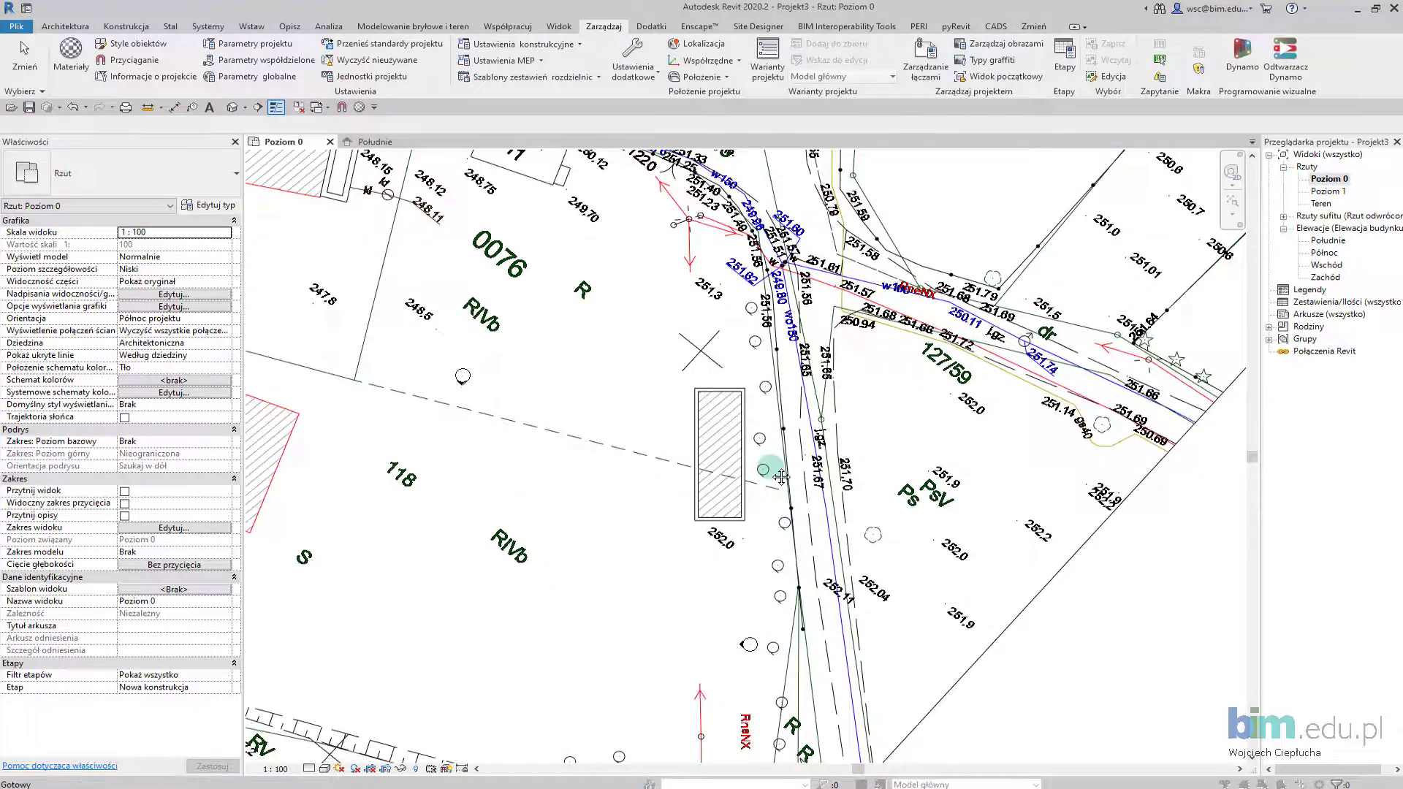
{"action": "key", "text": "ctrl+s"}
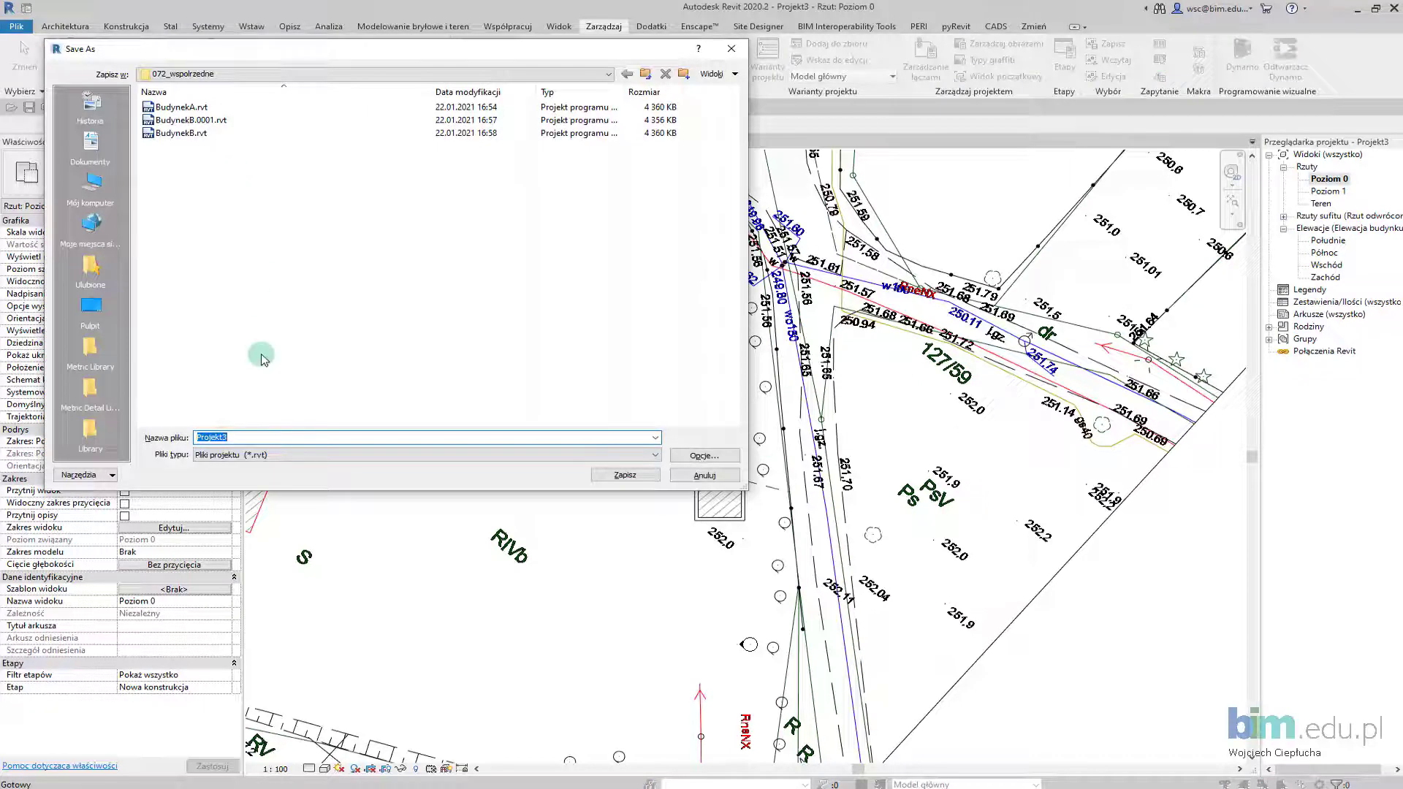
Step: Save the project in 072_wspolrzedne under the file name BudynekC.rvt
{"action": "left_click", "coordinate": [181, 133]}
{"action": "type", "text": "BudynekC.rvt"}
{"action": "left_click", "coordinate": [227, 438]}
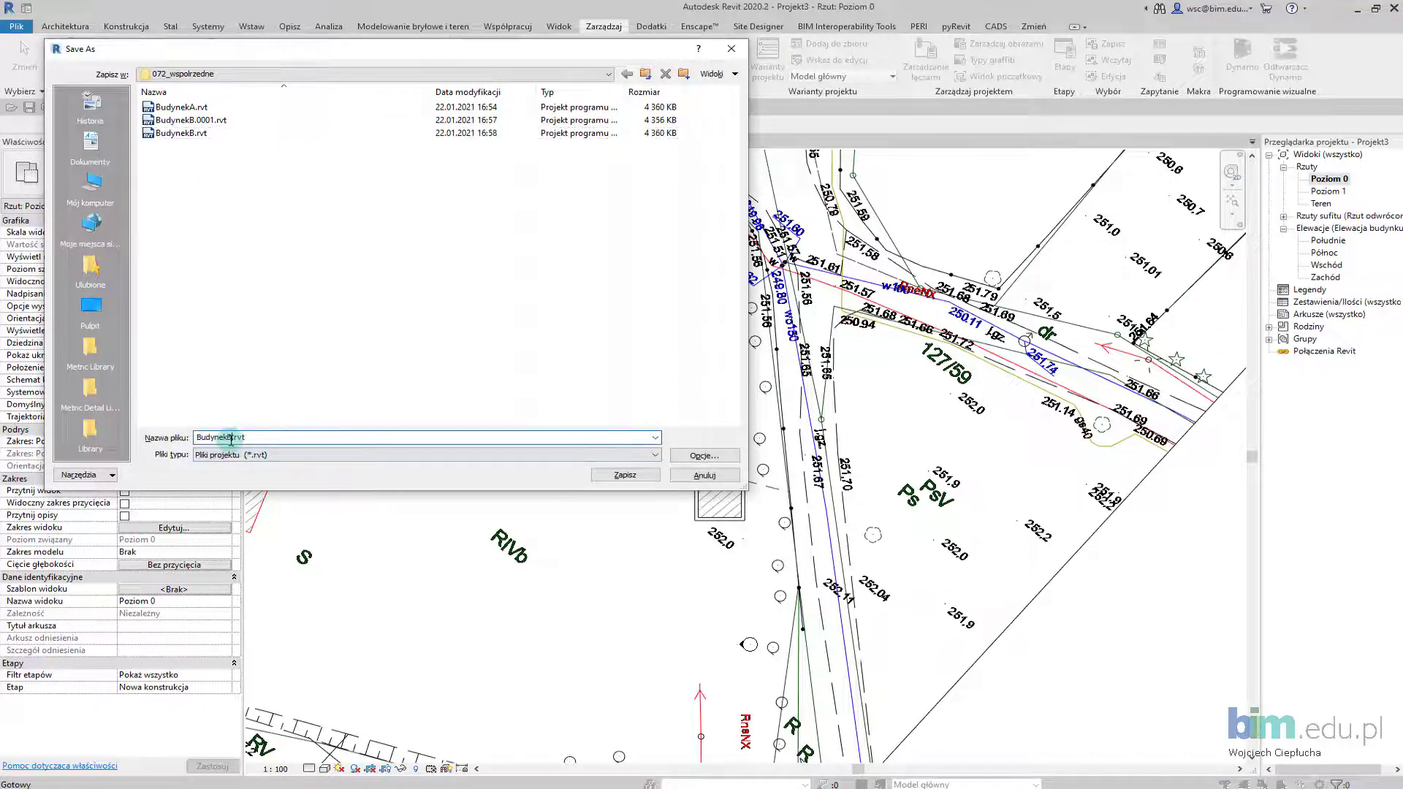
{"action": "left_click", "coordinate": [627, 476]}
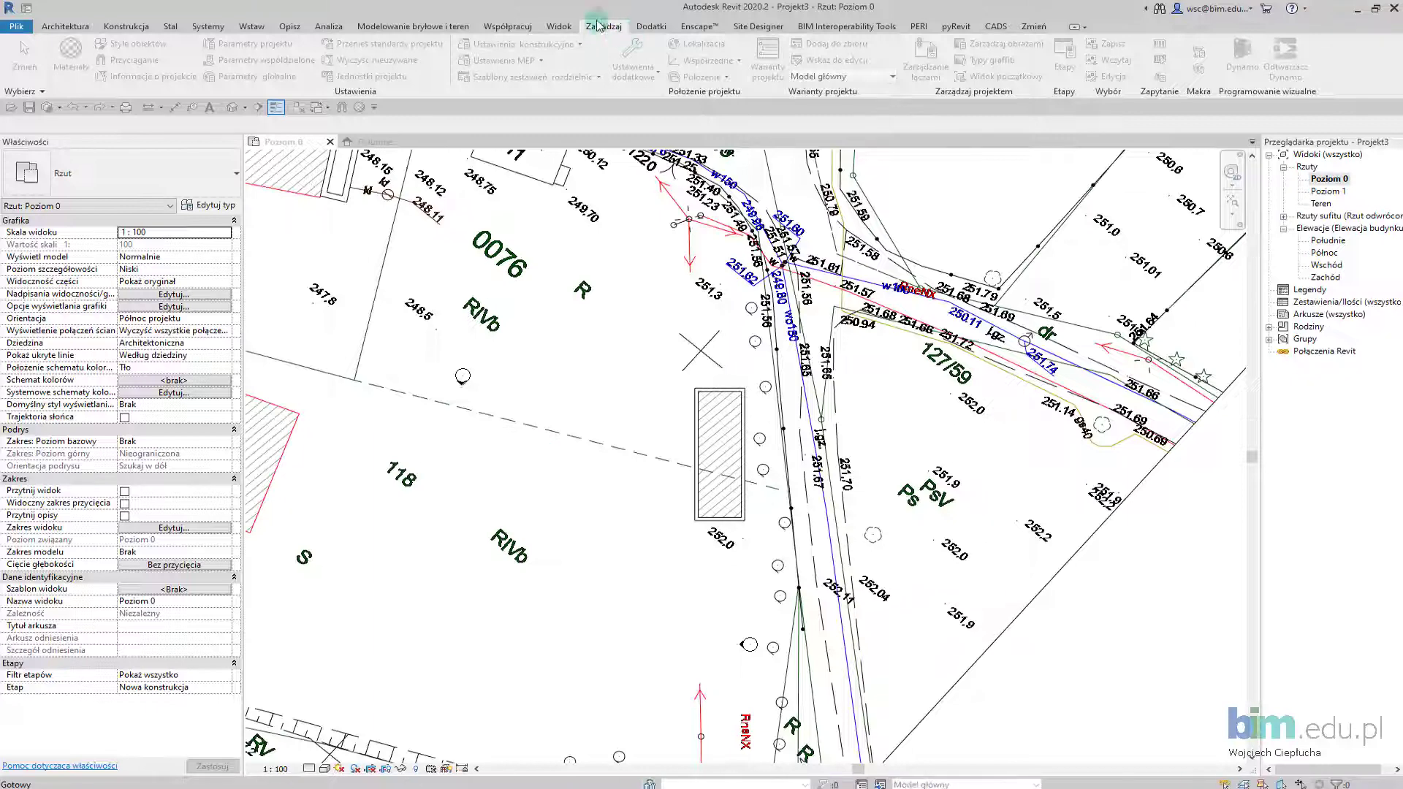
{"action": "left_click", "coordinate": [694, 76]}
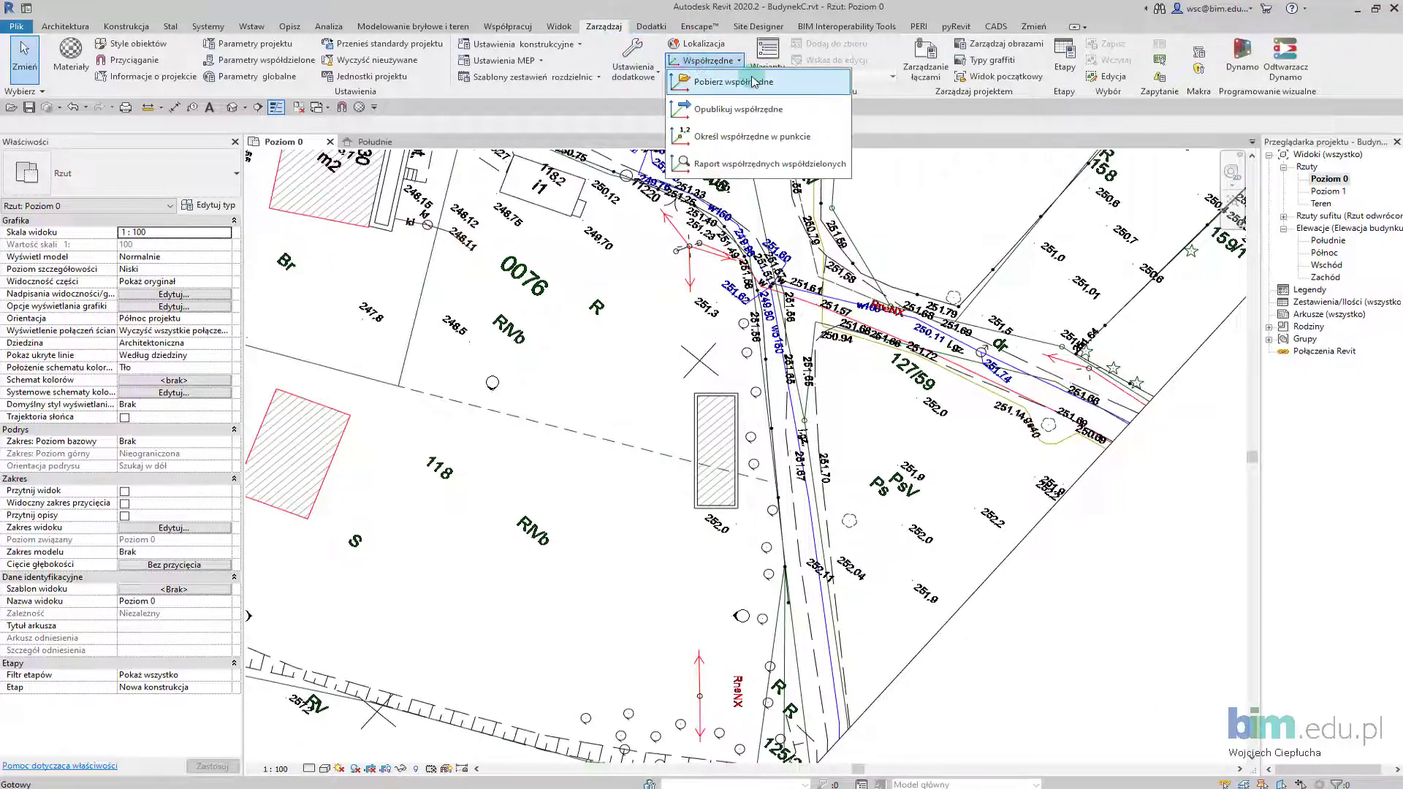
Step: Close BudynekC and open BudynekA.rvt, dismissing both loading warnings
{"action": "left_click", "coordinate": [329, 142]}
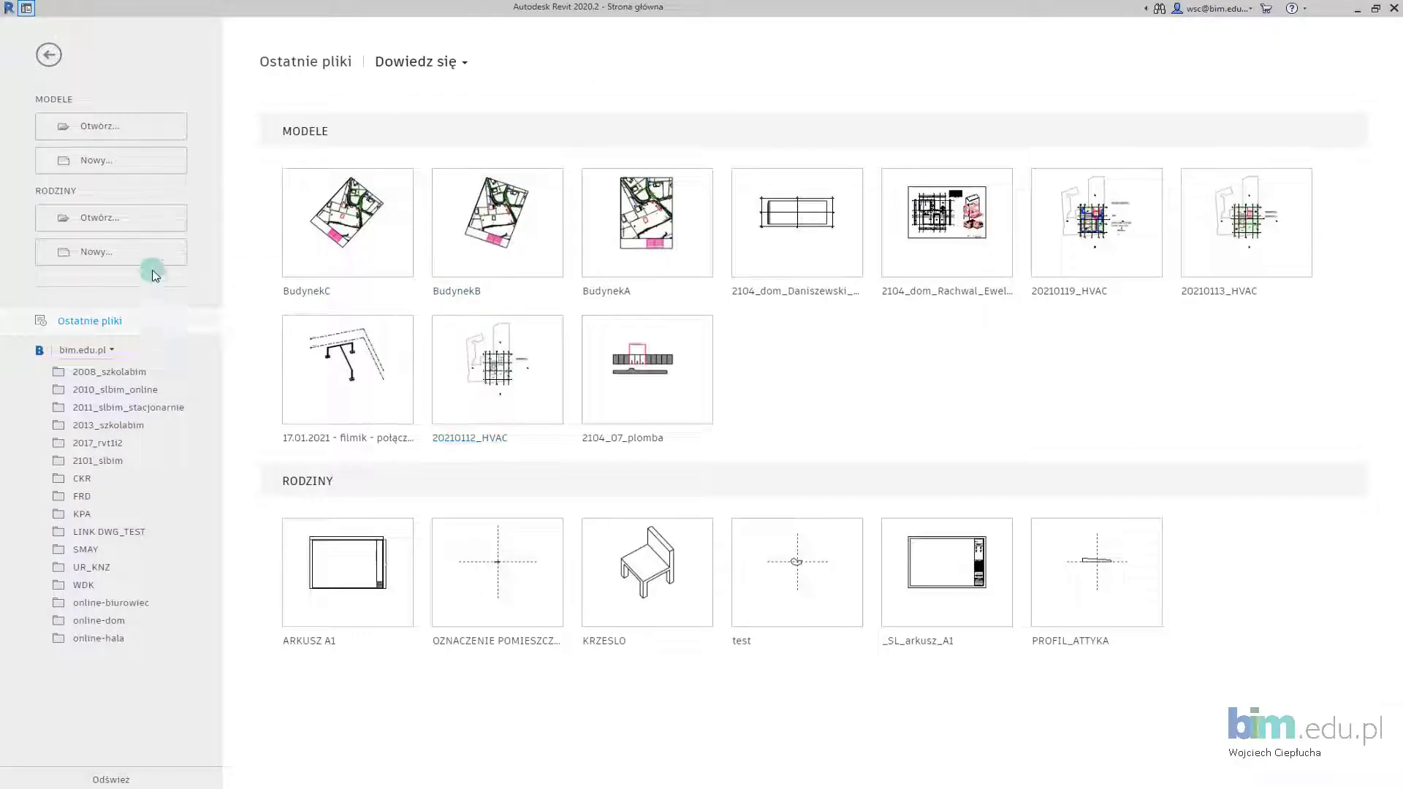
{"action": "left_click", "coordinate": [128, 136]}
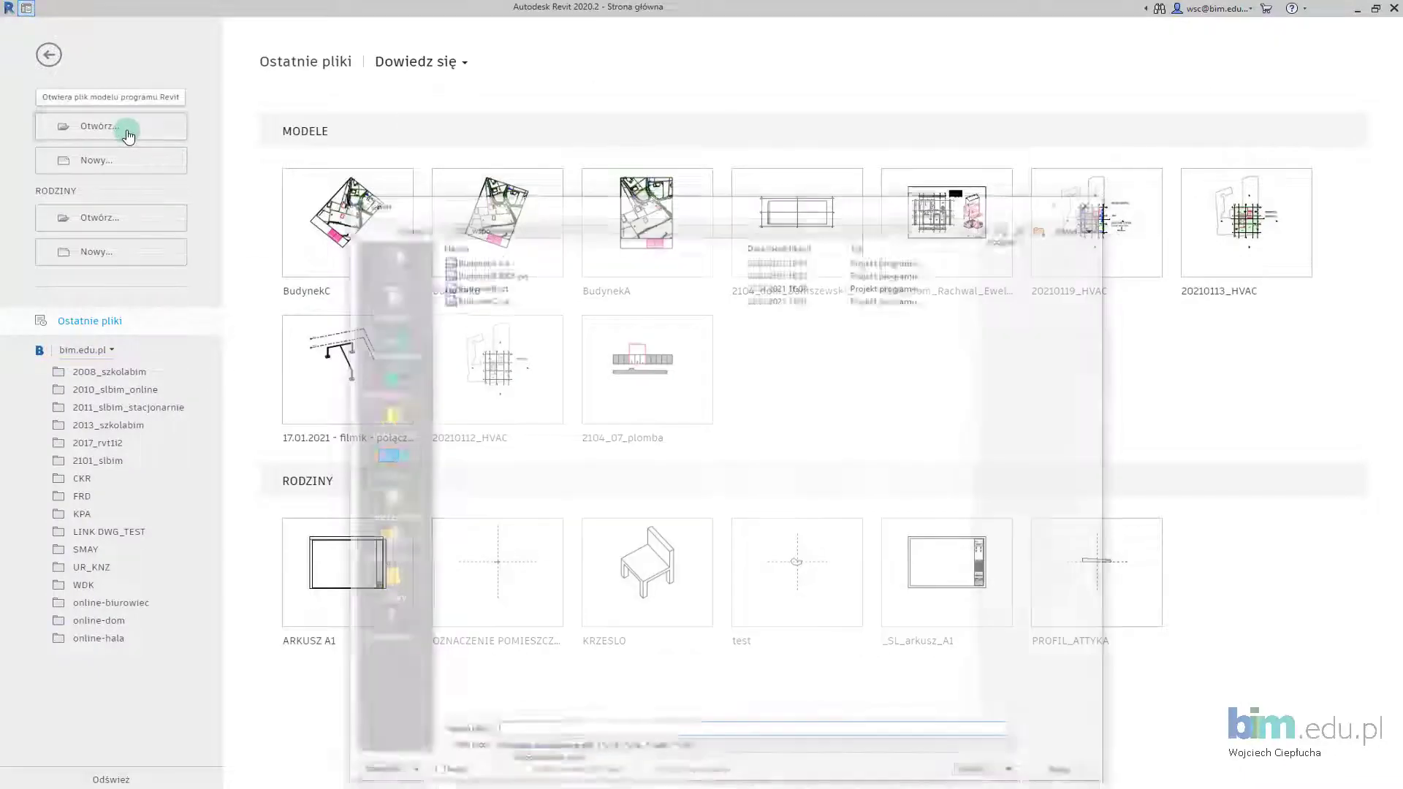
{"action": "left_click_drag", "start_coordinate": [861, 201], "coordinate": [795, 92]}
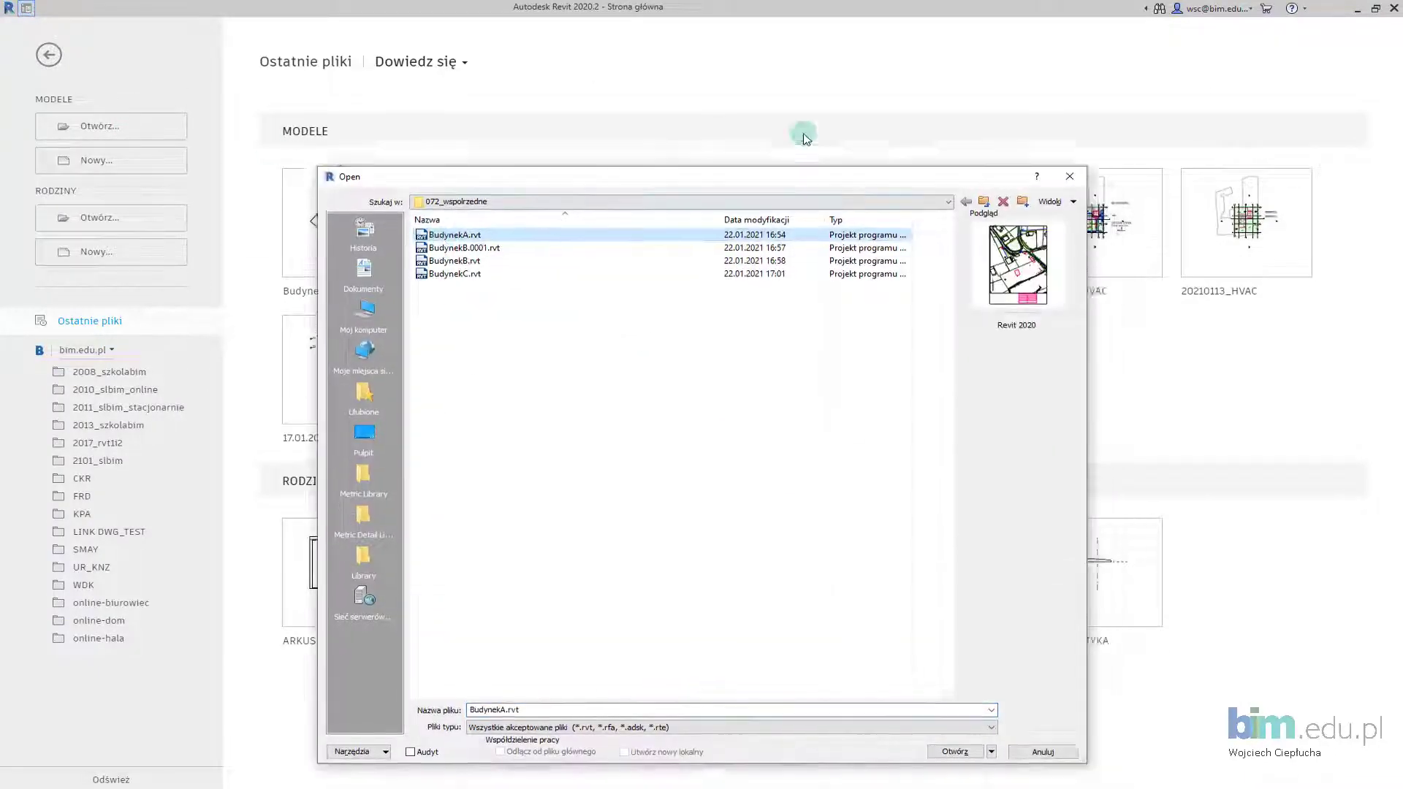
{"action": "left_click", "coordinate": [925, 662]}
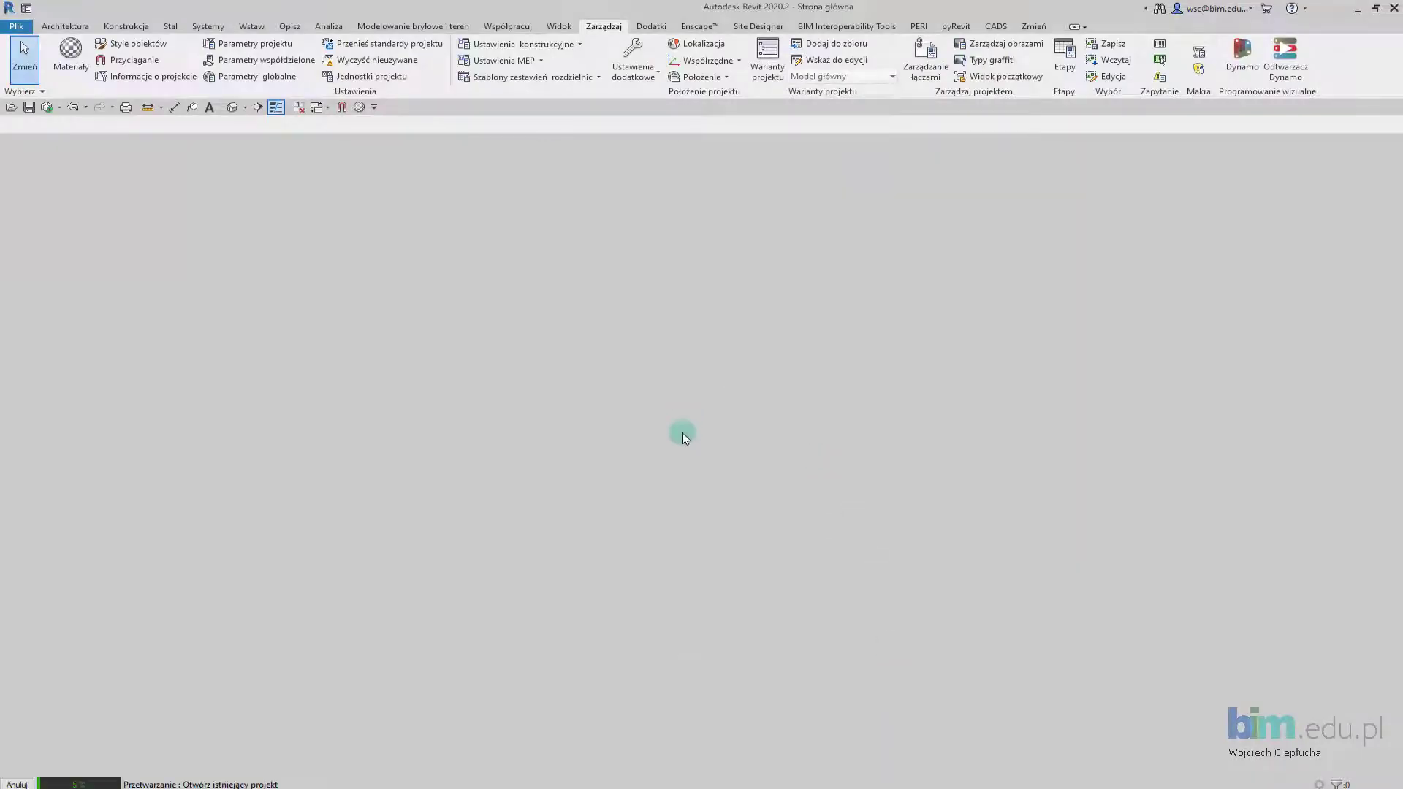
{"action": "left_click", "coordinate": [731, 431]}
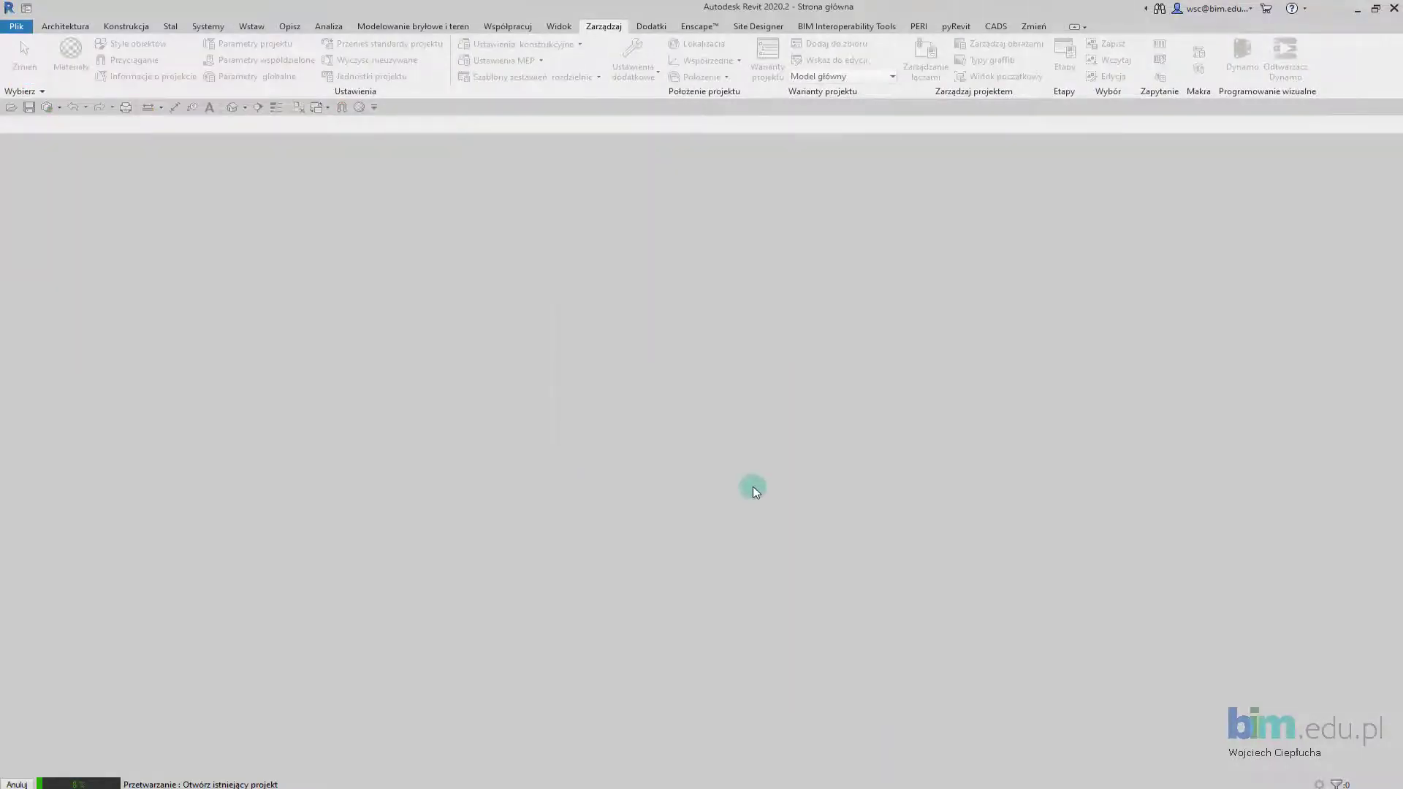
{"action": "left_click", "coordinate": [803, 420]}
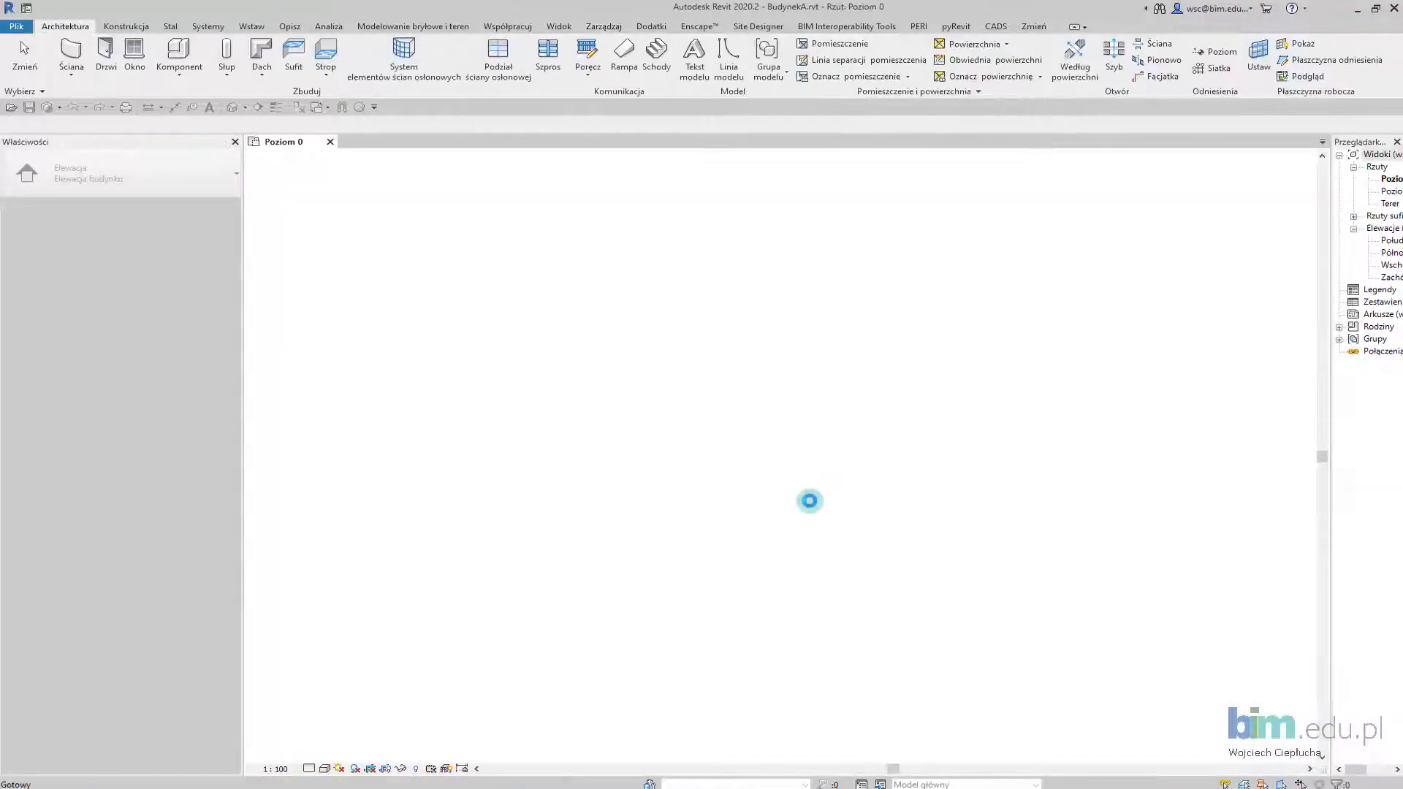
Step: Bring the Poziom 0 site plan into view and access the shared coordinates options
{"action": "left_click", "coordinate": [788, 494]}
{"action": "middle_click_drag", "start_coordinate": [884, 305], "coordinate": [748, 285]}
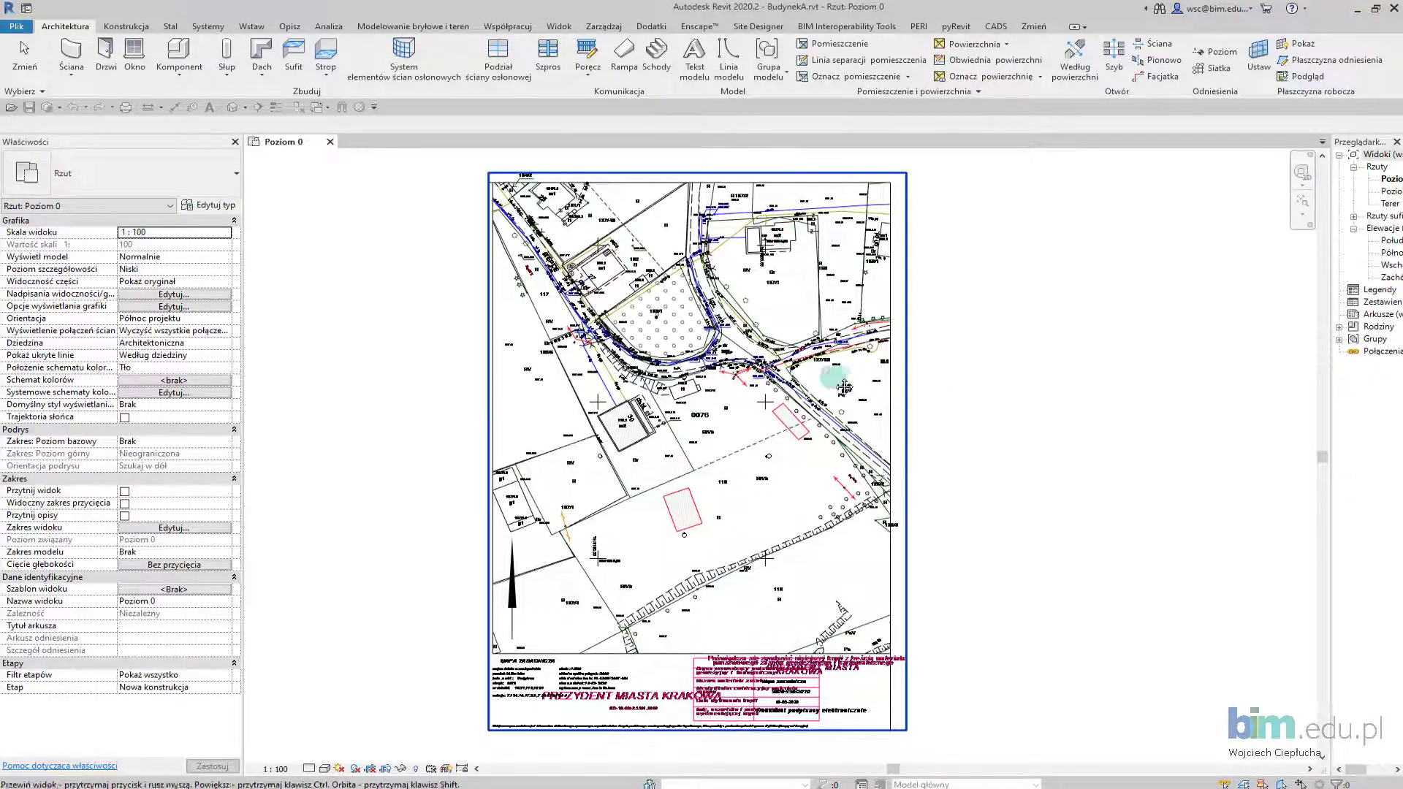
{"action": "left_click", "coordinate": [605, 27]}
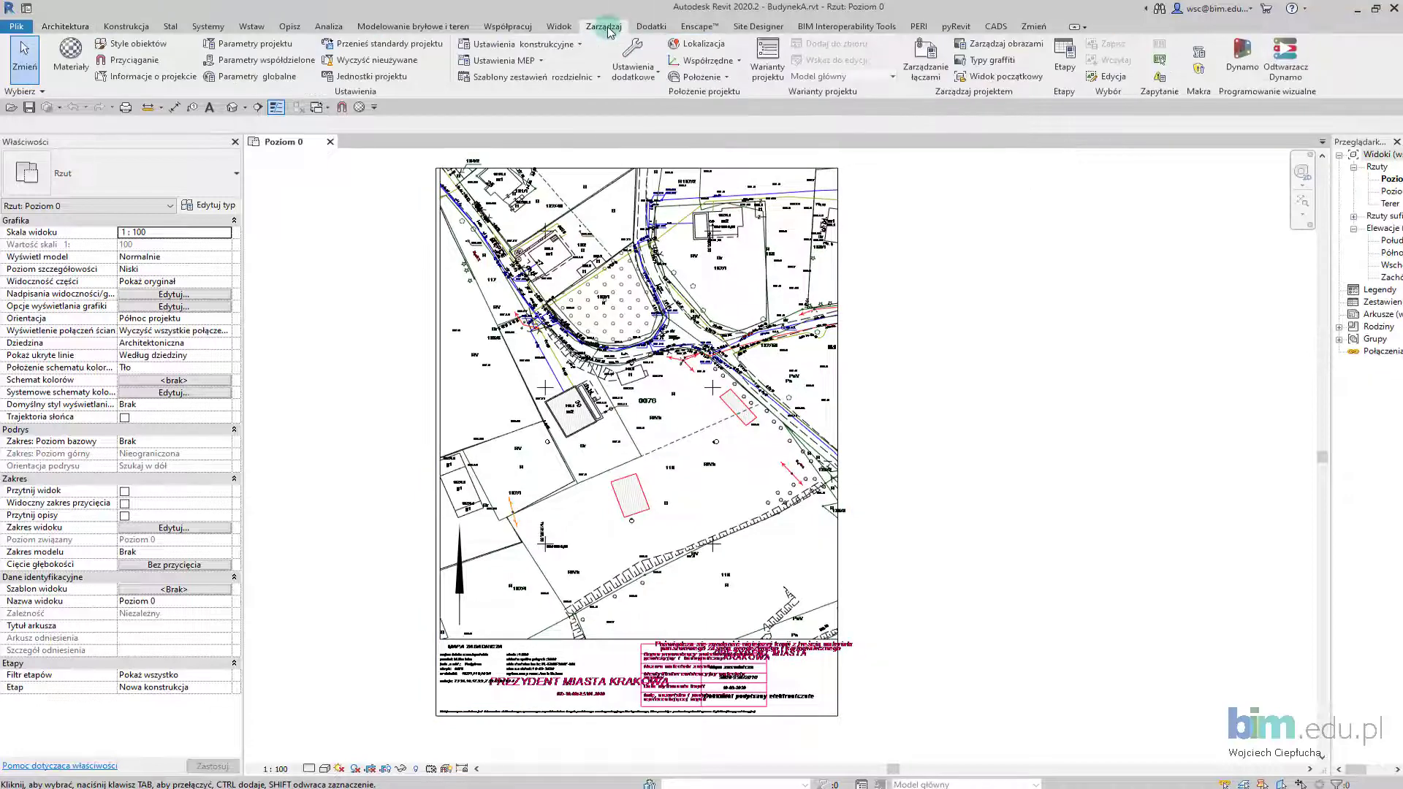
{"action": "left_click", "coordinate": [696, 62]}
Step: Acquire coordinates from the MAPA2.dwg link, close the already-in-use message, and zoom to parcel 0076
{"action": "left_click", "coordinate": [746, 83]}
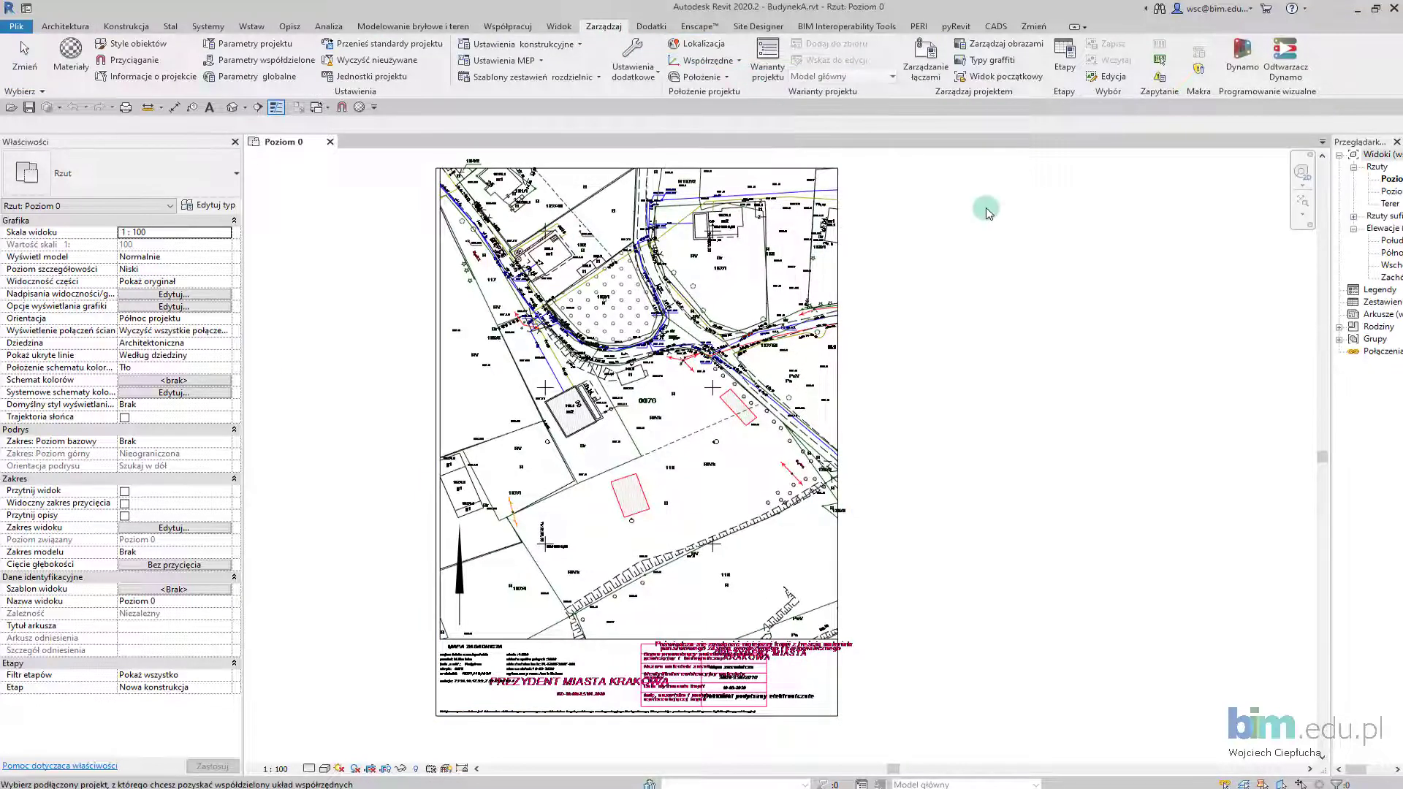
{"action": "left_click", "coordinate": [988, 295]}
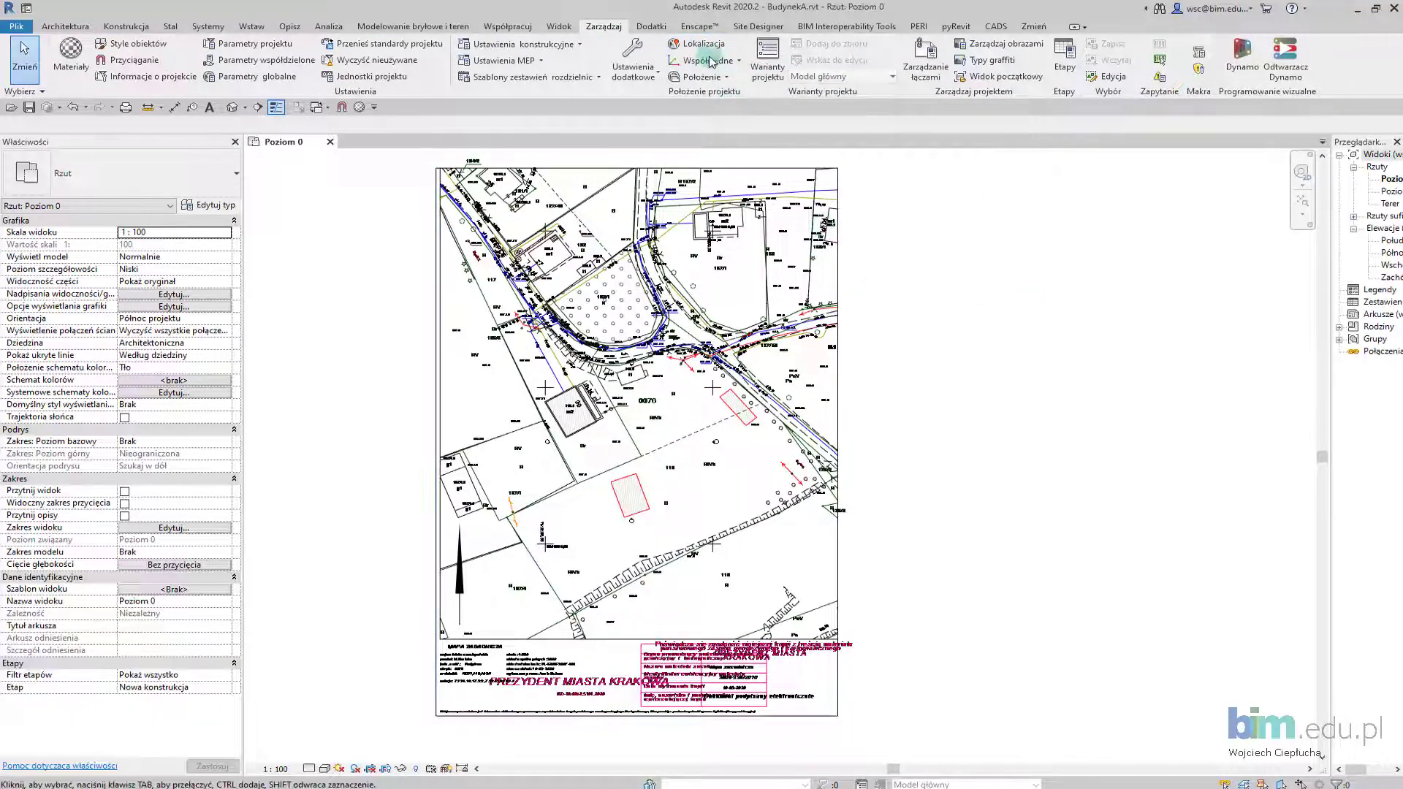
{"action": "left_click", "coordinate": [709, 62]}
{"action": "left_click", "coordinate": [746, 85]}
{"action": "left_click", "coordinate": [930, 376]}
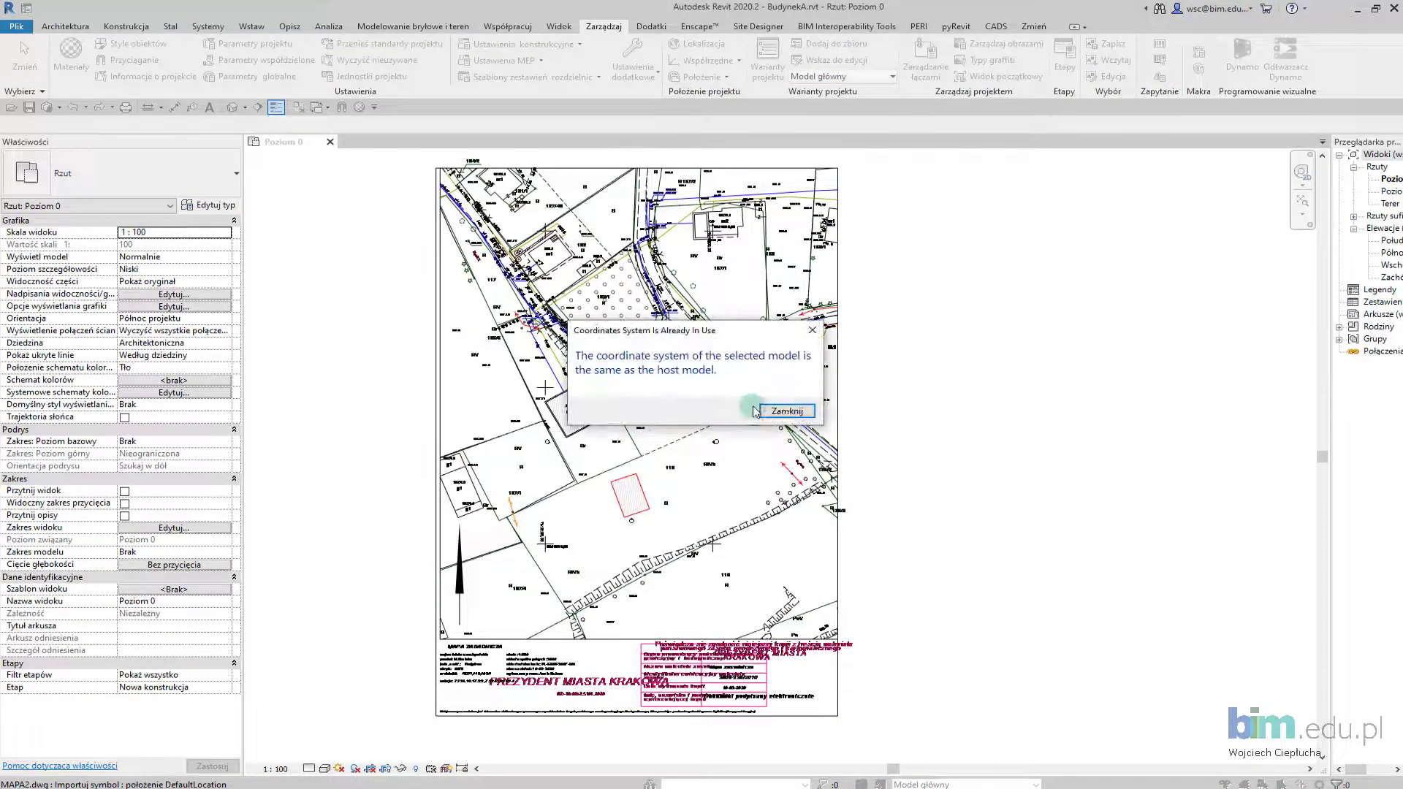
{"action": "left_click", "coordinate": [755, 412]}
{"action": "scroll", "coordinate": [707, 428], "scroll_direction": "up", "scroll_amount": 1}
{"action": "scroll", "coordinate": [610, 515], "scroll_direction": "up", "scroll_amount": 2}
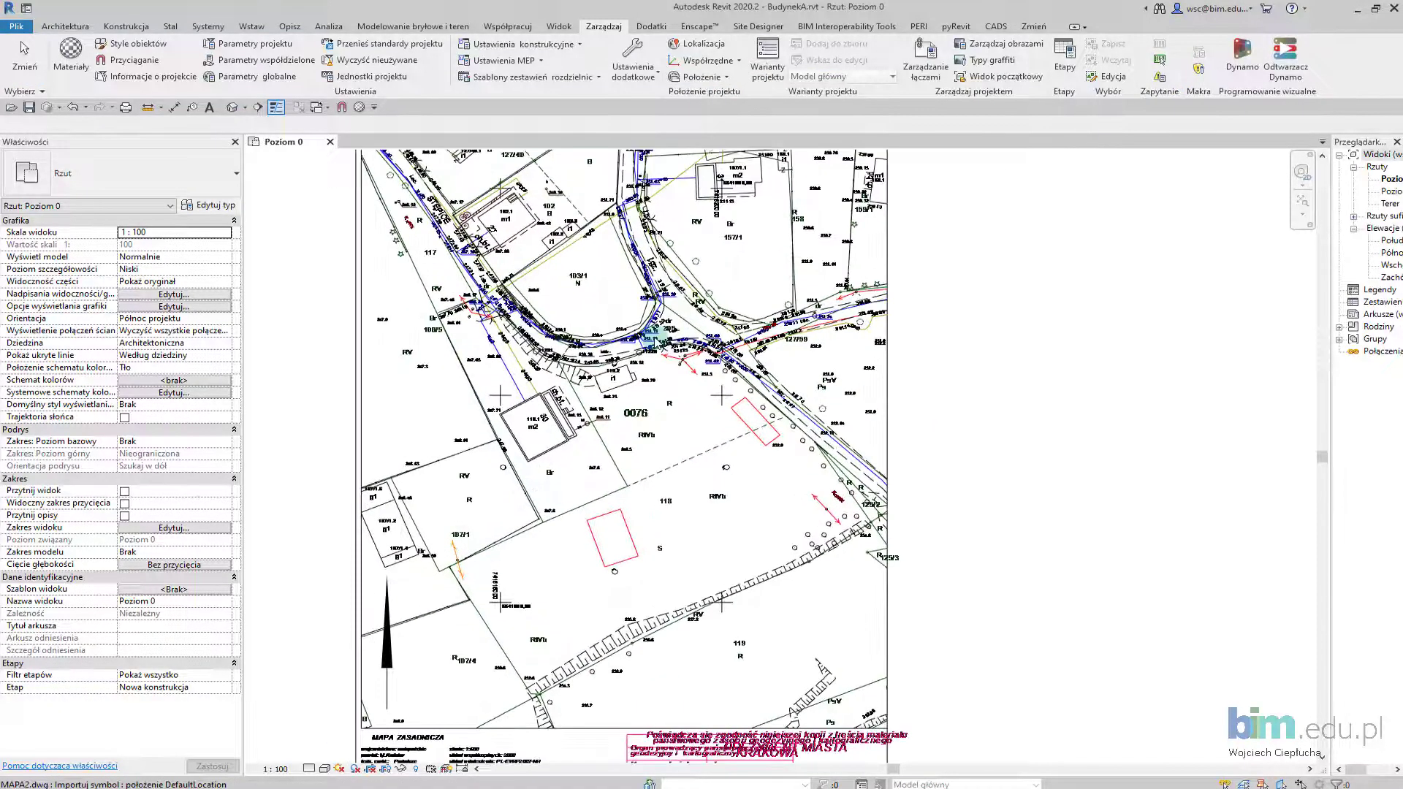
{"action": "scroll", "coordinate": [600, 542], "scroll_direction": "up", "scroll_amount": 1}
{"action": "scroll", "coordinate": [599, 542], "scroll_direction": "up", "scroll_amount": 1}
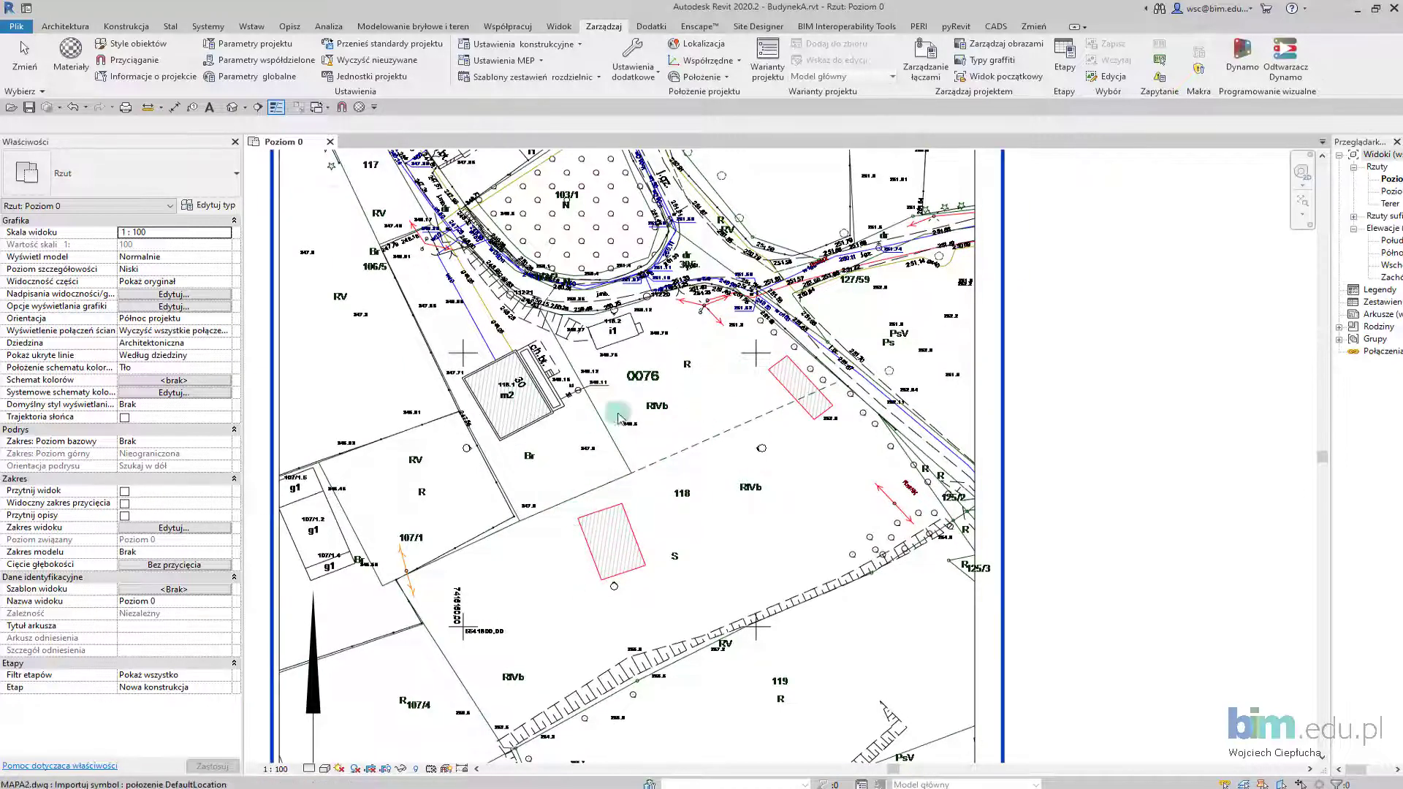
Step: Link BudynekB.rvt with Auto - By Shared Coordinates positioning, accepting the MAPA2.dwg warnings
{"action": "left_click", "coordinate": [259, 27]}
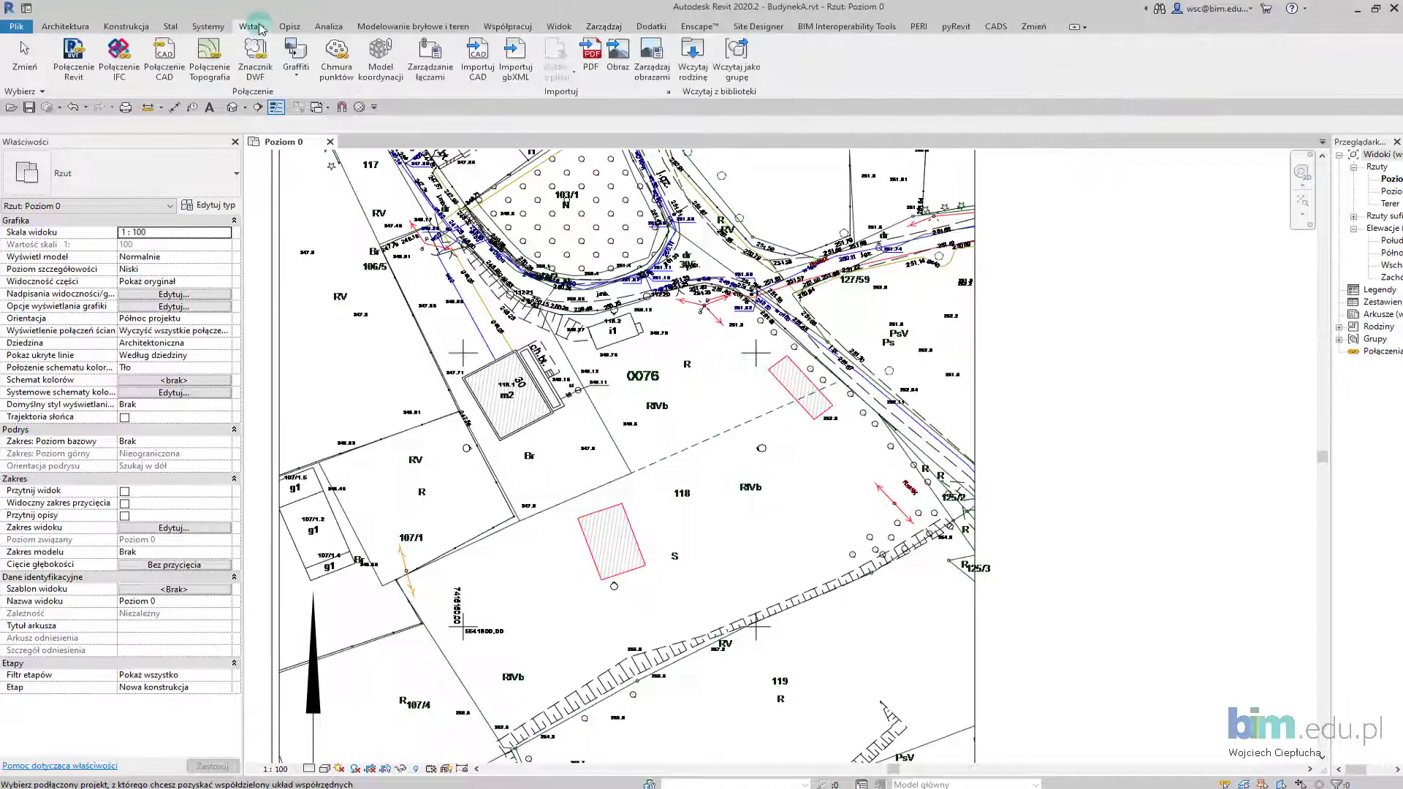
{"action": "left_click", "coordinate": [74, 60]}
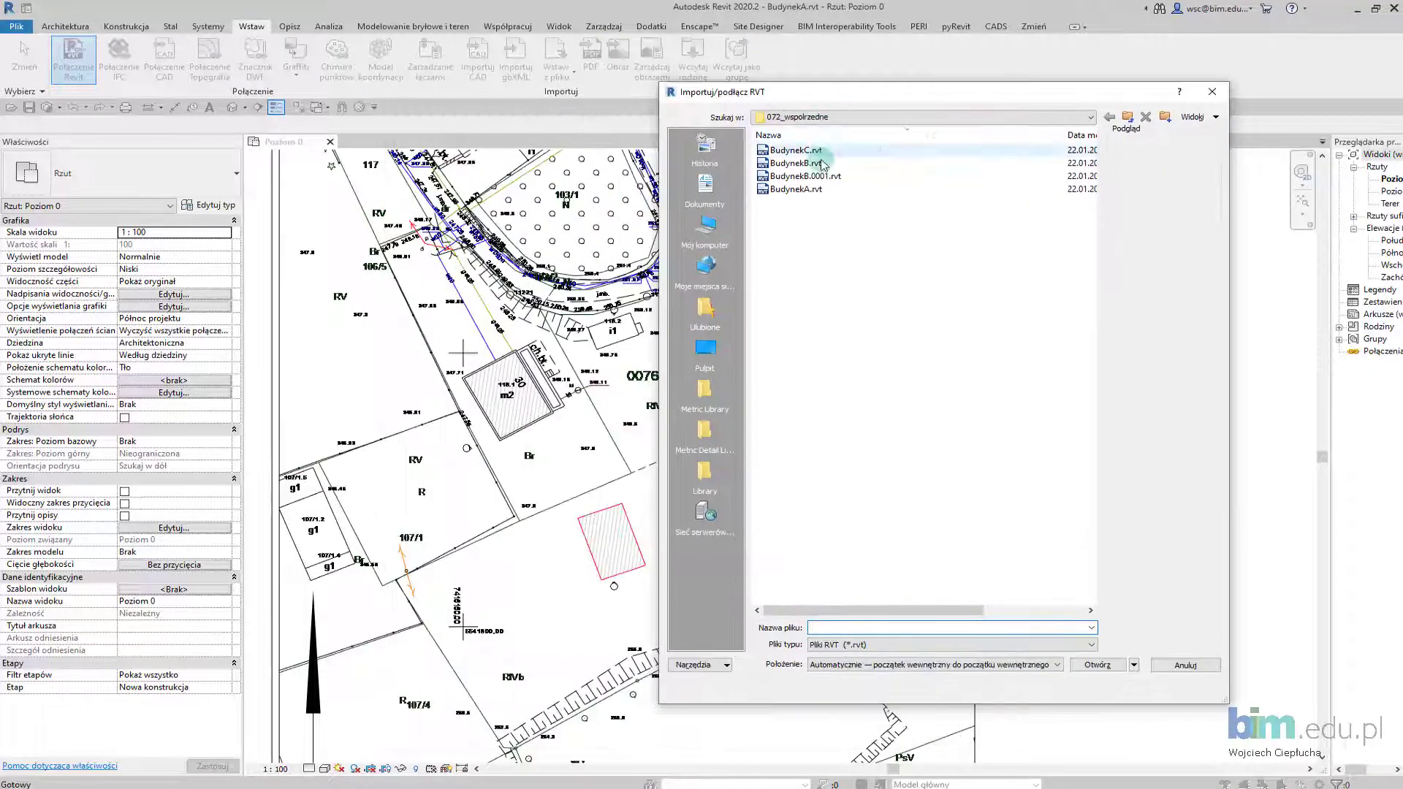
{"action": "left_click", "coordinate": [826, 151]}
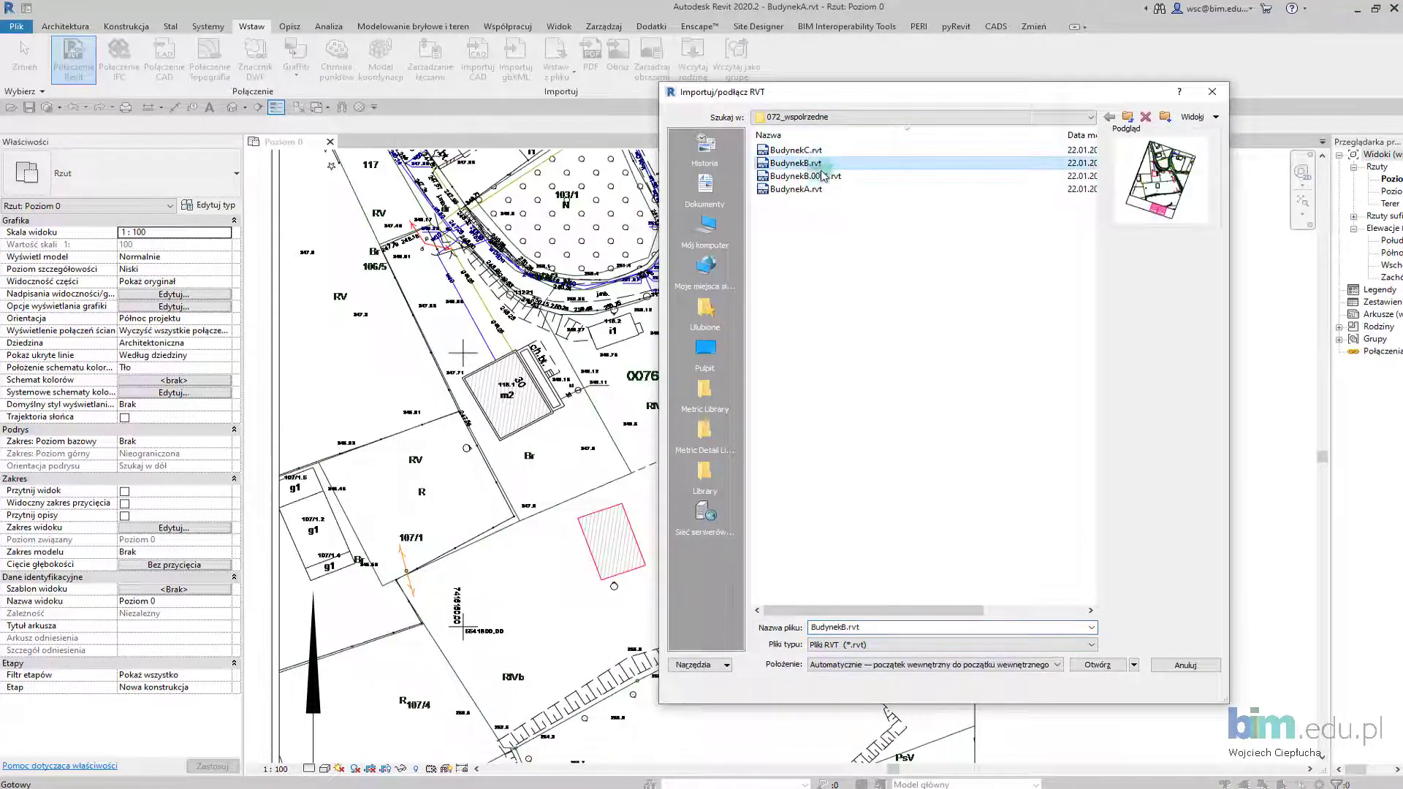
{"action": "left_click", "coordinate": [828, 162]}
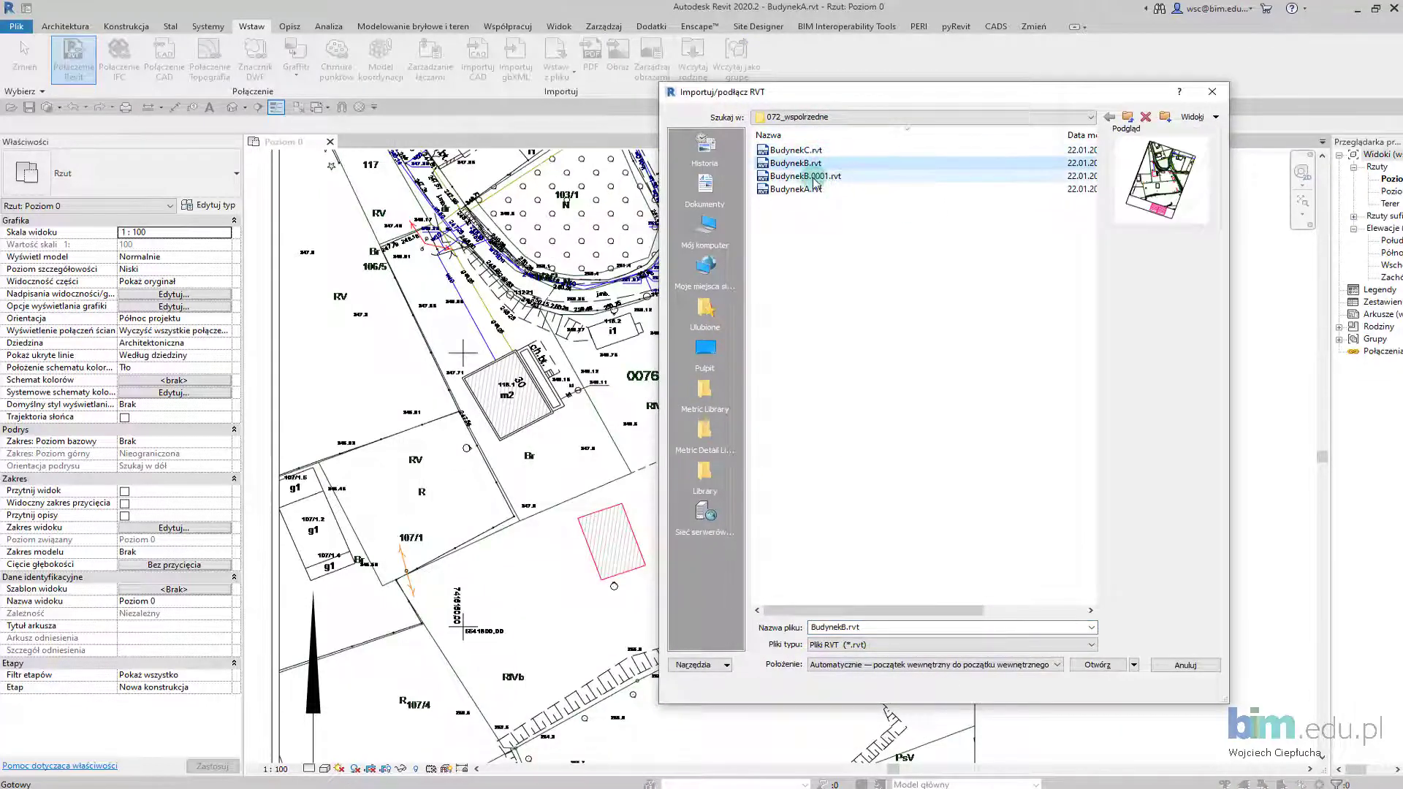
{"action": "left_click", "coordinate": [906, 664]}
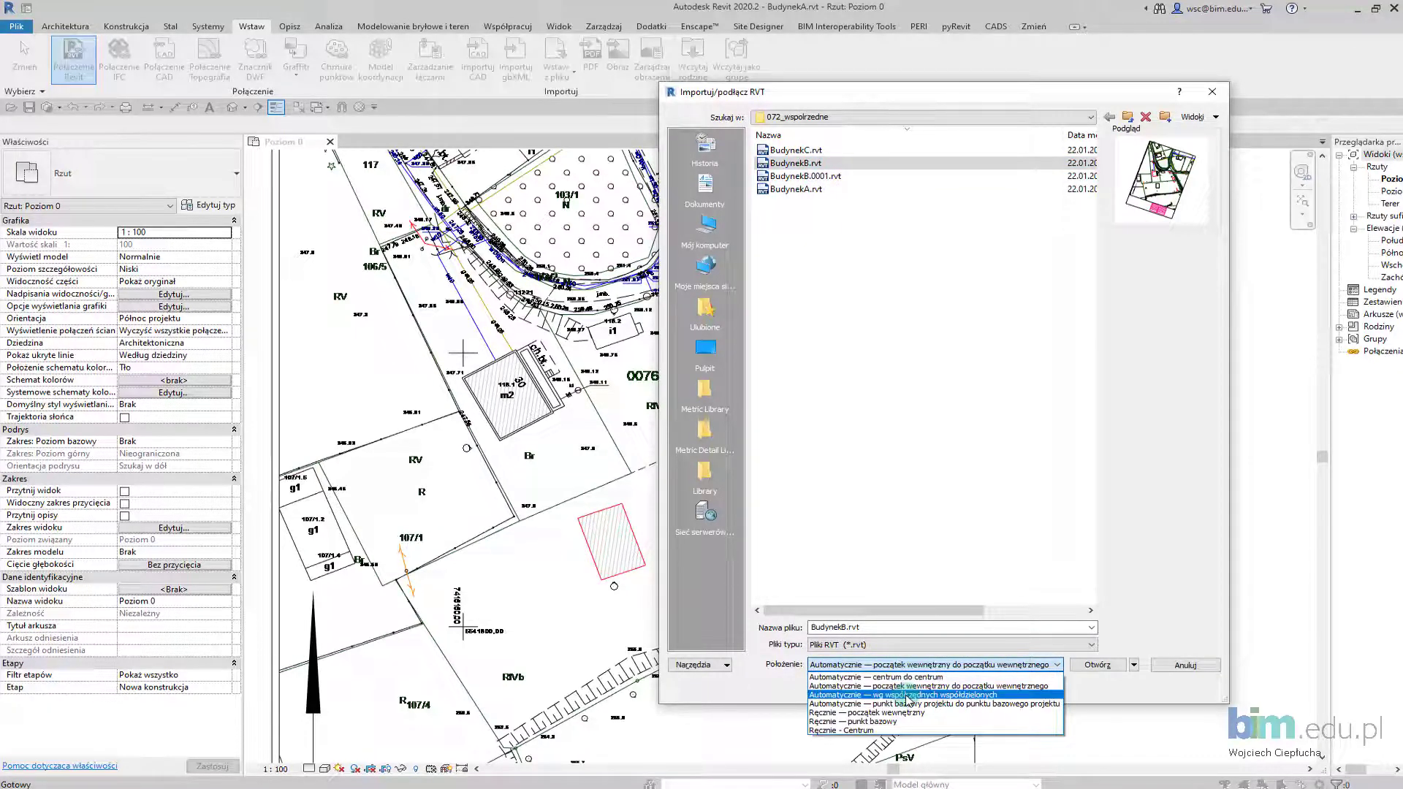
{"action": "left_click", "coordinate": [907, 695]}
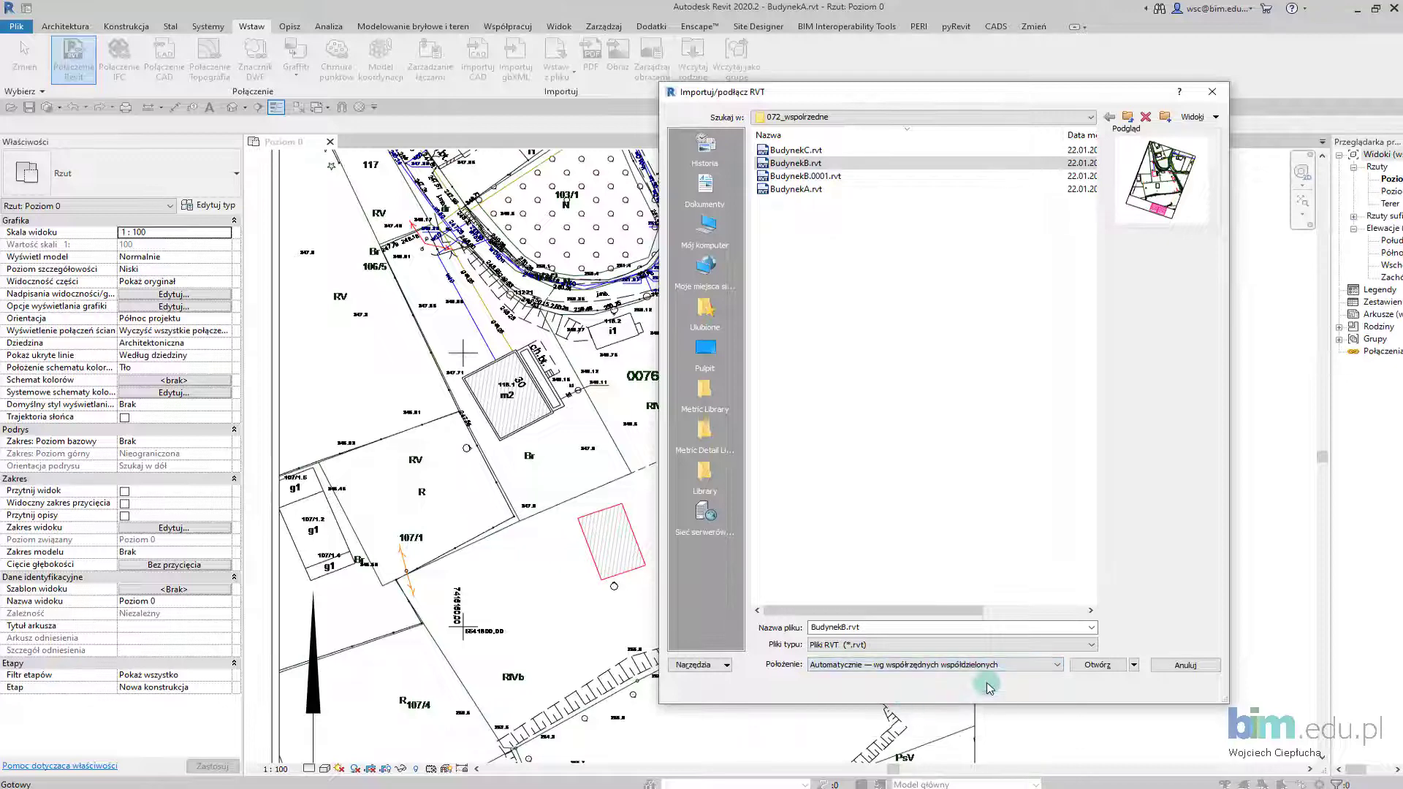
{"action": "left_click", "coordinate": [1097, 666]}
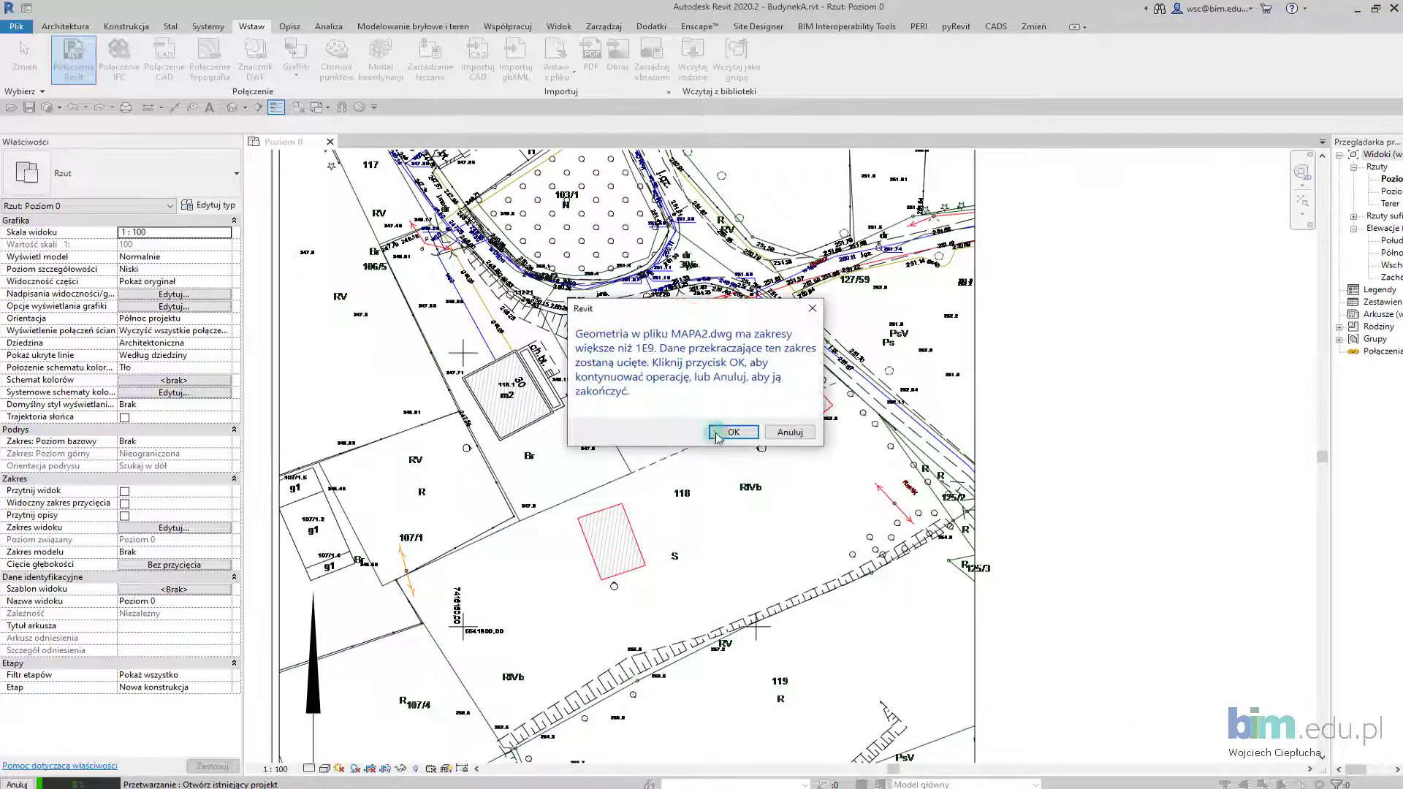
{"action": "left_click", "coordinate": [733, 432]}
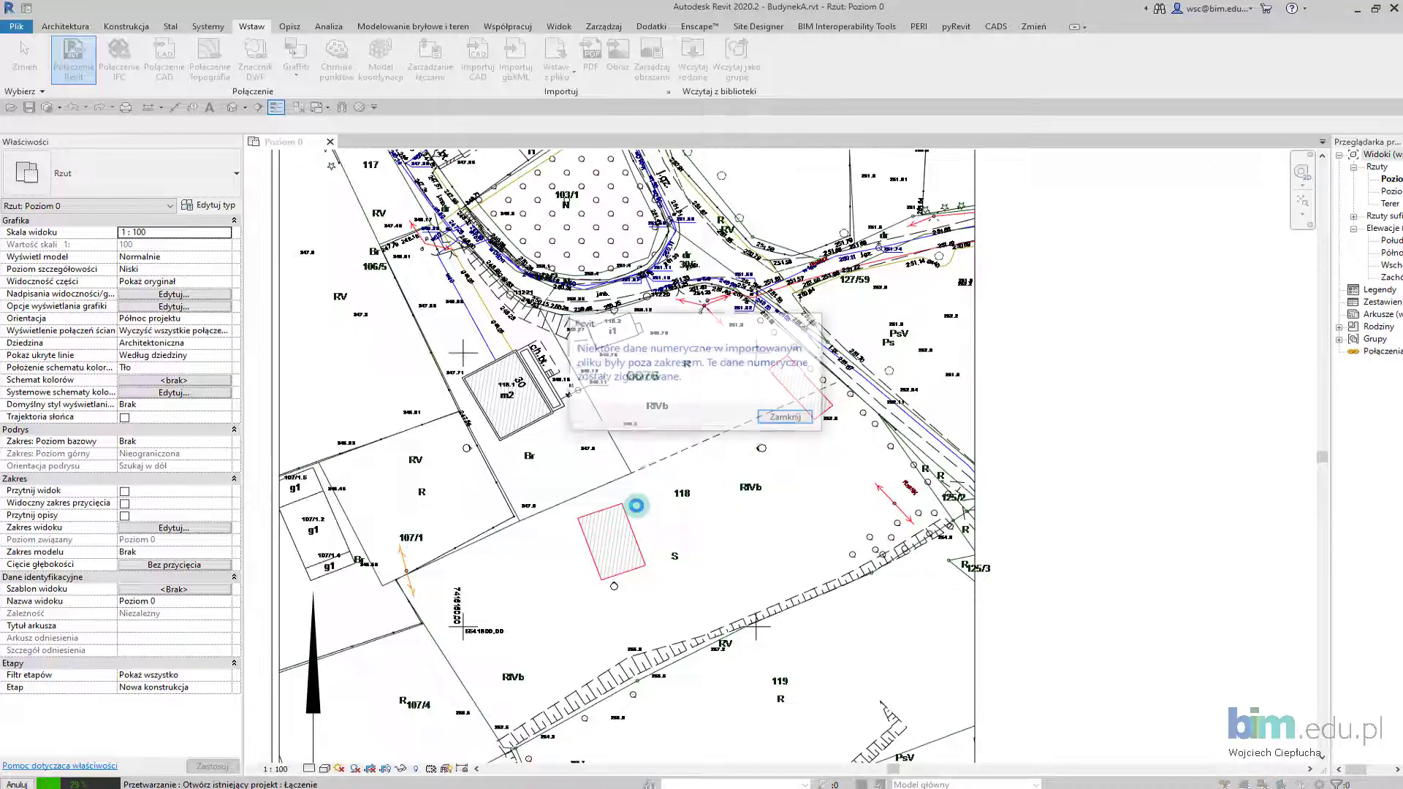
{"action": "key", "text": "Return"}
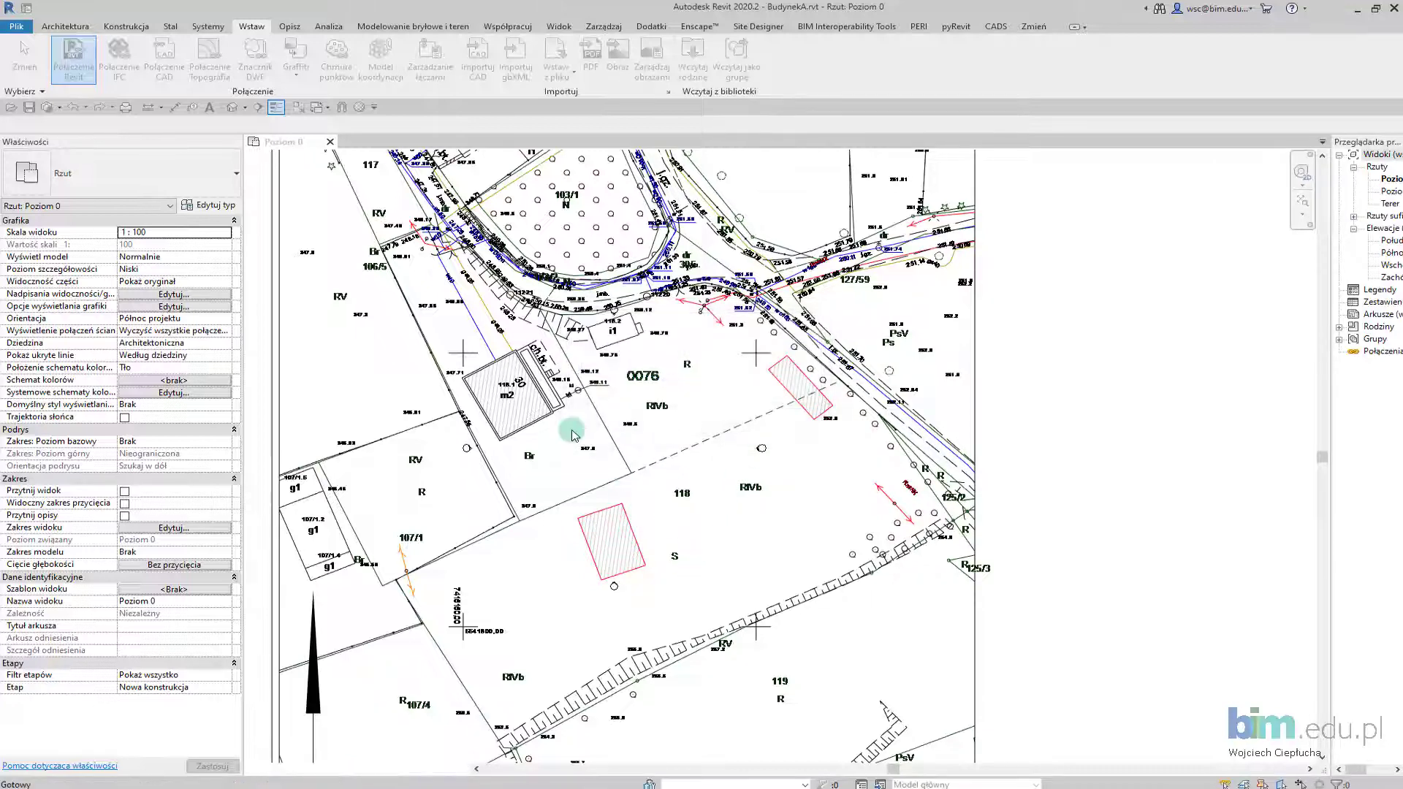
{"action": "scroll", "coordinate": [589, 541], "scroll_direction": "up", "scroll_amount": 3}
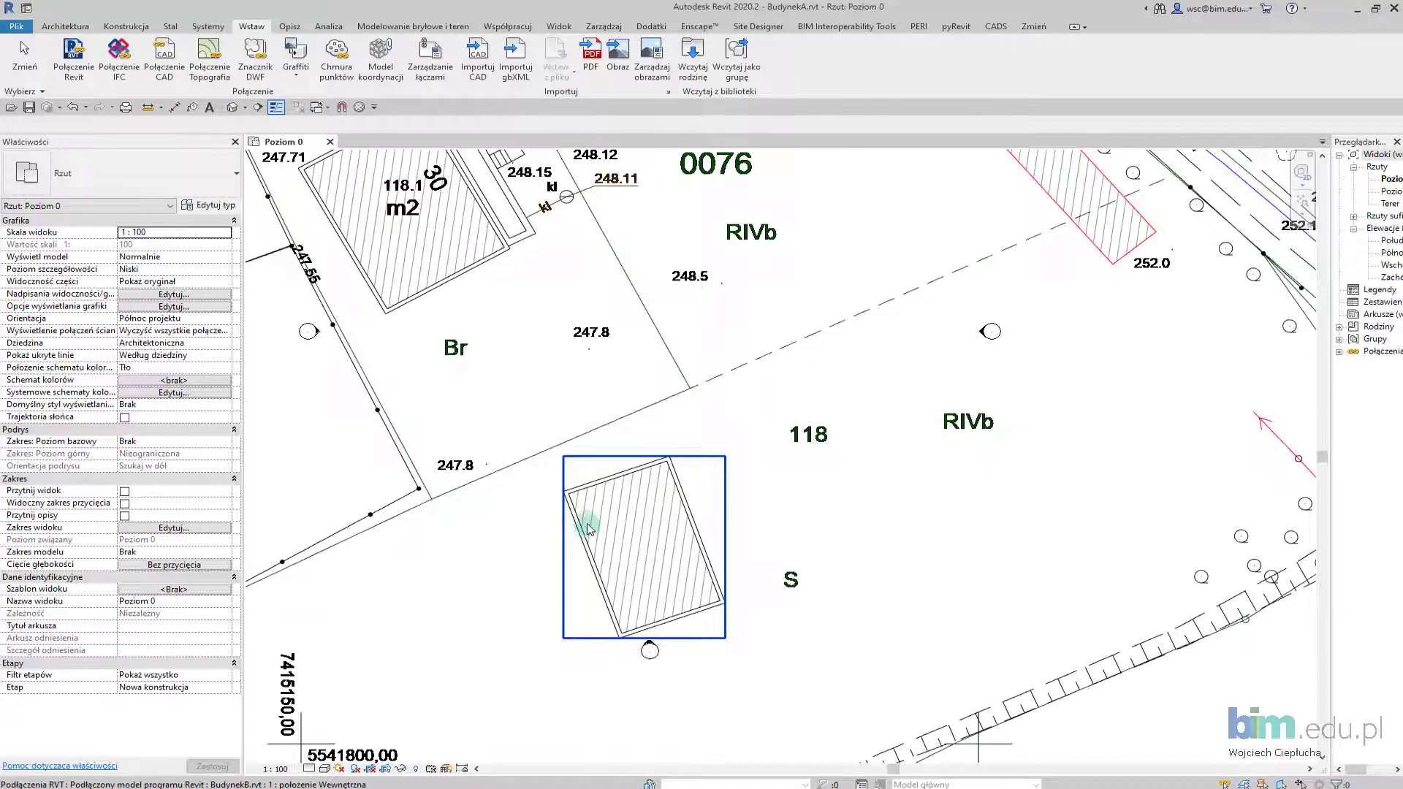
{"action": "scroll", "coordinate": [590, 548], "scroll_direction": "down", "scroll_amount": 2}
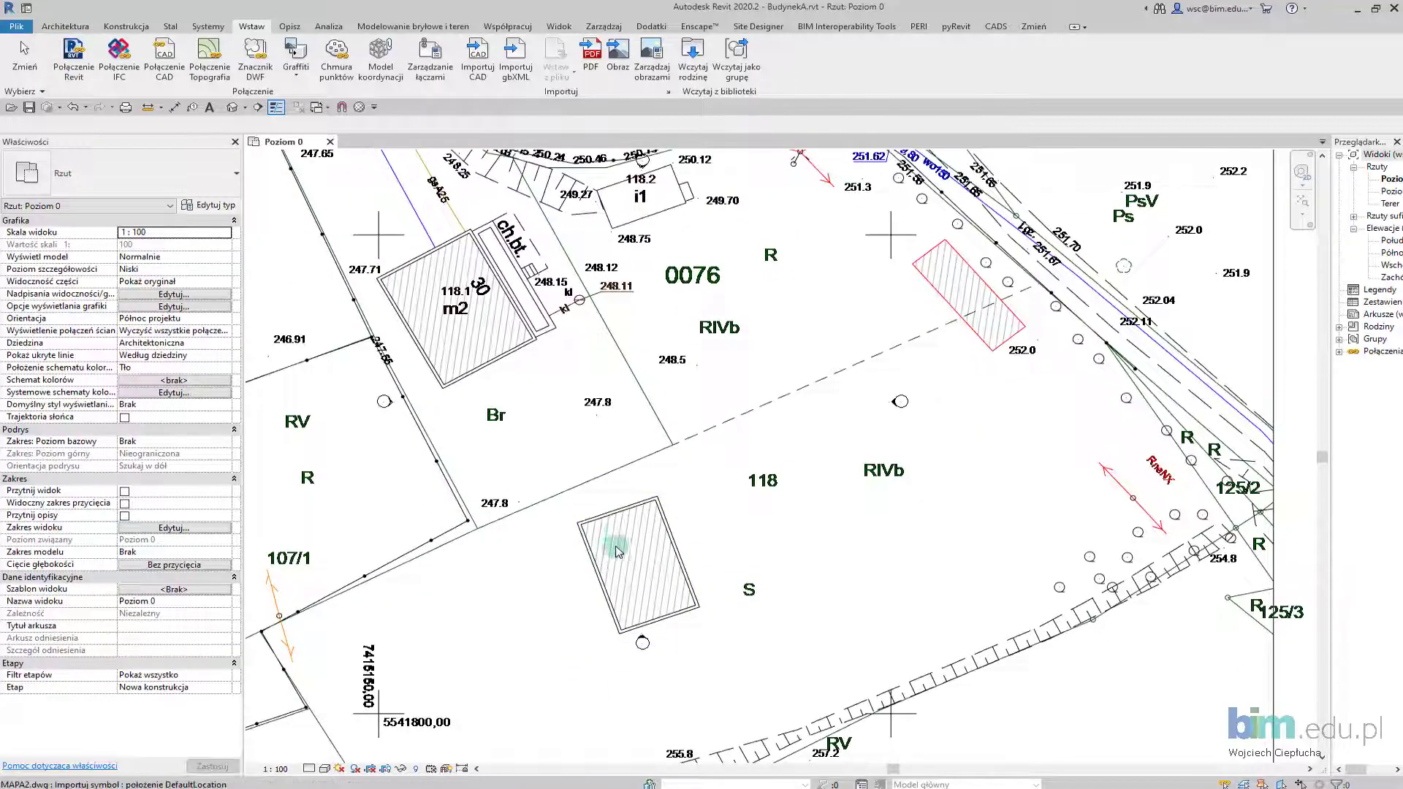
{"action": "scroll", "coordinate": [616, 551], "scroll_direction": "down", "scroll_amount": 2}
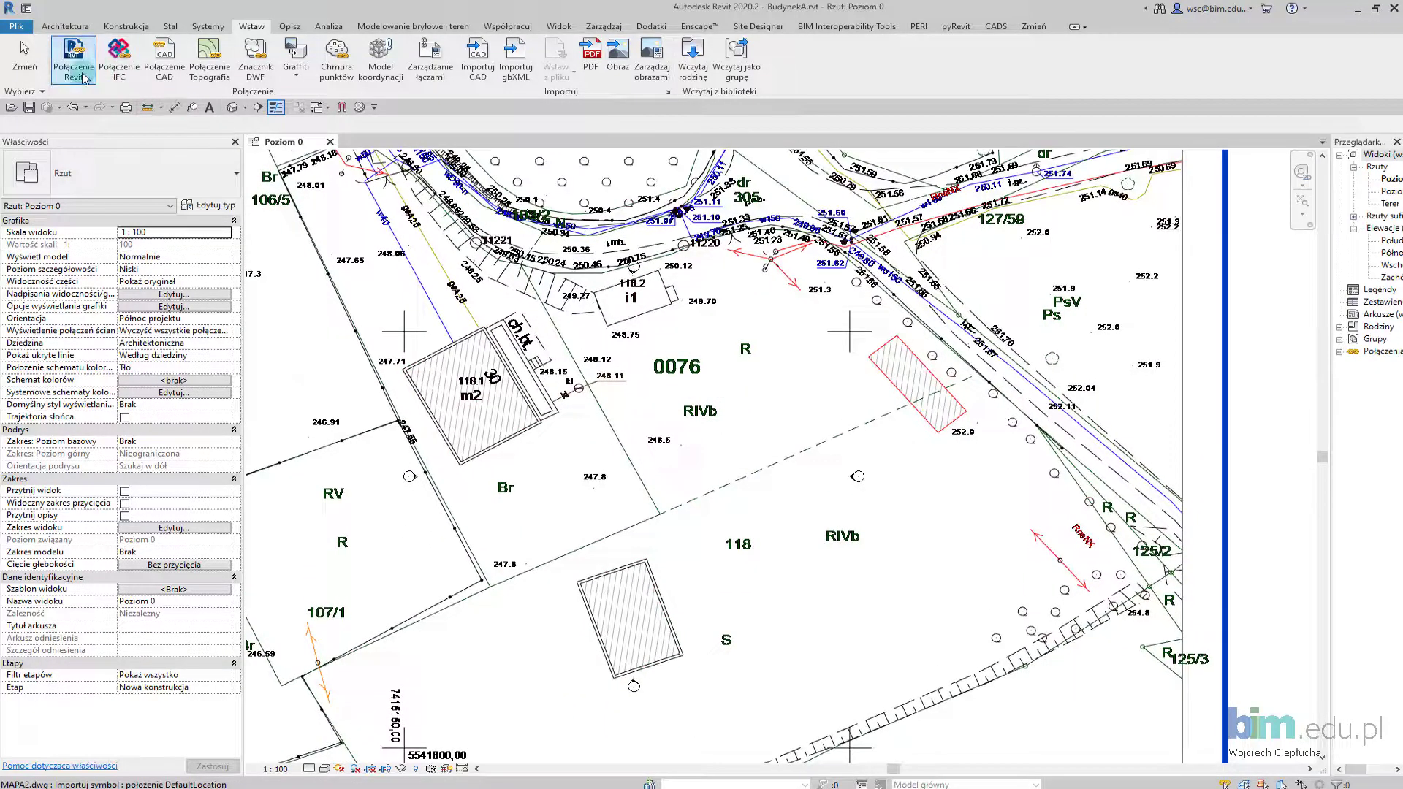
Step: Link BudynekC.rvt with Auto - By Shared Coordinates positioning and accept the import warnings
{"action": "left_click", "coordinate": [74, 62]}
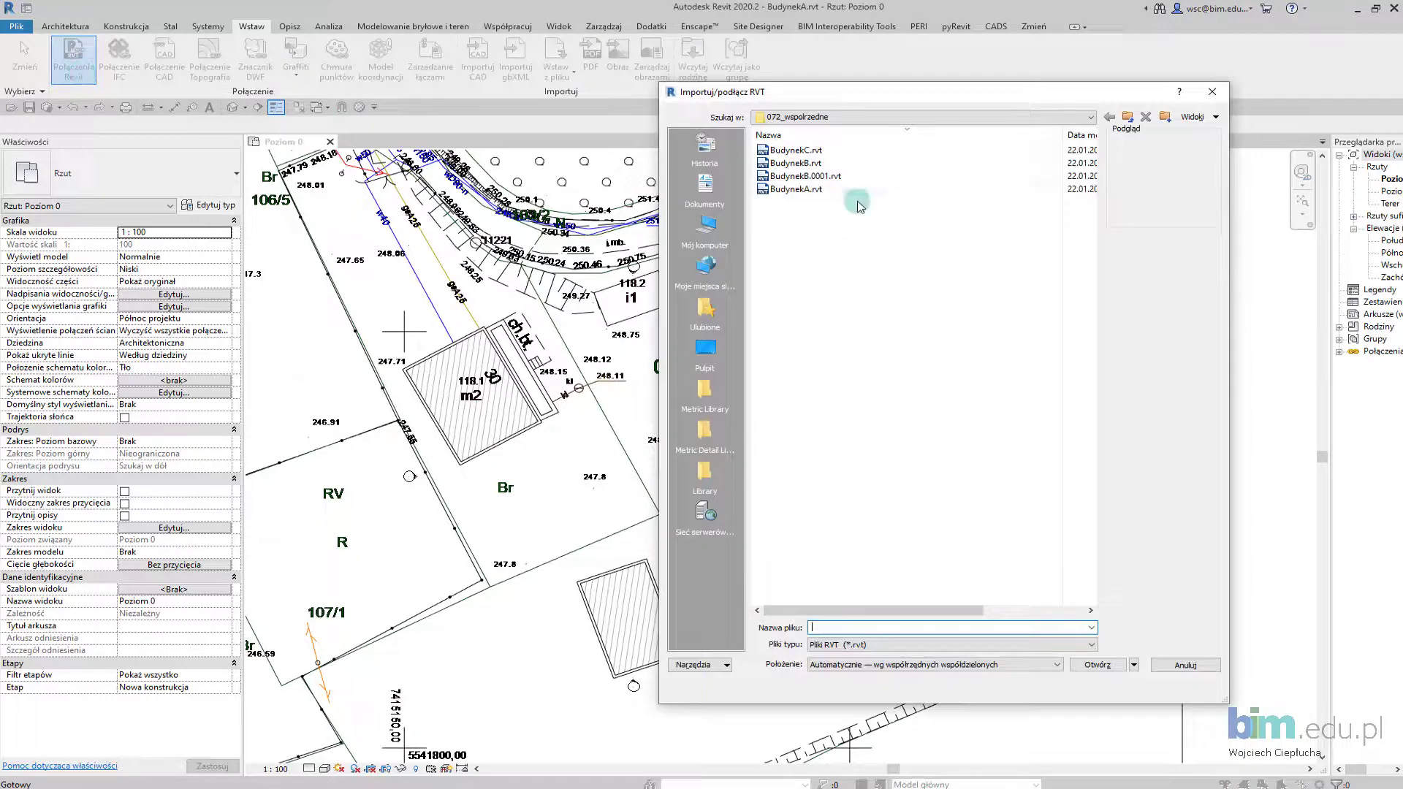
{"action": "left_click", "coordinate": [797, 150]}
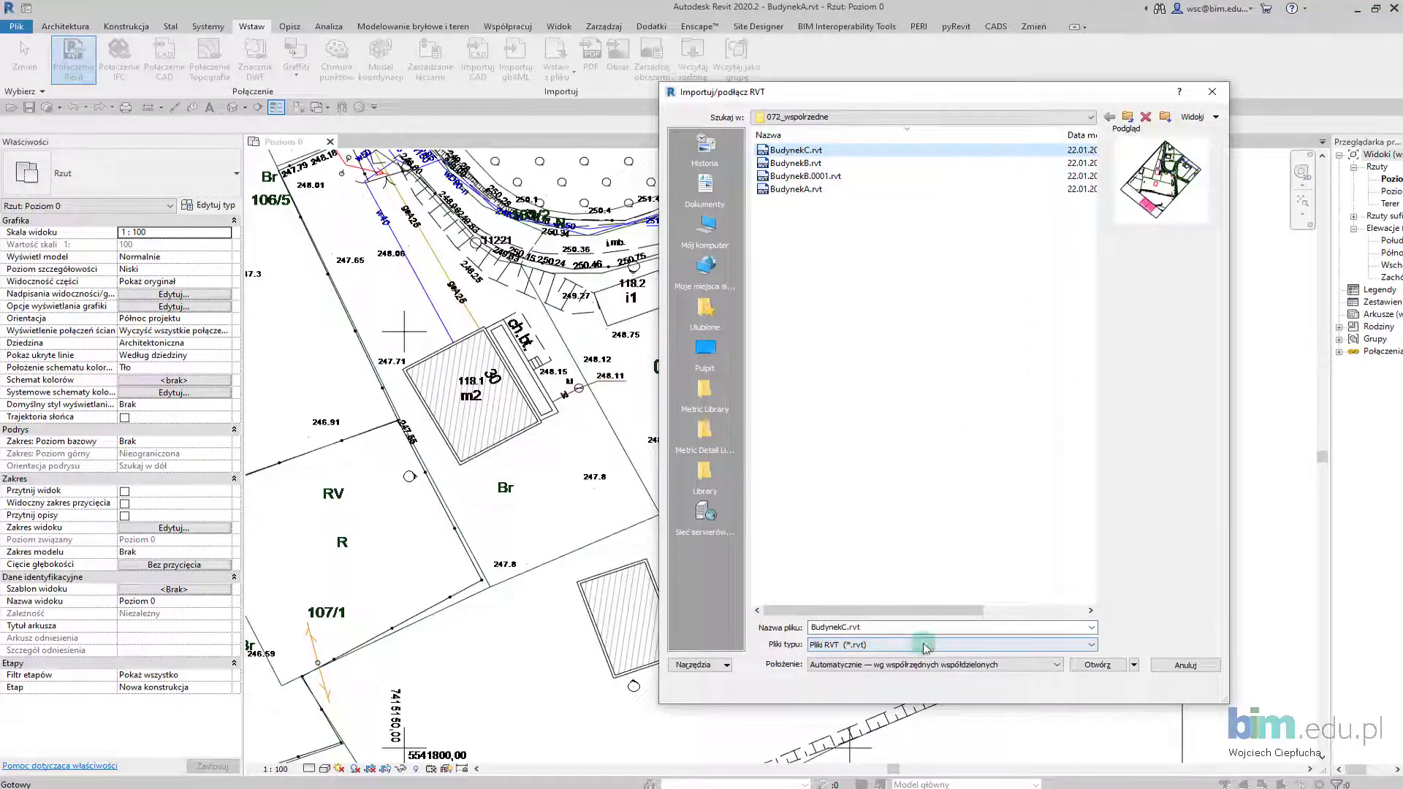
{"action": "left_click", "coordinate": [917, 670]}
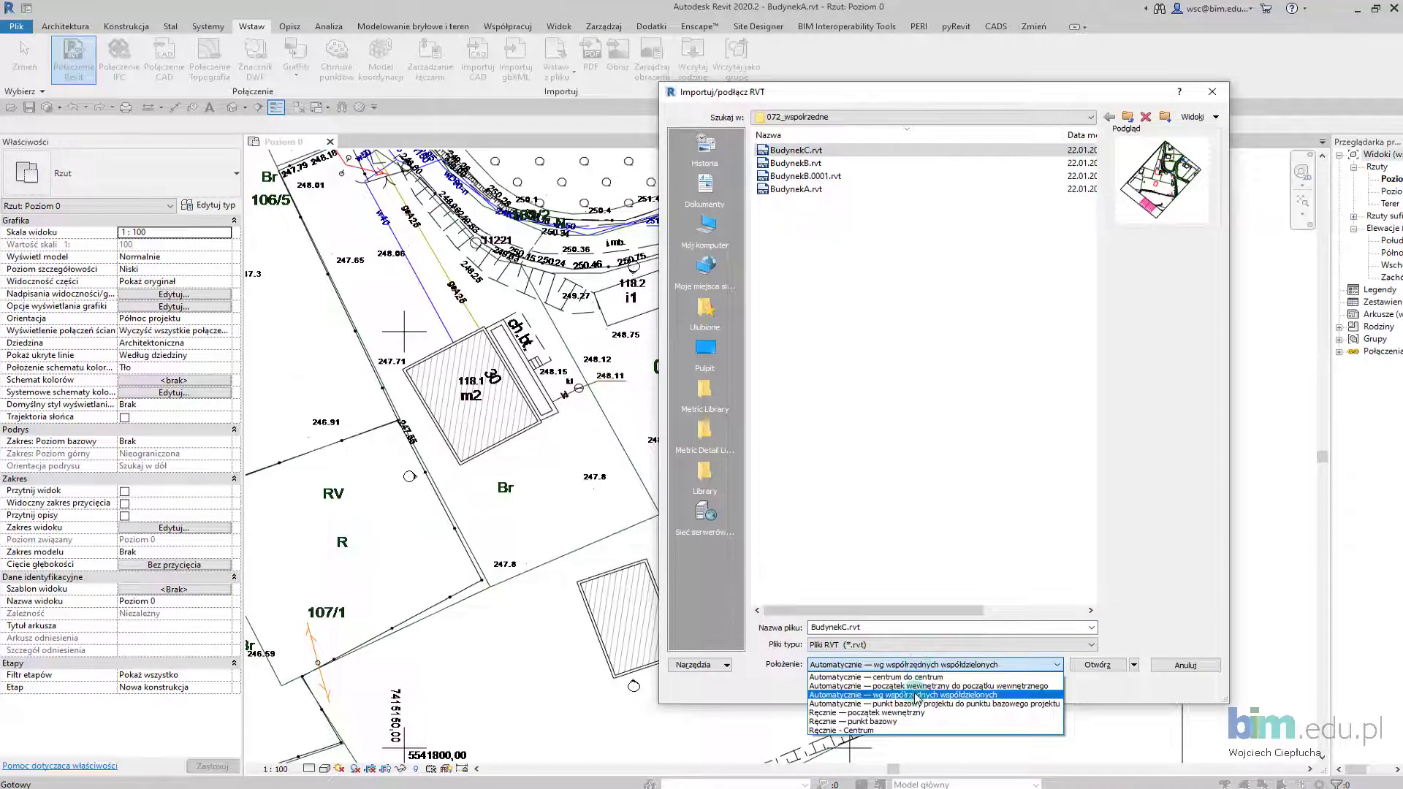
{"action": "left_click", "coordinate": [916, 695]}
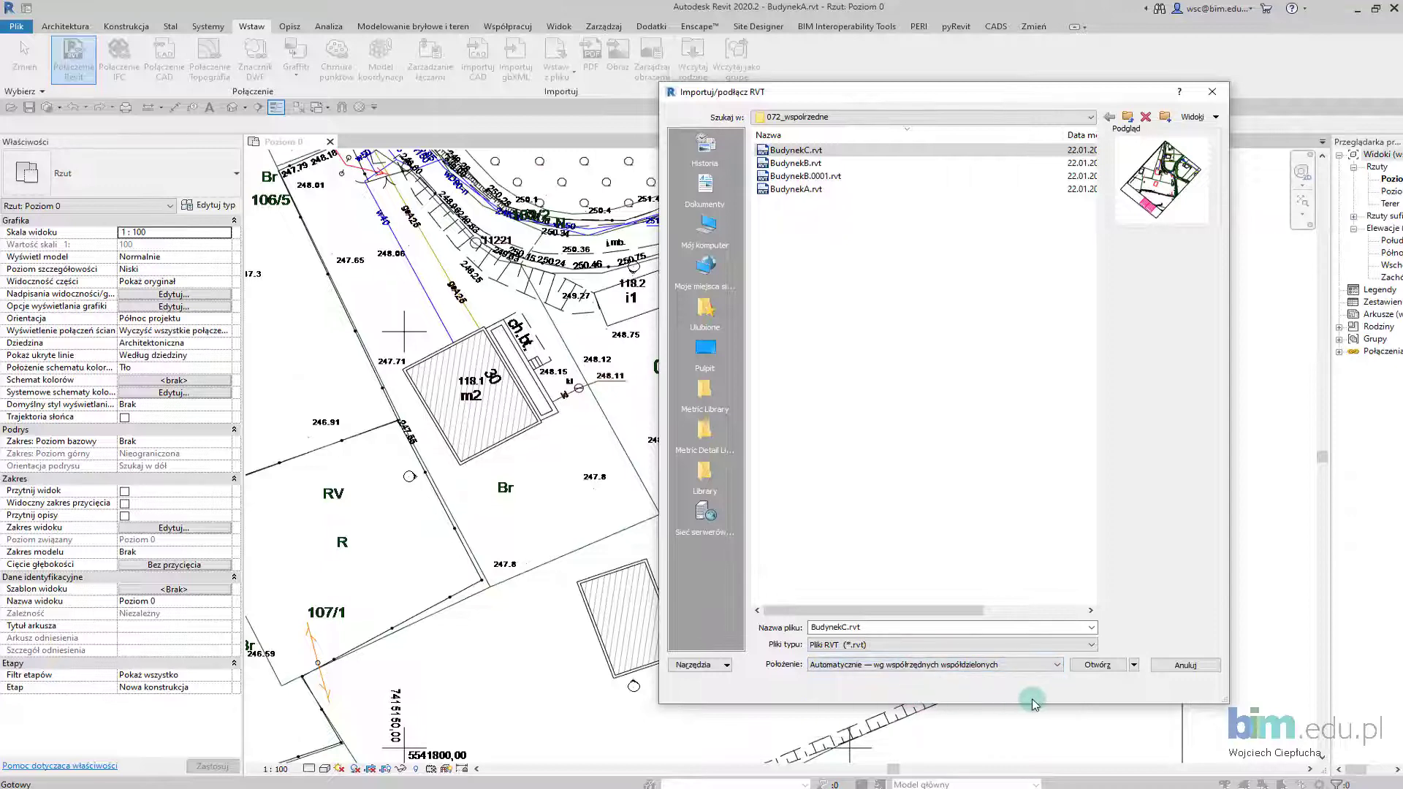
{"action": "left_click", "coordinate": [1097, 665]}
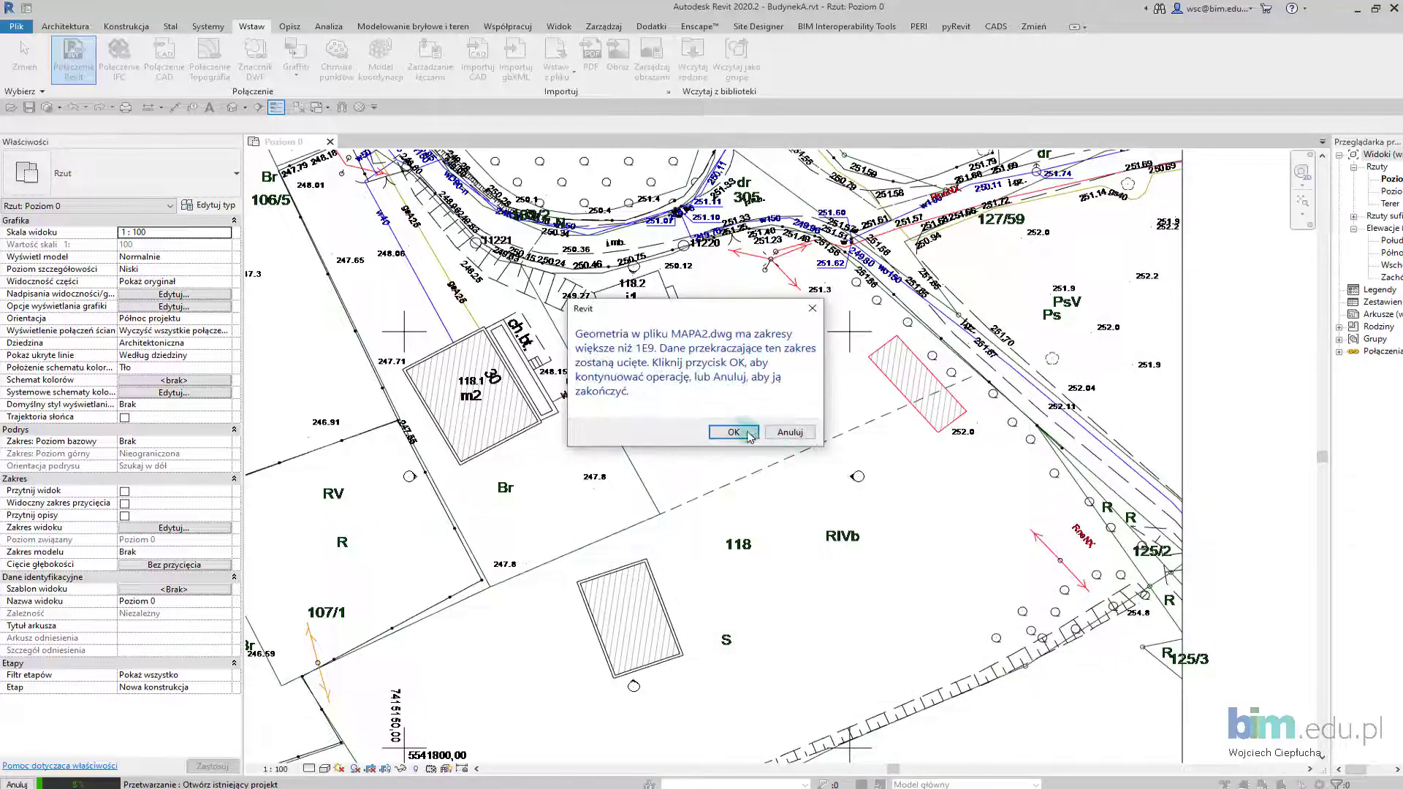
{"action": "left_click", "coordinate": [748, 433]}
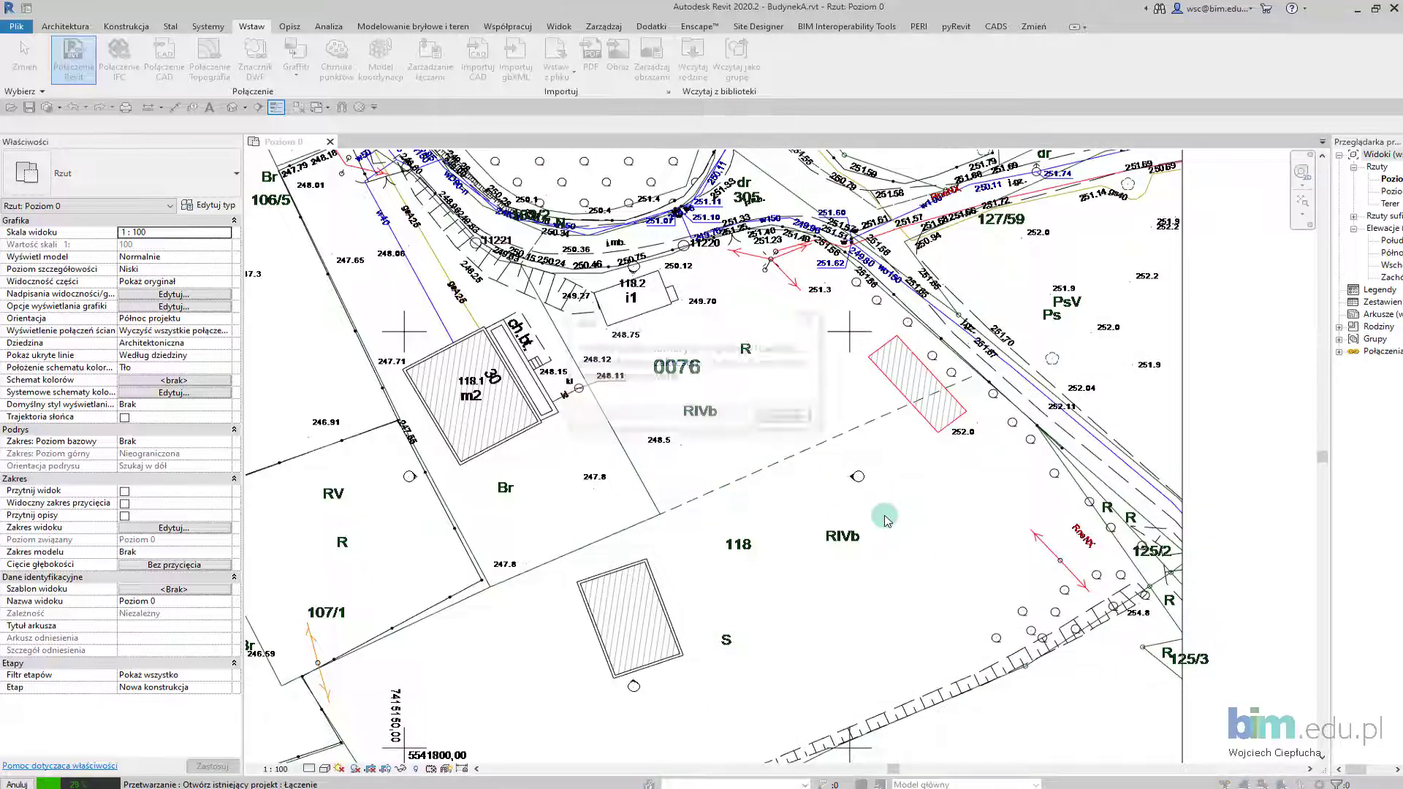
{"action": "left_click", "coordinate": [789, 416]}
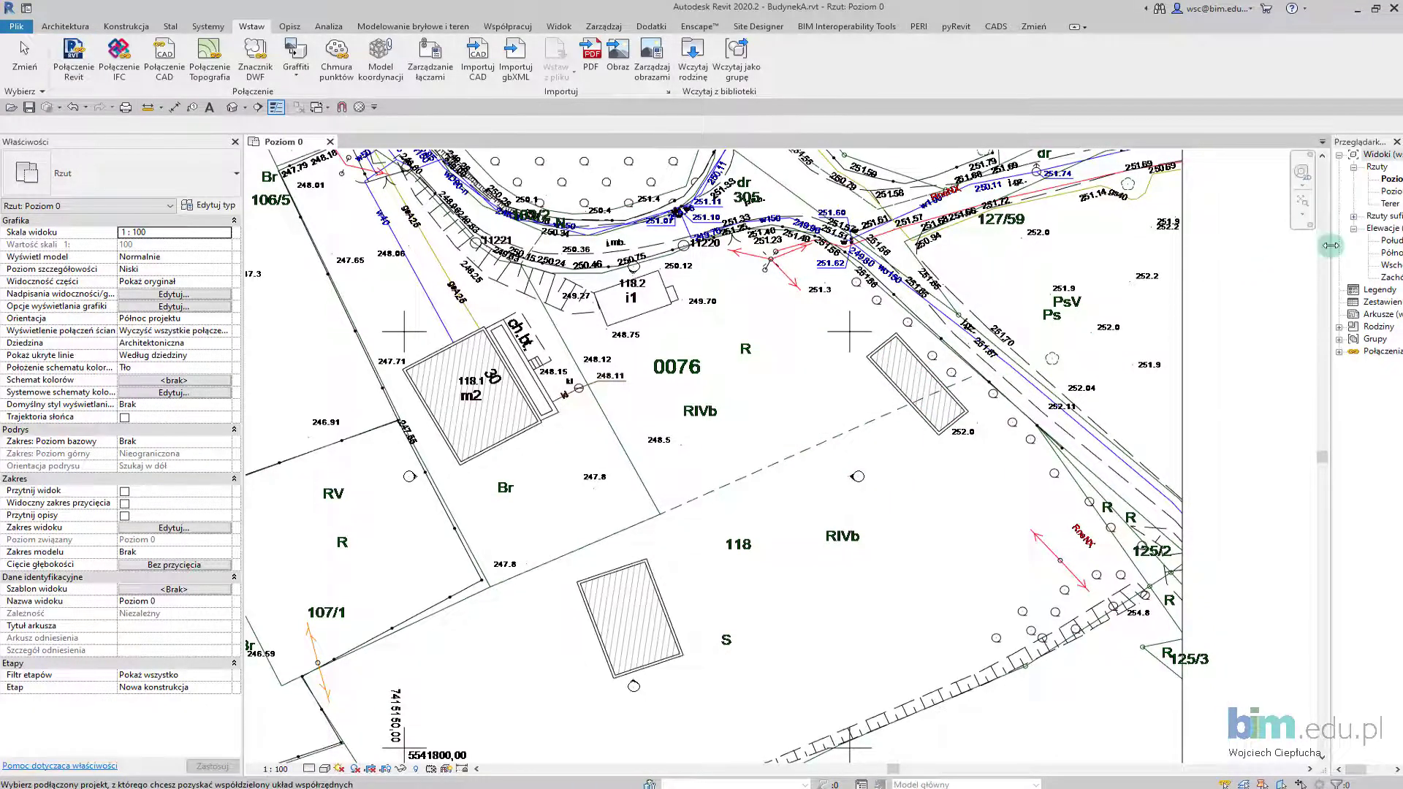
{"action": "left_click_drag", "start_coordinate": [1331, 246], "coordinate": [1225, 246]}
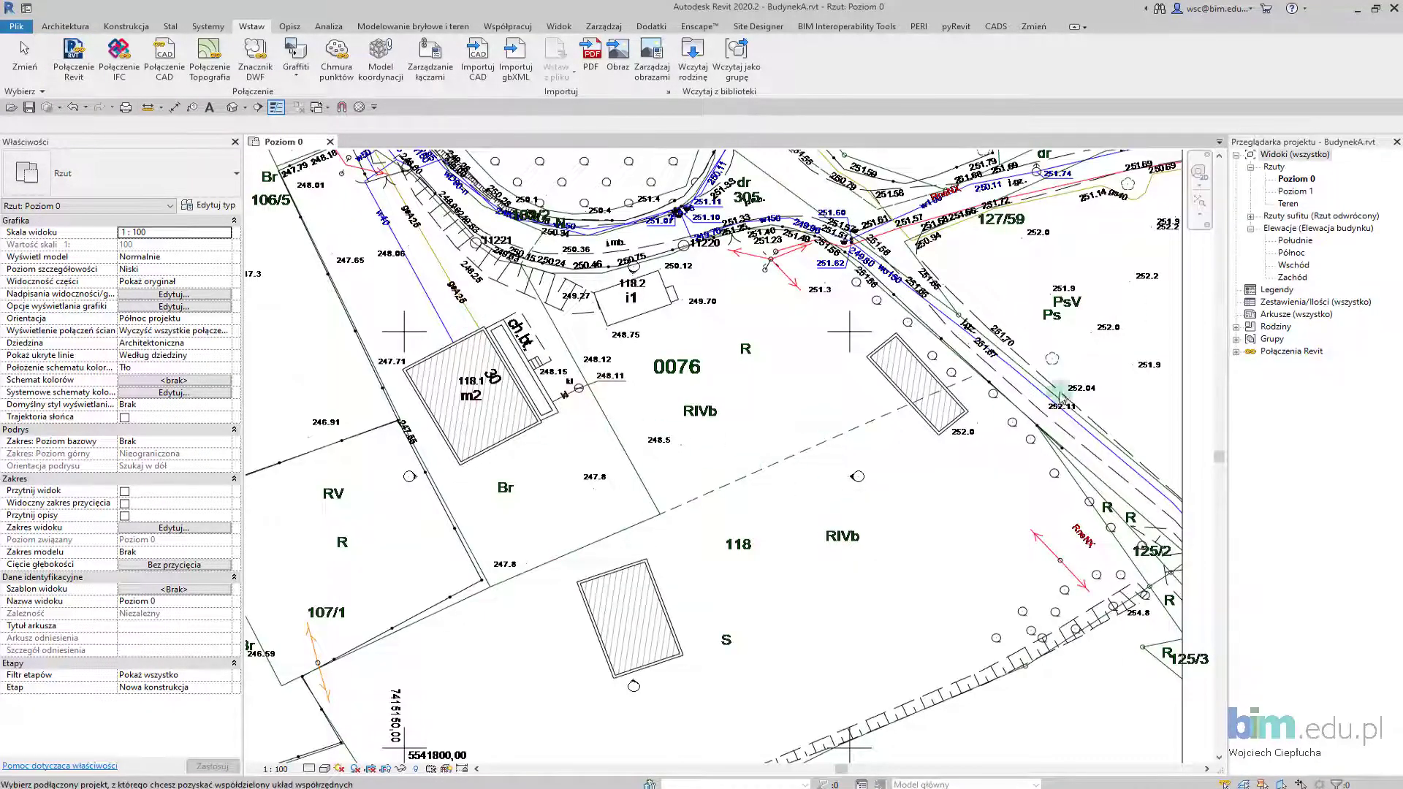
Step: Open the default 3D view and orbit to see the buildings
{"action": "left_click", "coordinate": [1248, 218]}
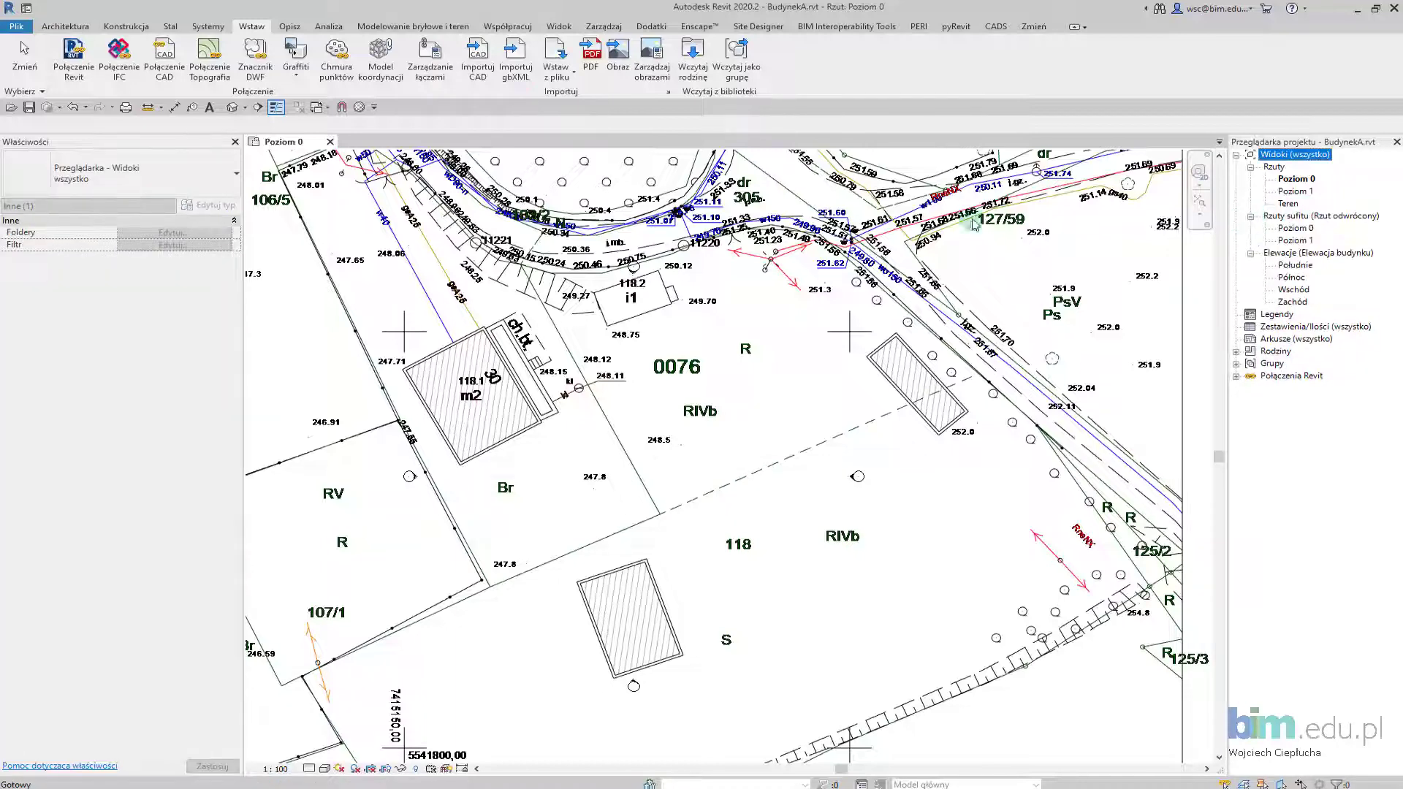
{"action": "left_click", "coordinate": [232, 108]}
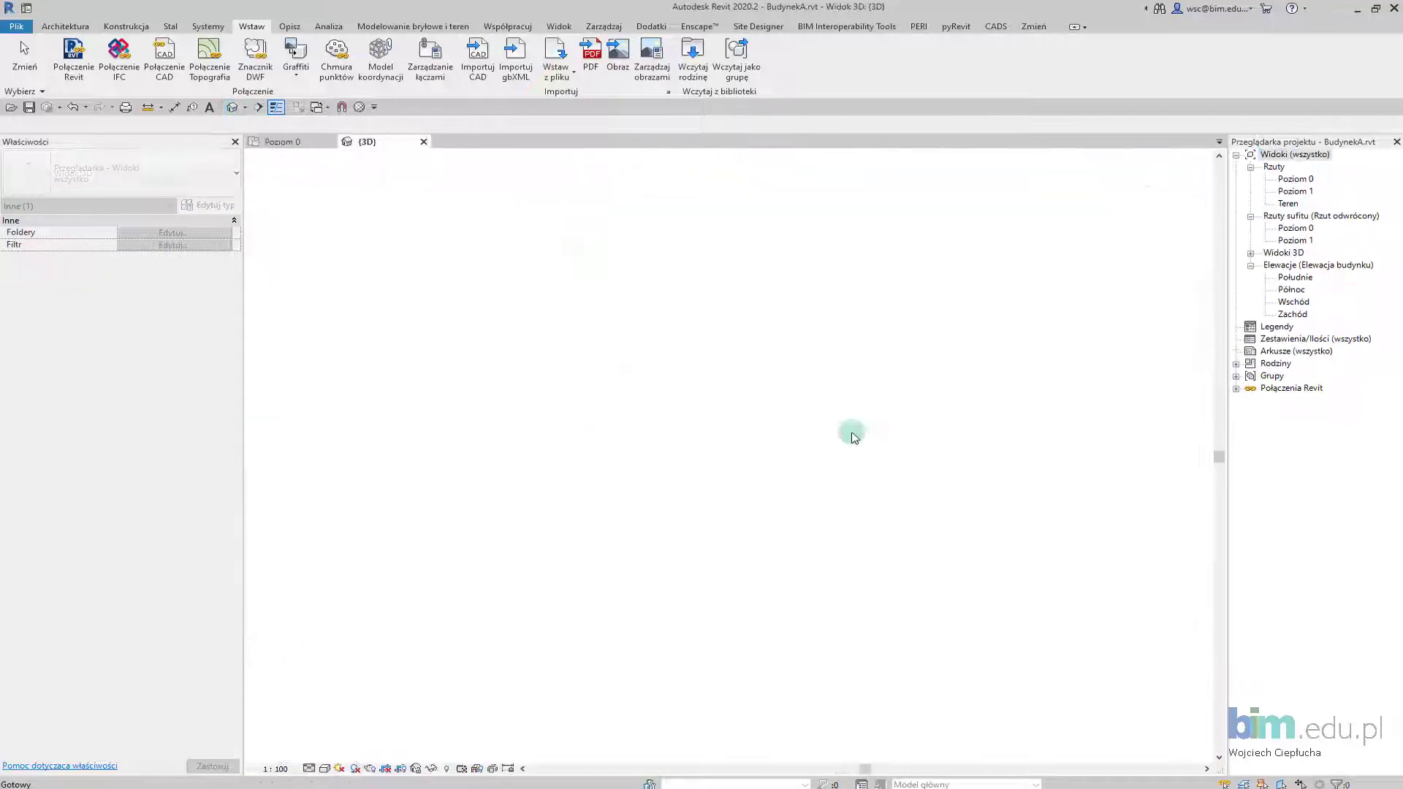
{"action": "mouse_move", "coordinate": [797, 496]}
{"action": "middle_mouse_down", "text": "shift"}
{"action": "mouse_move", "coordinate": [967, 592]}
{"action": "mouse_move", "coordinate": [1152, 441]}
{"action": "mouse_move", "coordinate": [393, 398]}
{"action": "middle_mouse_up", "text": "shift"}
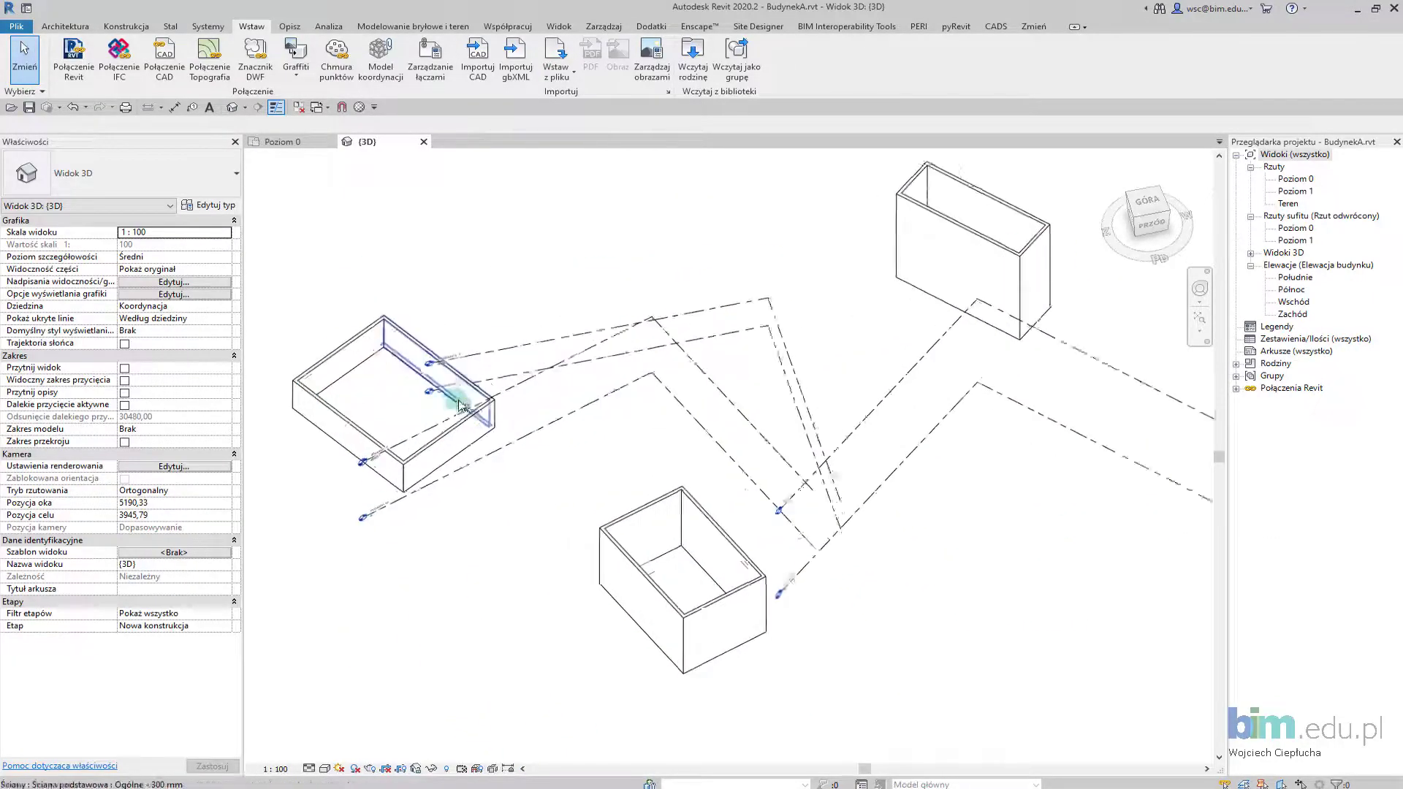
{"action": "scroll", "coordinate": [395, 358], "scroll_direction": "up", "scroll_amount": 3}
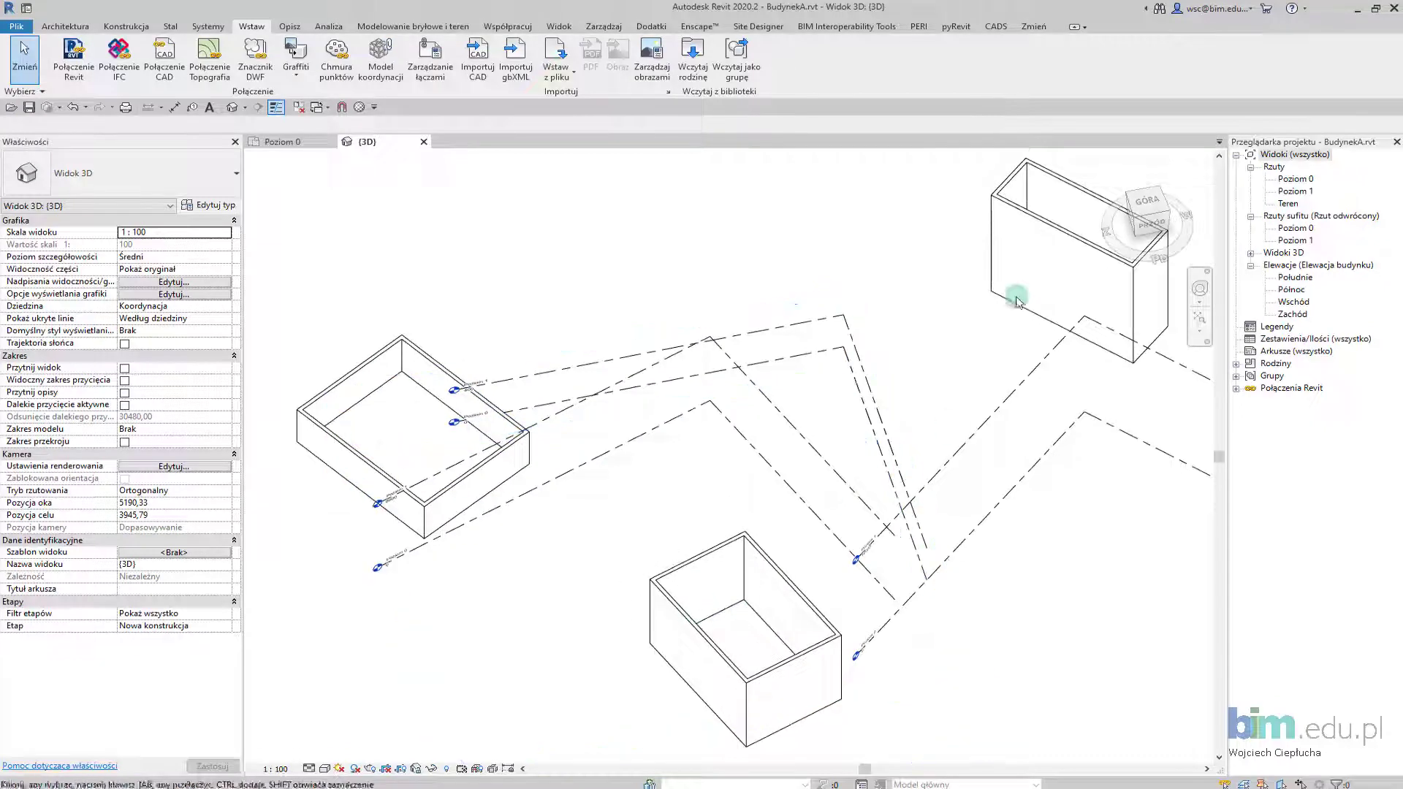
{"action": "mouse_move", "coordinate": [1042, 236]}
{"action": "middle_mouse_down", "text": "shift"}
{"action": "mouse_move", "coordinate": [1056, 401]}
{"action": "mouse_move", "coordinate": [1012, 194]}
{"action": "mouse_move", "coordinate": [1080, 402]}
{"action": "mouse_move", "coordinate": [1024, 407]}
{"action": "mouse_move", "coordinate": [924, 461]}
{"action": "middle_mouse_up", "text": "shift"}
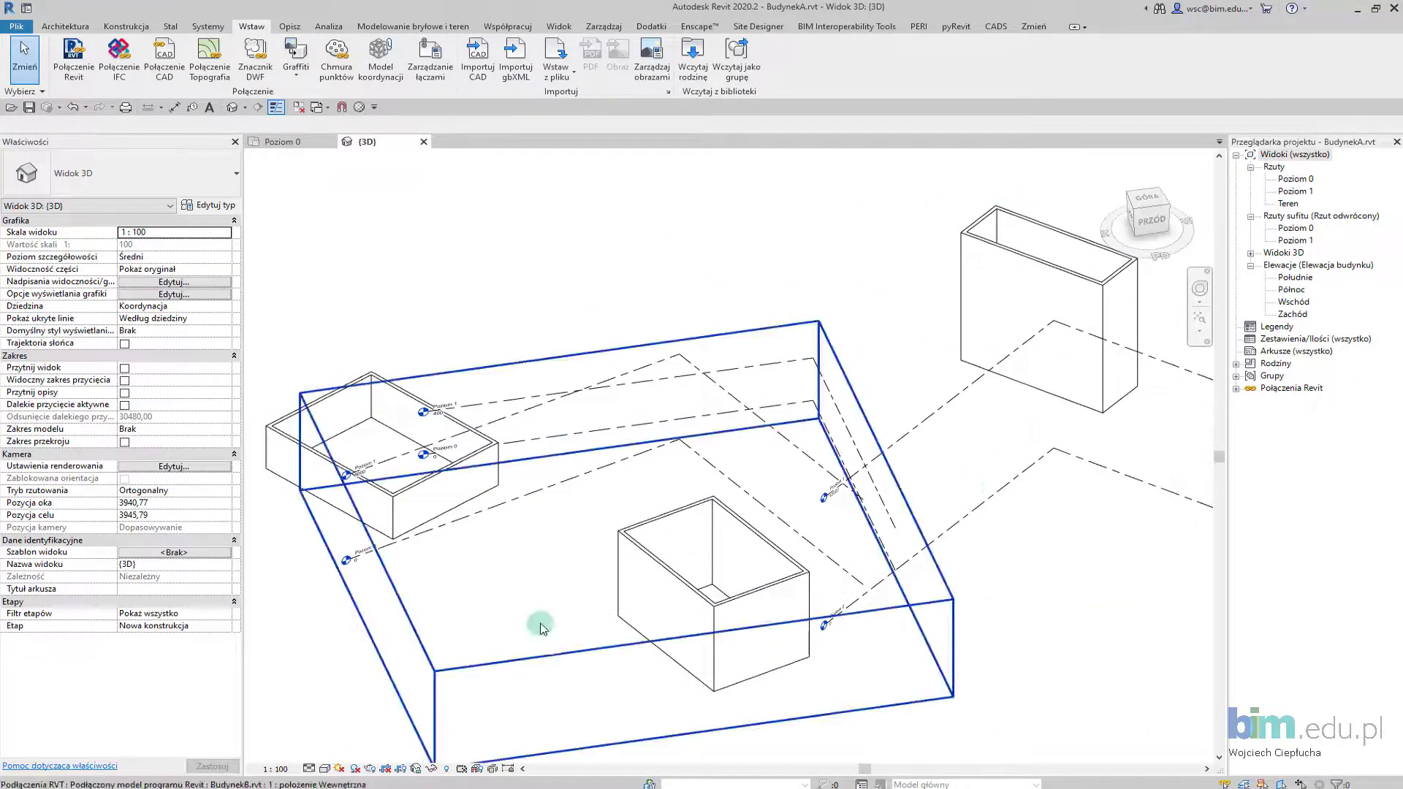
Step: Select the linked BudynekB and BudynekC models and orbit to verify their positions
{"action": "left_click", "coordinate": [734, 619]}
{"action": "left_click", "coordinate": [1016, 572]}
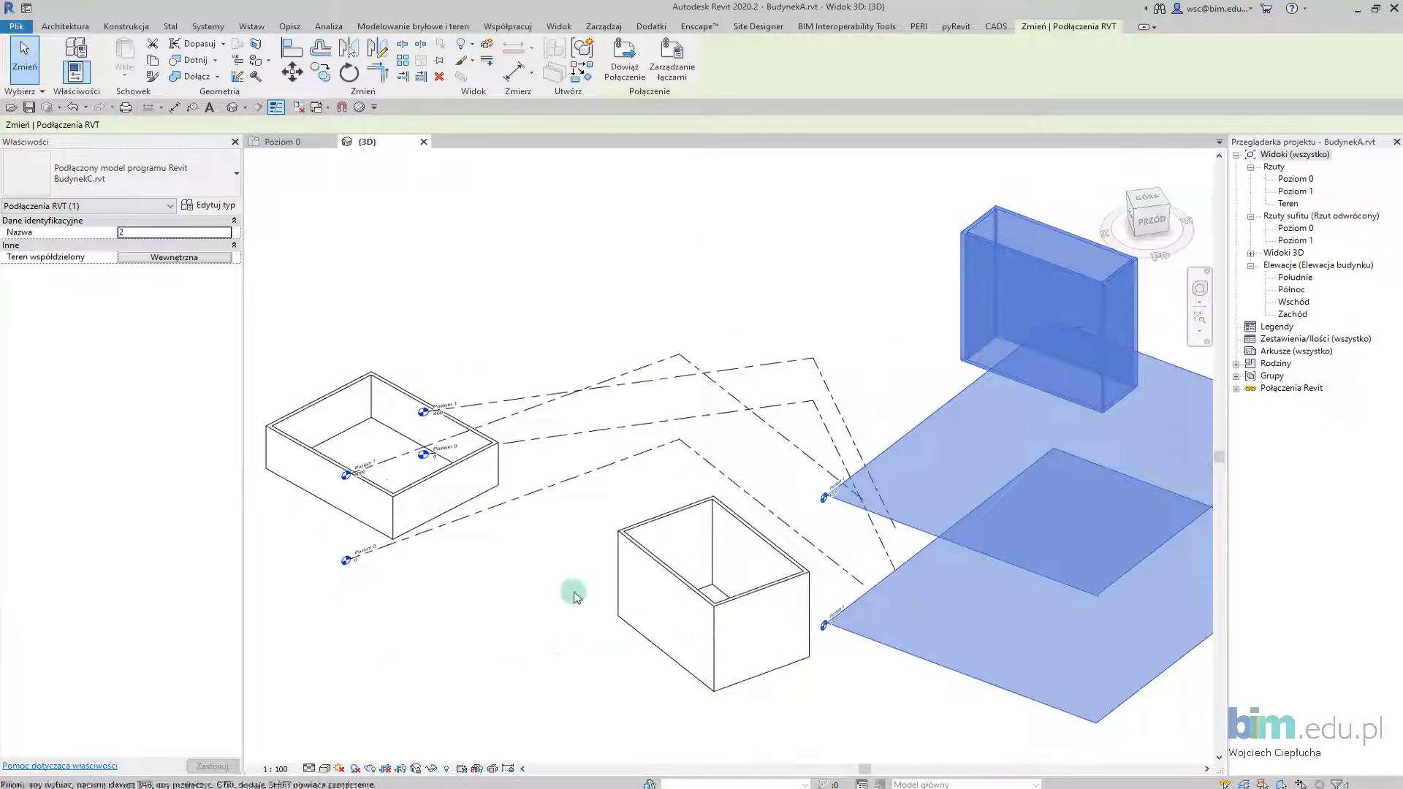
{"action": "left_click", "coordinate": [753, 232]}
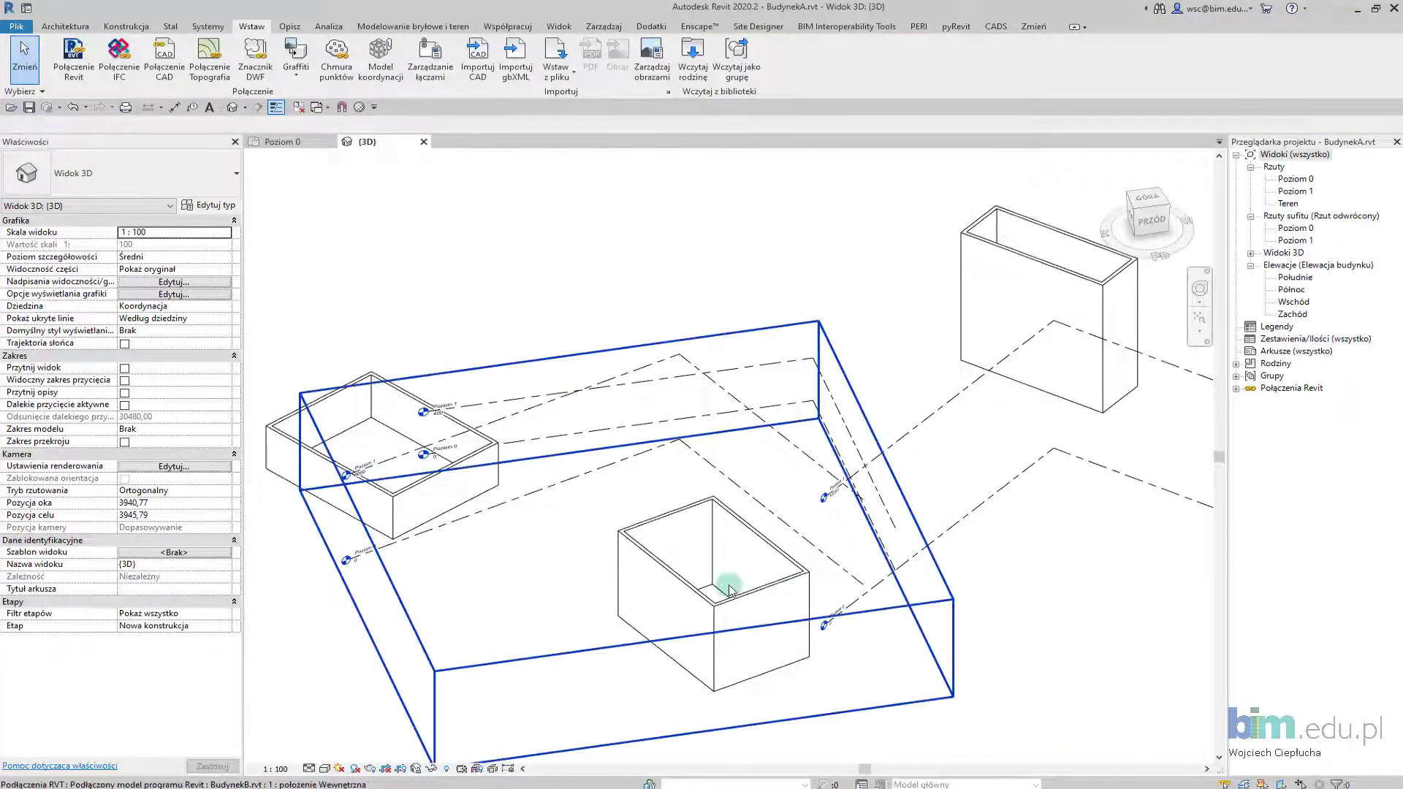
{"action": "middle_click_drag", "start_coordinate": [1008, 605], "coordinate": [1028, 609]}
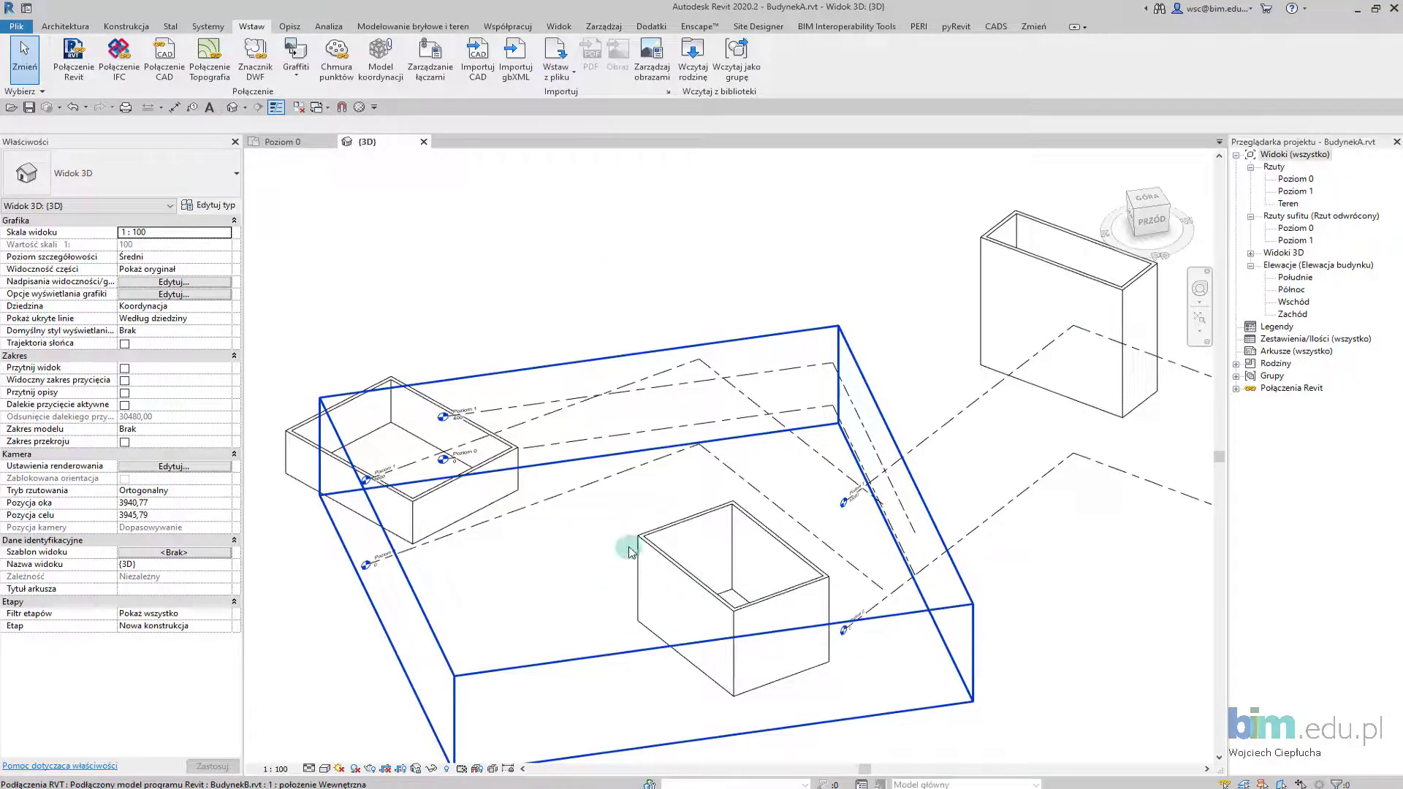
{"action": "middle_click_drag", "start_coordinate": [630, 553], "coordinate": [655, 534]}
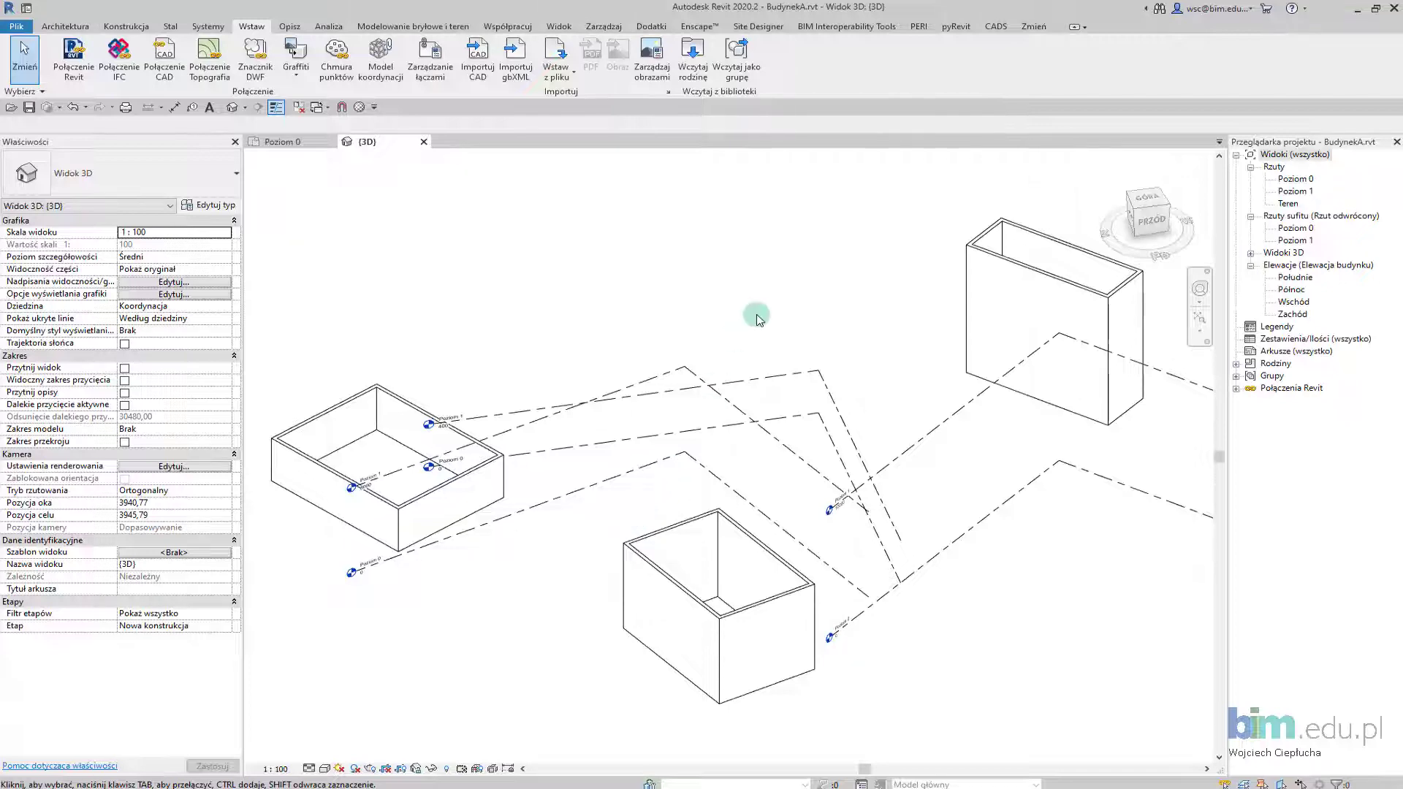
{"action": "mouse_move", "coordinate": [752, 313]}
{"action": "middle_mouse_down", "text": "shift"}
{"action": "mouse_move", "coordinate": [789, 408]}
{"action": "mouse_move", "coordinate": [796, 386]}
{"action": "middle_mouse_up", "text": "shift"}
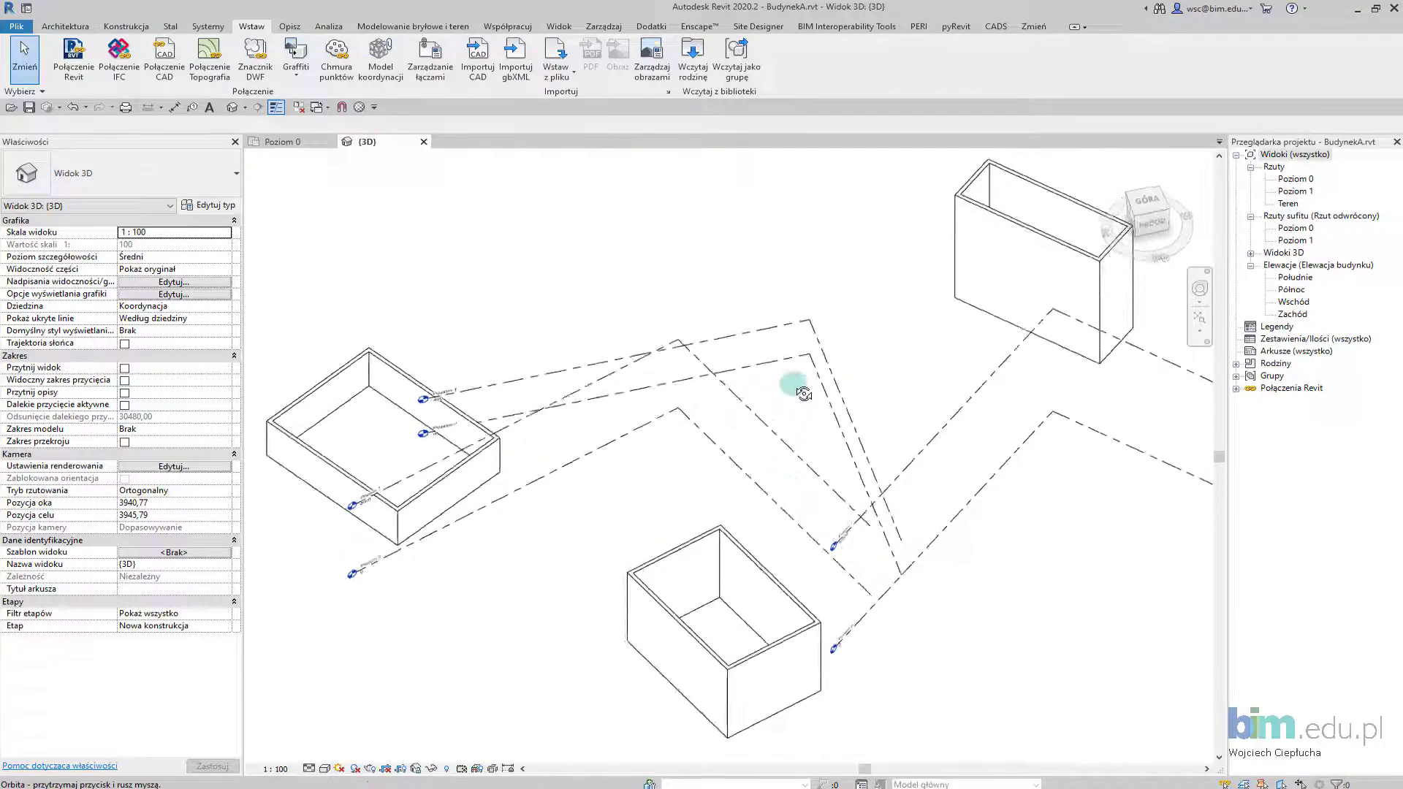
{"action": "mouse_move", "coordinate": [629, 388]}
{"action": "middle_mouse_down", "text": "shift"}
{"action": "mouse_move", "coordinate": [664, 329]}
{"action": "mouse_move", "coordinate": [655, 364]}
{"action": "mouse_move", "coordinate": [643, 348]}
{"action": "middle_mouse_up", "text": "shift"}
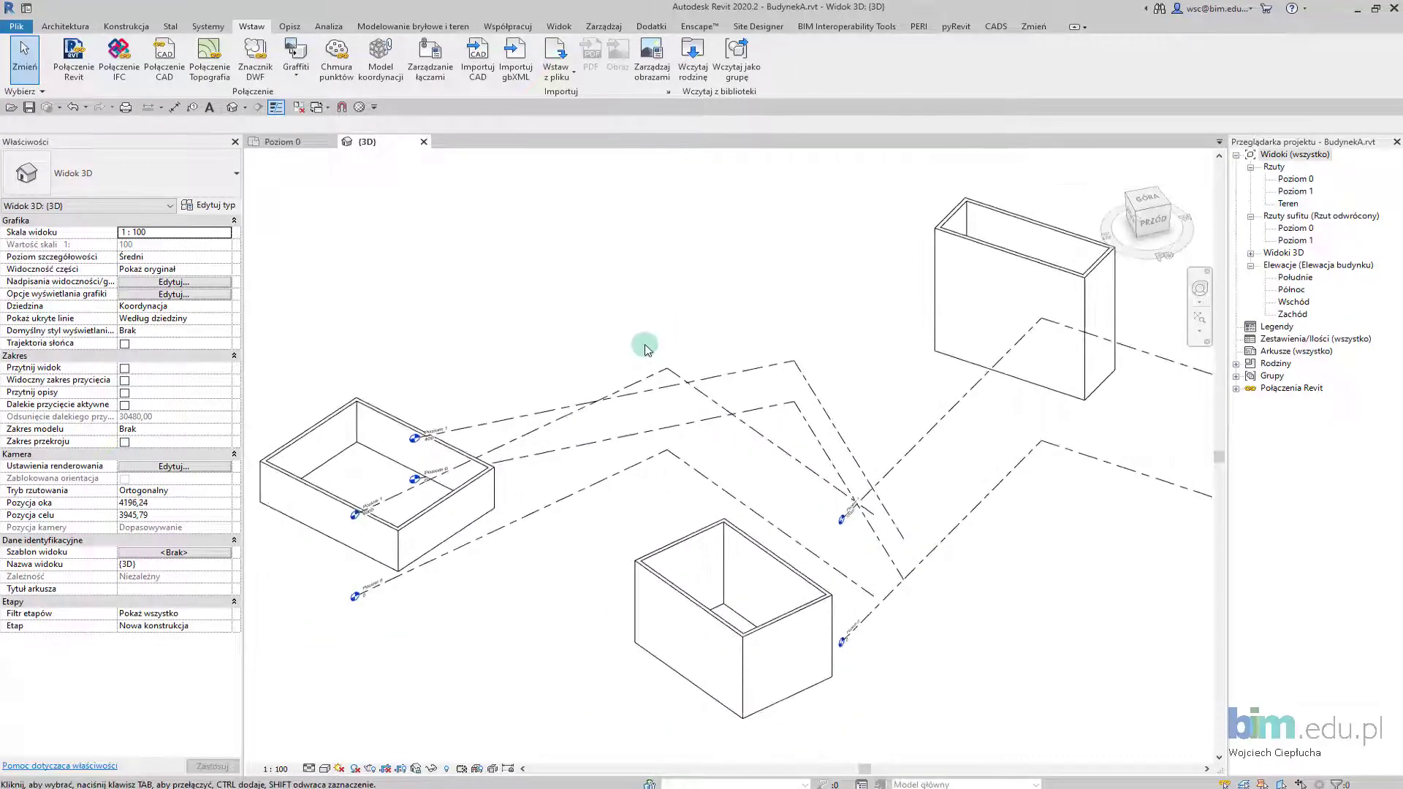
{"action": "mouse_move", "coordinate": [644, 348]}
{"action": "middle_mouse_down", "text": "shift"}
{"action": "mouse_move", "coordinate": [651, 370]}
{"action": "mouse_move", "coordinate": [629, 351]}
{"action": "mouse_move", "coordinate": [661, 379]}
{"action": "middle_mouse_up", "text": "shift"}
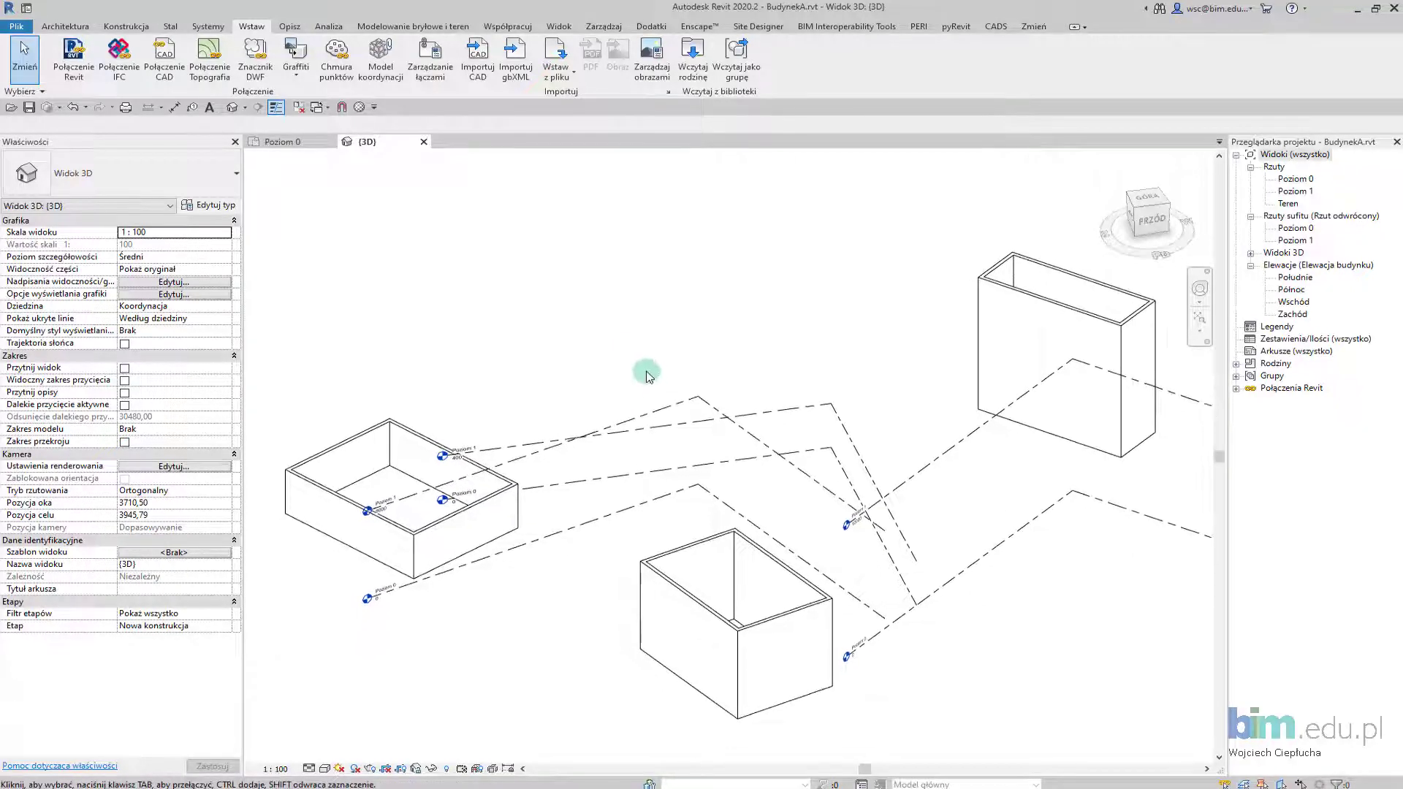